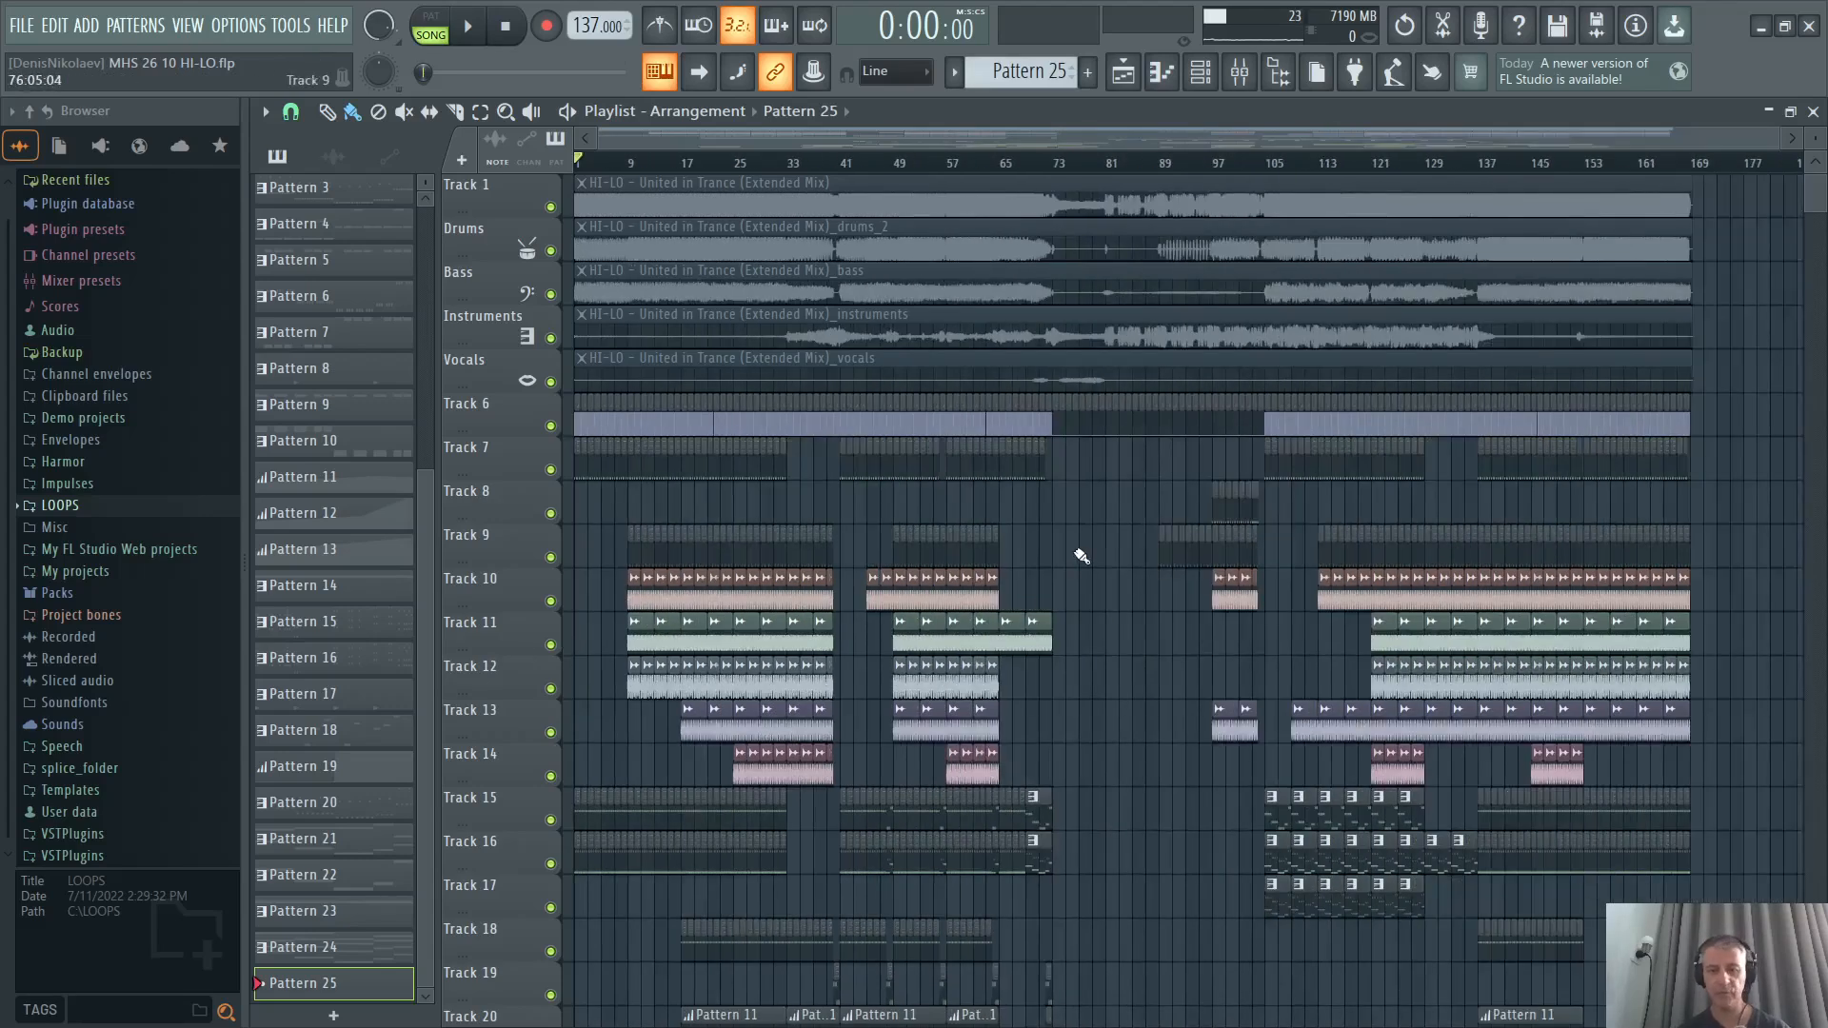
Look over the full playlist arrangement, from the reference track and its stems down to the lower pattern and effect tracks.
{"action": "scroll", "coordinate": [1042, 609], "scroll_direction": "up", "scroll_amount": 4}
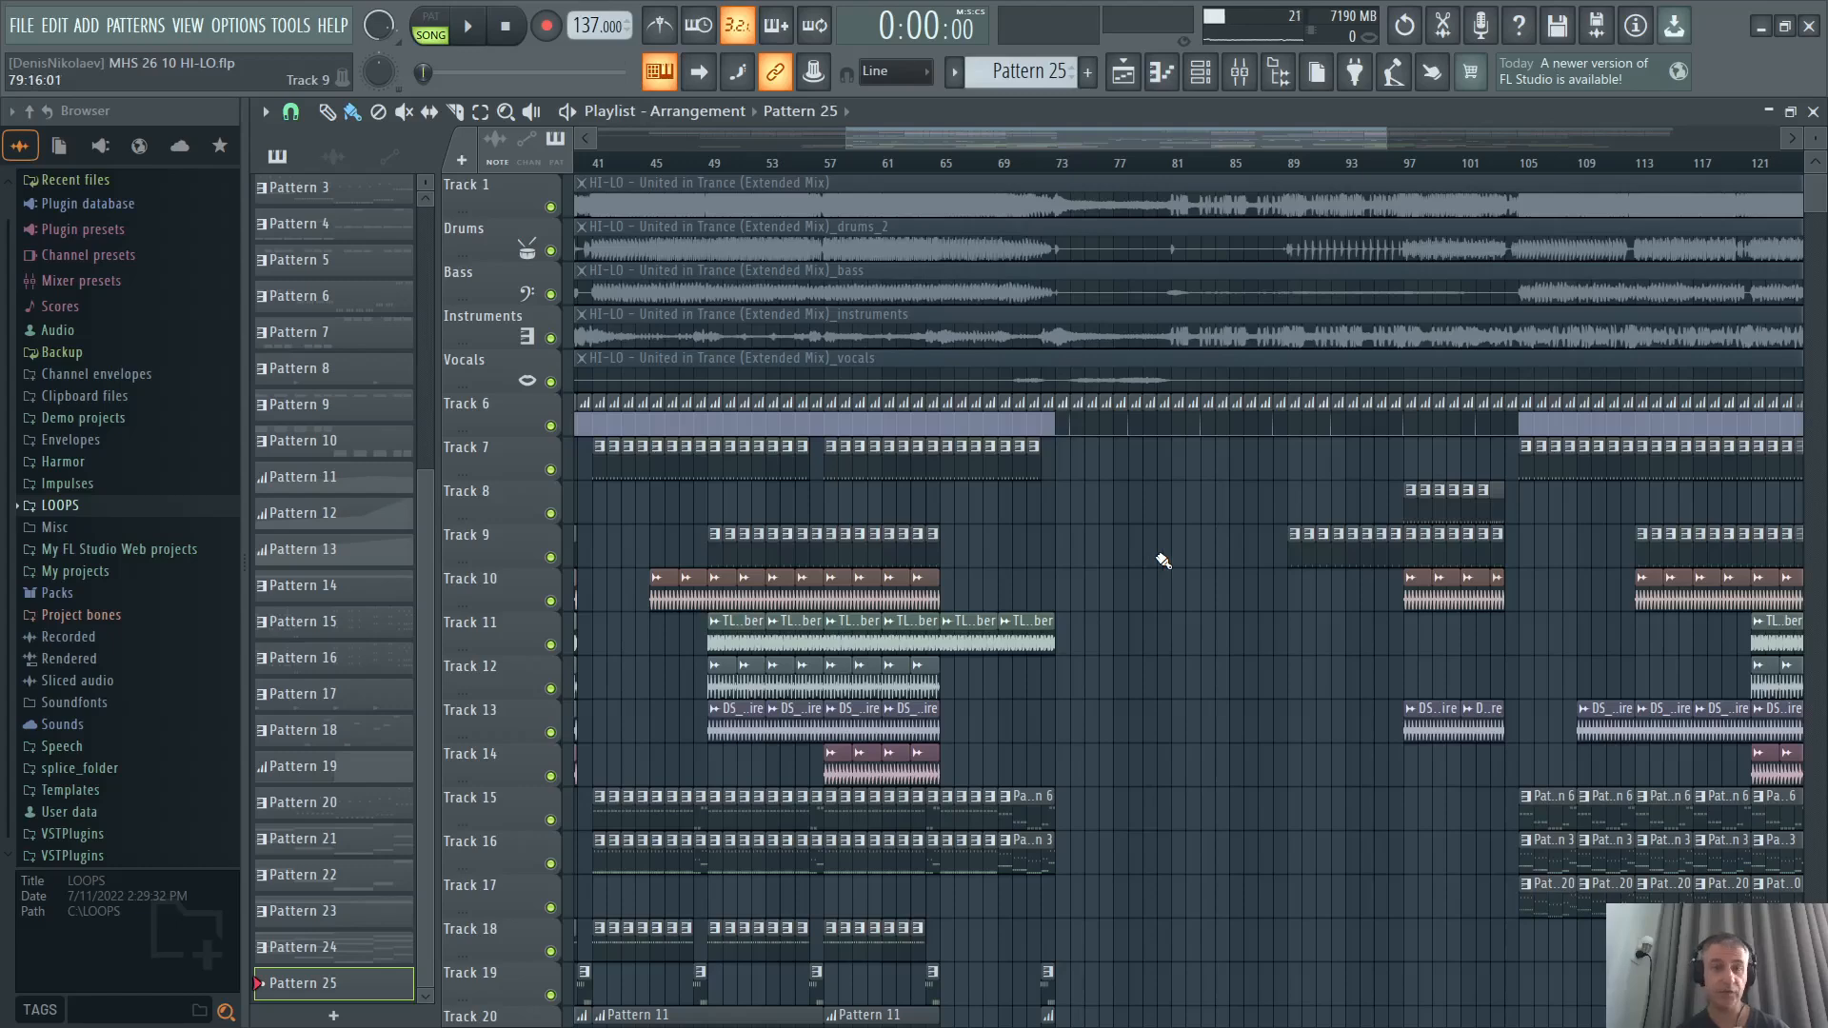
{"action": "scroll", "coordinate": [1155, 562], "scroll_direction": "down", "scroll_amount": 1}
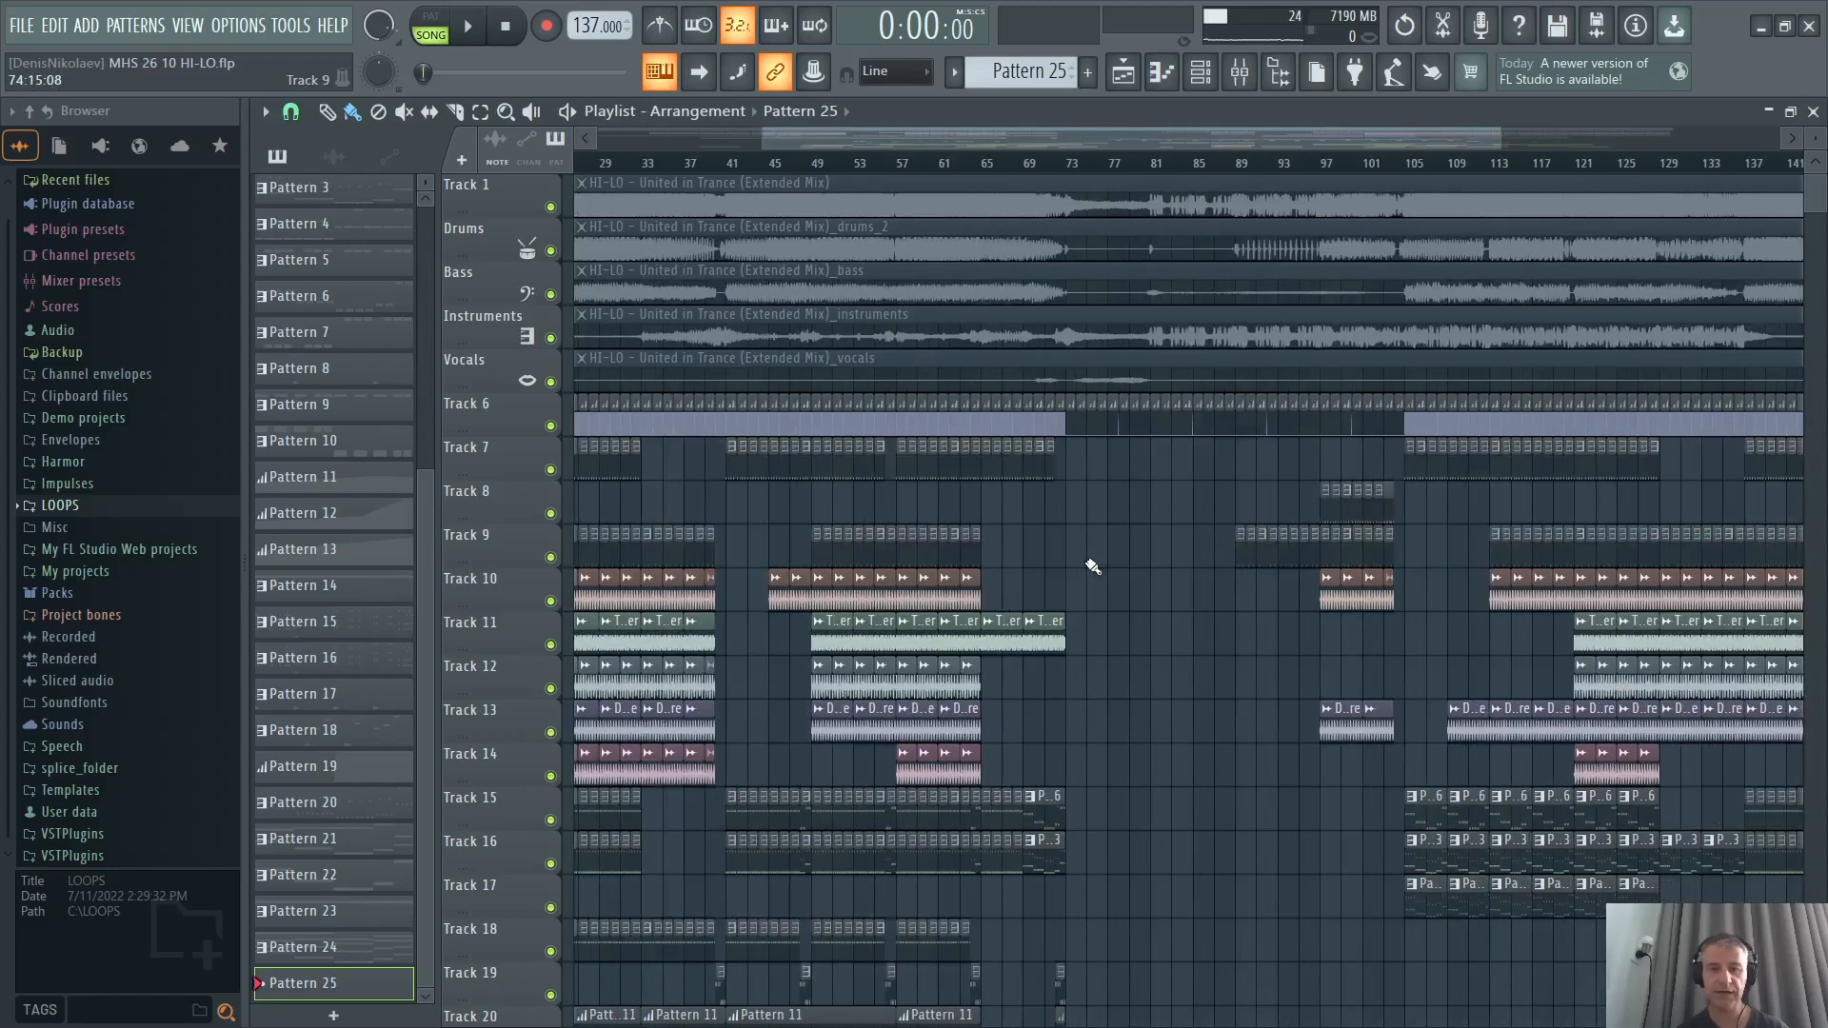
{"action": "scroll", "coordinate": [1080, 562], "scroll_direction": "down", "scroll_amount": 1}
{"action": "scroll", "coordinate": [1023, 562], "scroll_direction": "down", "scroll_amount": 6}
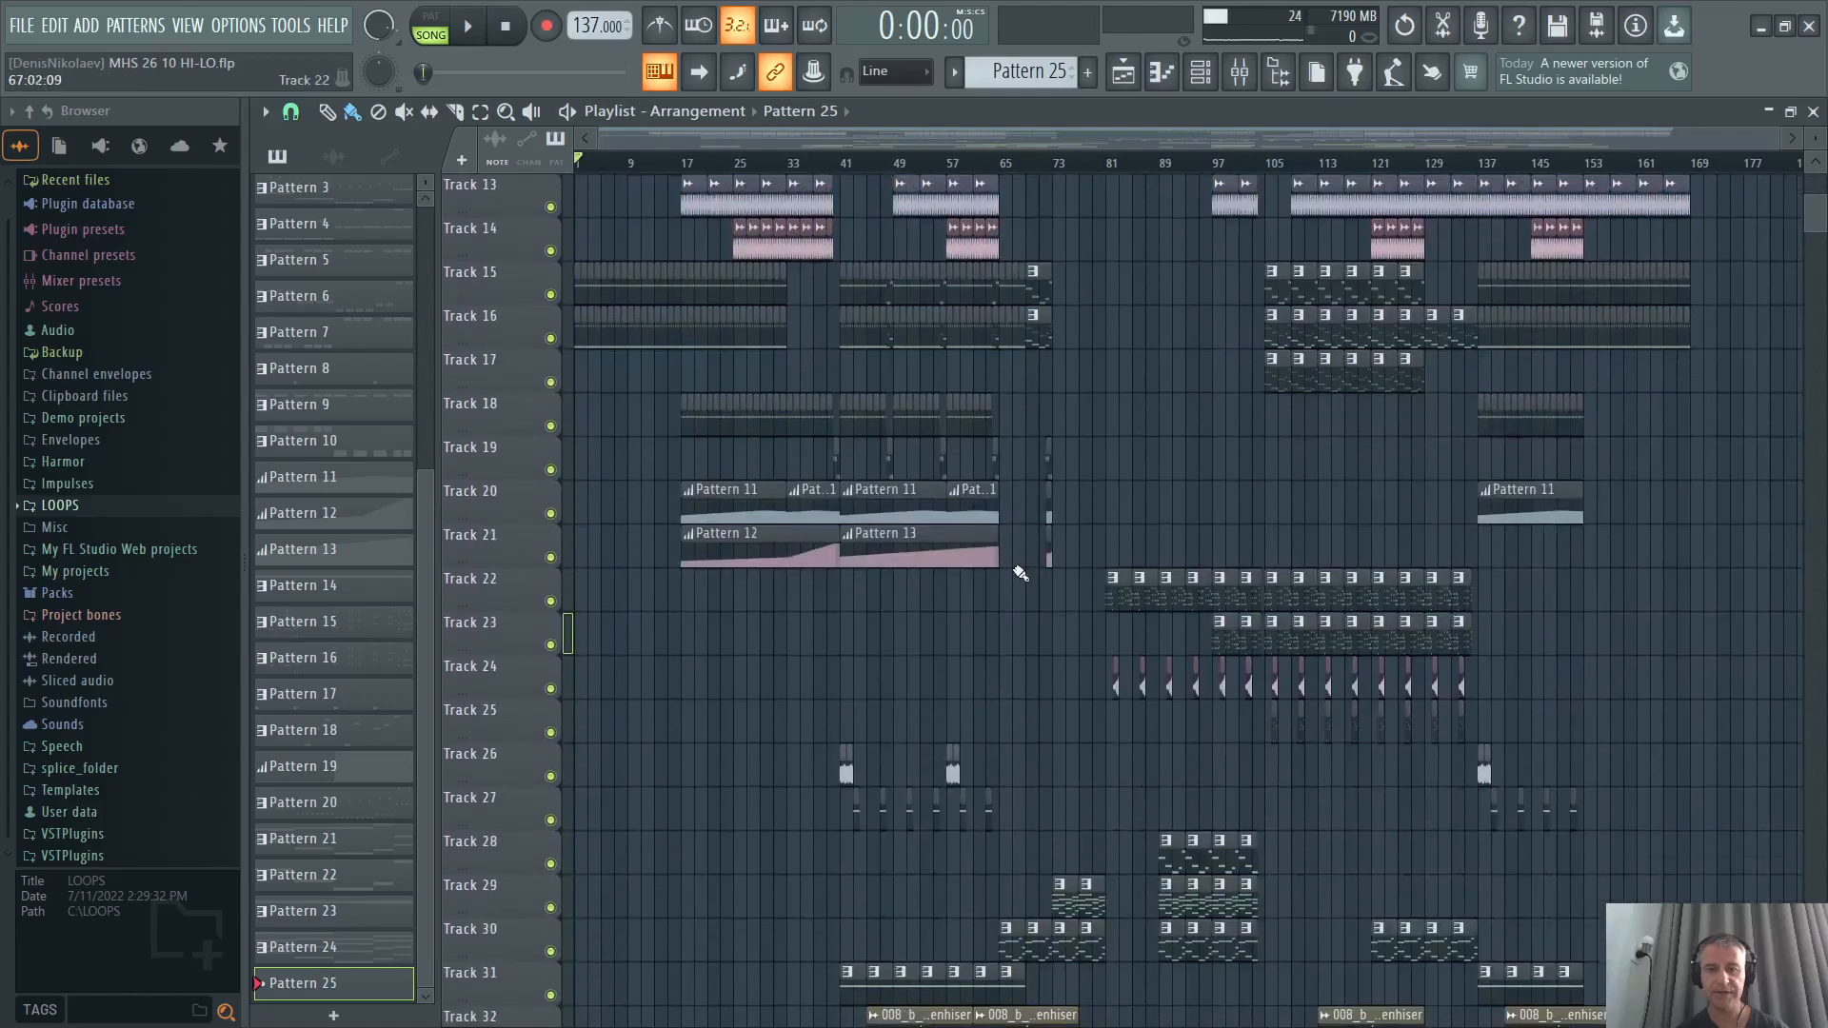
{"action": "scroll", "coordinate": [1273, 689], "scroll_direction": "right", "scroll_amount": 2}
{"action": "scroll", "coordinate": [1142, 680], "scroll_direction": "up", "scroll_amount": 6}
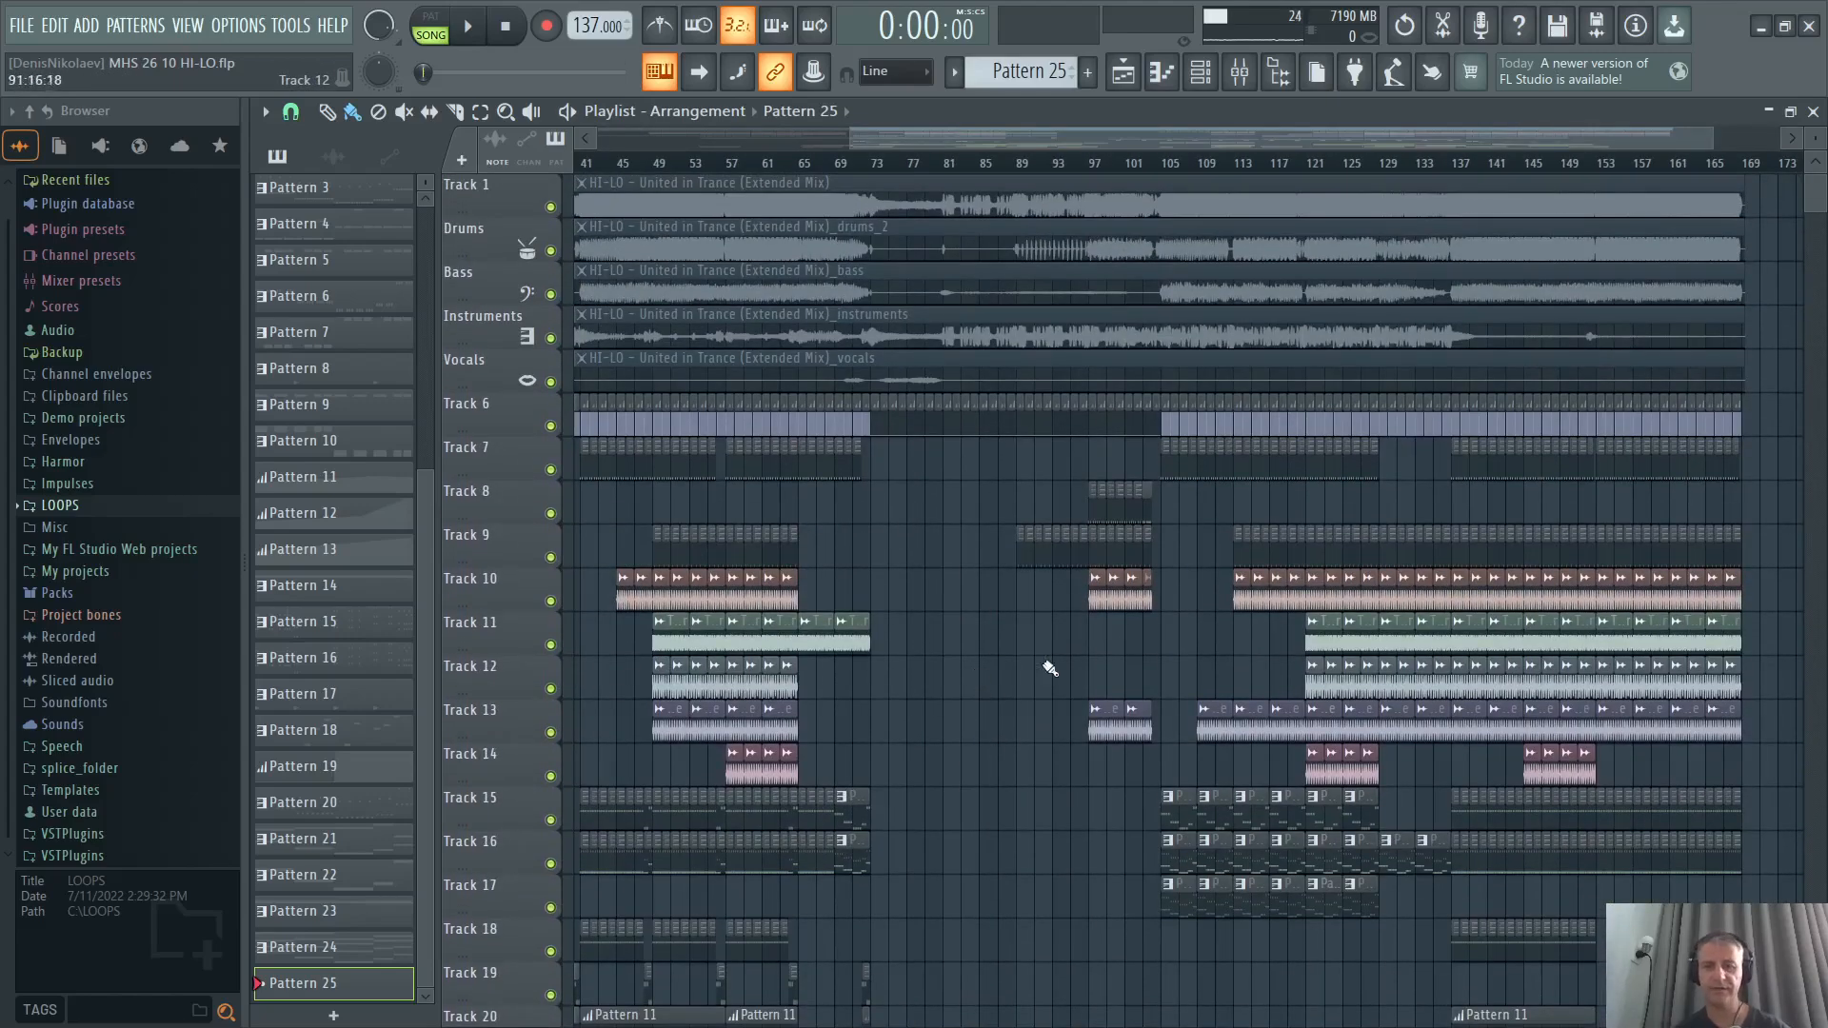
{"action": "scroll", "coordinate": [928, 646], "scroll_direction": "up", "scroll_amount": 2}
{"action": "scroll", "coordinate": [987, 629], "scroll_direction": "down", "scroll_amount": 4}
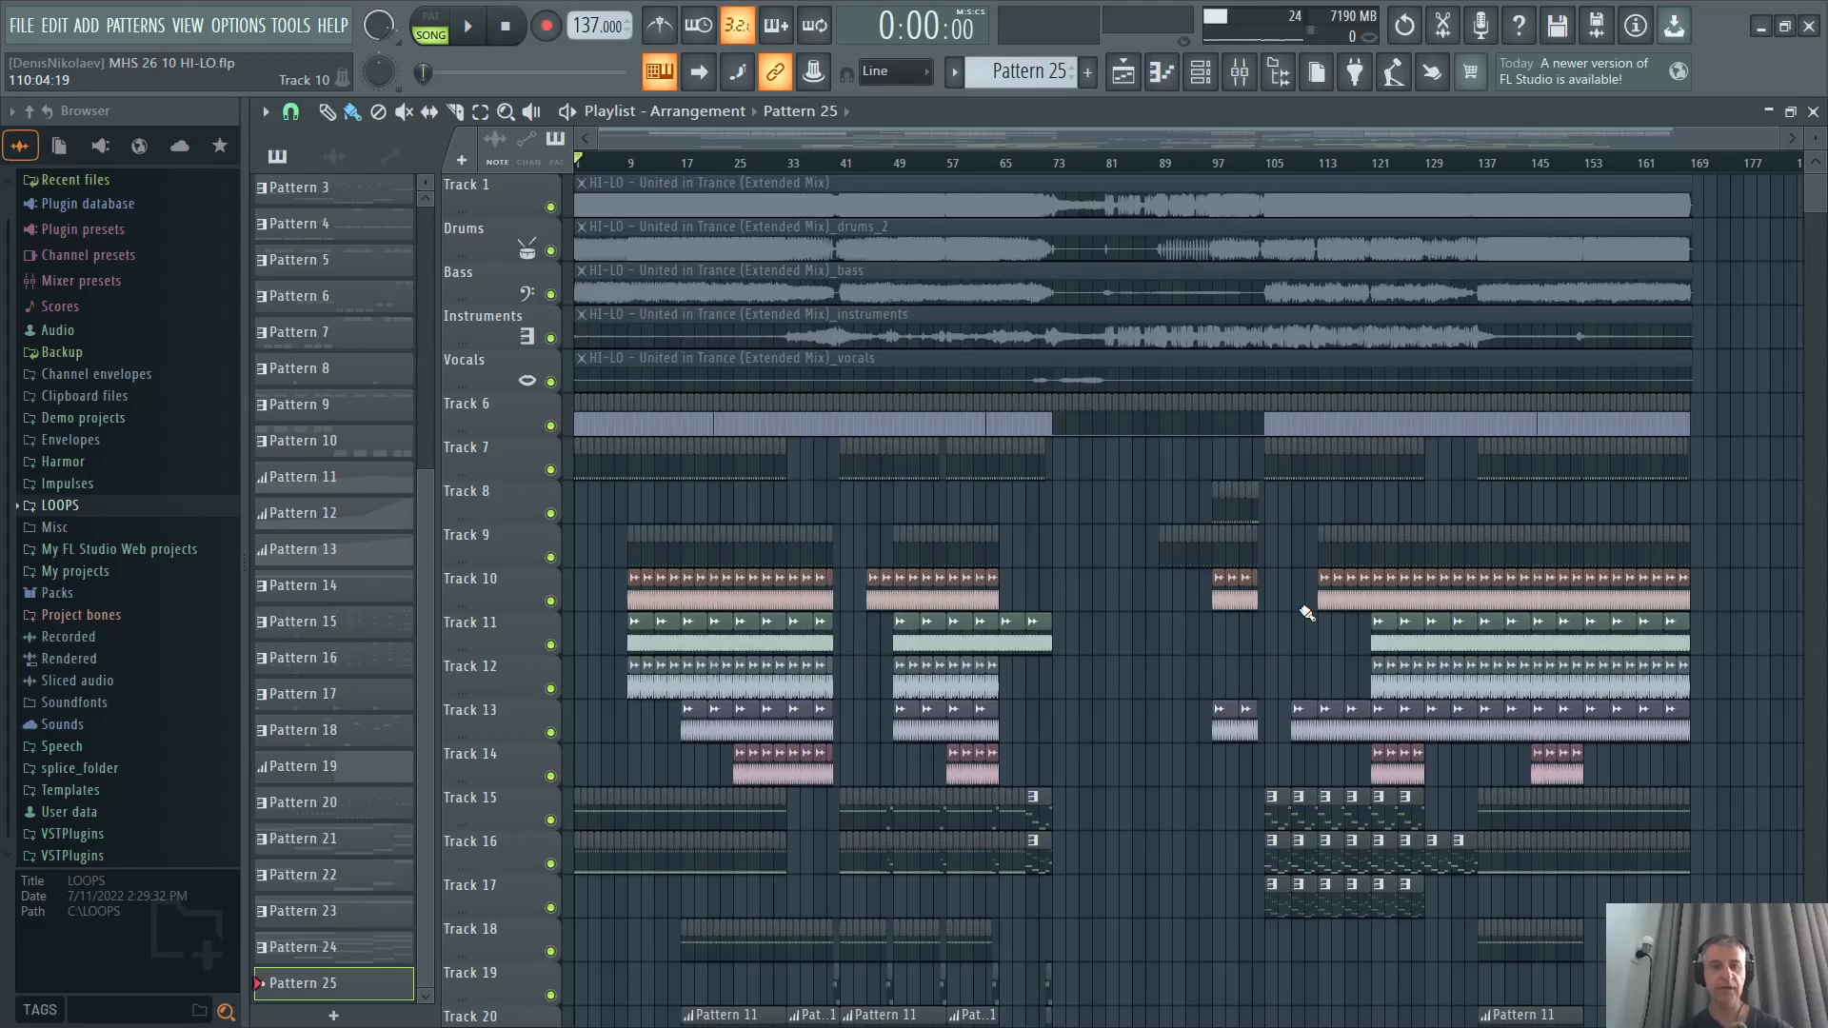
{"action": "scroll", "coordinate": [500, 756], "scroll_direction": "up", "scroll_amount": 4}
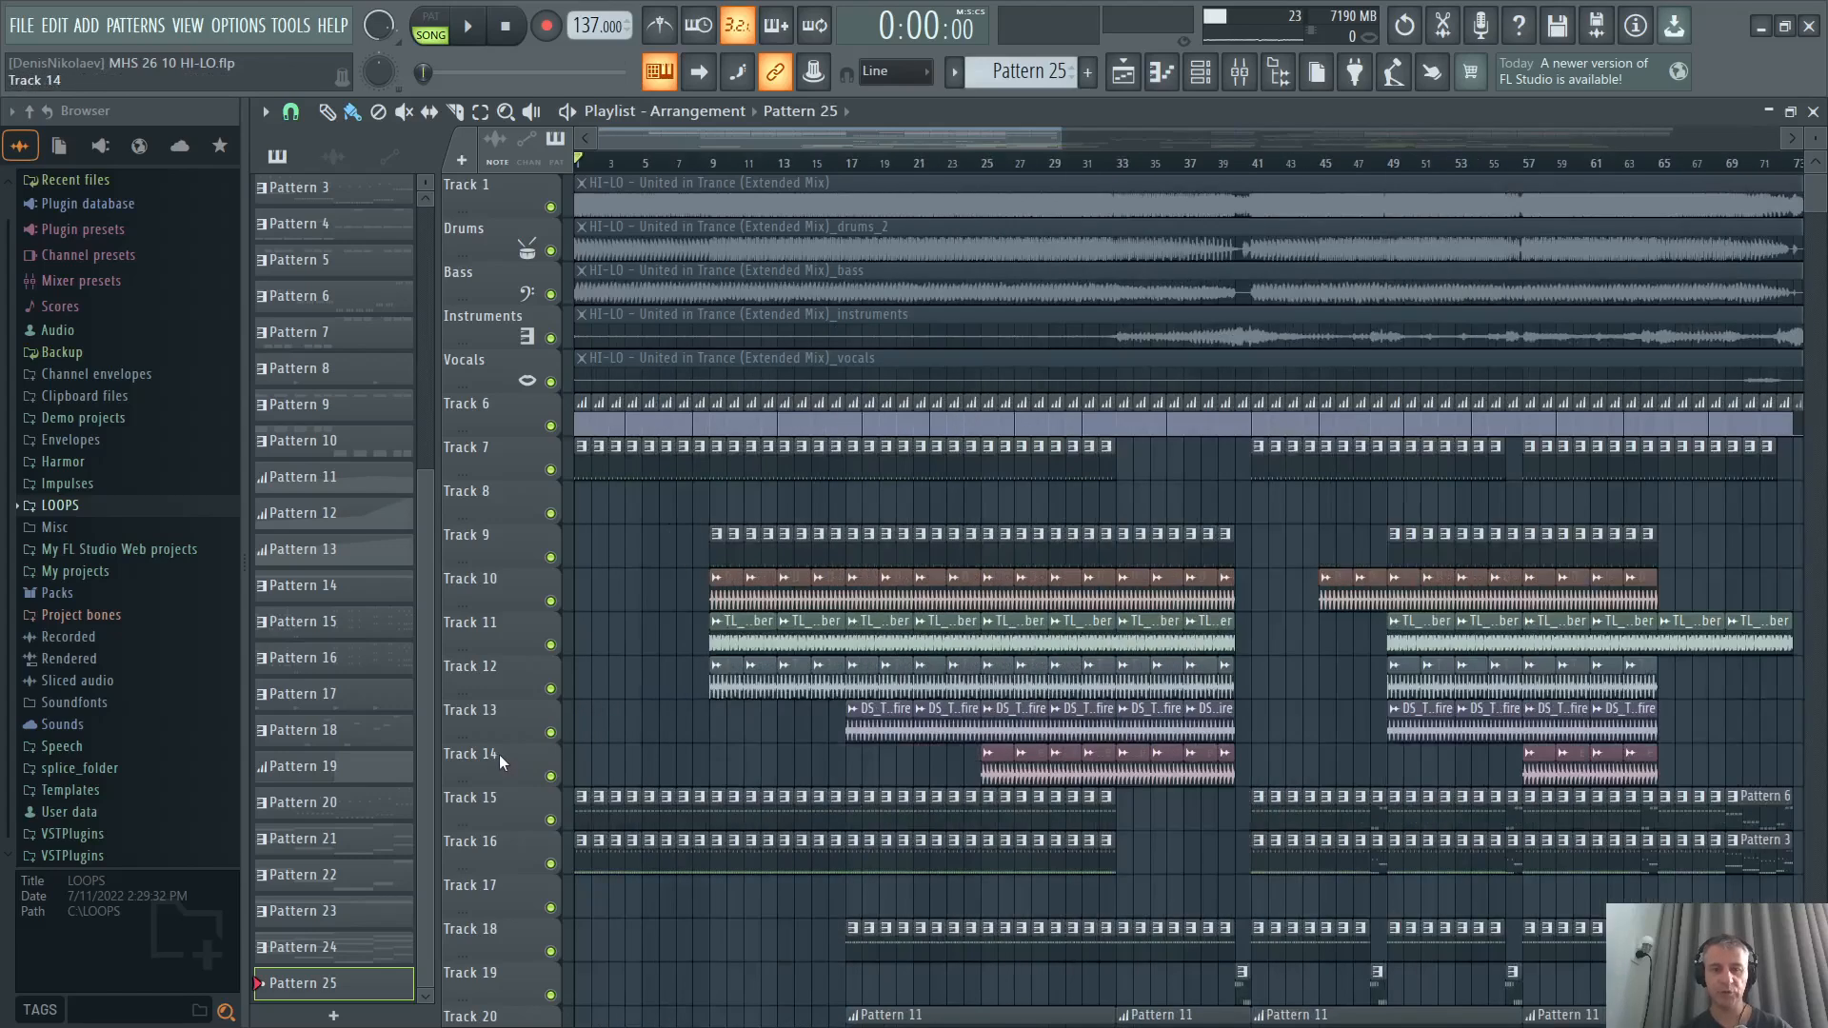
{"action": "scroll", "coordinate": [499, 754], "scroll_direction": "down", "scroll_amount": 4}
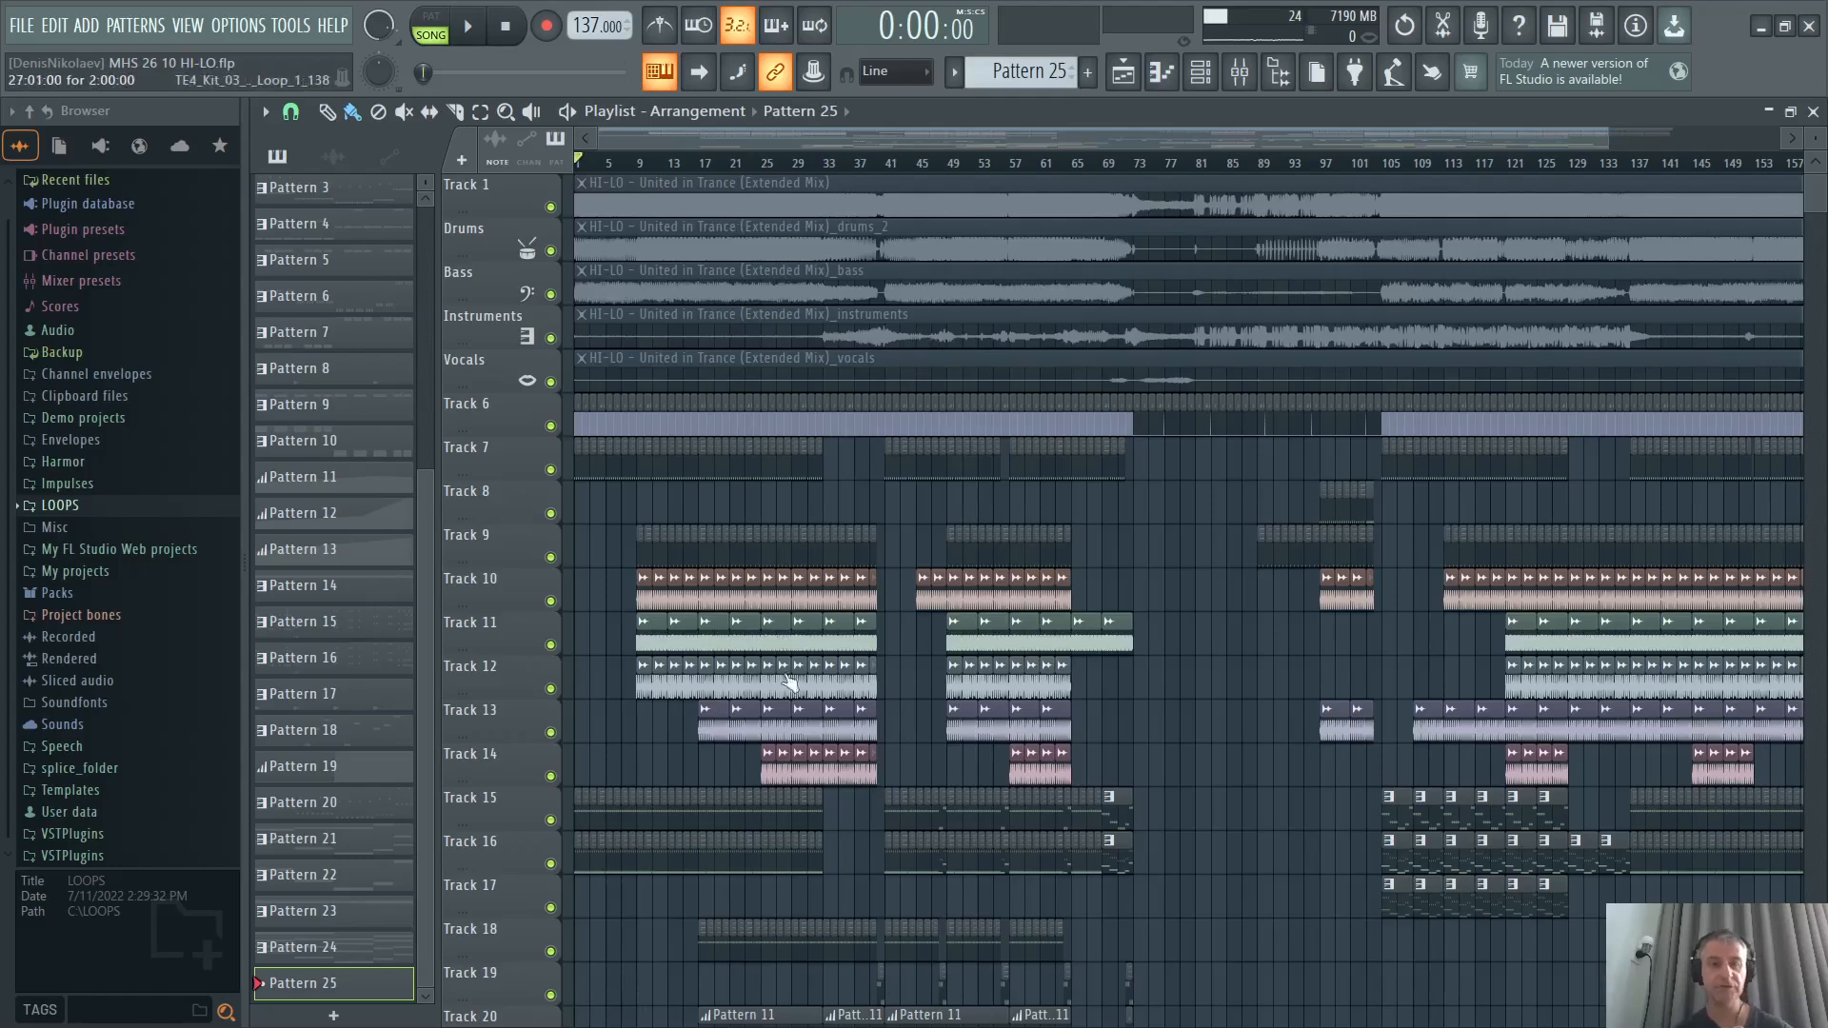
{"action": "scroll", "coordinate": [783, 788], "scroll_direction": "up", "scroll_amount": 3}
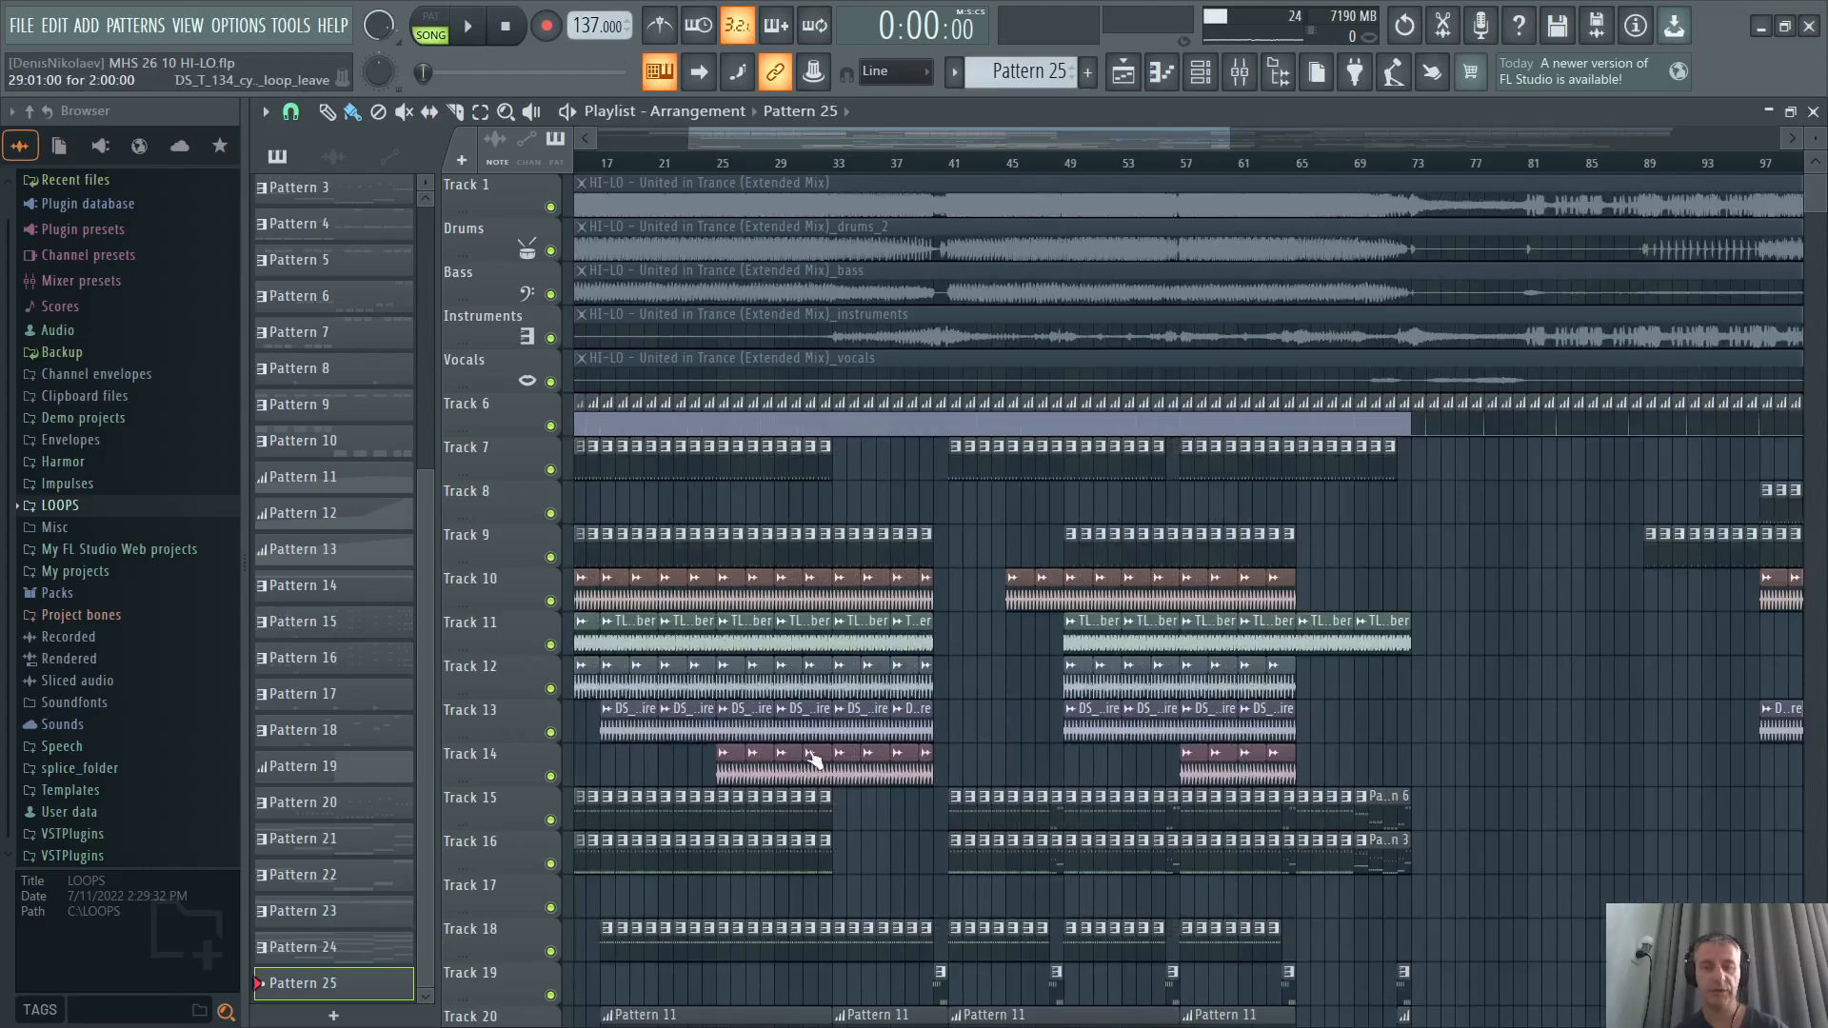
{"action": "scroll", "coordinate": [886, 696], "scroll_direction": "down", "scroll_amount": 7}
{"action": "scroll", "coordinate": [914, 648], "scroll_direction": "down", "scroll_amount": 5}
{"action": "scroll", "coordinate": [890, 655], "scroll_direction": "up", "scroll_amount": 2}
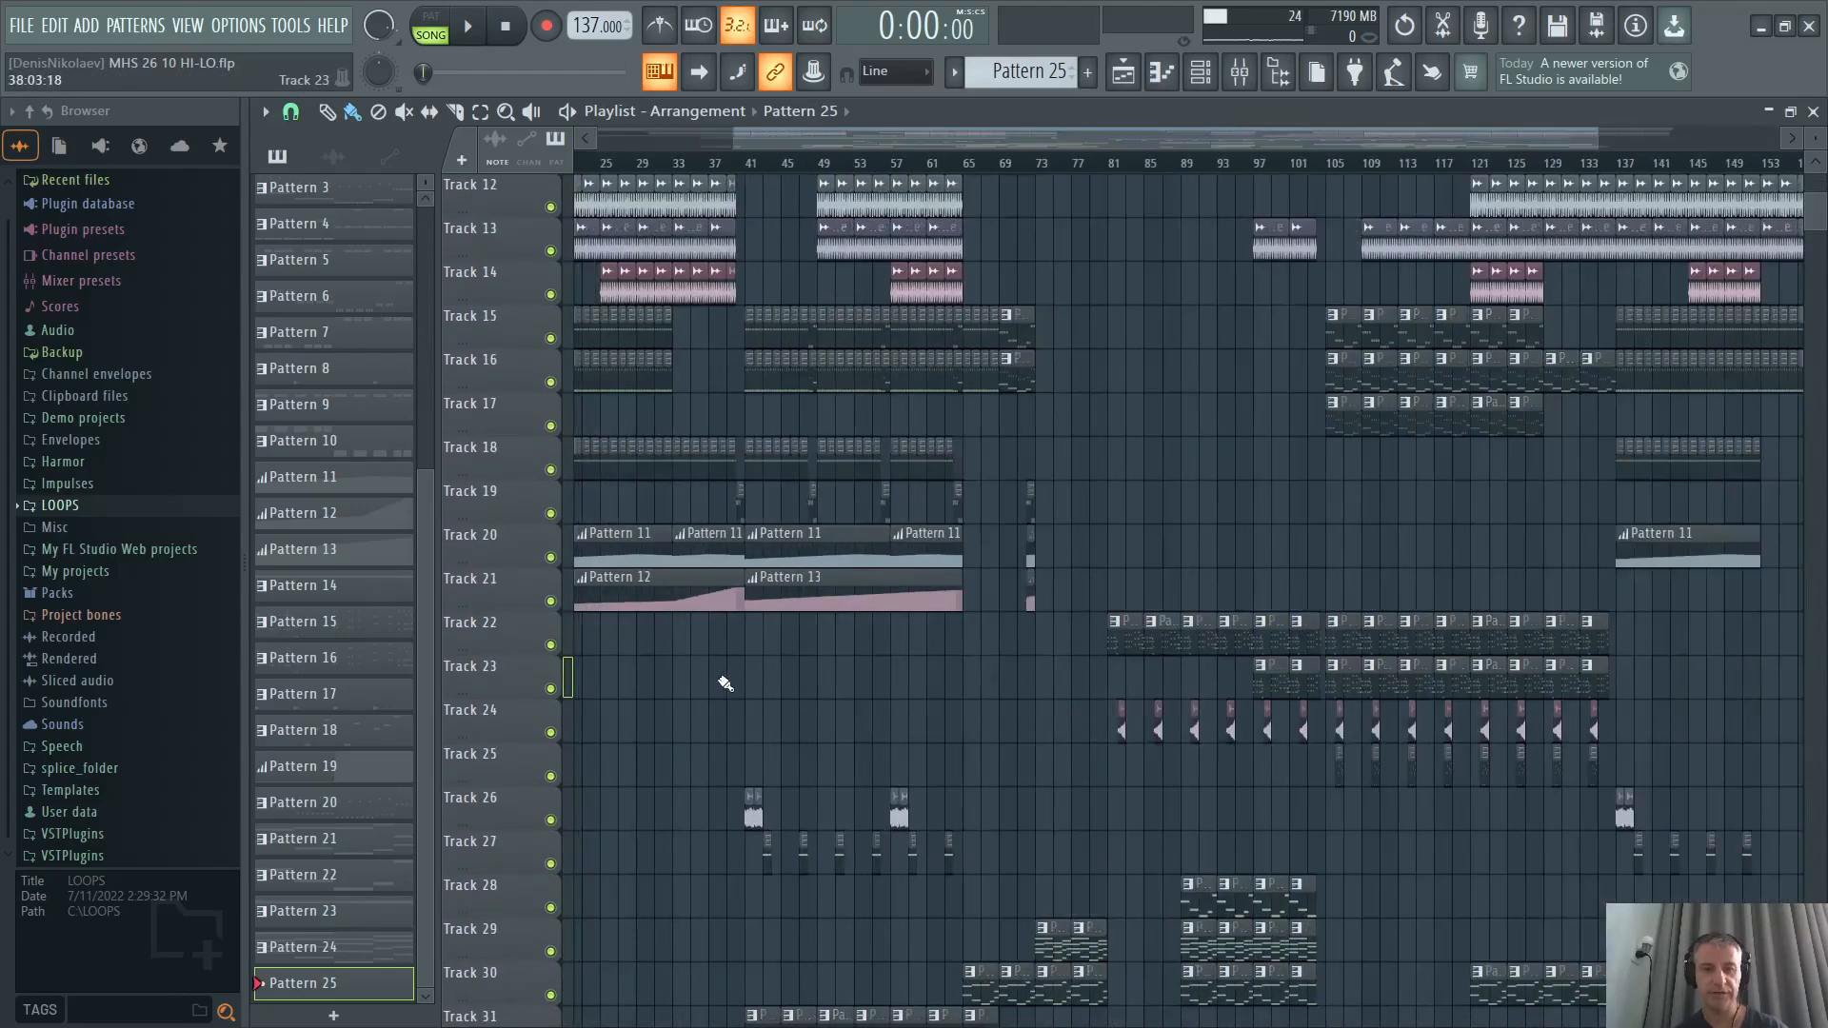
Start song playback from the beginning and jump ahead to bar 17.
{"action": "scroll", "coordinate": [761, 679], "scroll_direction": "up", "scroll_amount": 7}
{"action": "key", "text": "space"}
{"action": "scroll", "coordinate": [1000, 548], "scroll_direction": "down", "scroll_amount": 2}
{"action": "scroll", "coordinate": [726, 541], "scroll_direction": "up", "scroll_amount": 4}
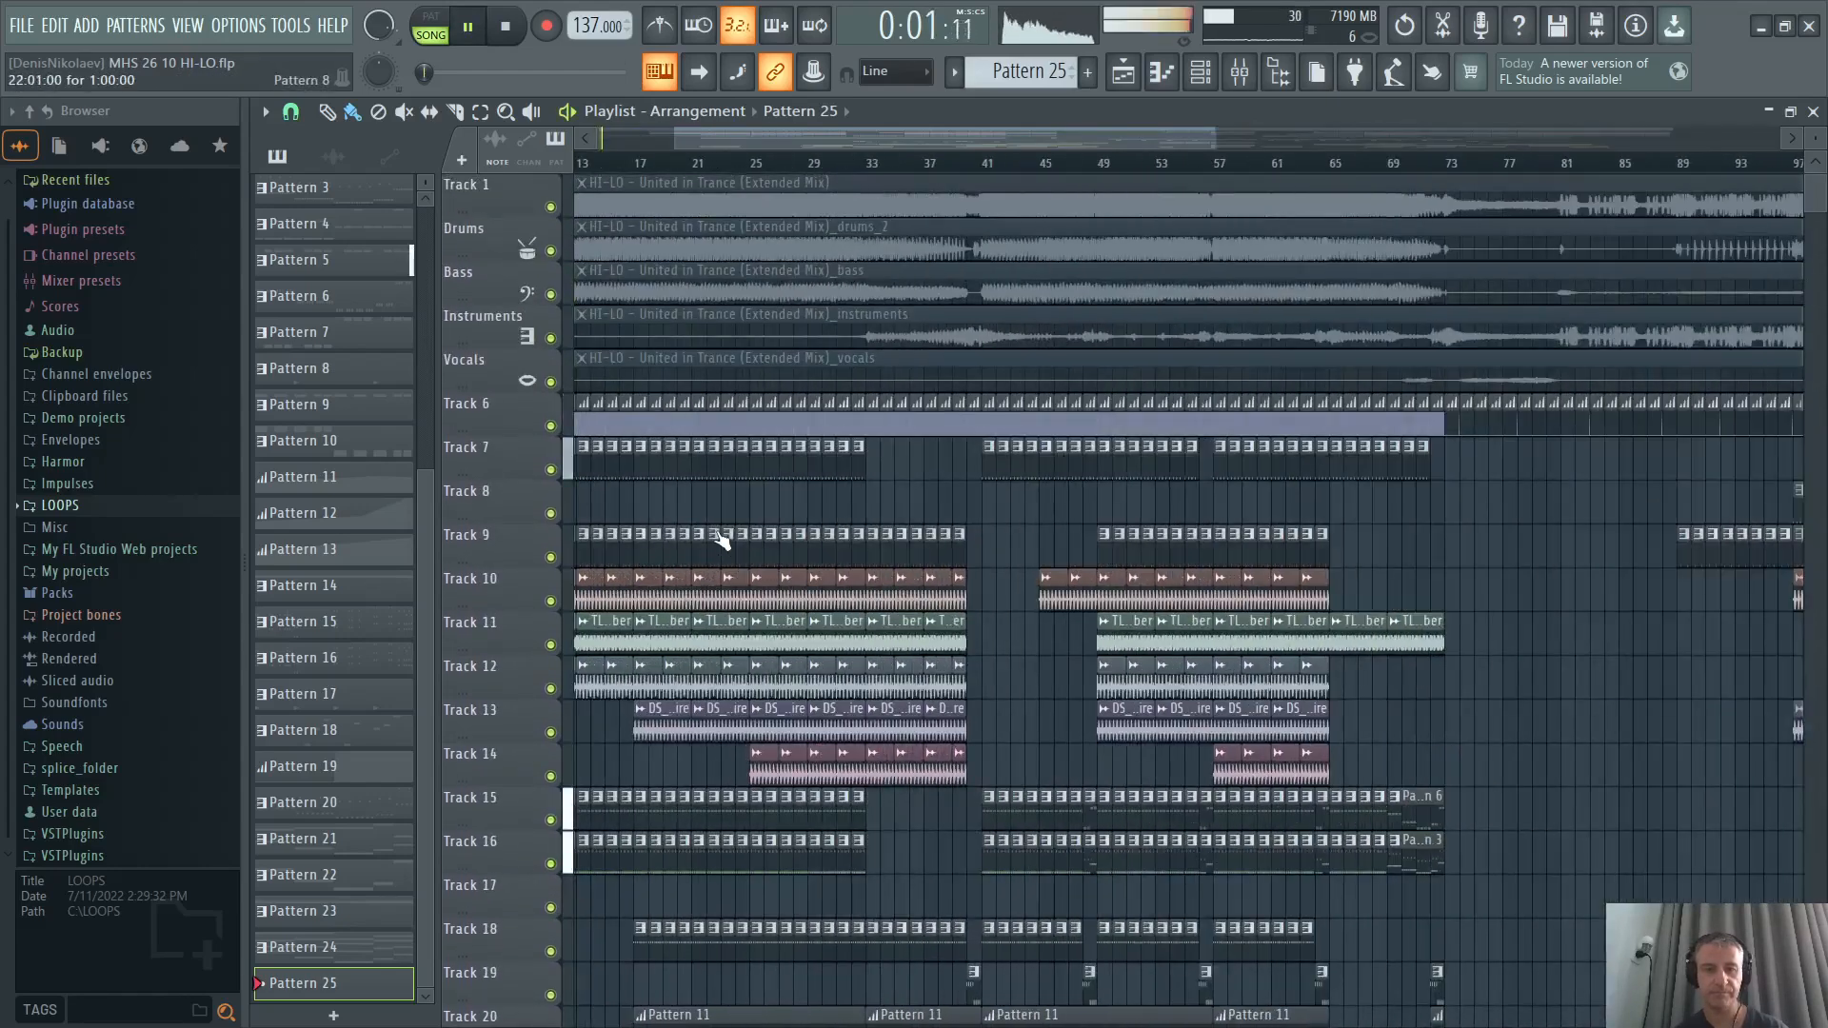
{"action": "left_click", "coordinate": [638, 162]}
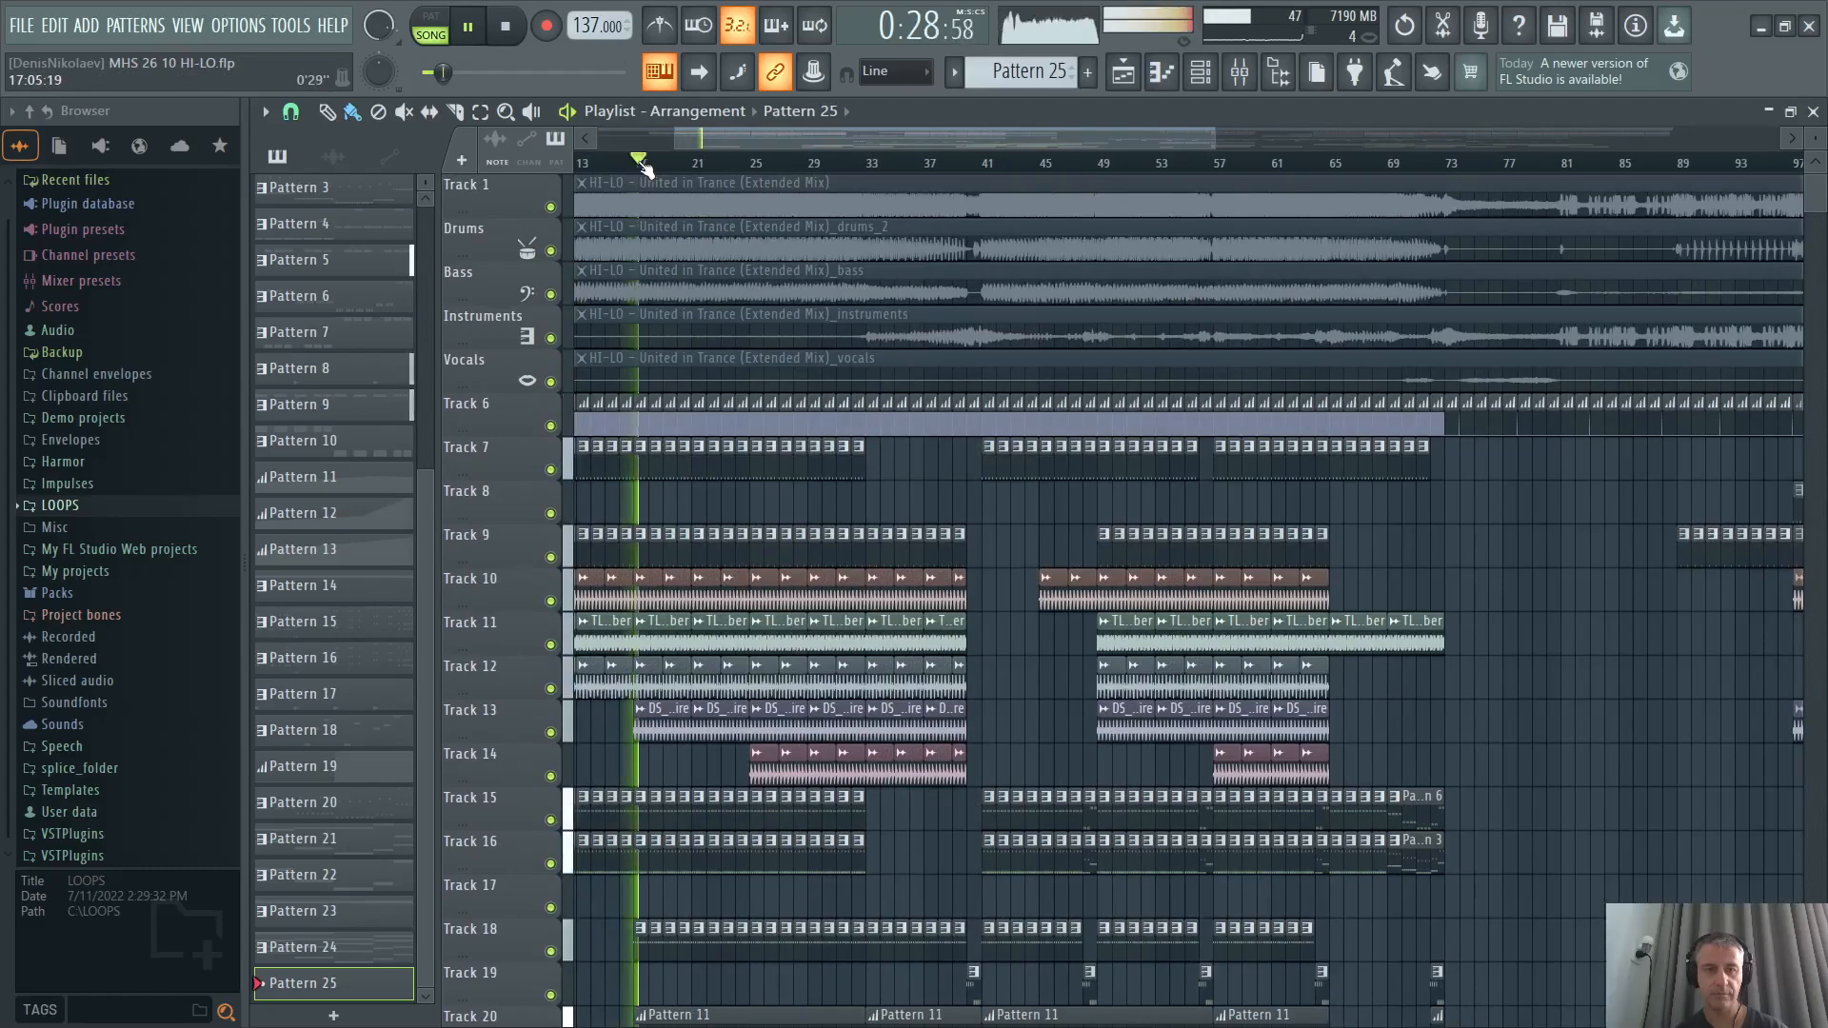
Jump playback to bar 41 to listen to the section where Pattern 13 starts.
{"action": "scroll", "coordinate": [782, 511], "scroll_direction": "up", "scroll_amount": 3}
{"action": "scroll", "coordinate": [781, 511], "scroll_direction": "down", "scroll_amount": 1}
{"action": "scroll", "coordinate": [780, 511], "scroll_direction": "down", "scroll_amount": 3}
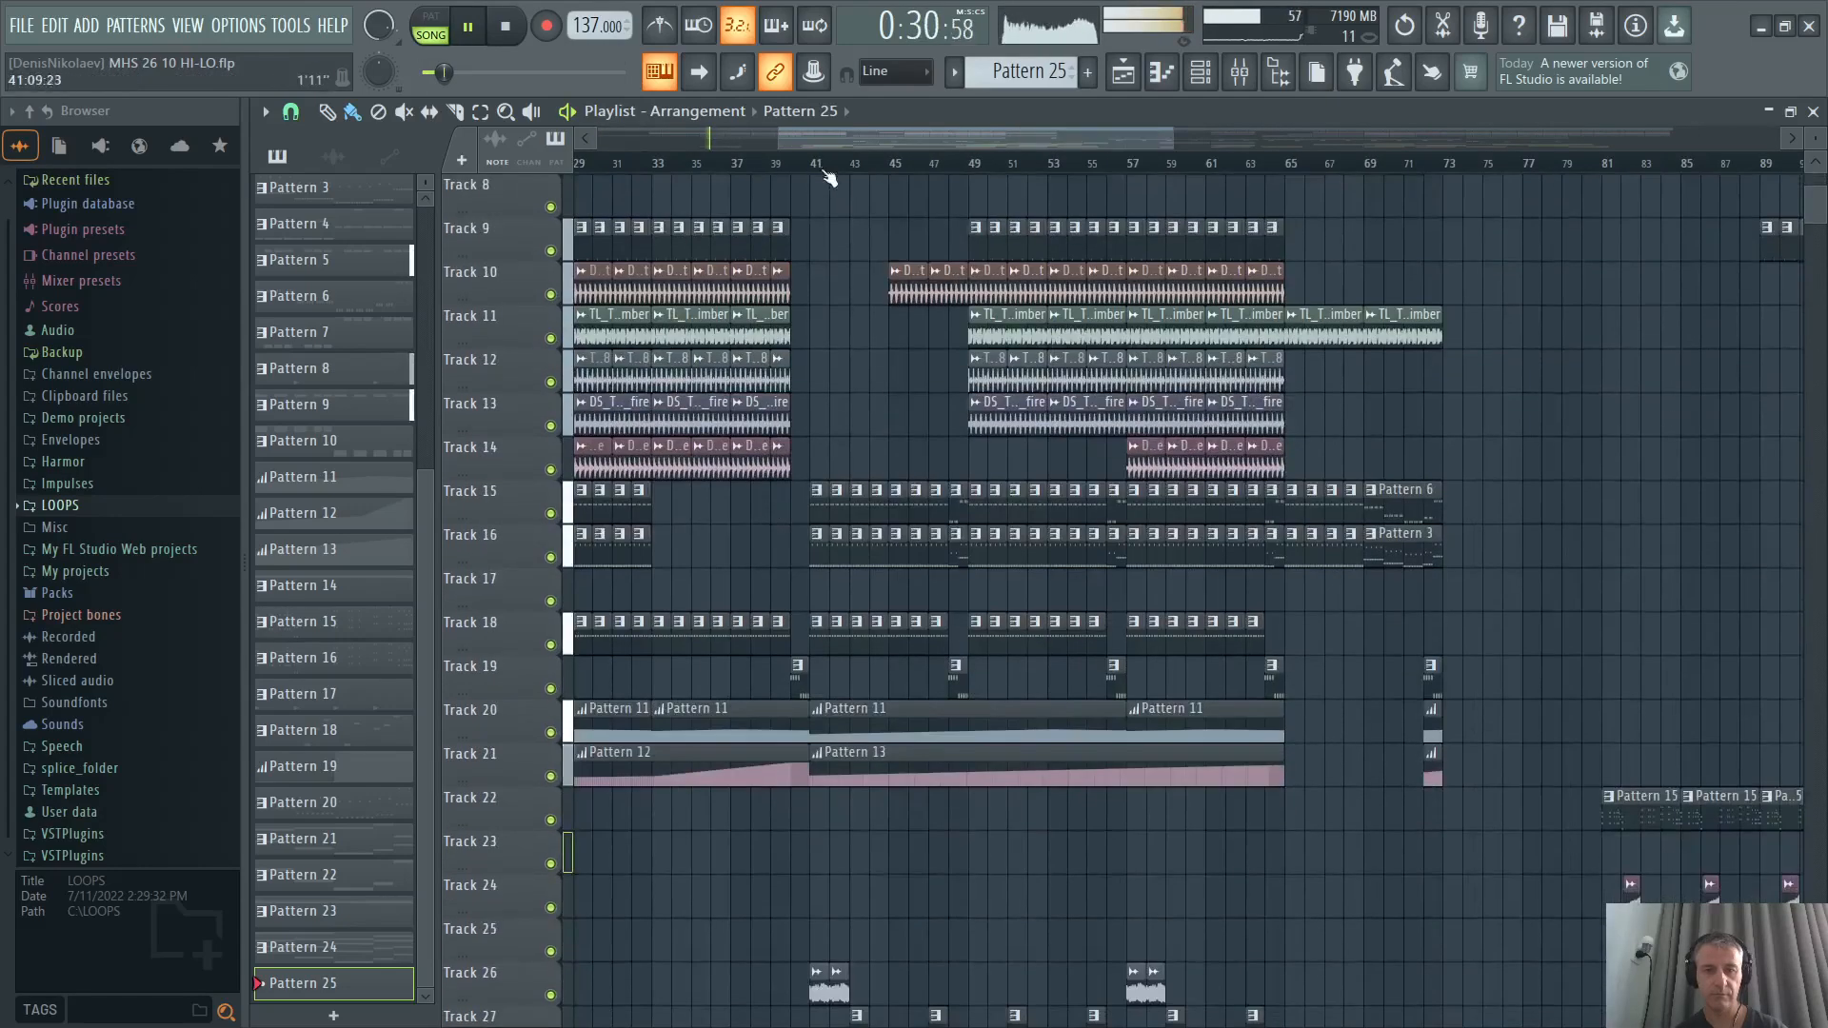
{"action": "left_click", "coordinate": [822, 163]}
{"action": "scroll", "coordinate": [941, 479], "scroll_direction": "up", "scroll_amount": 2}
{"action": "scroll", "coordinate": [741, 463], "scroll_direction": "down", "scroll_amount": 3}
{"action": "scroll", "coordinate": [738, 459], "scroll_direction": "up", "scroll_amount": 3}
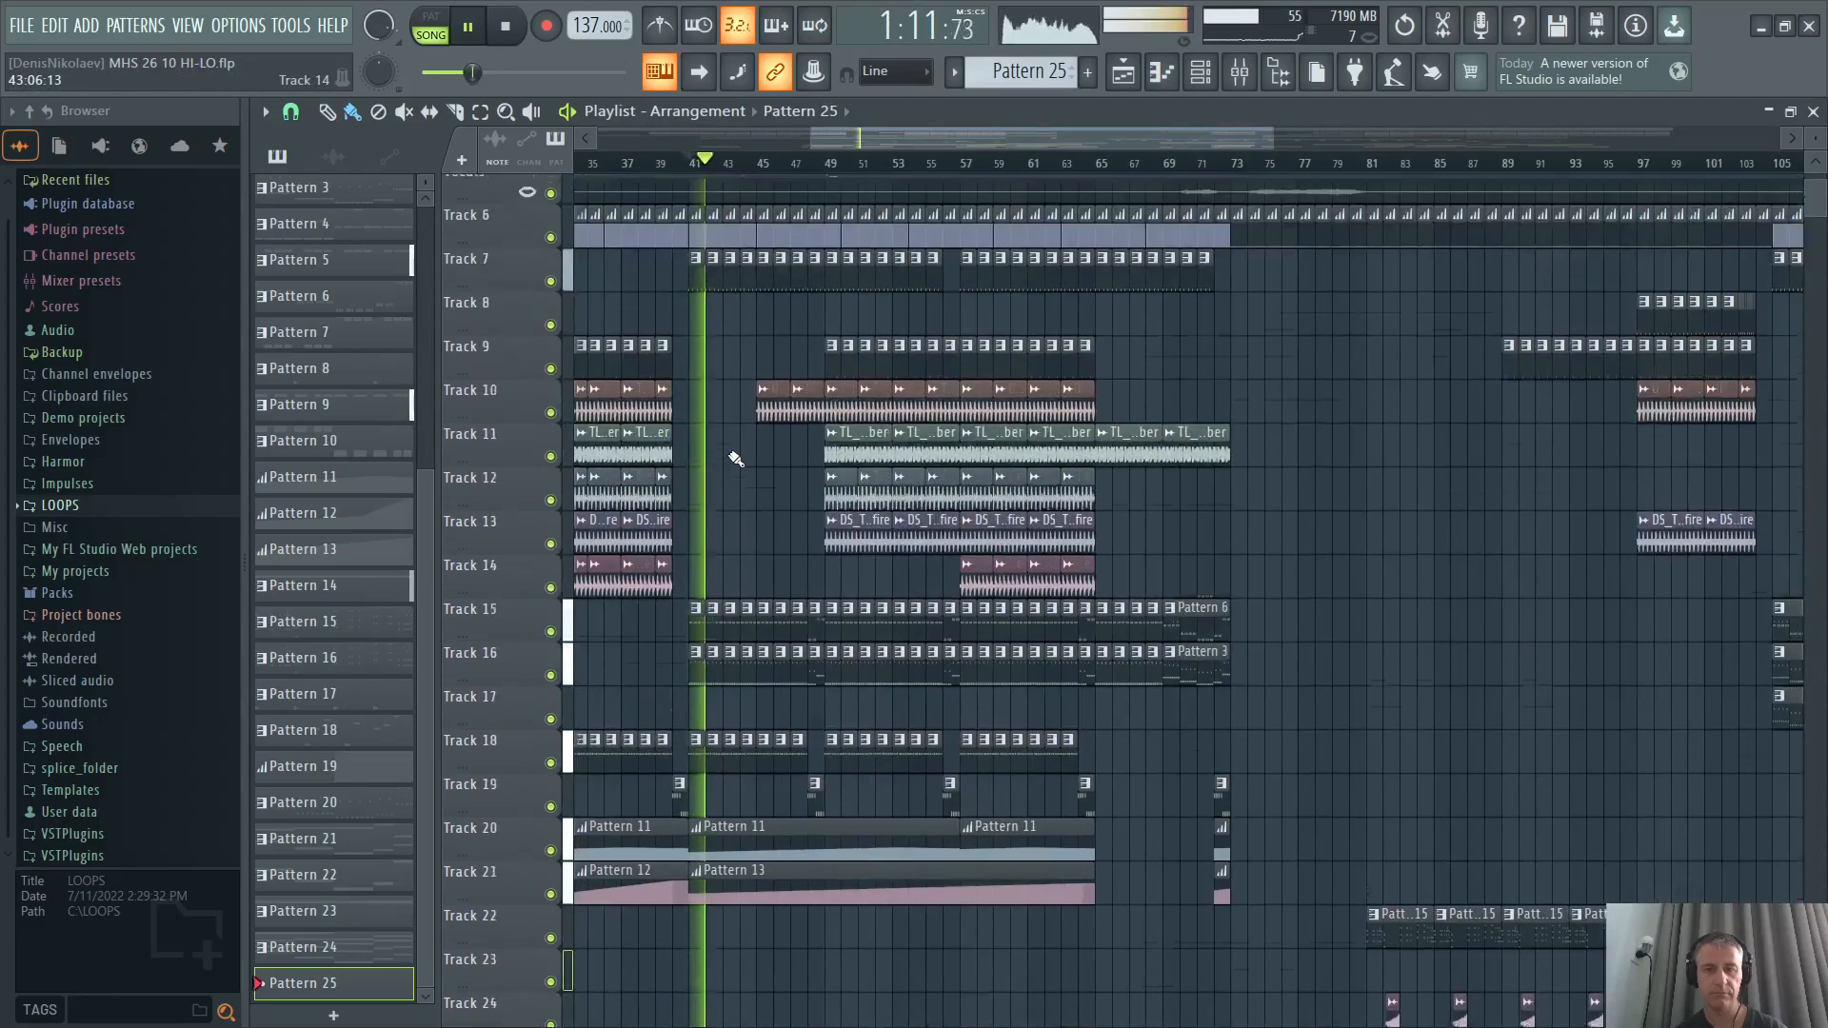
Jump playback to bar 81 to listen to the break where the Pattern 15 clips start on Track 22.
{"action": "scroll", "coordinate": [973, 478], "scroll_direction": "up", "scroll_amount": 2}
{"action": "scroll", "coordinate": [676, 482], "scroll_direction": "down", "scroll_amount": 1}
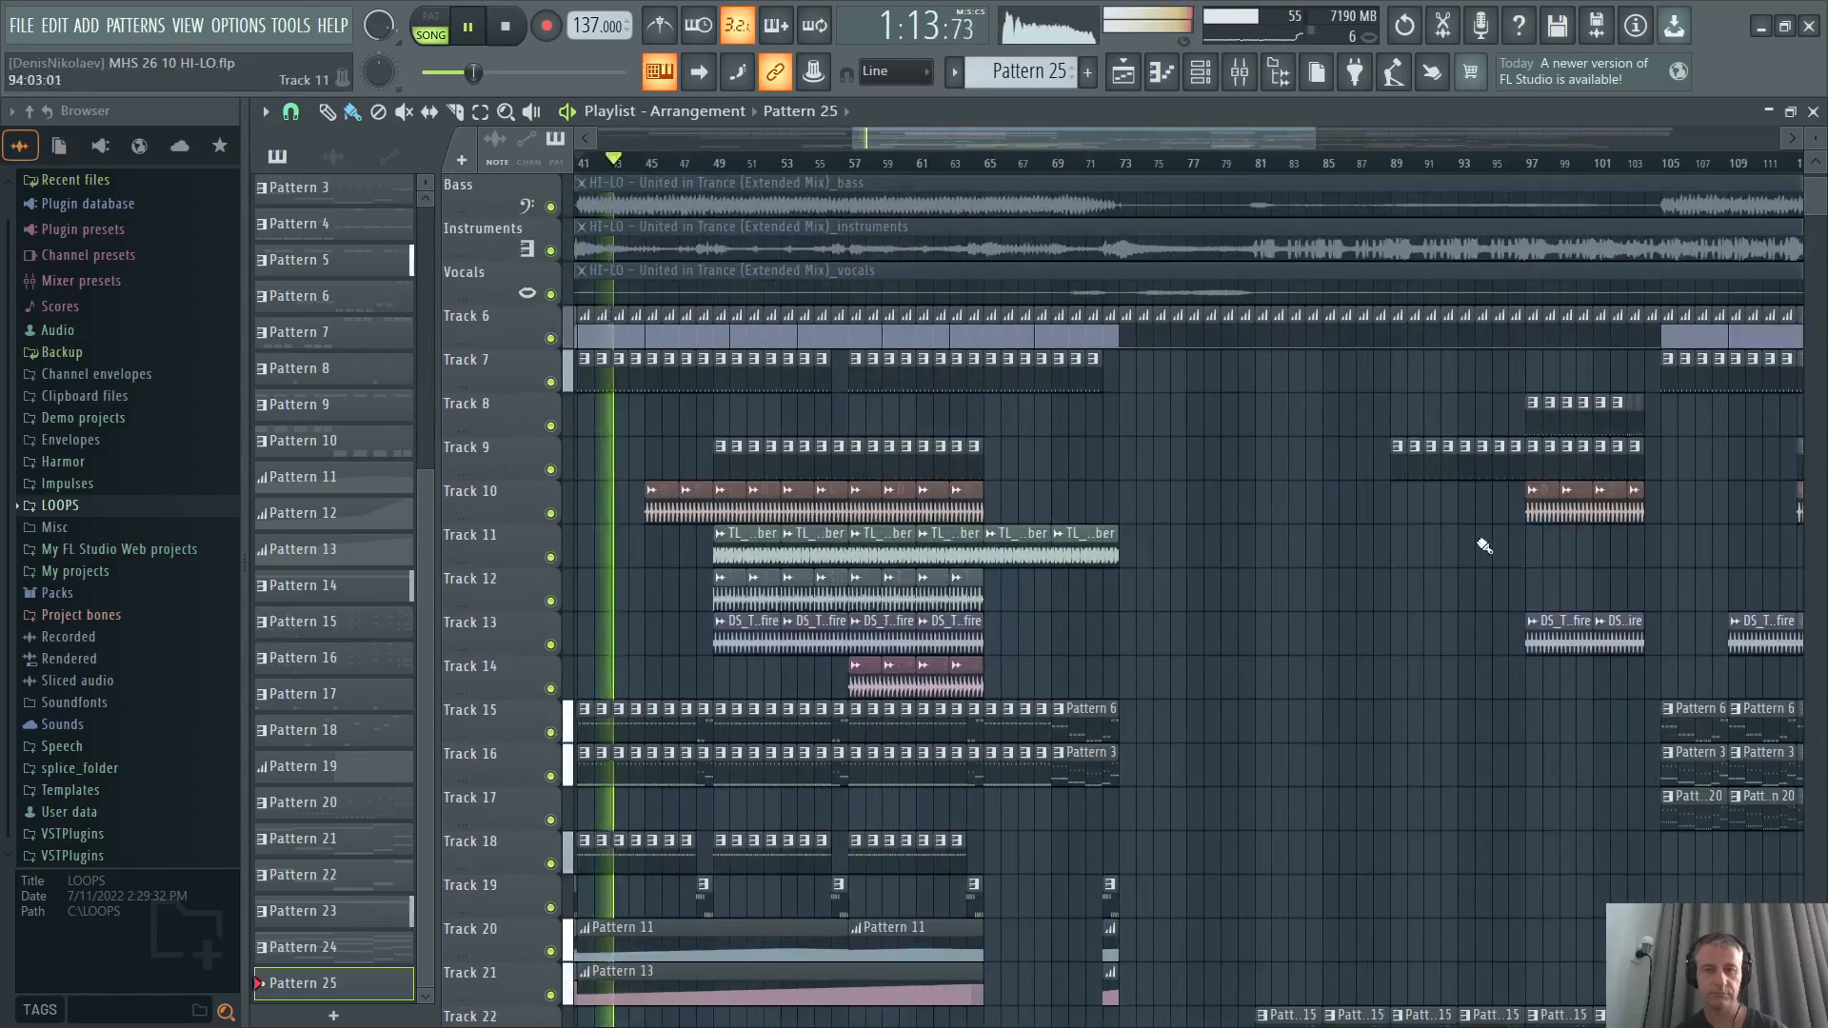
{"action": "scroll", "coordinate": [1484, 546], "scroll_direction": "down", "scroll_amount": 2}
{"action": "scroll", "coordinate": [918, 380], "scroll_direction": "down", "scroll_amount": 3}
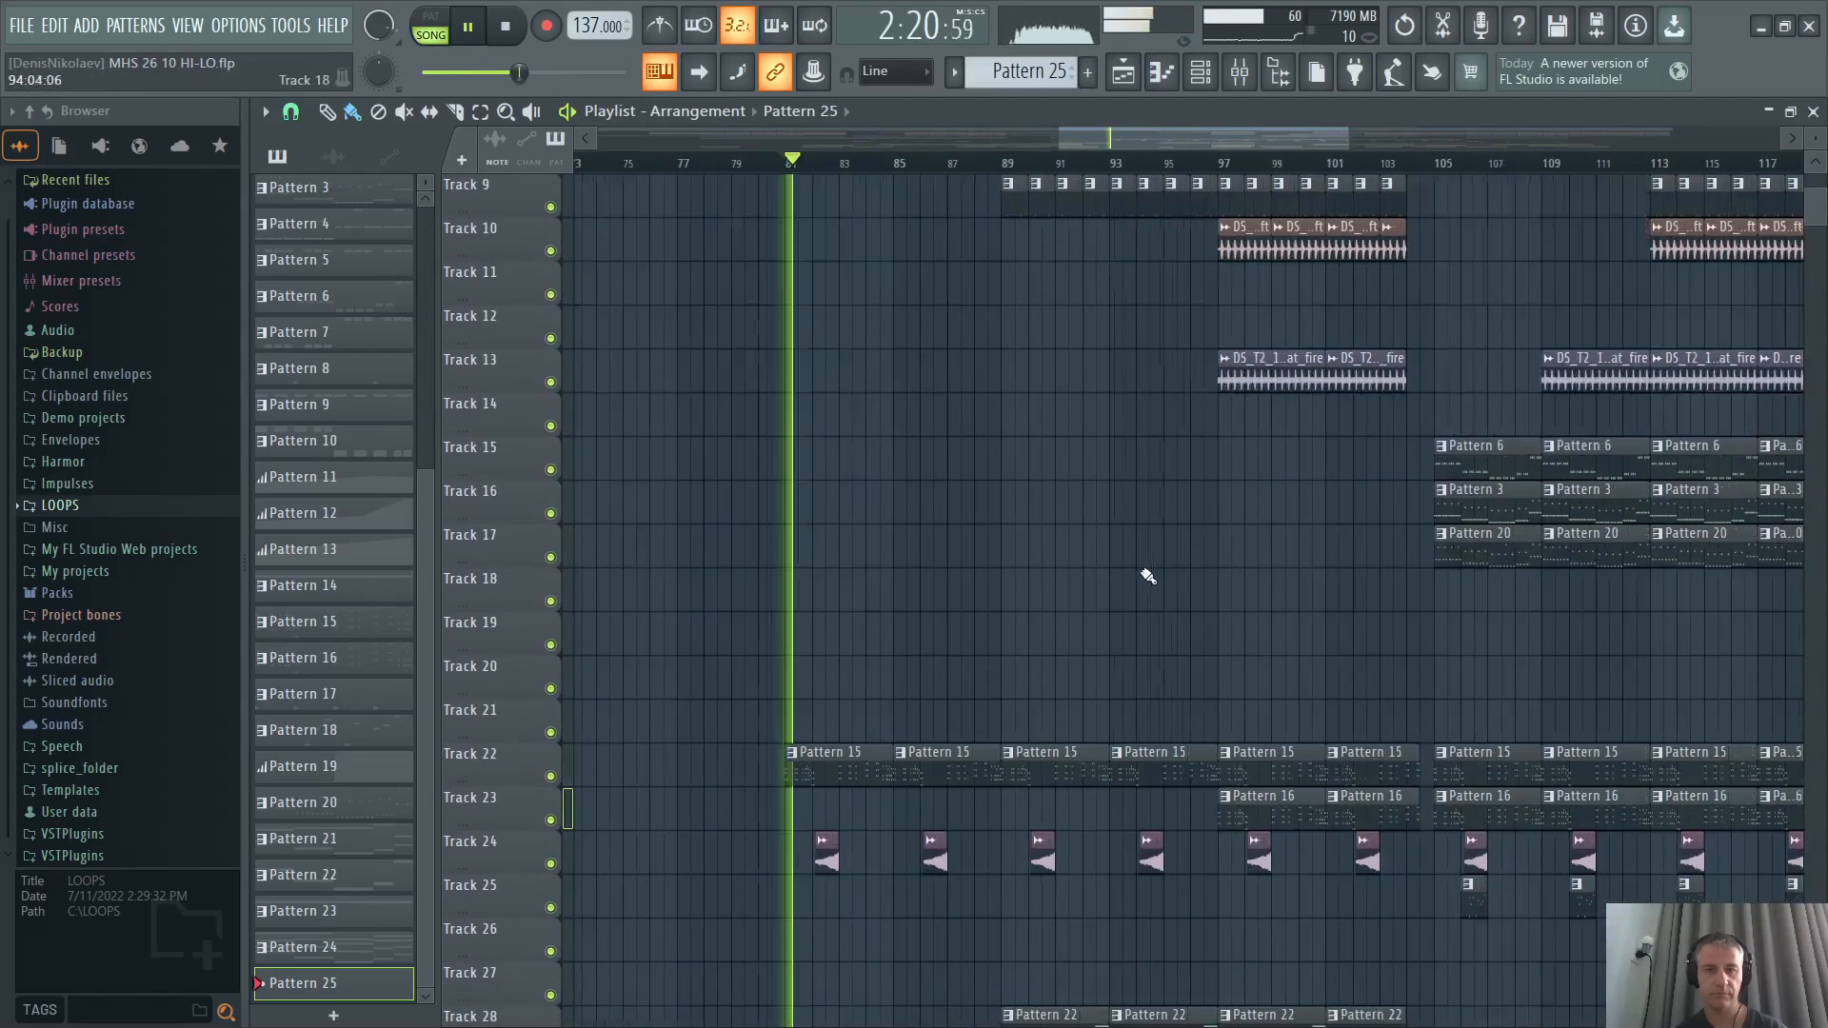
{"action": "scroll", "coordinate": [1148, 576], "scroll_direction": "up", "scroll_amount": 3}
{"action": "scroll", "coordinate": [697, 571], "scroll_direction": "down", "scroll_amount": 3}
{"action": "scroll", "coordinate": [781, 562], "scroll_direction": "down", "scroll_amount": 5}
{"action": "scroll", "coordinate": [838, 667], "scroll_direction": "up", "scroll_amount": 1}
{"action": "scroll", "coordinate": [844, 682], "scroll_direction": "down", "scroll_amount": 2}
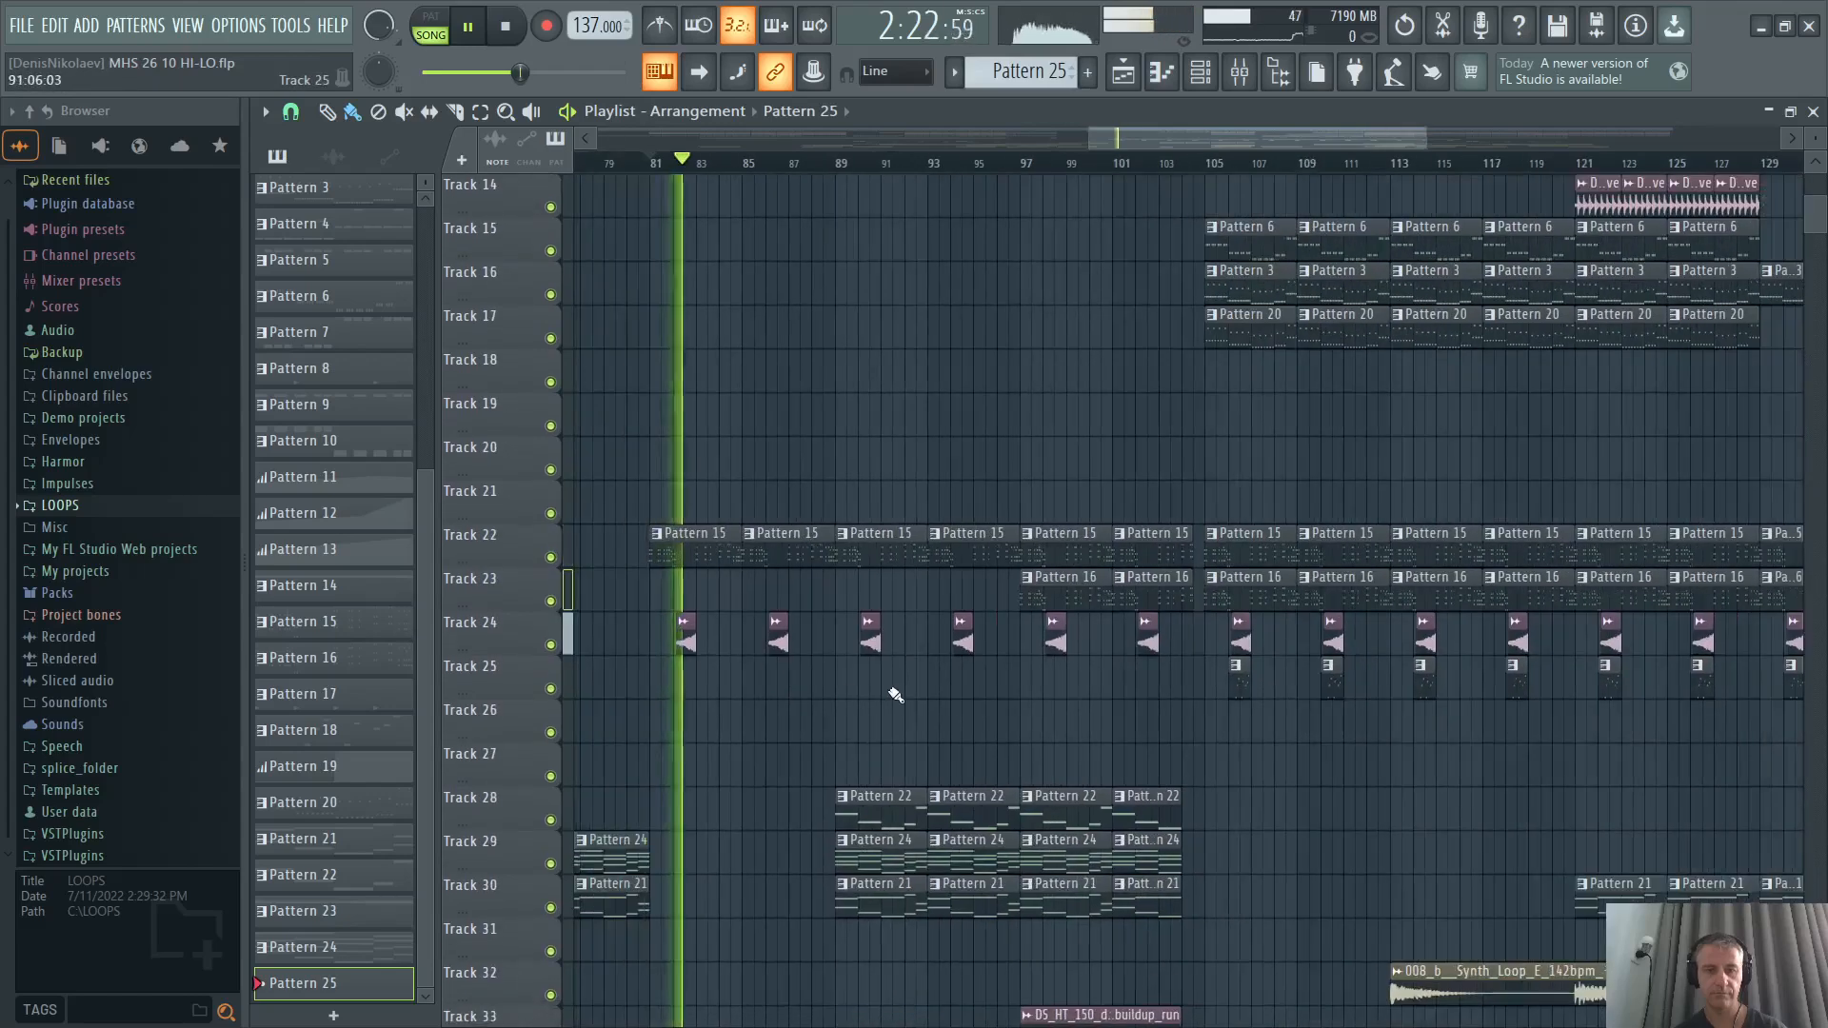
Jump playback to bar 105 to listen to the section where Pattern 20 enters on Track 17.
{"action": "left_click", "coordinate": [1207, 164]}
{"action": "scroll", "coordinate": [1203, 657], "scroll_direction": "down", "scroll_amount": 2}
{"action": "scroll", "coordinate": [1142, 709], "scroll_direction": "up", "scroll_amount": 2}
{"action": "scroll", "coordinate": [1019, 758], "scroll_direction": "down", "scroll_amount": 1}
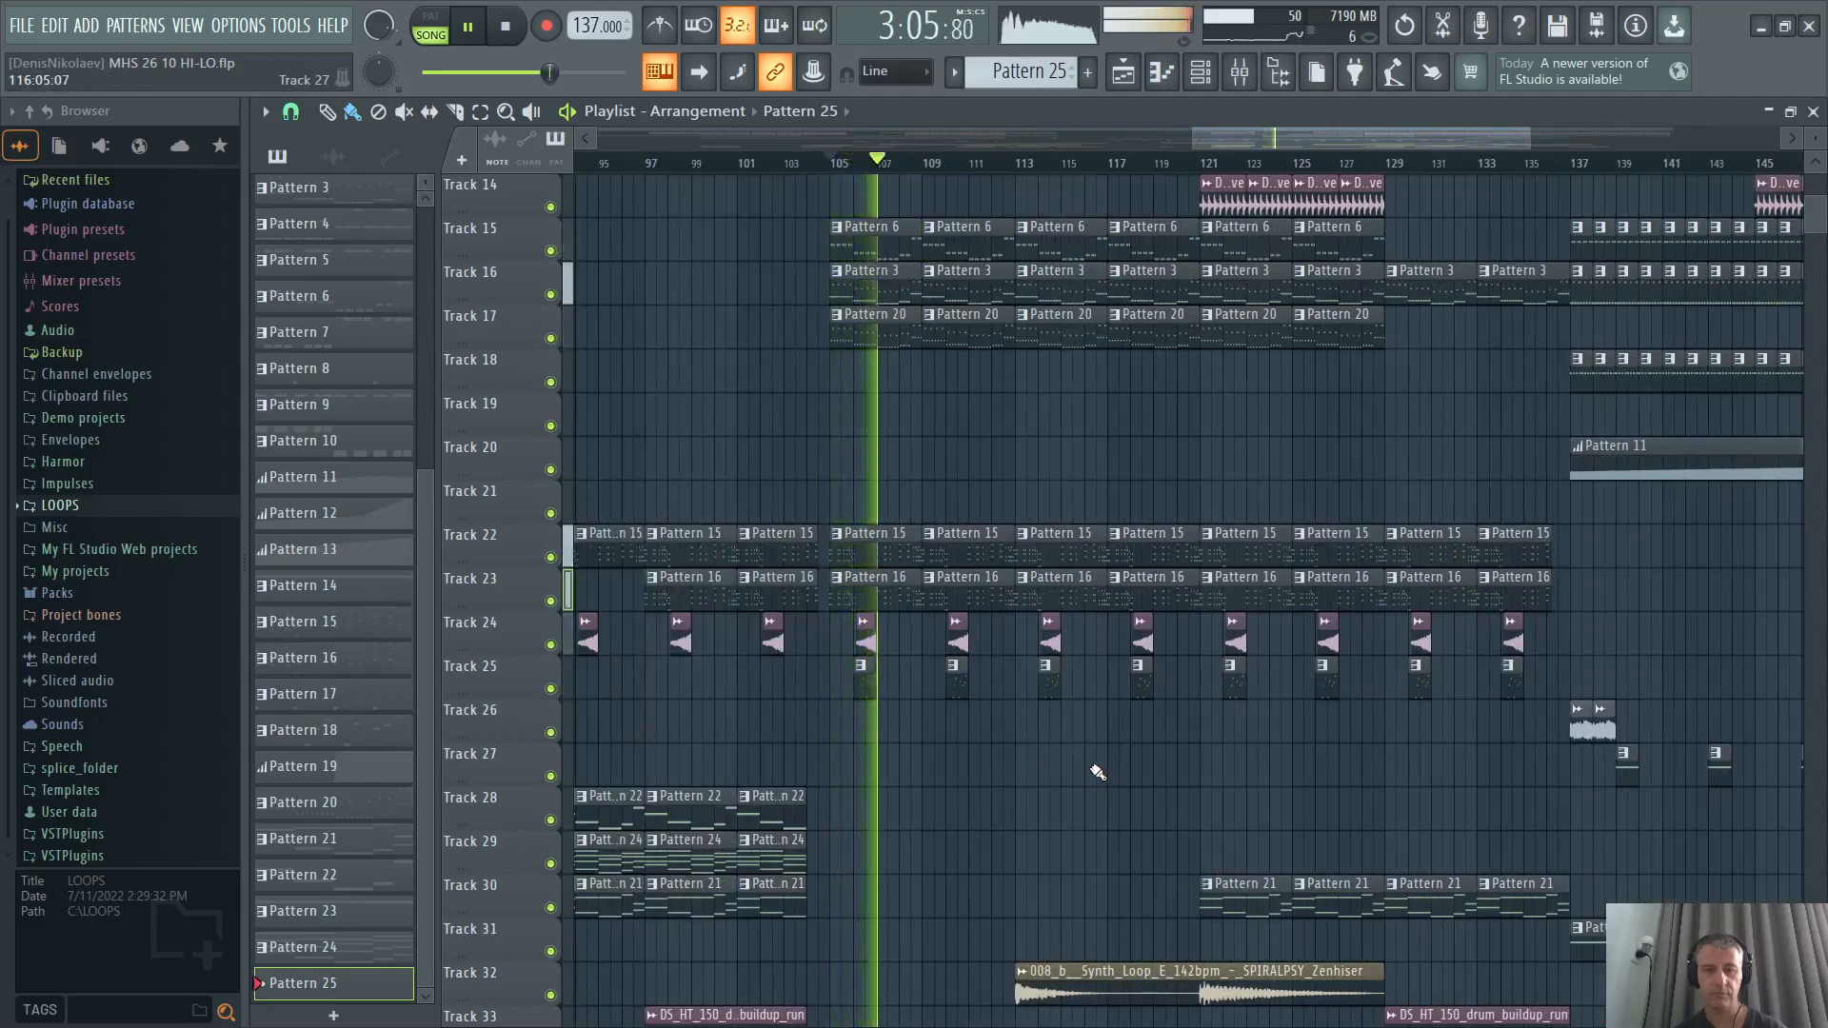
{"action": "scroll", "coordinate": [1047, 776], "scroll_direction": "down", "scroll_amount": 2}
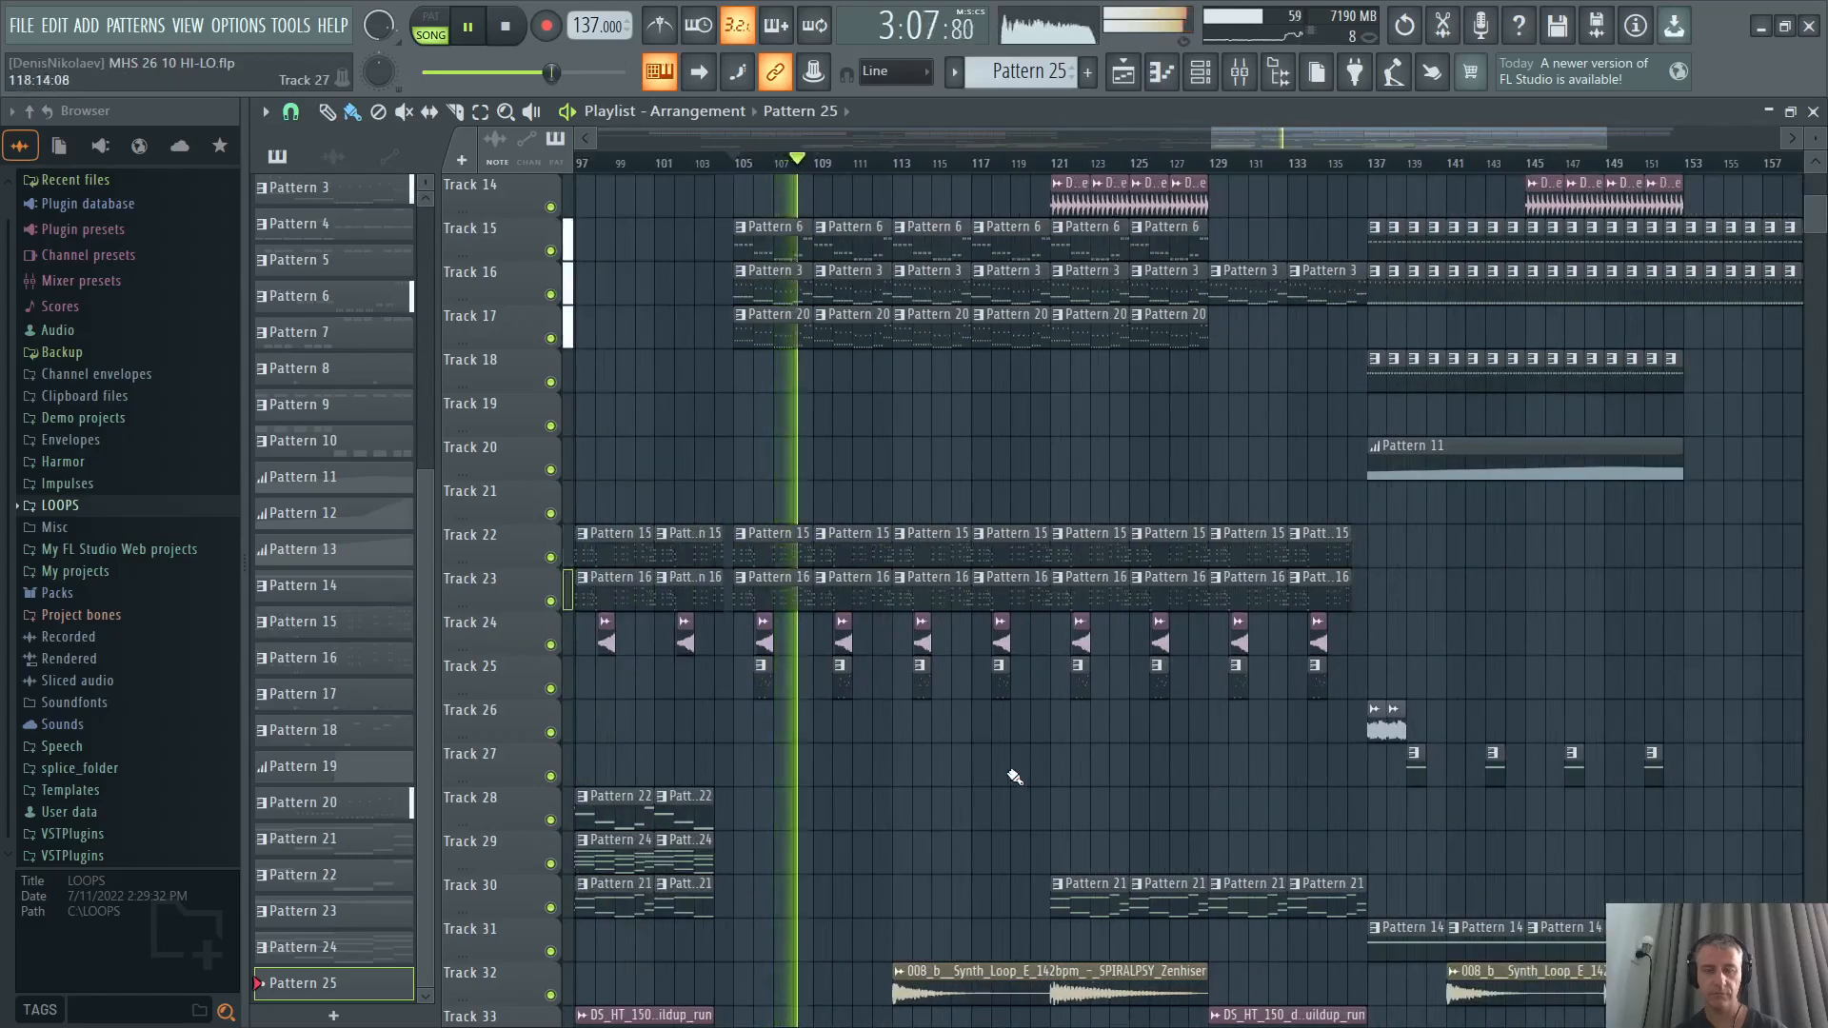
{"action": "scroll", "coordinate": [1011, 767], "scroll_direction": "up", "scroll_amount": 2}
{"action": "scroll", "coordinate": [1114, 725], "scroll_direction": "up", "scroll_amount": 2}
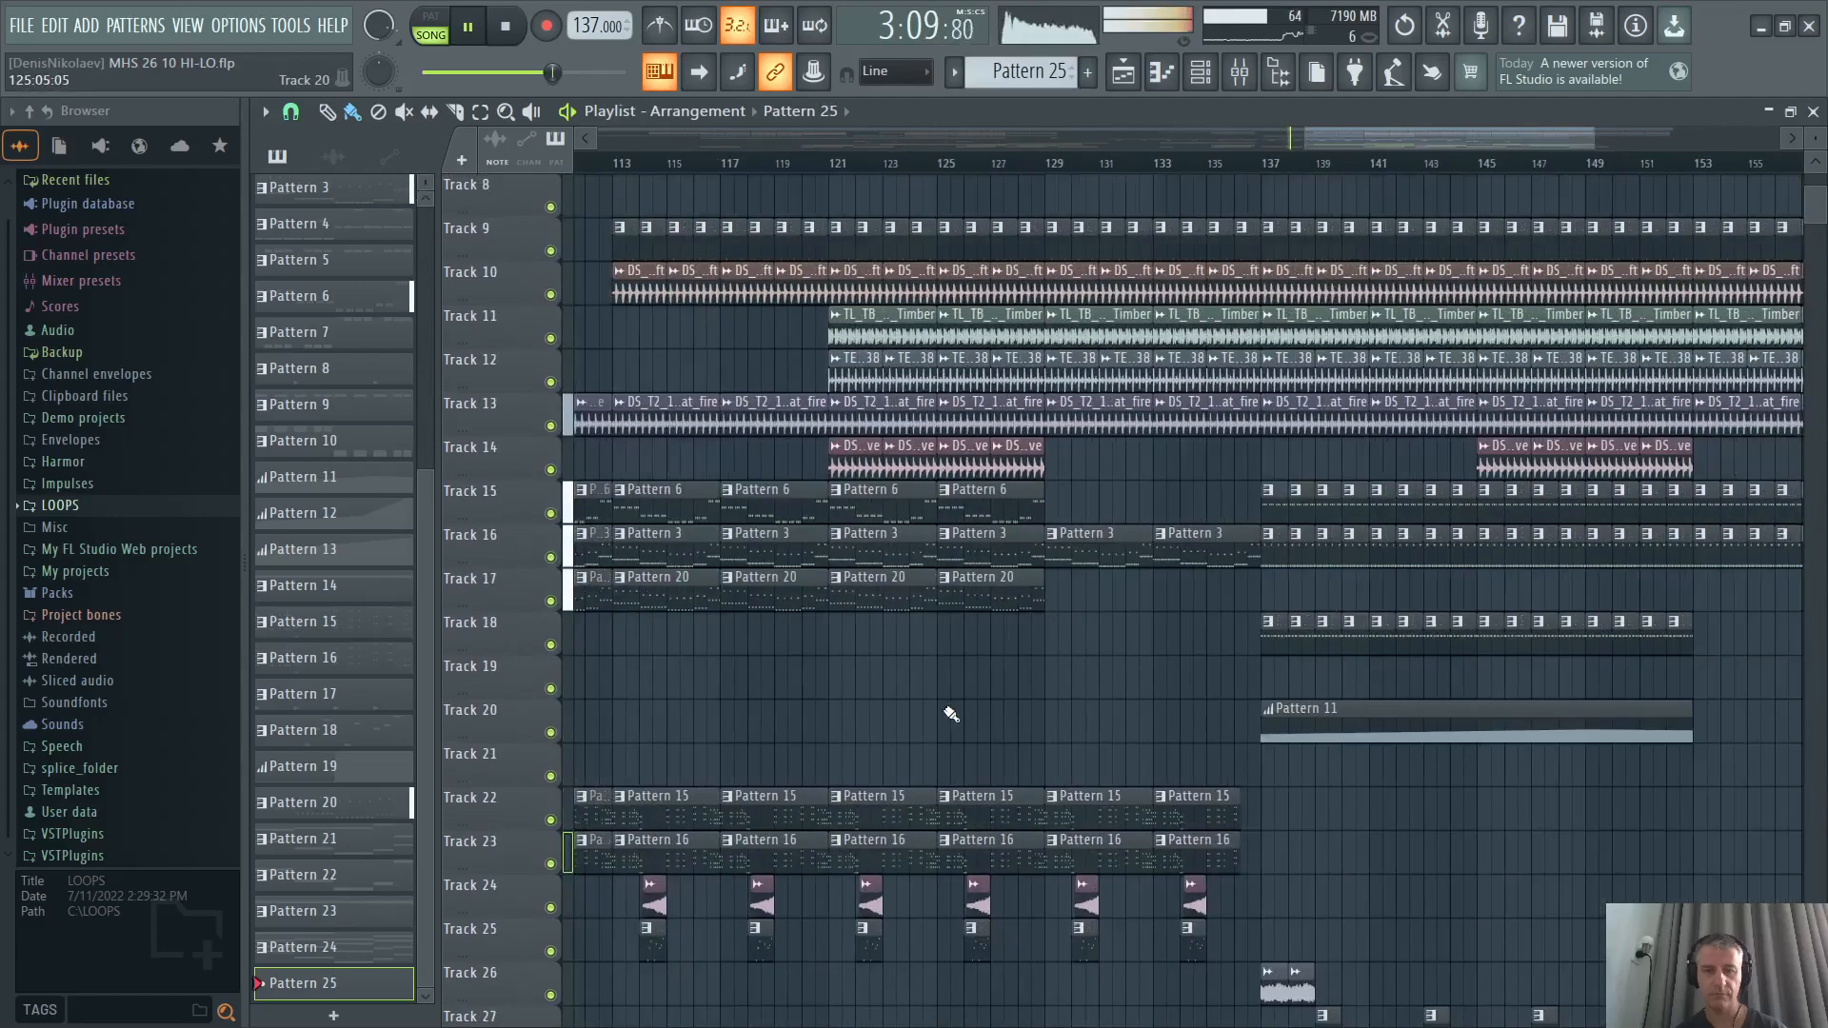
{"action": "scroll", "coordinate": [950, 714], "scroll_direction": "up", "scroll_amount": 2}
{"action": "scroll", "coordinate": [1047, 657], "scroll_direction": "down", "scroll_amount": 2}
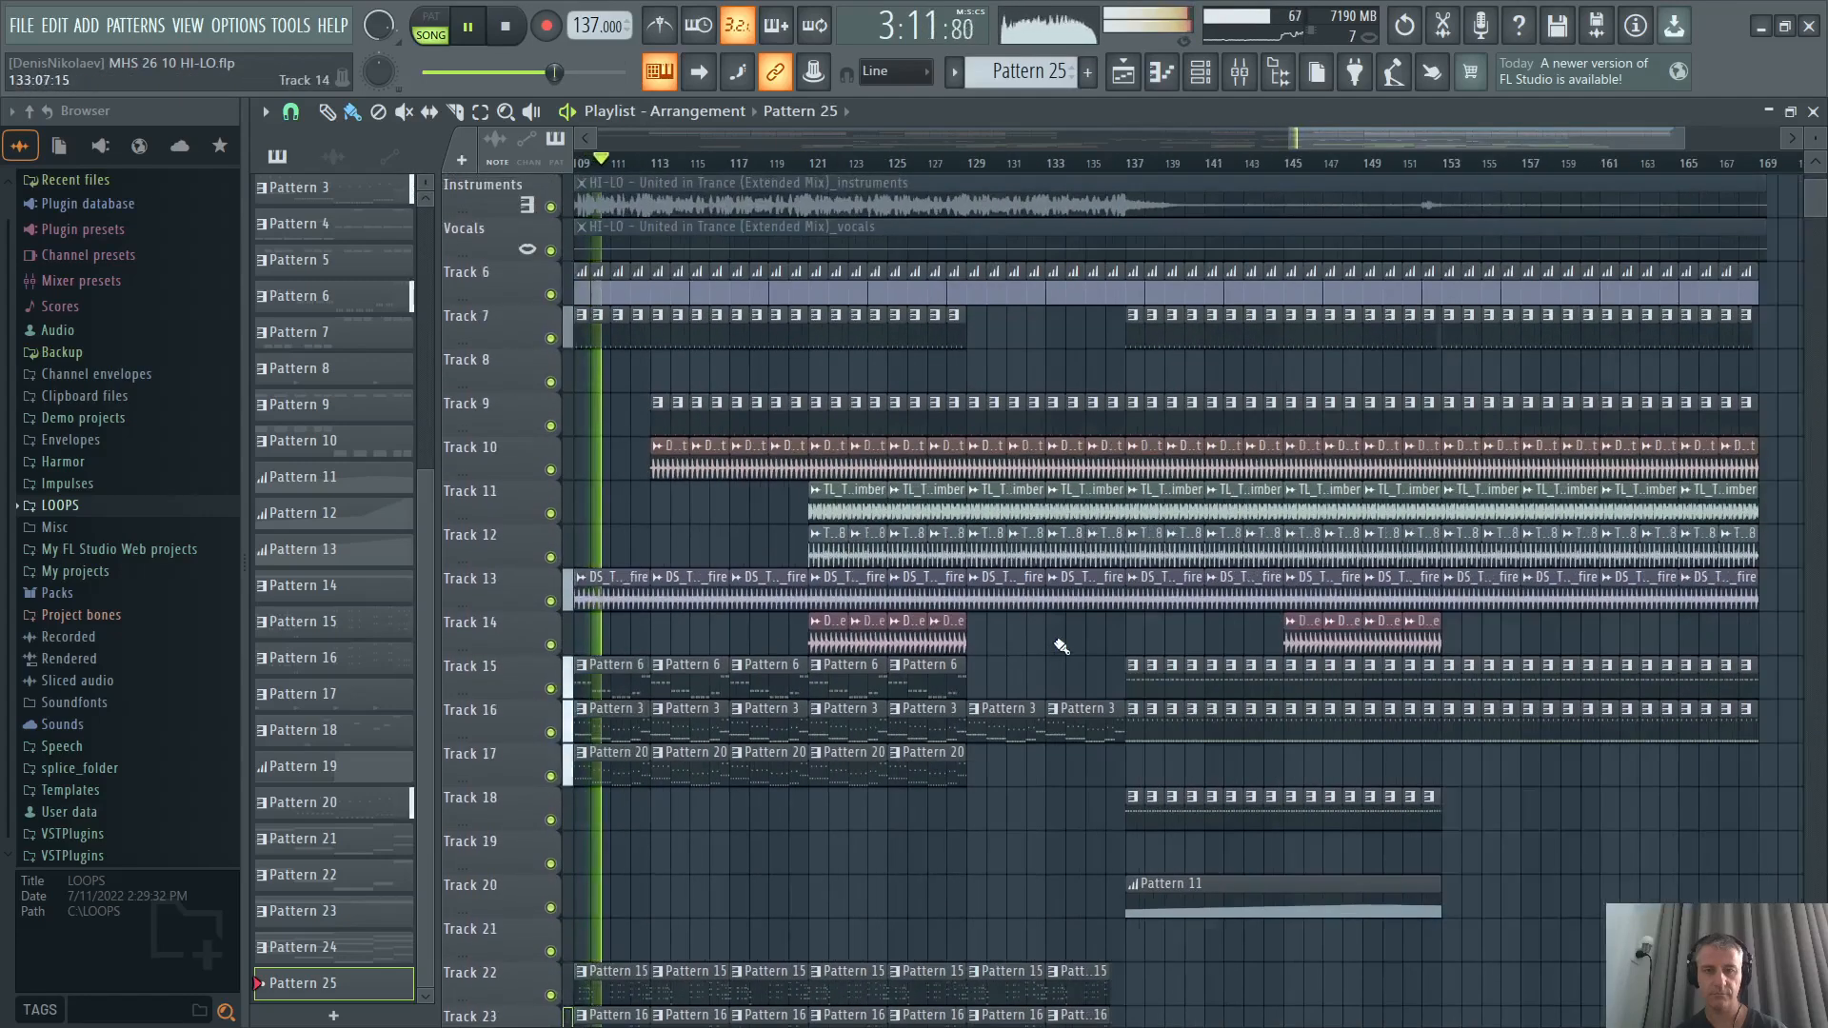
Jump playback to bar 121 to listen to the part where the loops on Tracks 11 and 12 re-enter.
{"action": "left_click", "coordinate": [811, 162]}
{"action": "scroll", "coordinate": [967, 522], "scroll_direction": "up", "scroll_amount": 3}
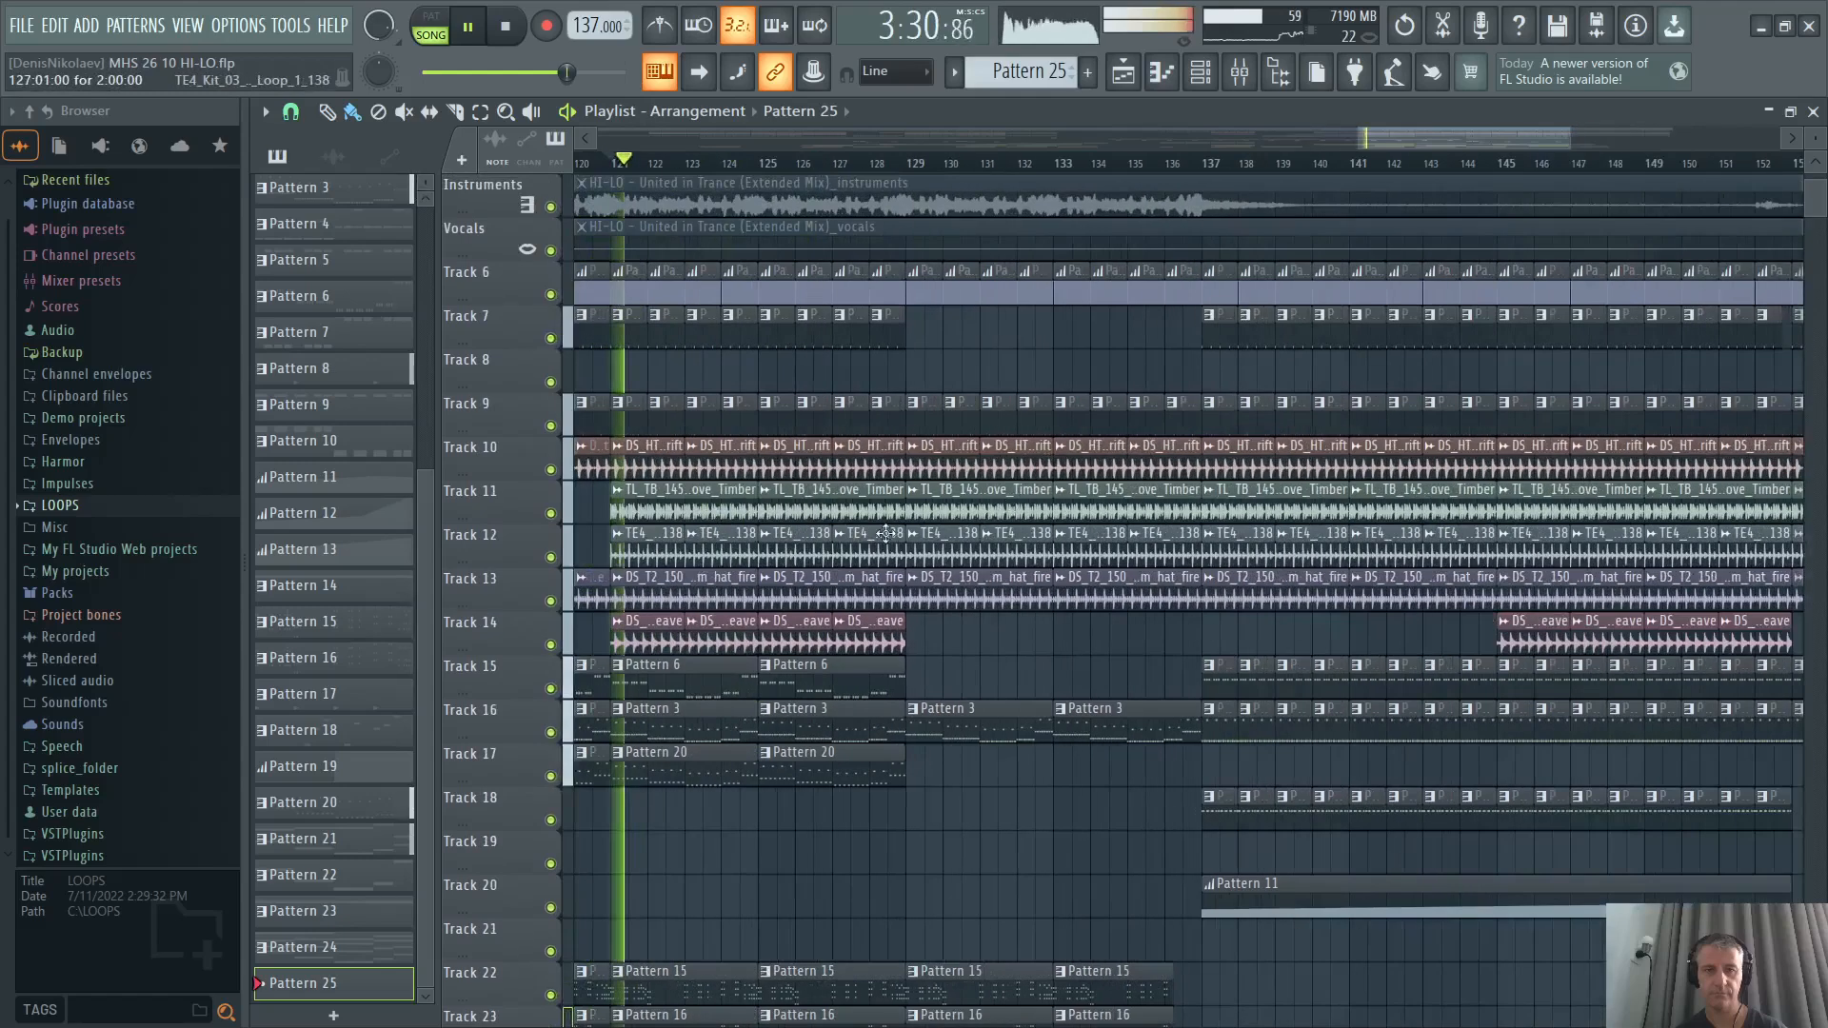
{"action": "scroll", "coordinate": [924, 637], "scroll_direction": "down", "scroll_amount": 2}
{"action": "scroll", "coordinate": [919, 646], "scroll_direction": "down", "scroll_amount": 1}
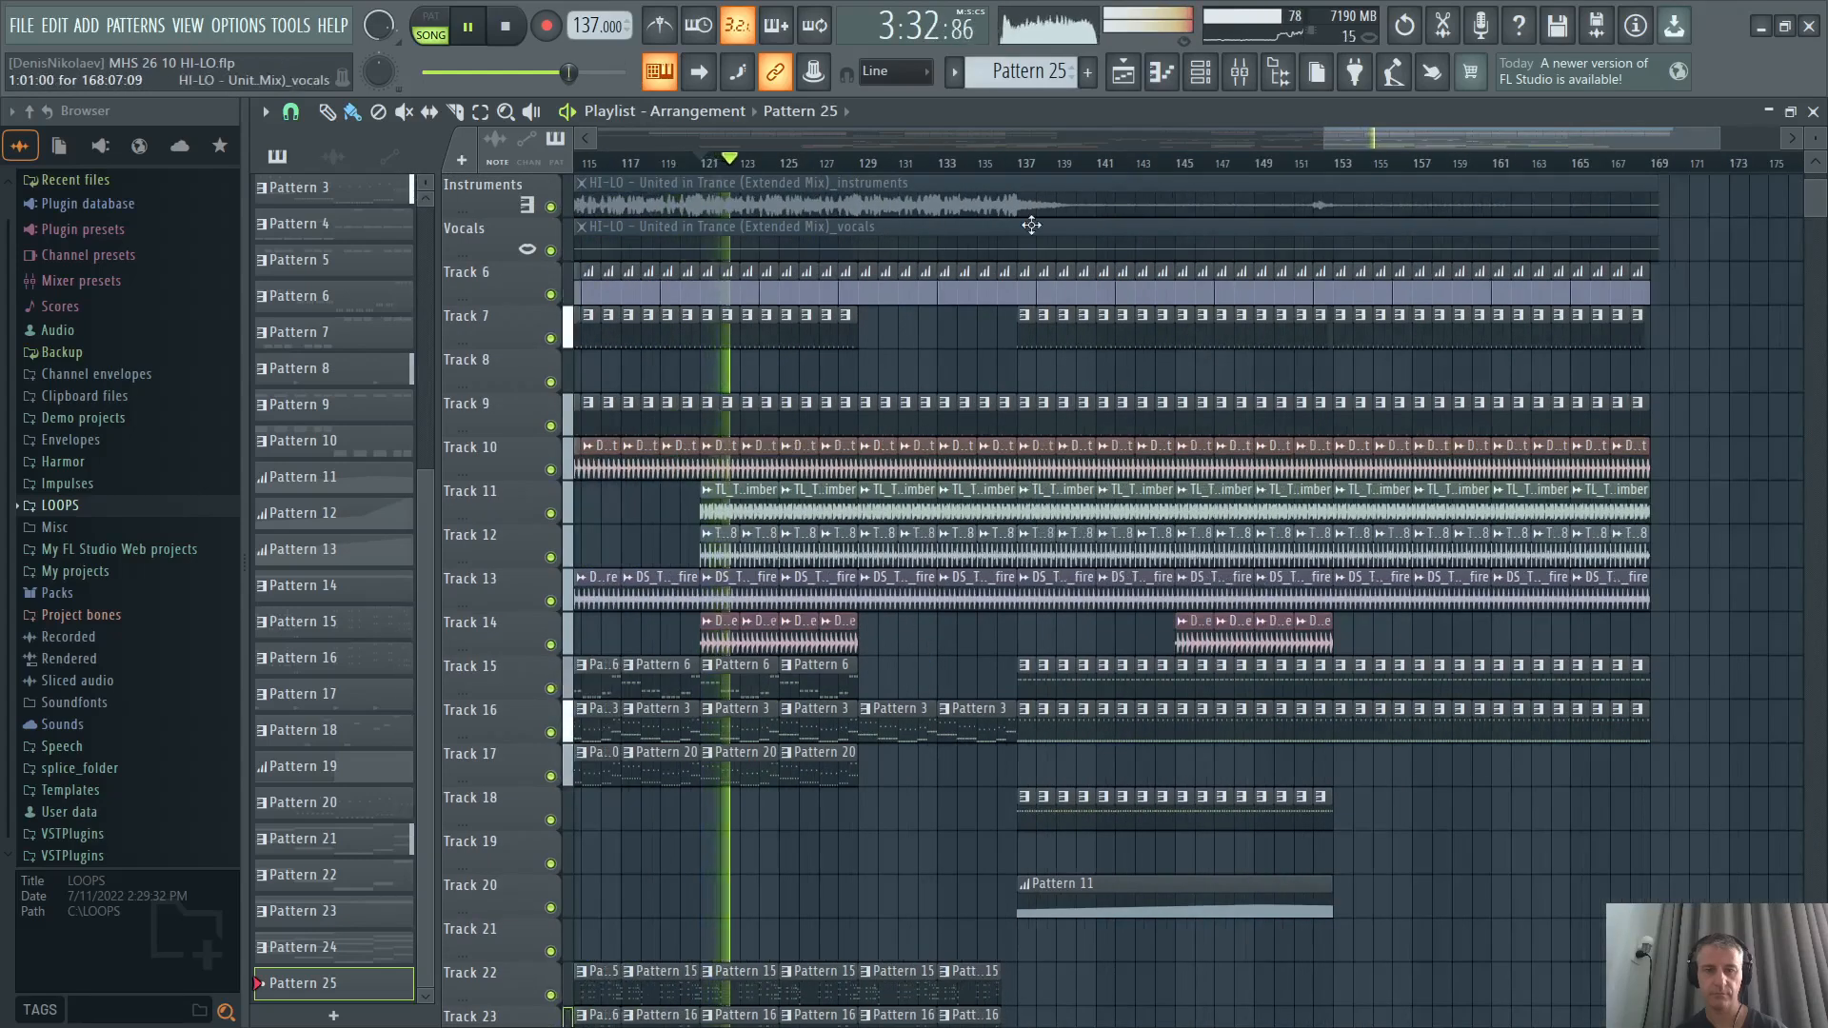
Listen to the closing section from bar 137, then stop playback and return the playhead to the song start.
{"action": "left_click", "coordinate": [1028, 171]}
{"action": "scroll", "coordinate": [1461, 677], "scroll_direction": "down", "scroll_amount": 5}
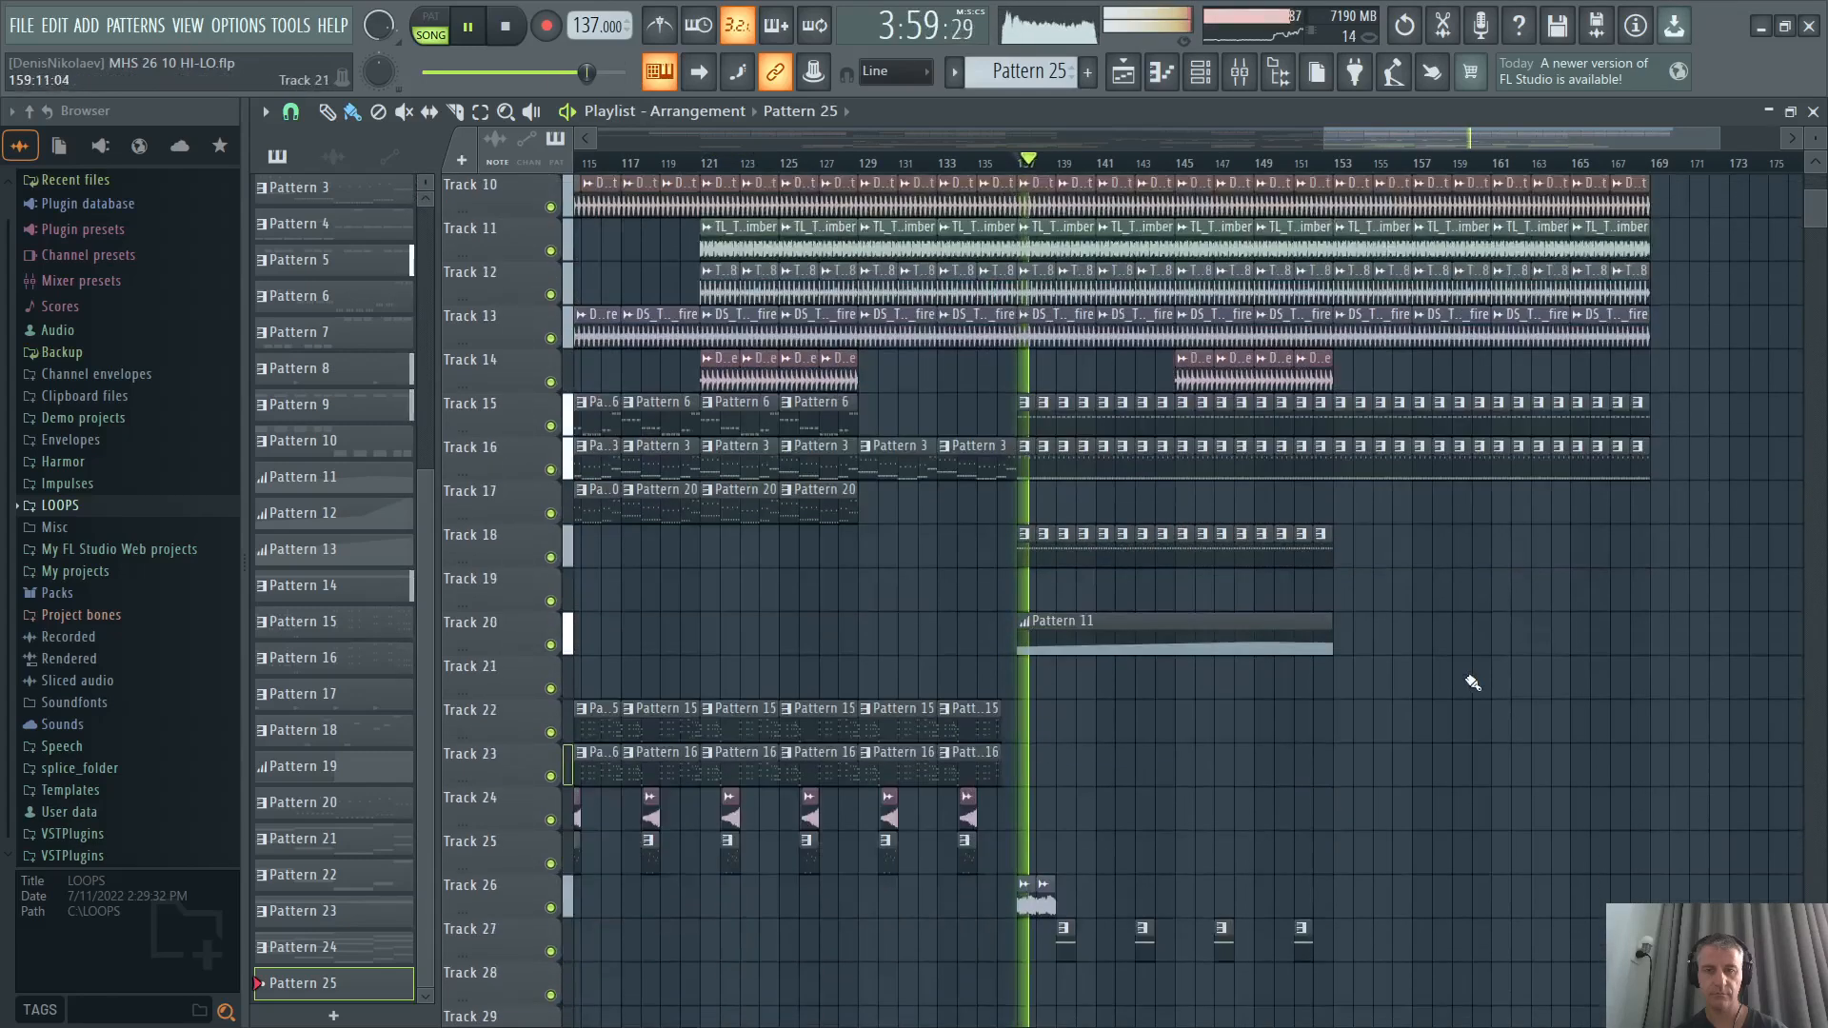
{"action": "scroll", "coordinate": [1624, 621], "scroll_direction": "down", "scroll_amount": 6}
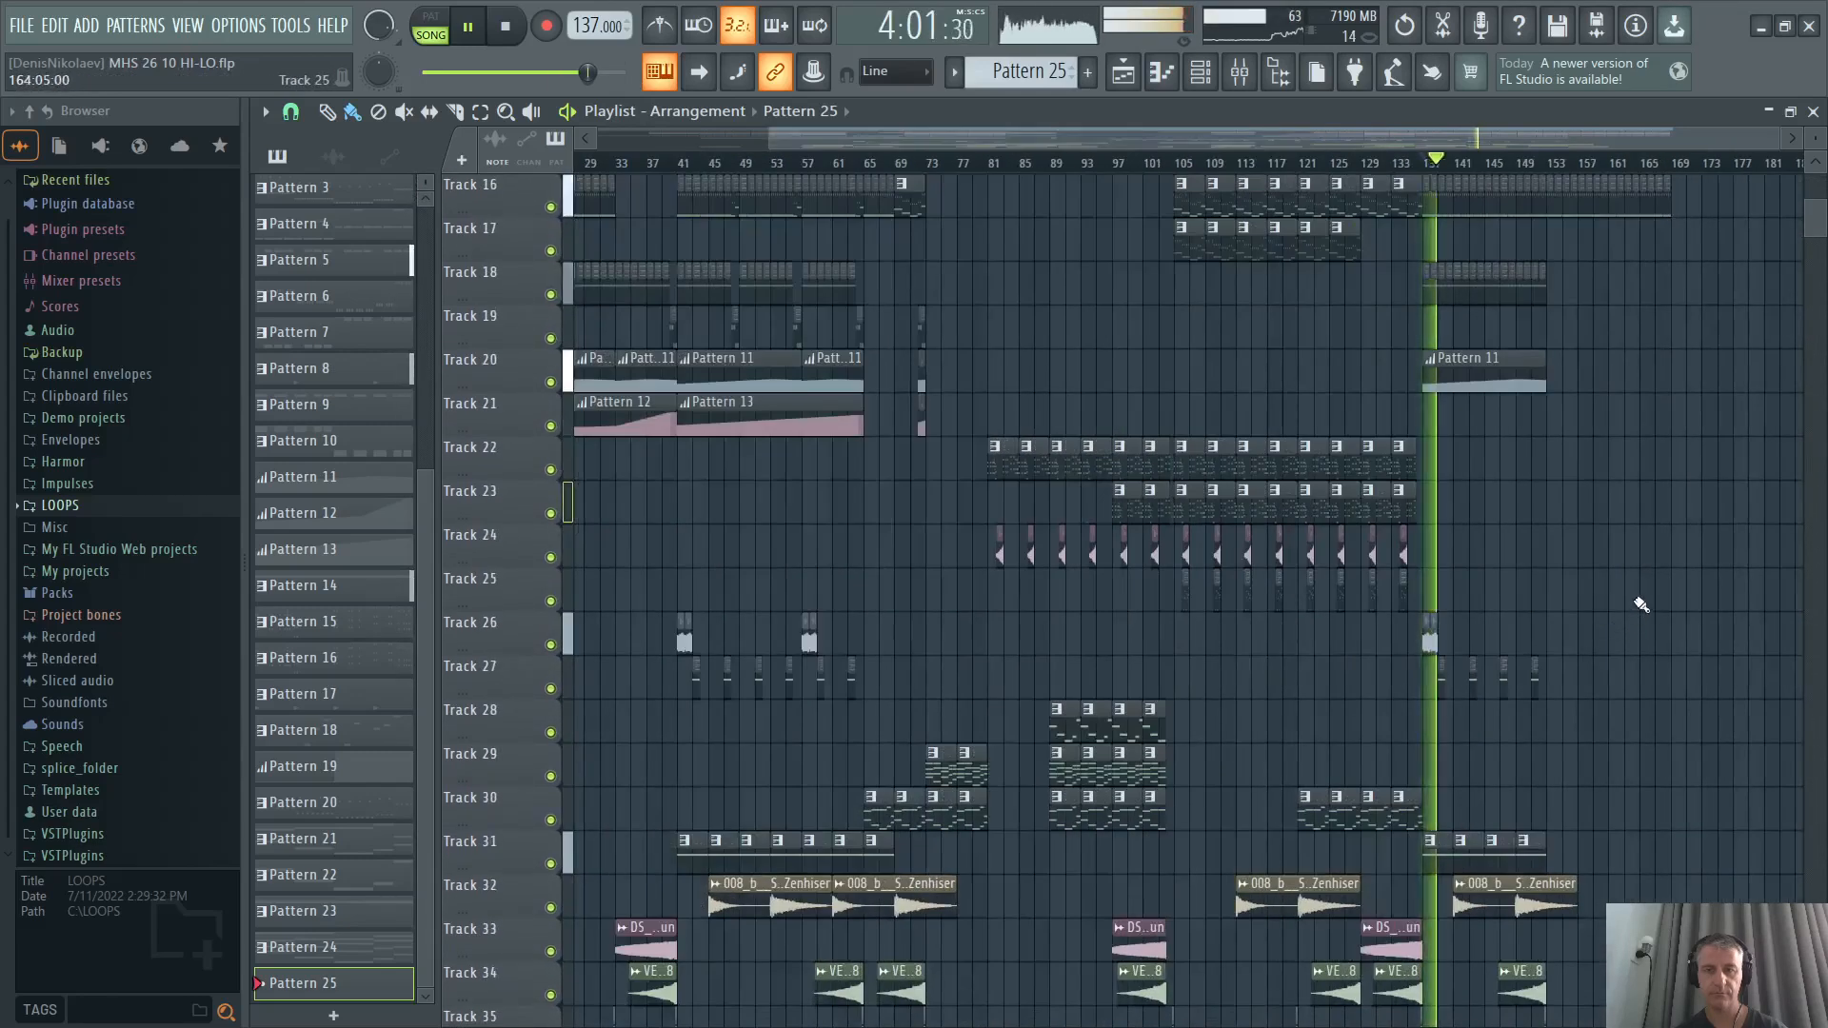
{"action": "scroll", "coordinate": [1639, 605], "scroll_direction": "up", "scroll_amount": 5}
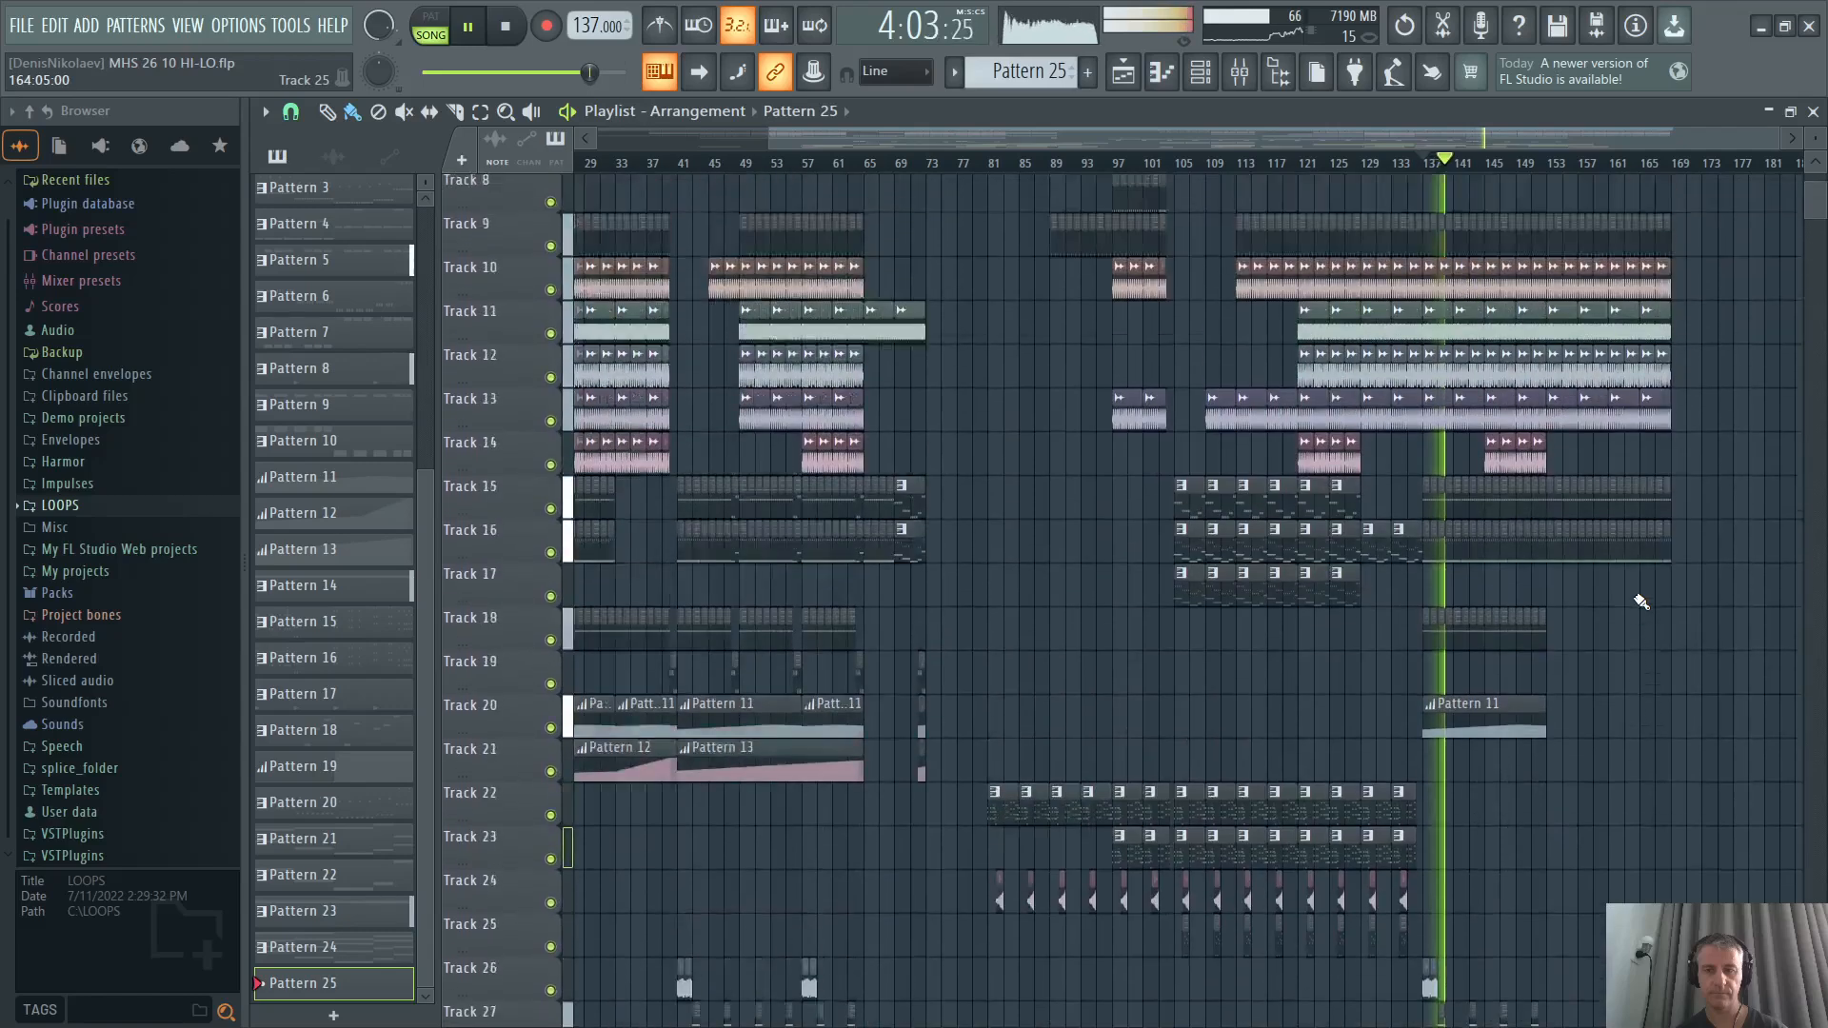
{"action": "scroll", "coordinate": [1641, 602], "scroll_direction": "up", "scroll_amount": 5}
{"action": "key", "text": "space"}
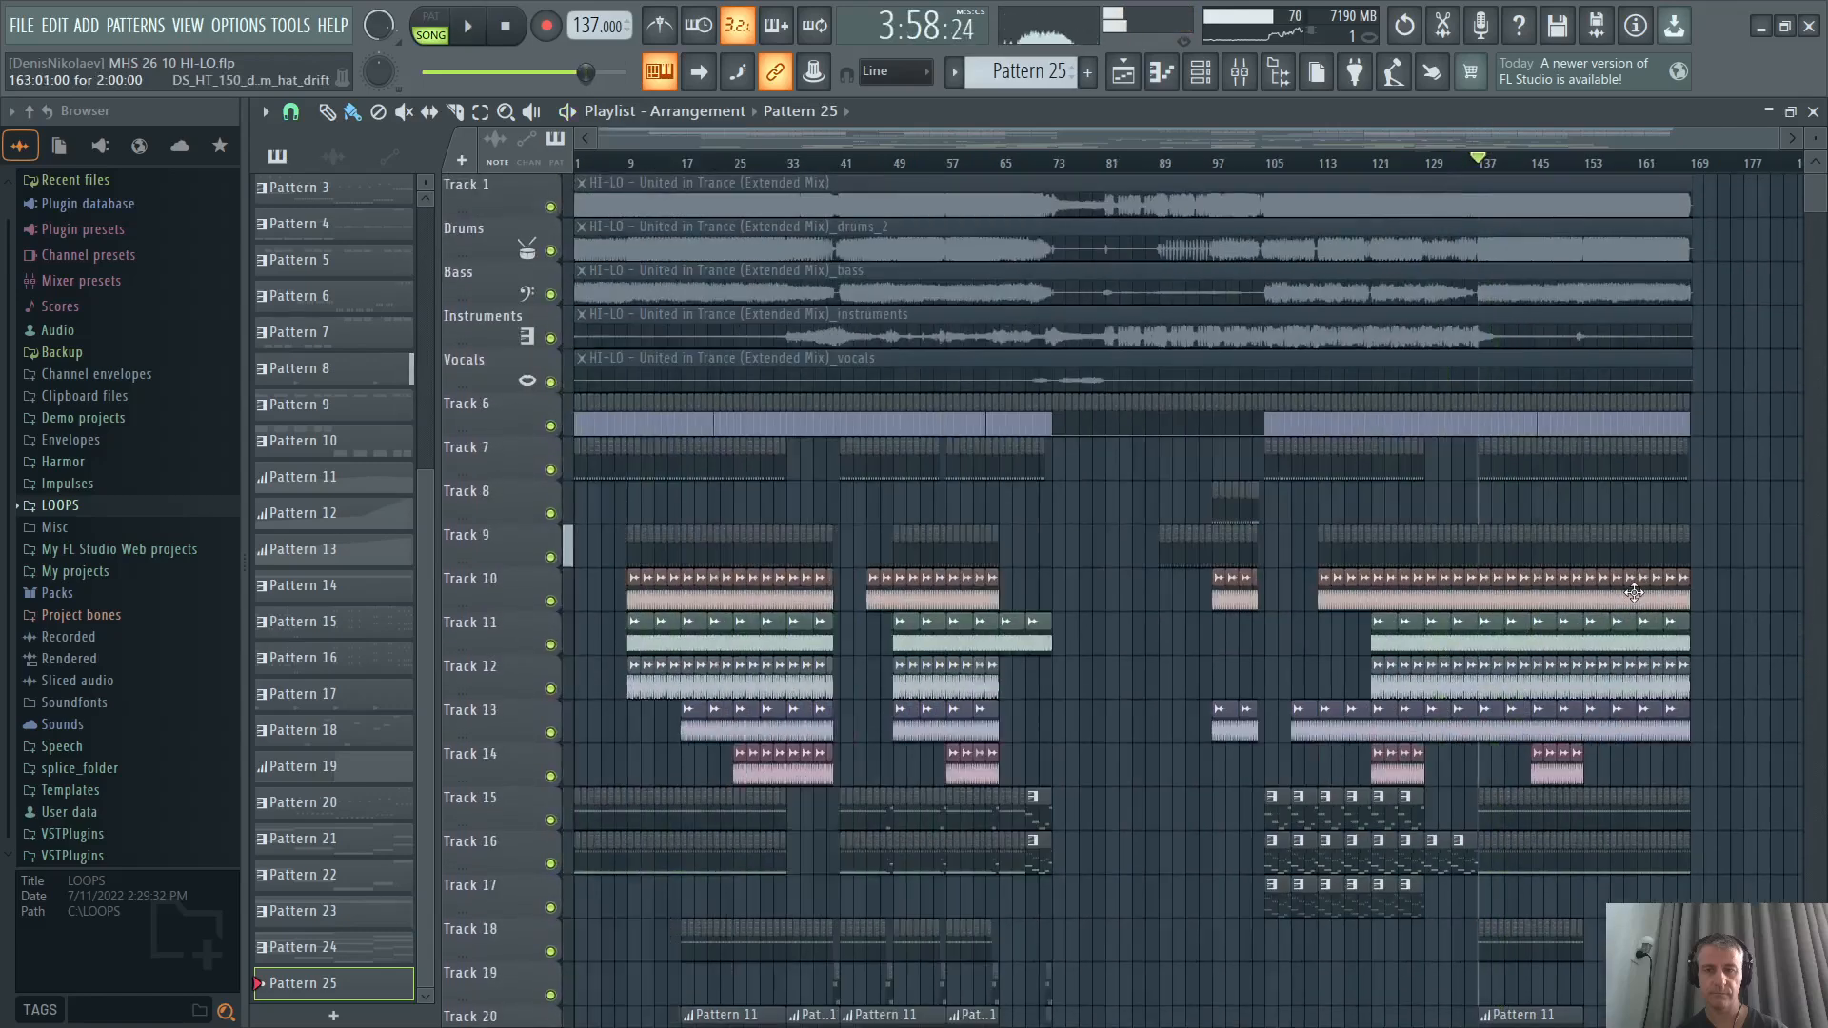
{"action": "left_click", "coordinate": [529, 28]}
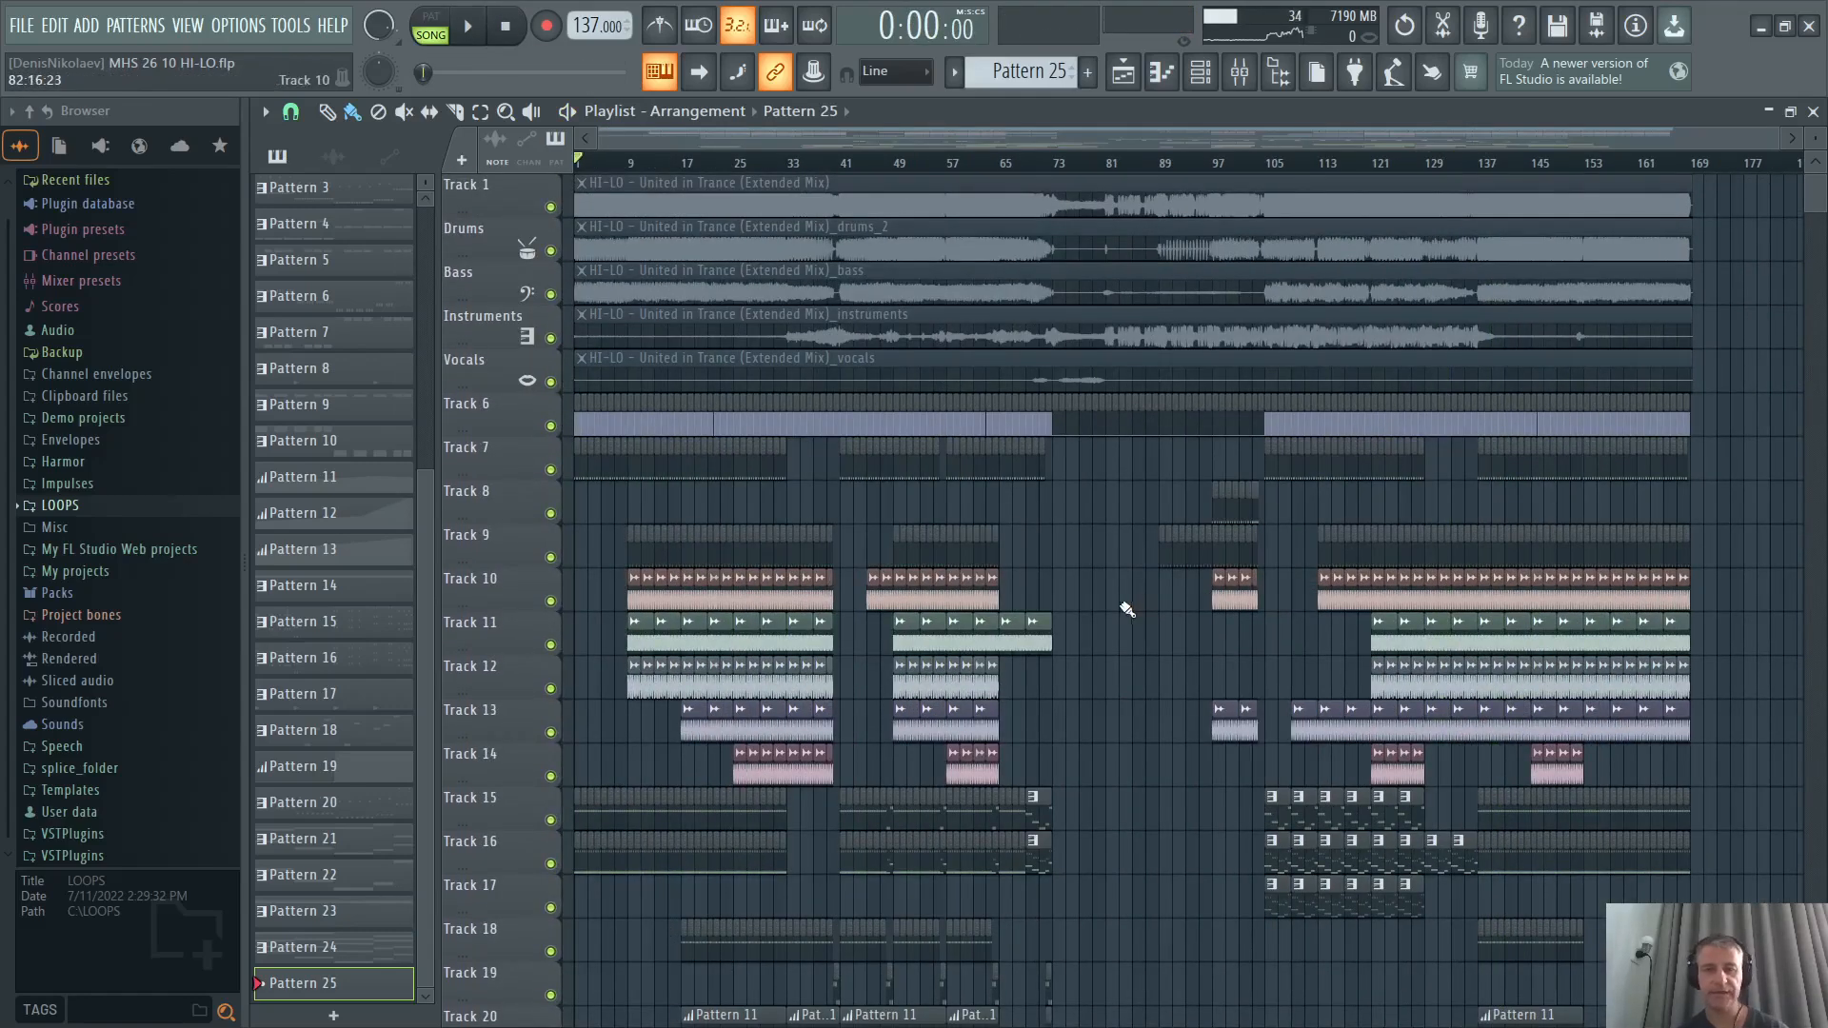
Place the playhead at the end of the arrangement to check the song's length, then return it to the start.
{"action": "scroll", "coordinate": [687, 512], "scroll_direction": "up", "scroll_amount": 4}
{"action": "scroll", "coordinate": [796, 506], "scroll_direction": "down", "scroll_amount": 4}
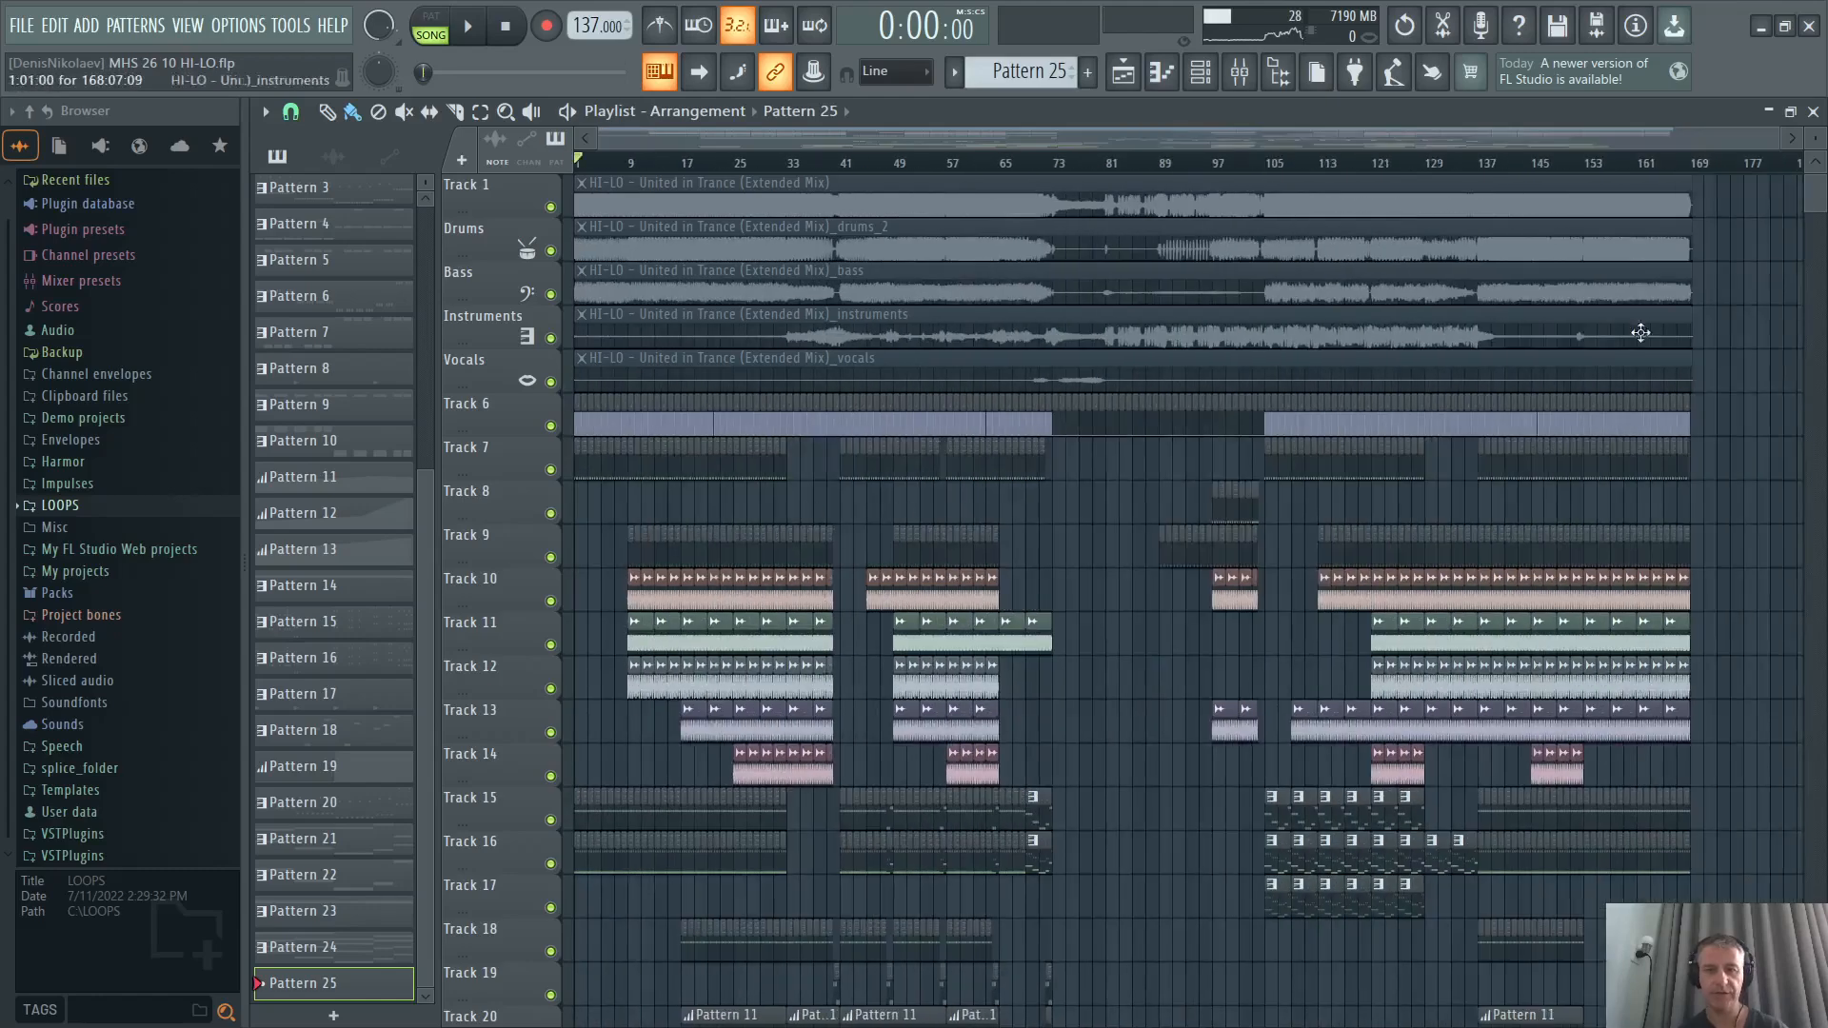
{"action": "scroll", "coordinate": [1649, 229], "scroll_direction": "up", "scroll_amount": 4}
{"action": "left_click", "coordinate": [1593, 174]}
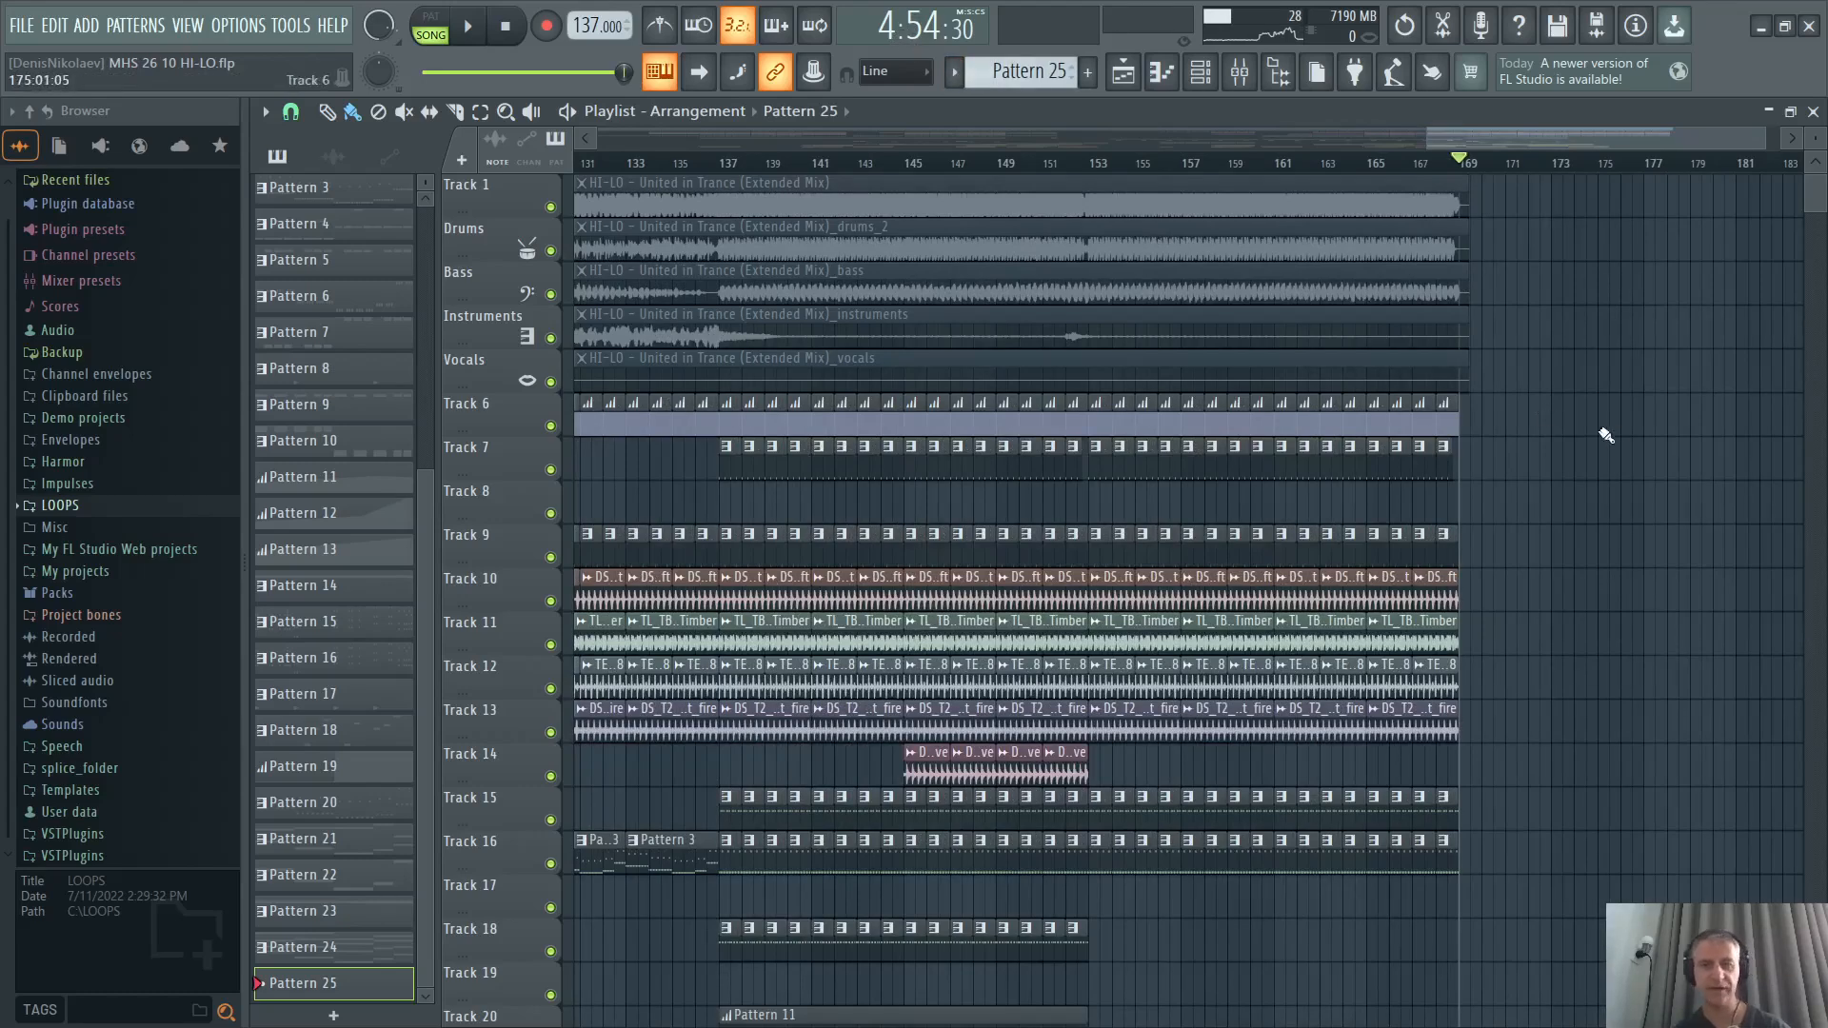
{"action": "scroll", "coordinate": [1728, 554], "scroll_direction": "down", "scroll_amount": 4}
{"action": "left_click", "coordinate": [526, 29]}
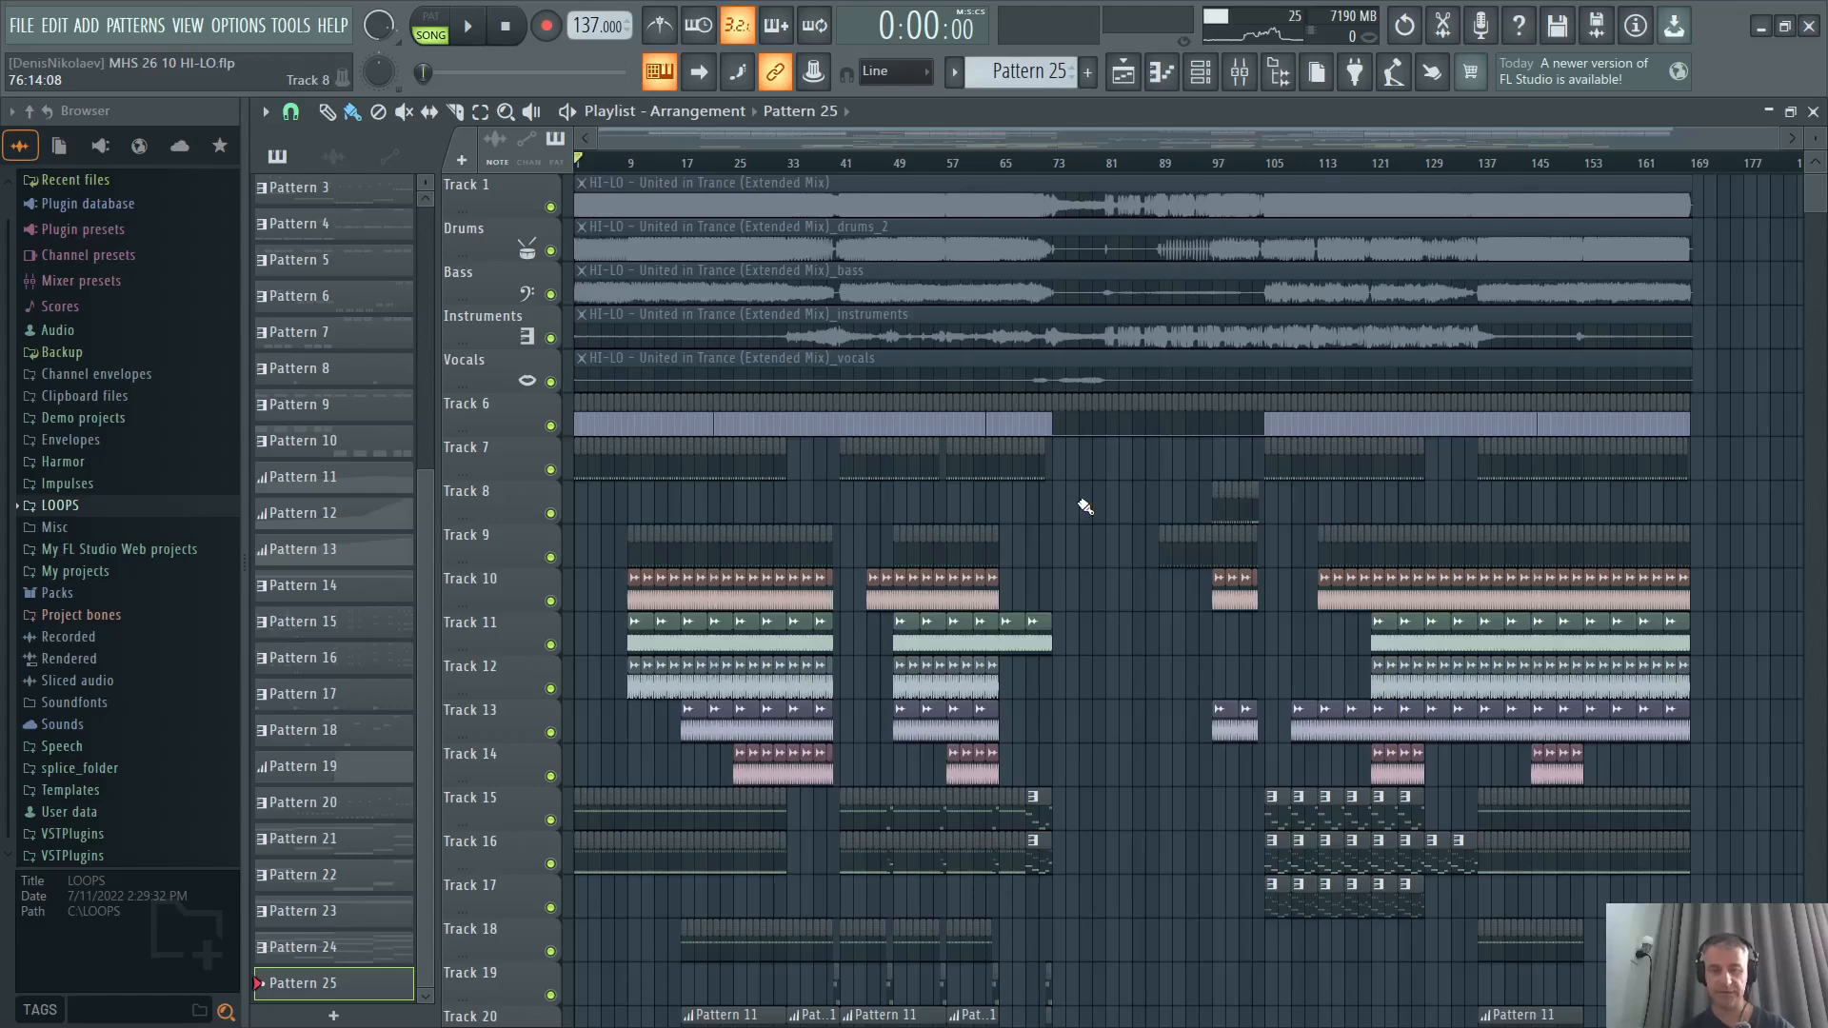
Solo Track 7 and re-enable Tracks 8 to 14, leaving all other playlist tracks muted.
{"action": "scroll", "coordinate": [505, 648], "scroll_direction": "up", "scroll_amount": 4}
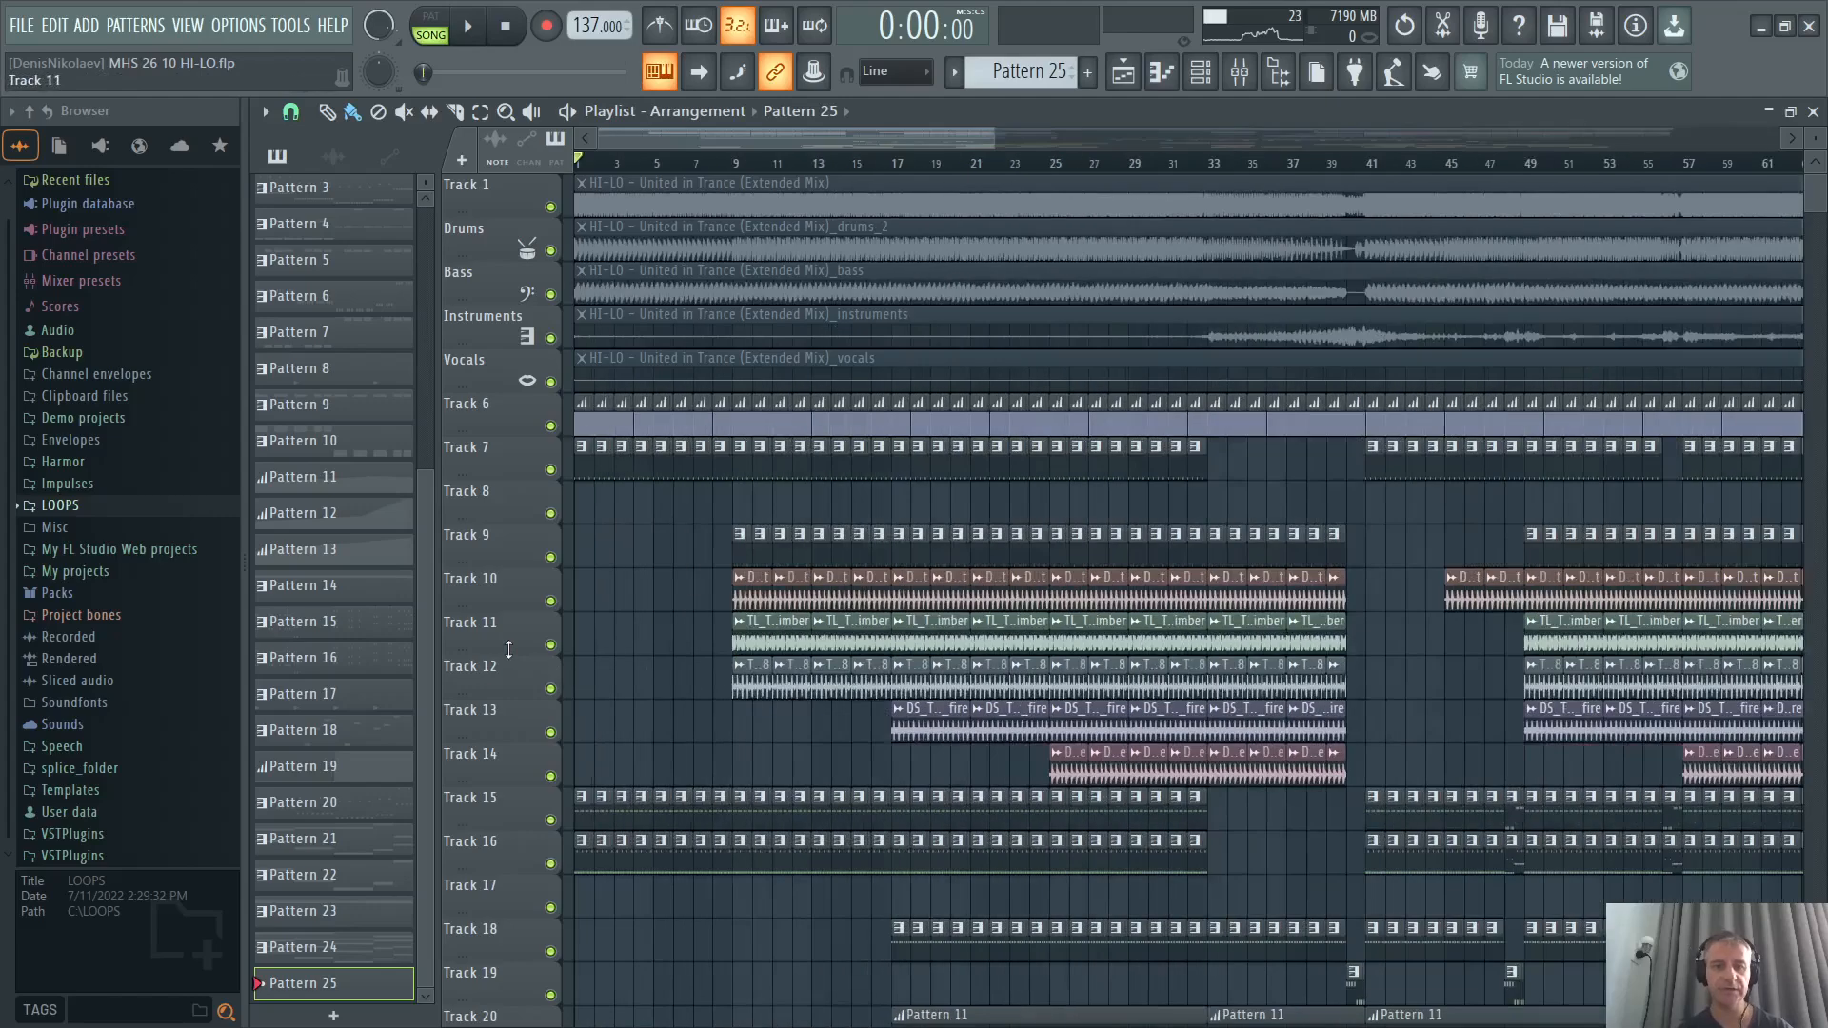
{"action": "scroll", "coordinate": [501, 638], "scroll_direction": "down", "scroll_amount": 3}
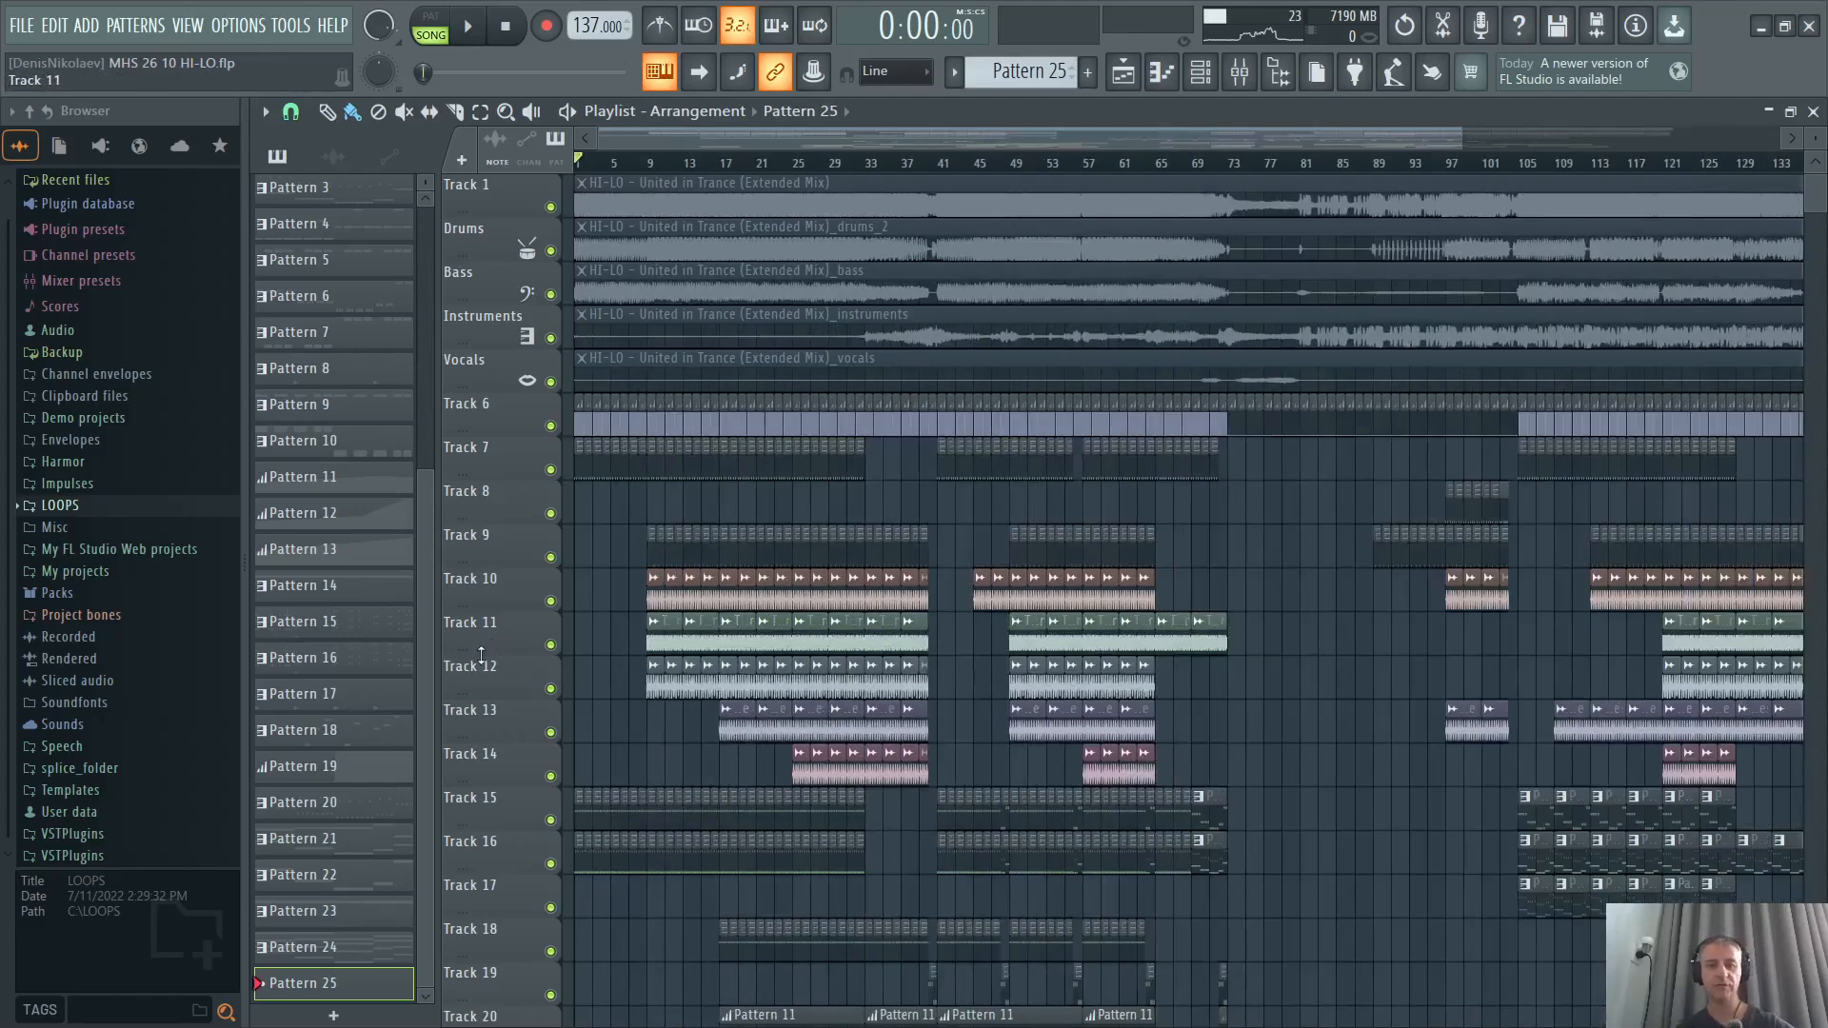
{"action": "scroll", "coordinate": [510, 631], "scroll_direction": "up", "scroll_amount": 3}
{"action": "scroll", "coordinate": [510, 626], "scroll_direction": "down", "scroll_amount": 1}
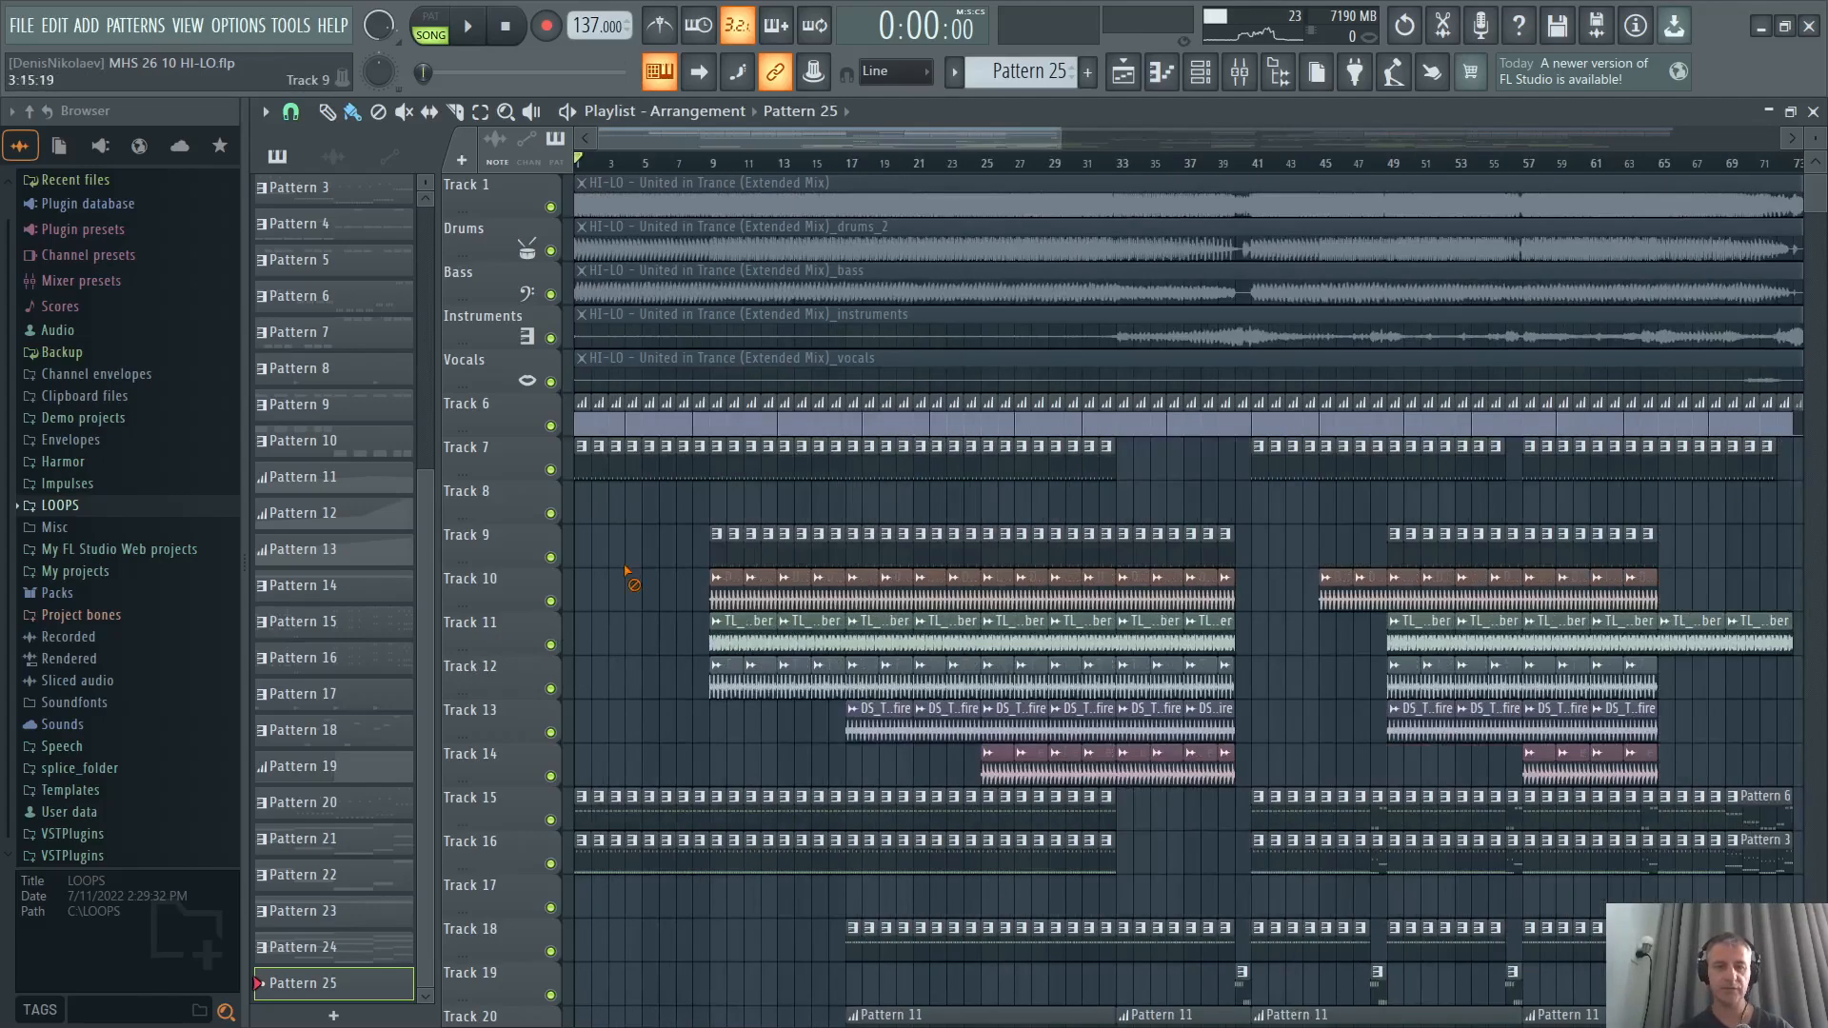
{"action": "right_click", "coordinate": [551, 471]}
{"action": "left_click_drag", "start_coordinate": [552, 559], "coordinate": [561, 794]}
{"action": "left_click", "coordinate": [555, 783]}
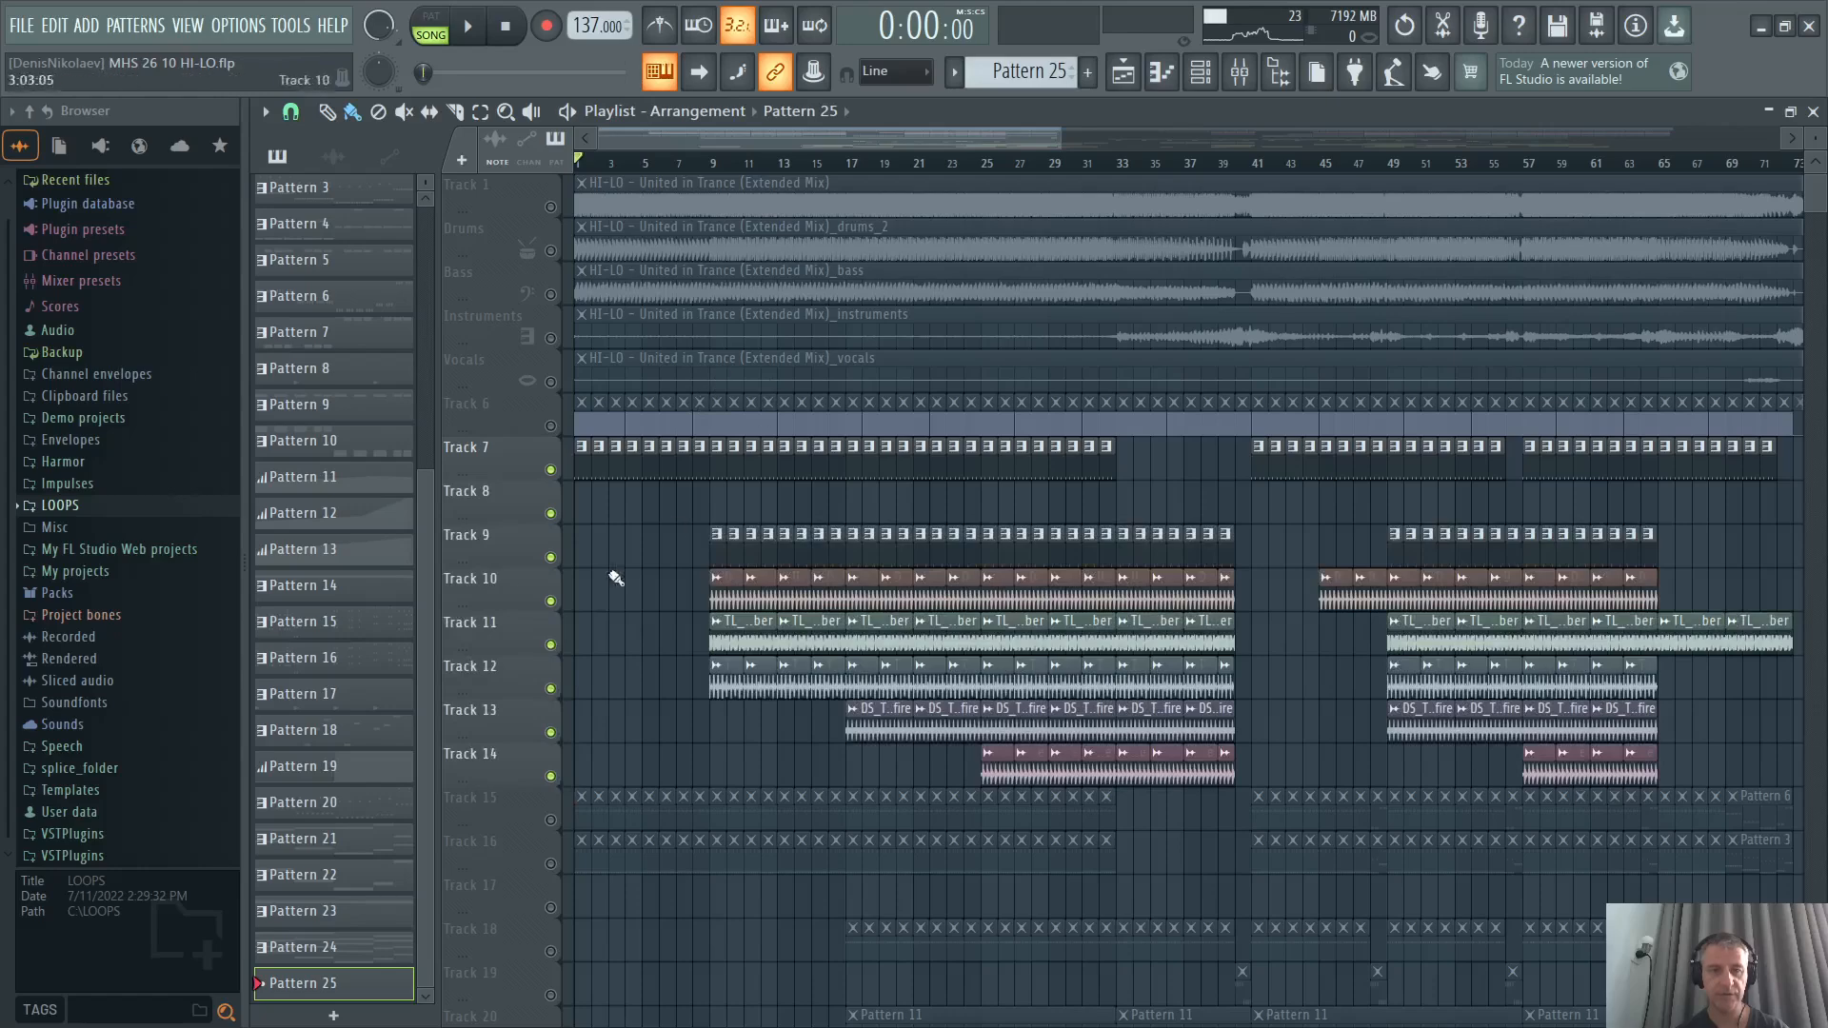
Play the soloed Tracks 7 to 14 from the beginning of the song.
{"action": "scroll", "coordinate": [615, 577], "scroll_direction": "up", "scroll_amount": 3}
{"action": "scroll", "coordinate": [616, 577], "scroll_direction": "down", "scroll_amount": 2}
{"action": "key", "text": "space"}
{"action": "scroll", "coordinate": [962, 524], "scroll_direction": "up", "scroll_amount": 2}
{"action": "scroll", "coordinate": [943, 519], "scroll_direction": "down", "scroll_amount": 3}
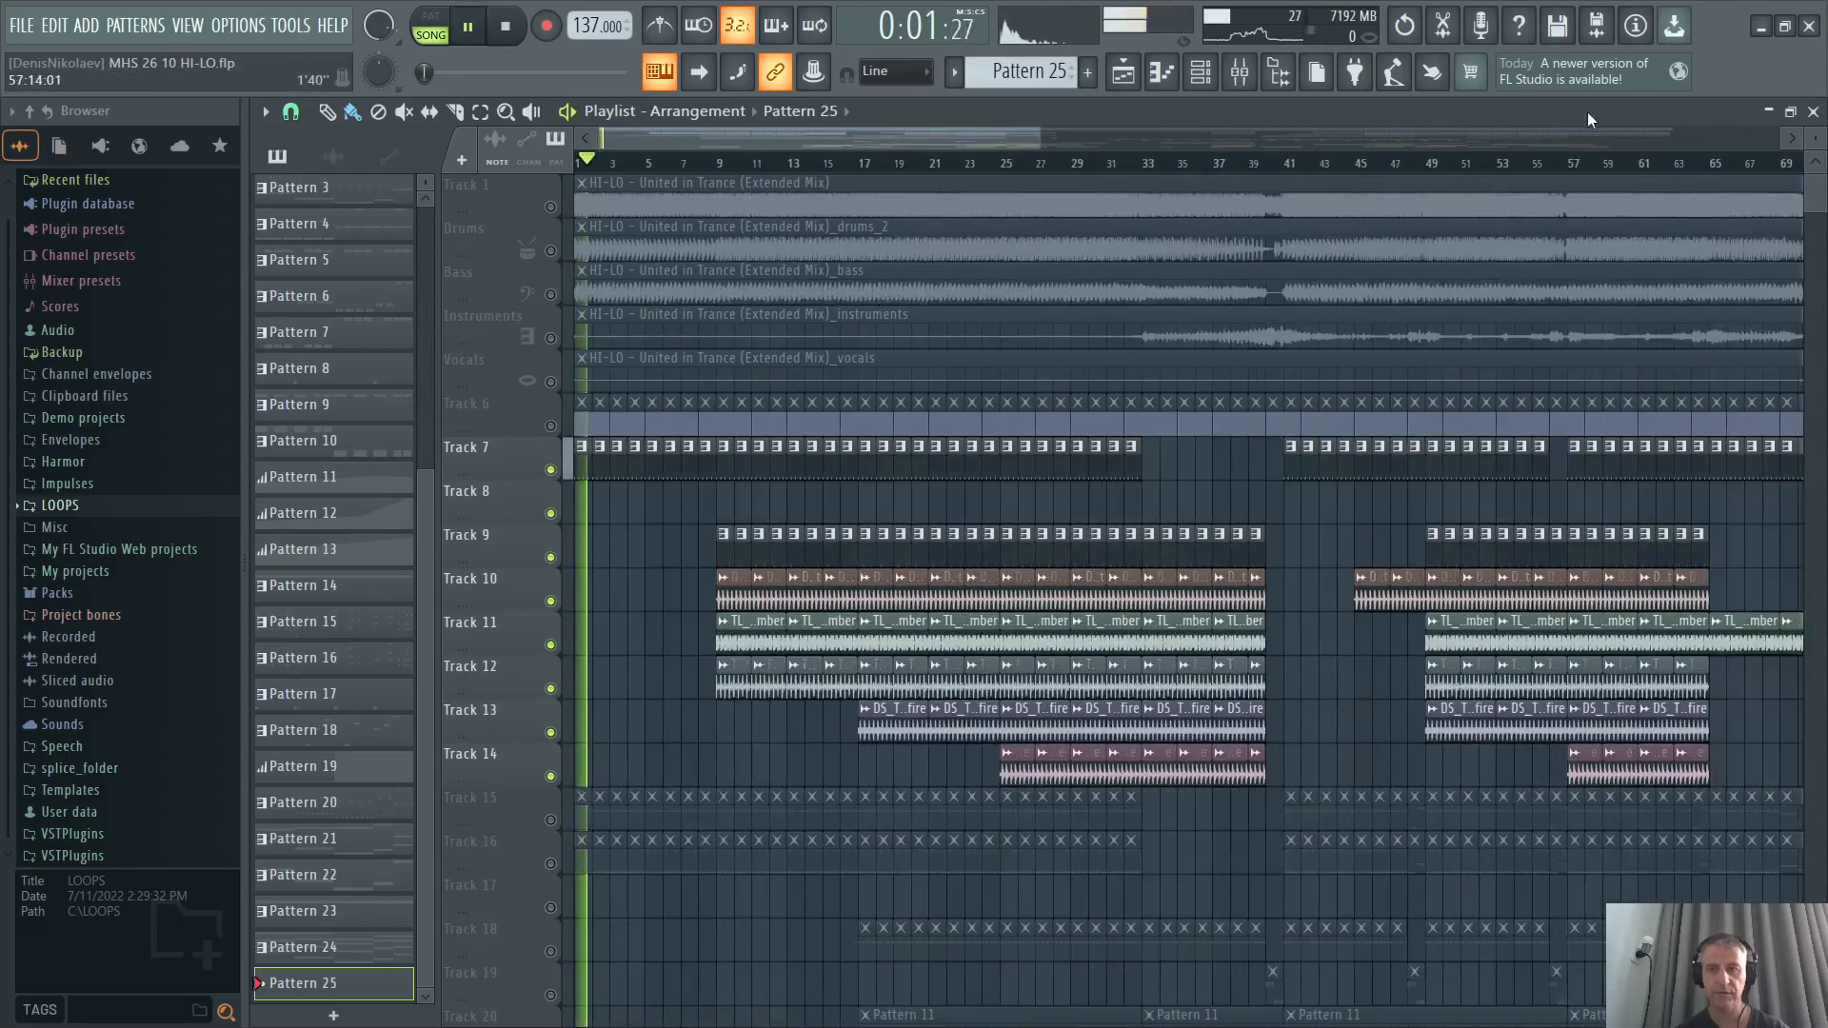
Restore the playlist from its maximized size to show it beside the channel rack, and stop playback.
{"action": "double_click", "coordinate": [1588, 120]}
{"action": "scroll", "coordinate": [1388, 495], "scroll_direction": "up", "scroll_amount": 3}
{"action": "scroll", "coordinate": [1418, 466], "scroll_direction": "down", "scroll_amount": 3}
{"action": "scroll", "coordinate": [1370, 400], "scroll_direction": "up", "scroll_amount": 3}
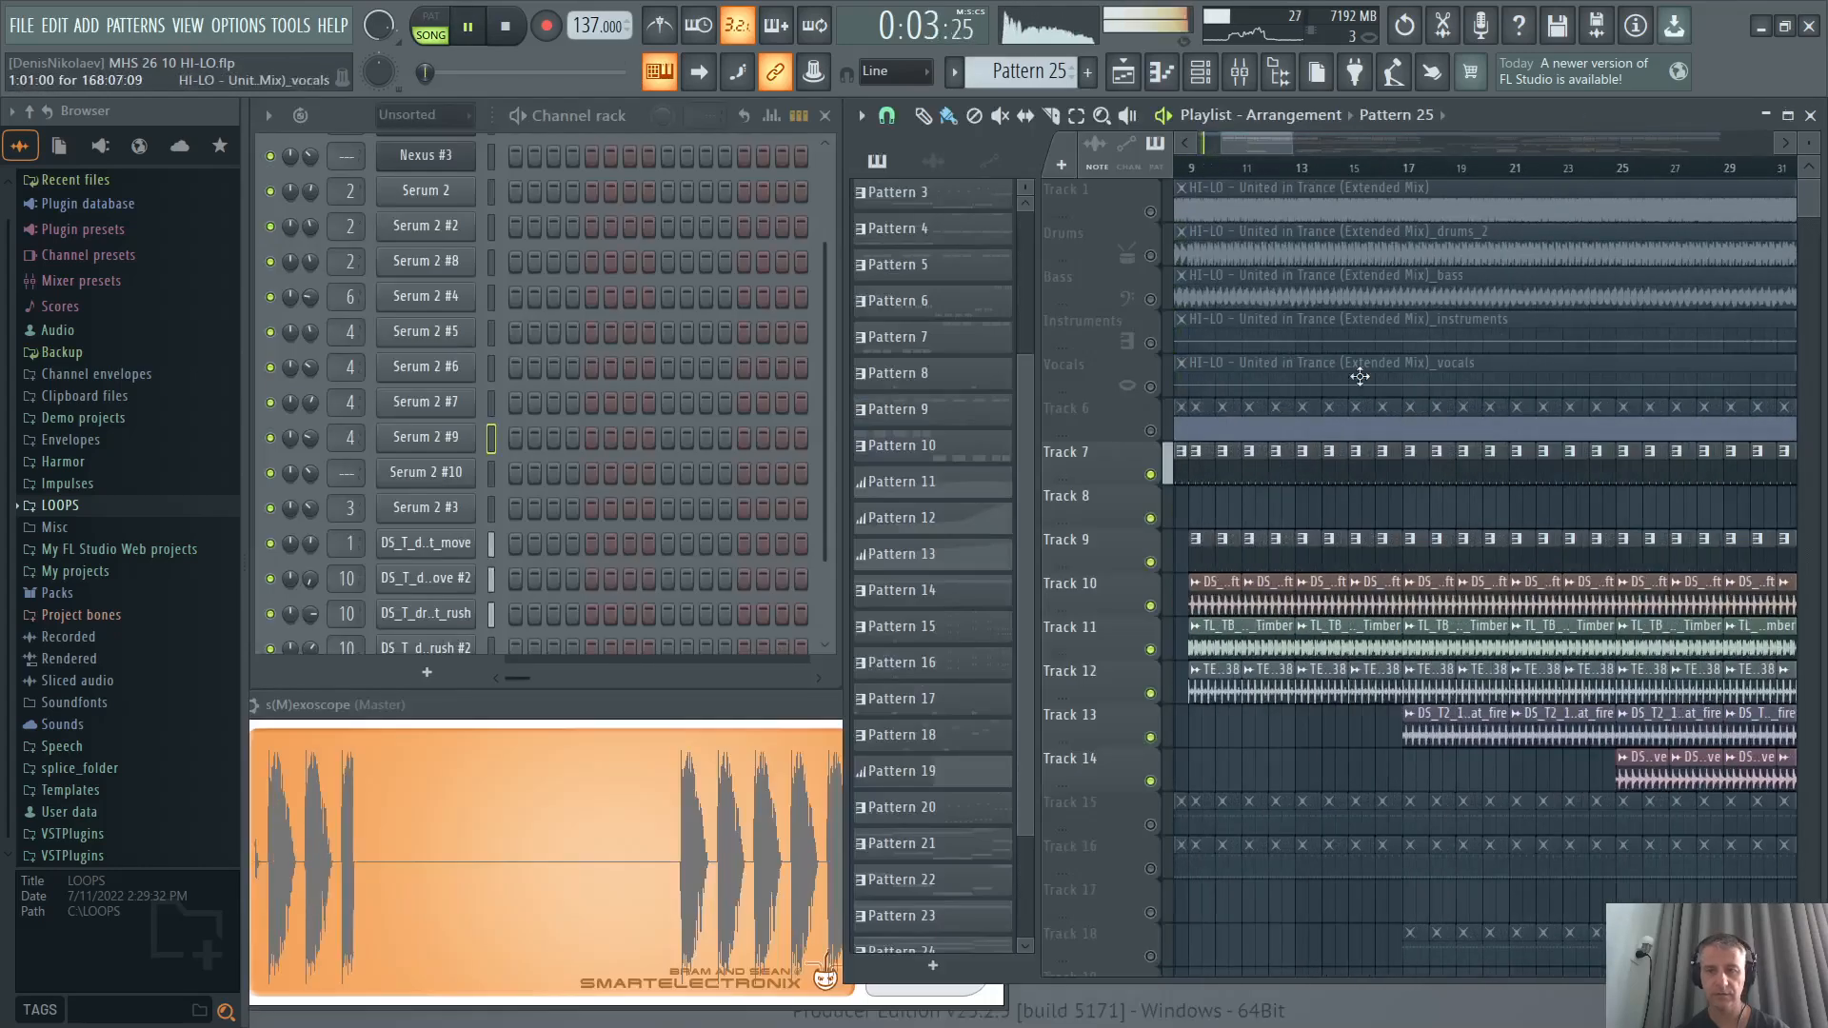
{"action": "key", "text": "space"}
{"action": "scroll", "coordinate": [1313, 639], "scroll_direction": "down", "scroll_amount": 2}
{"action": "scroll", "coordinate": [1390, 742], "scroll_direction": "up", "scroll_amount": 1}
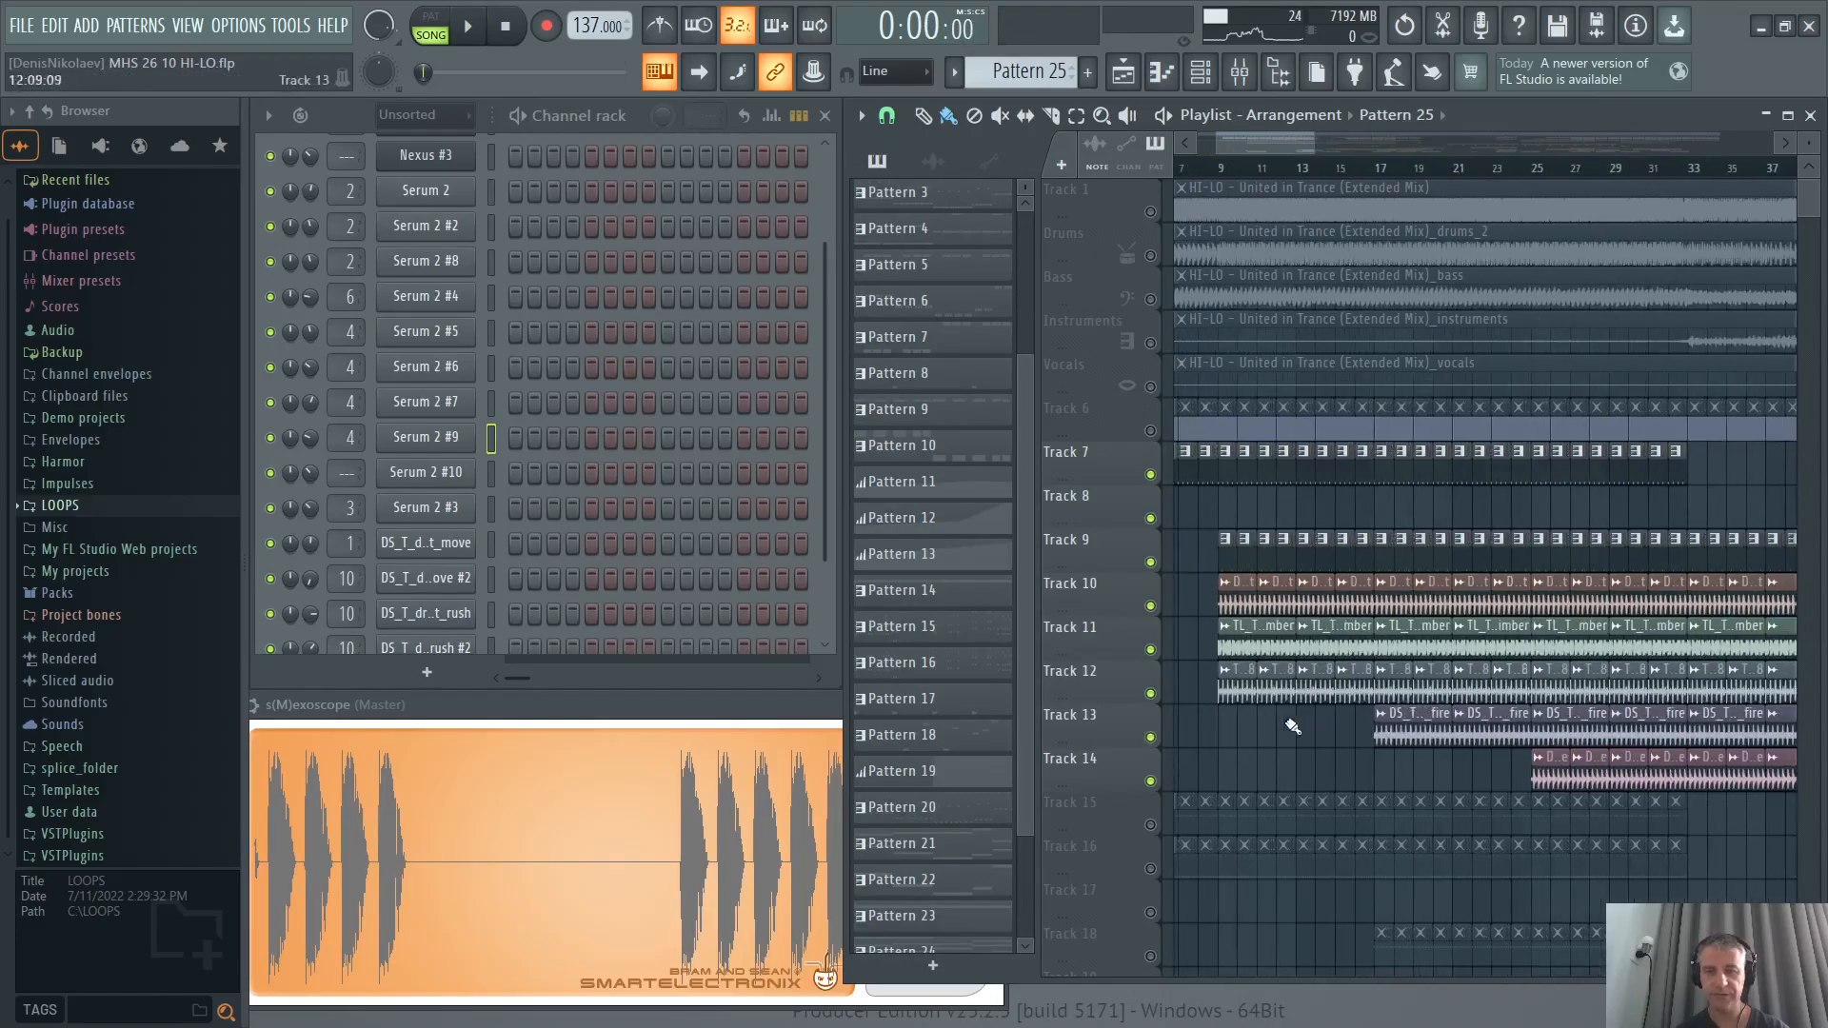
Play the soloed drum tracks from bars 9, 17 and 25 to hear the layers build, then stop playback.
{"action": "key", "text": "space"}
{"action": "scroll", "coordinate": [1297, 518], "scroll_direction": "up", "scroll_amount": 1}
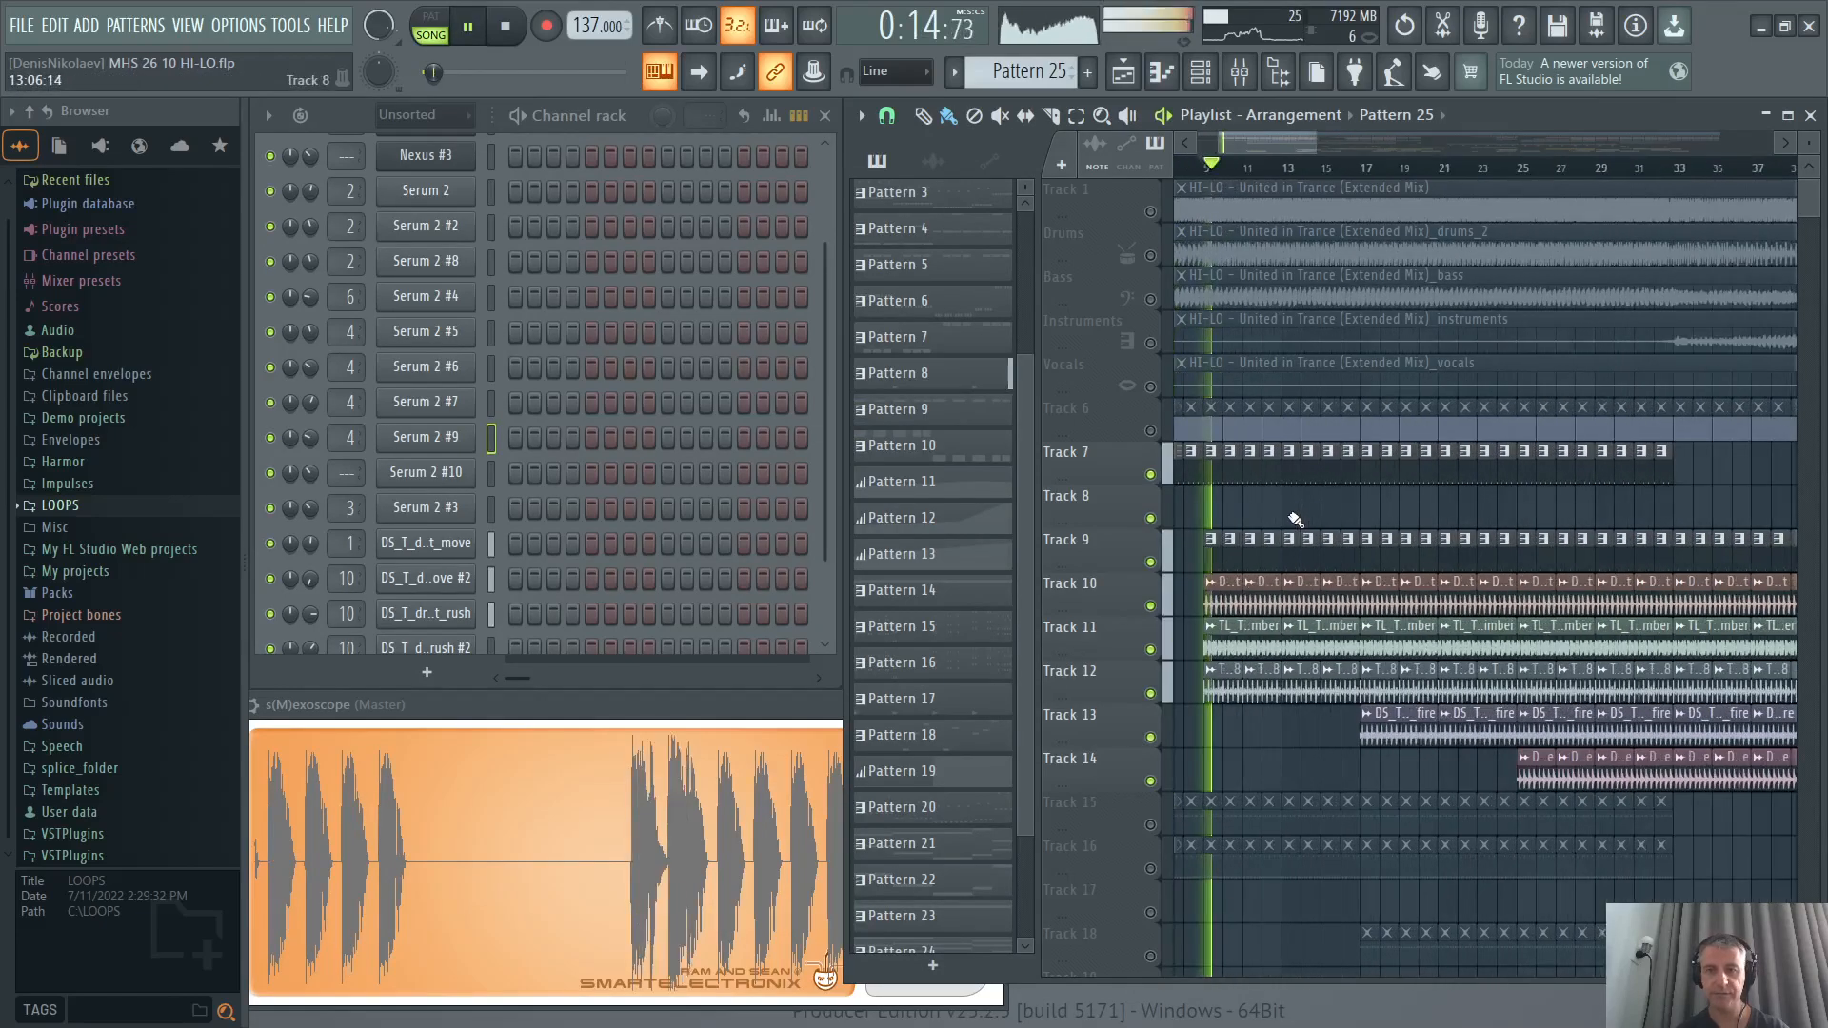
{"action": "left_click", "coordinate": [1371, 171]}
{"action": "scroll", "coordinate": [1564, 463], "scroll_direction": "up", "scroll_amount": 1}
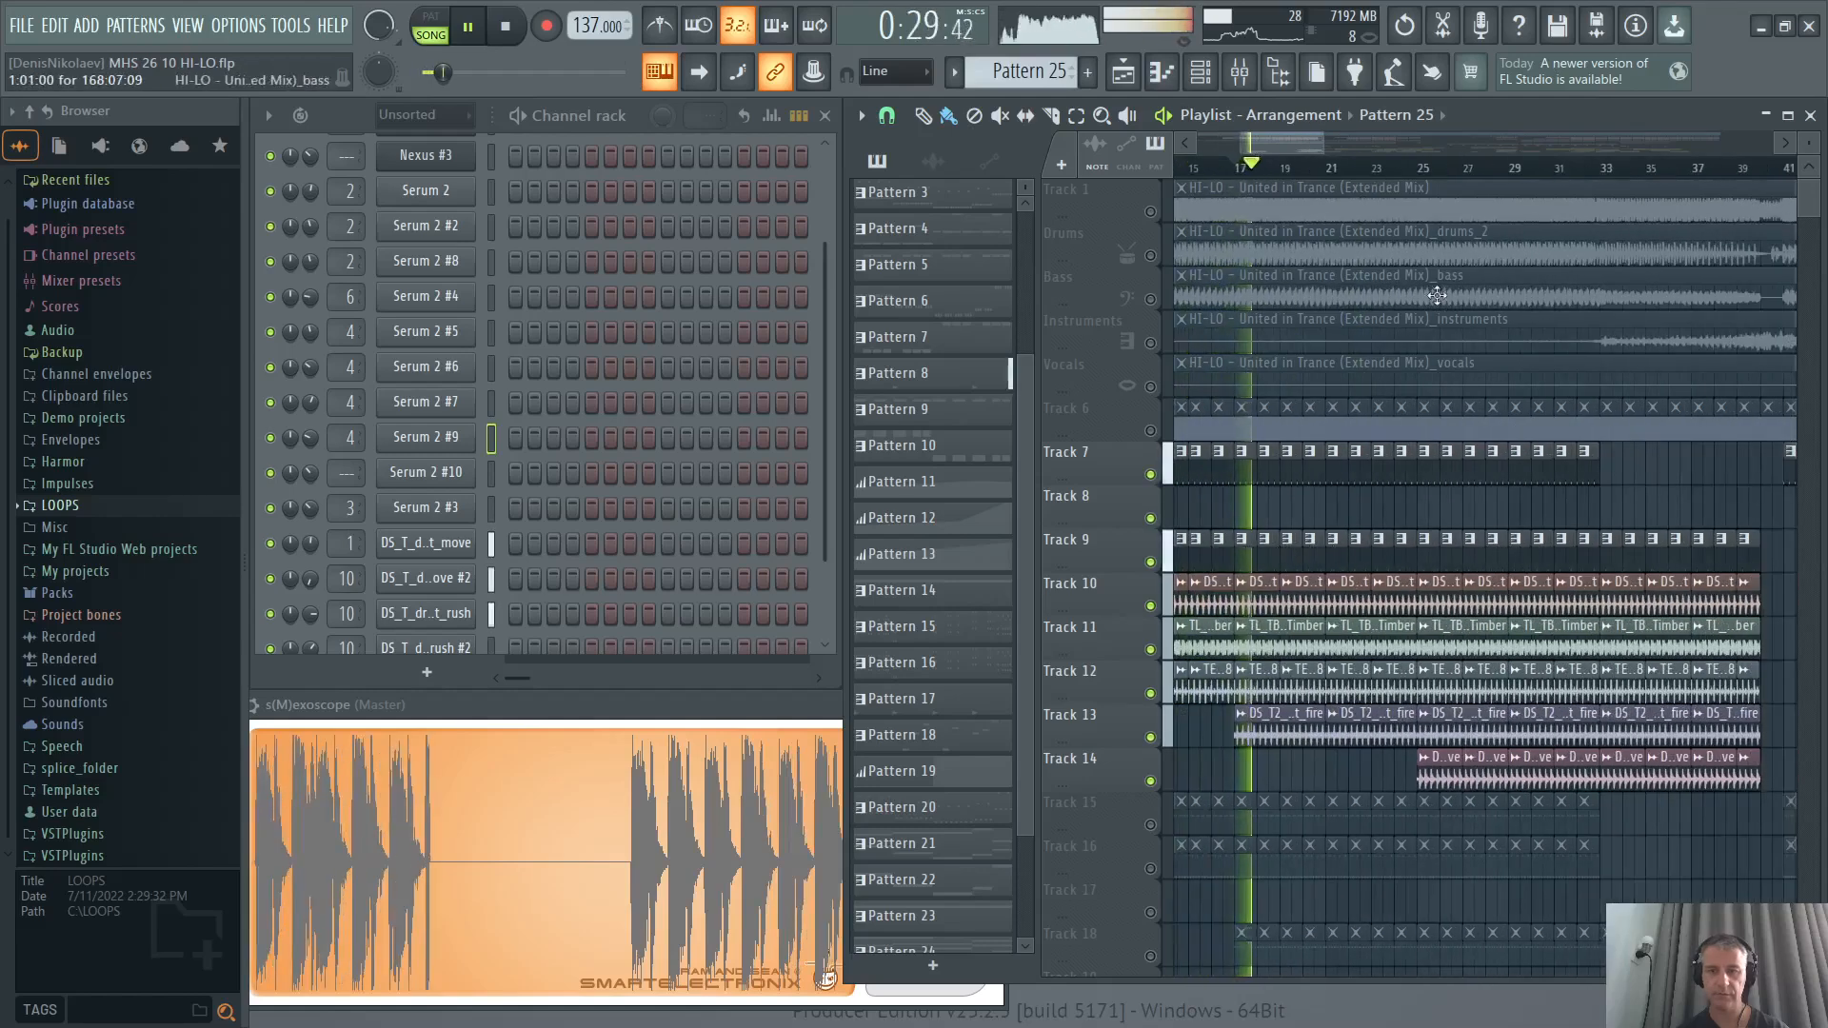
{"action": "left_click", "coordinate": [1435, 171]}
{"action": "scroll", "coordinate": [1296, 660], "scroll_direction": "down", "scroll_amount": 1}
{"action": "scroll", "coordinate": [1439, 687], "scroll_direction": "down", "scroll_amount": 4}
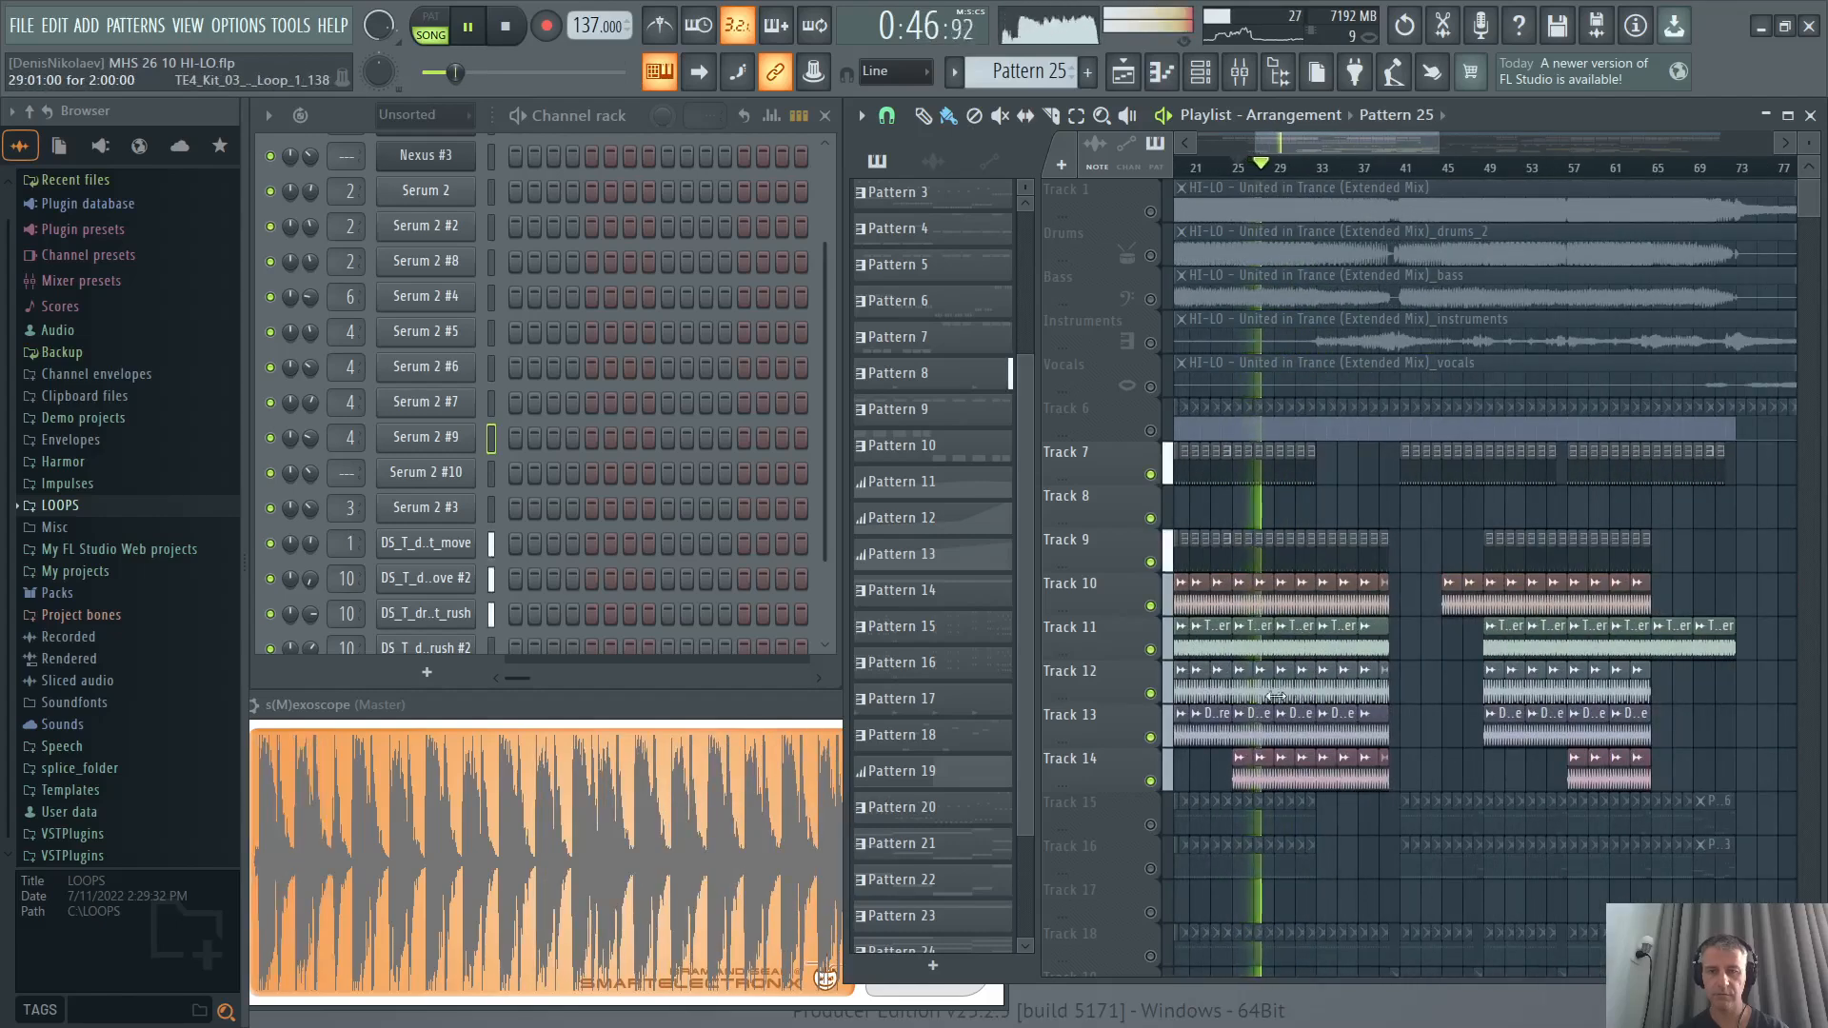
{"action": "key", "text": "space"}
Solo Track 7, select its kick Pattern 1 and open the sampler of the kick_one_shot_rush channel.
{"action": "scroll", "coordinate": [1257, 640], "scroll_direction": "up", "scroll_amount": 3}
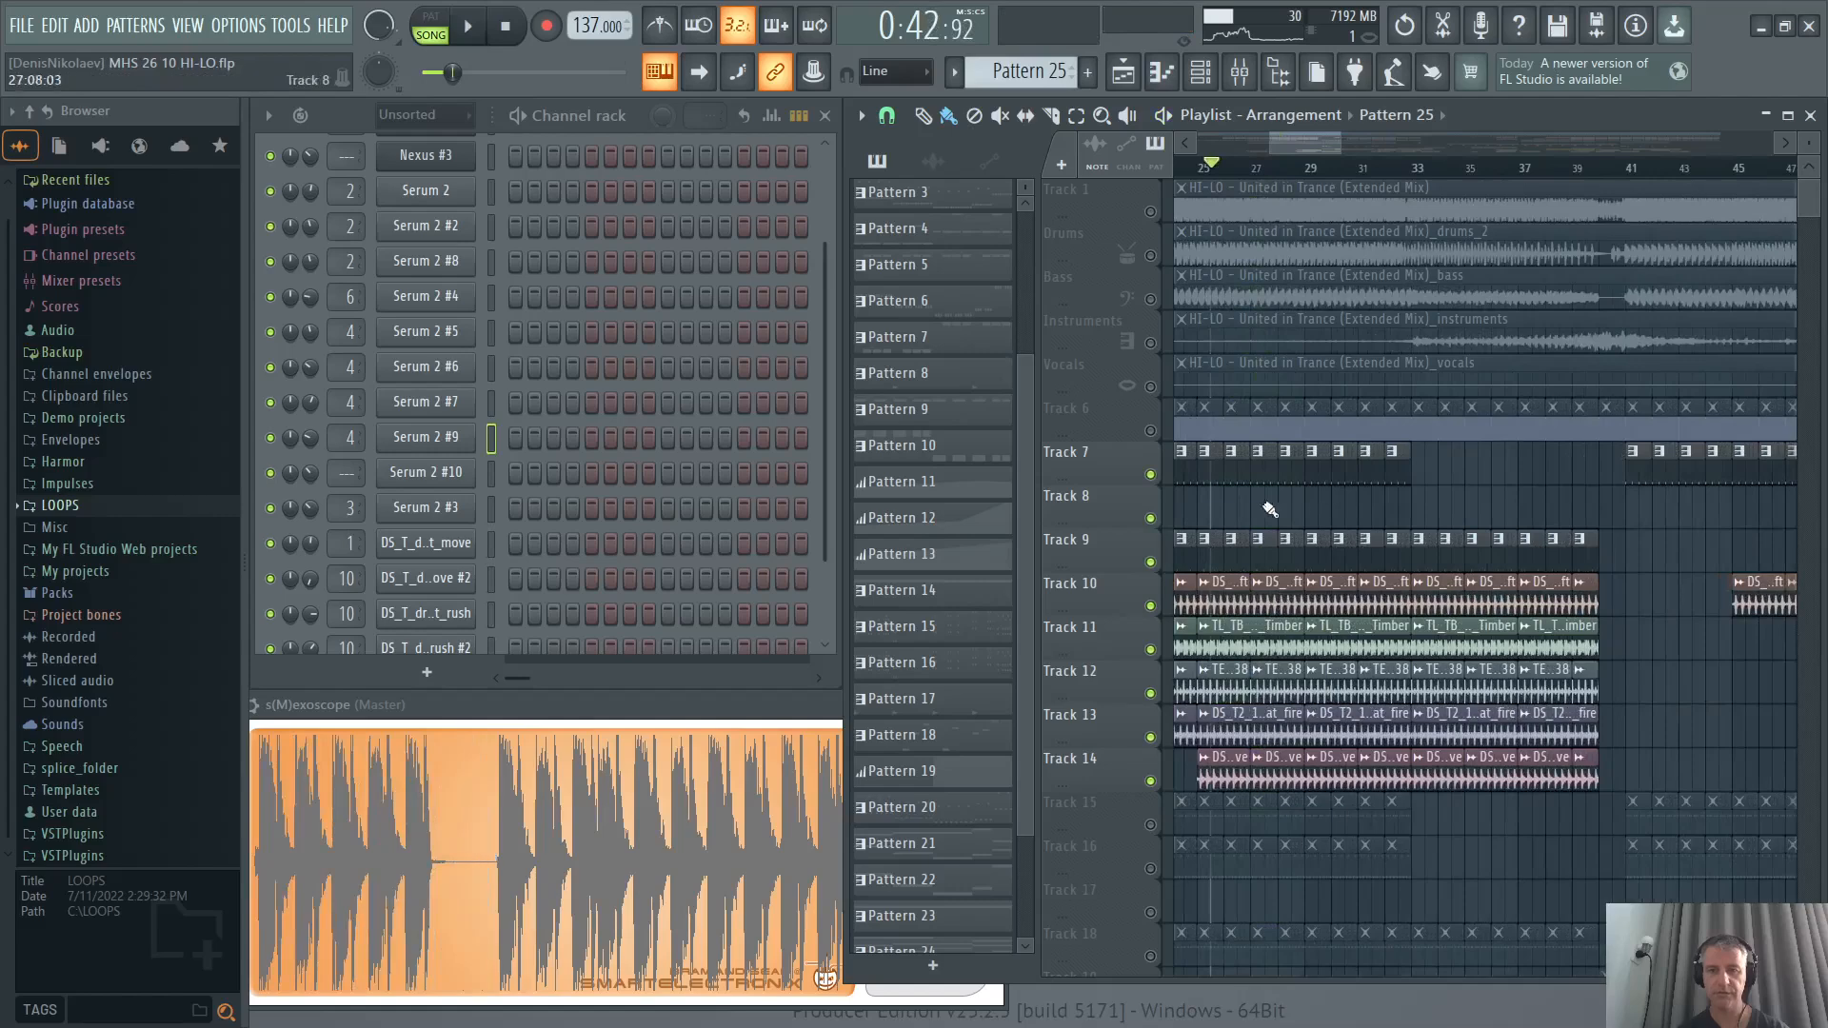
{"action": "right_click", "coordinate": [1150, 474]}
{"action": "left_click", "coordinate": [1270, 466]}
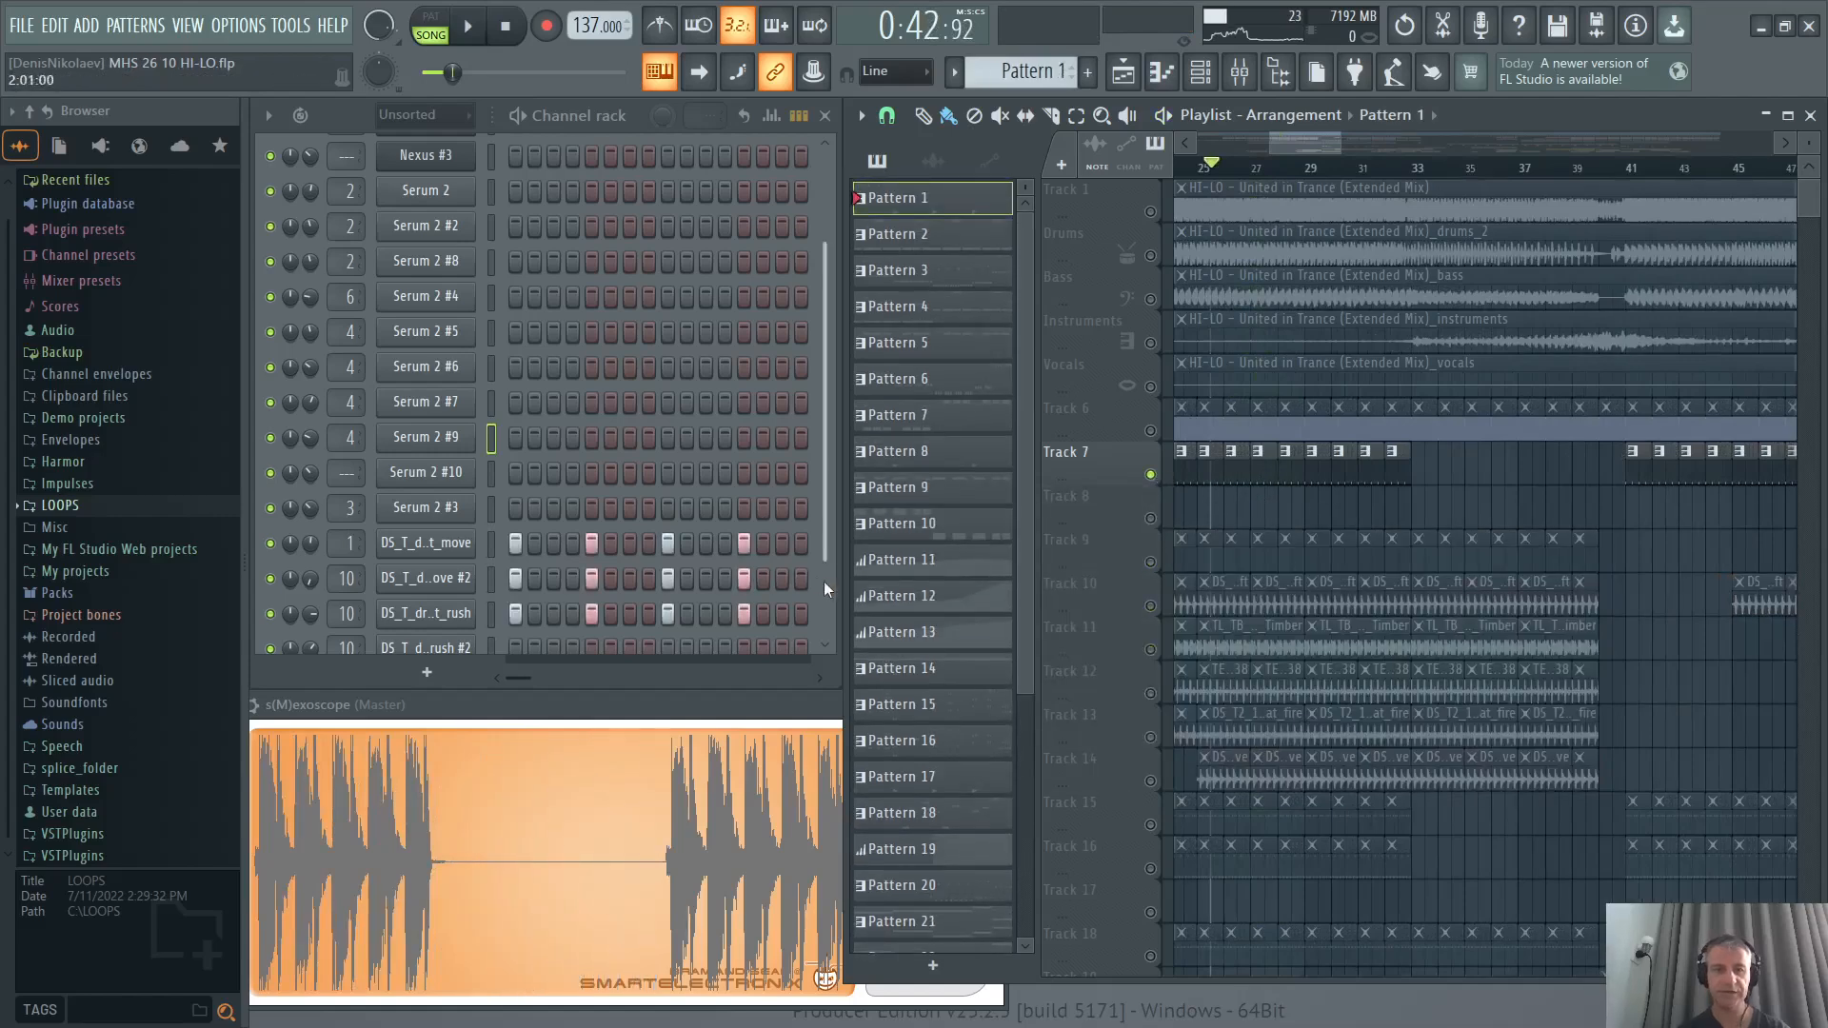
{"action": "scroll", "coordinate": [823, 580], "scroll_direction": "down", "scroll_amount": 2}
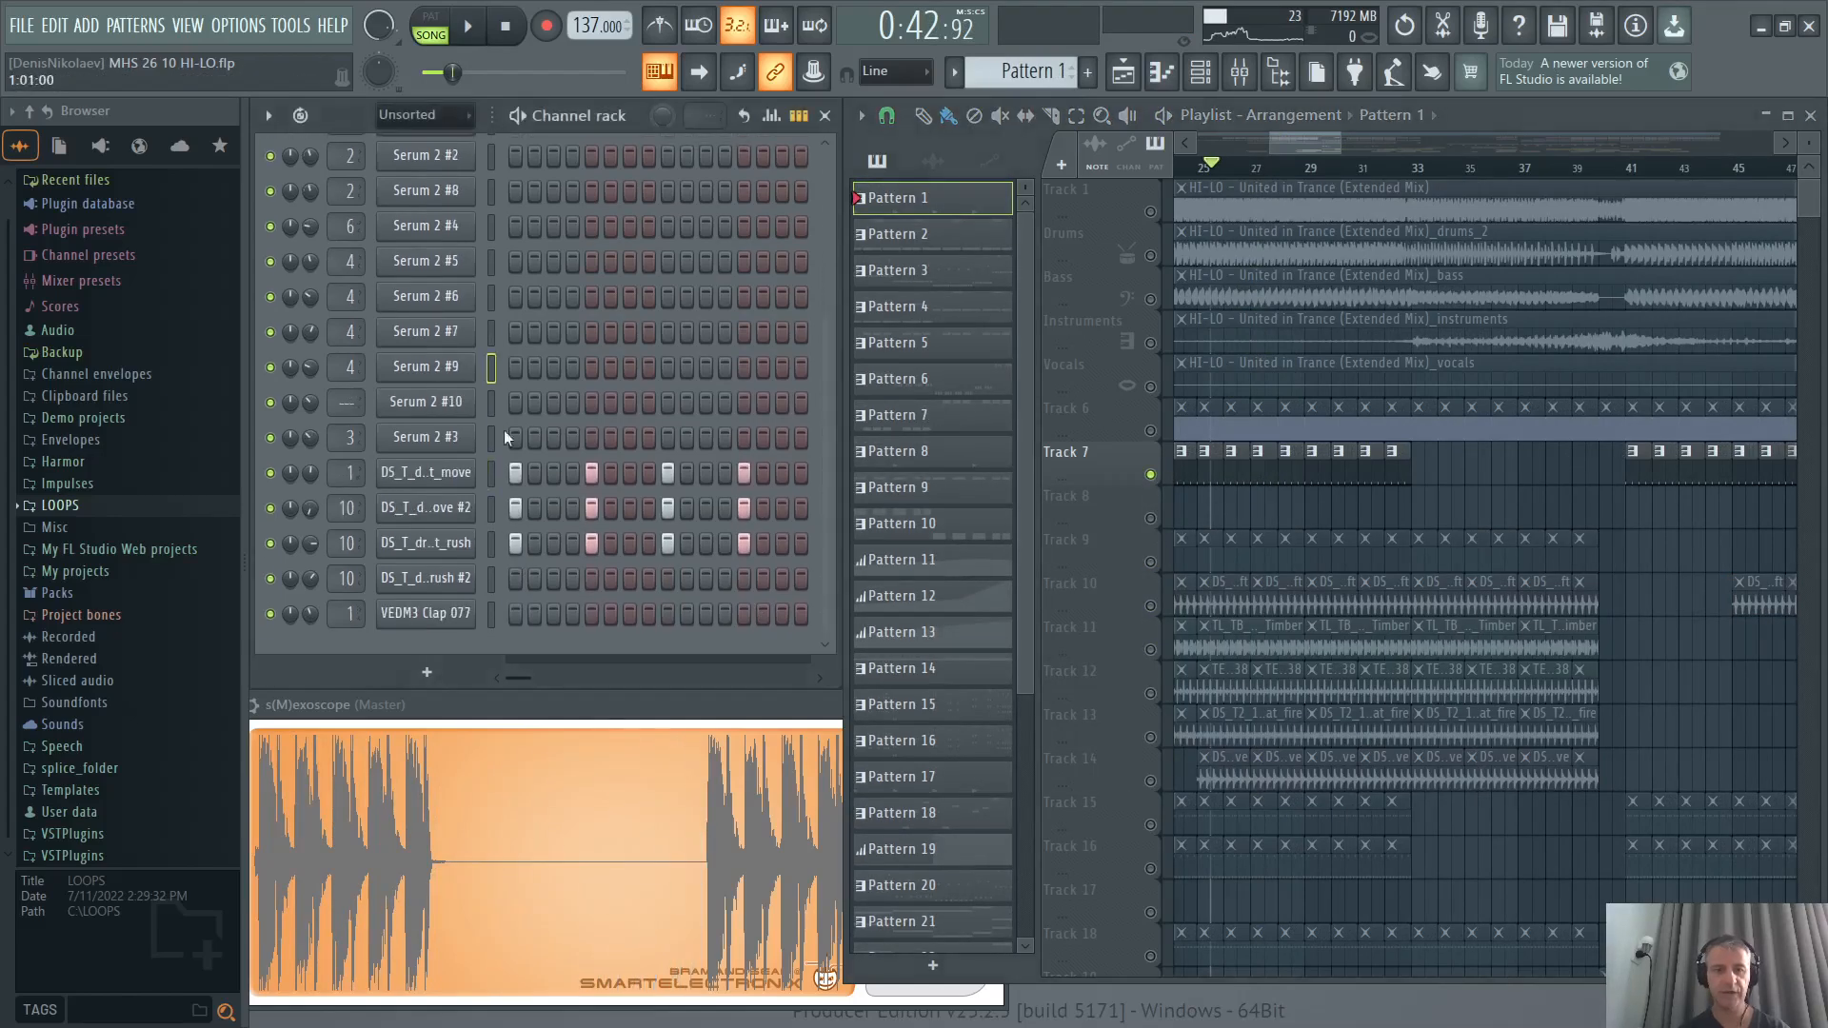
{"action": "left_click", "coordinate": [416, 543]}
{"action": "left_click", "coordinate": [274, 473]}
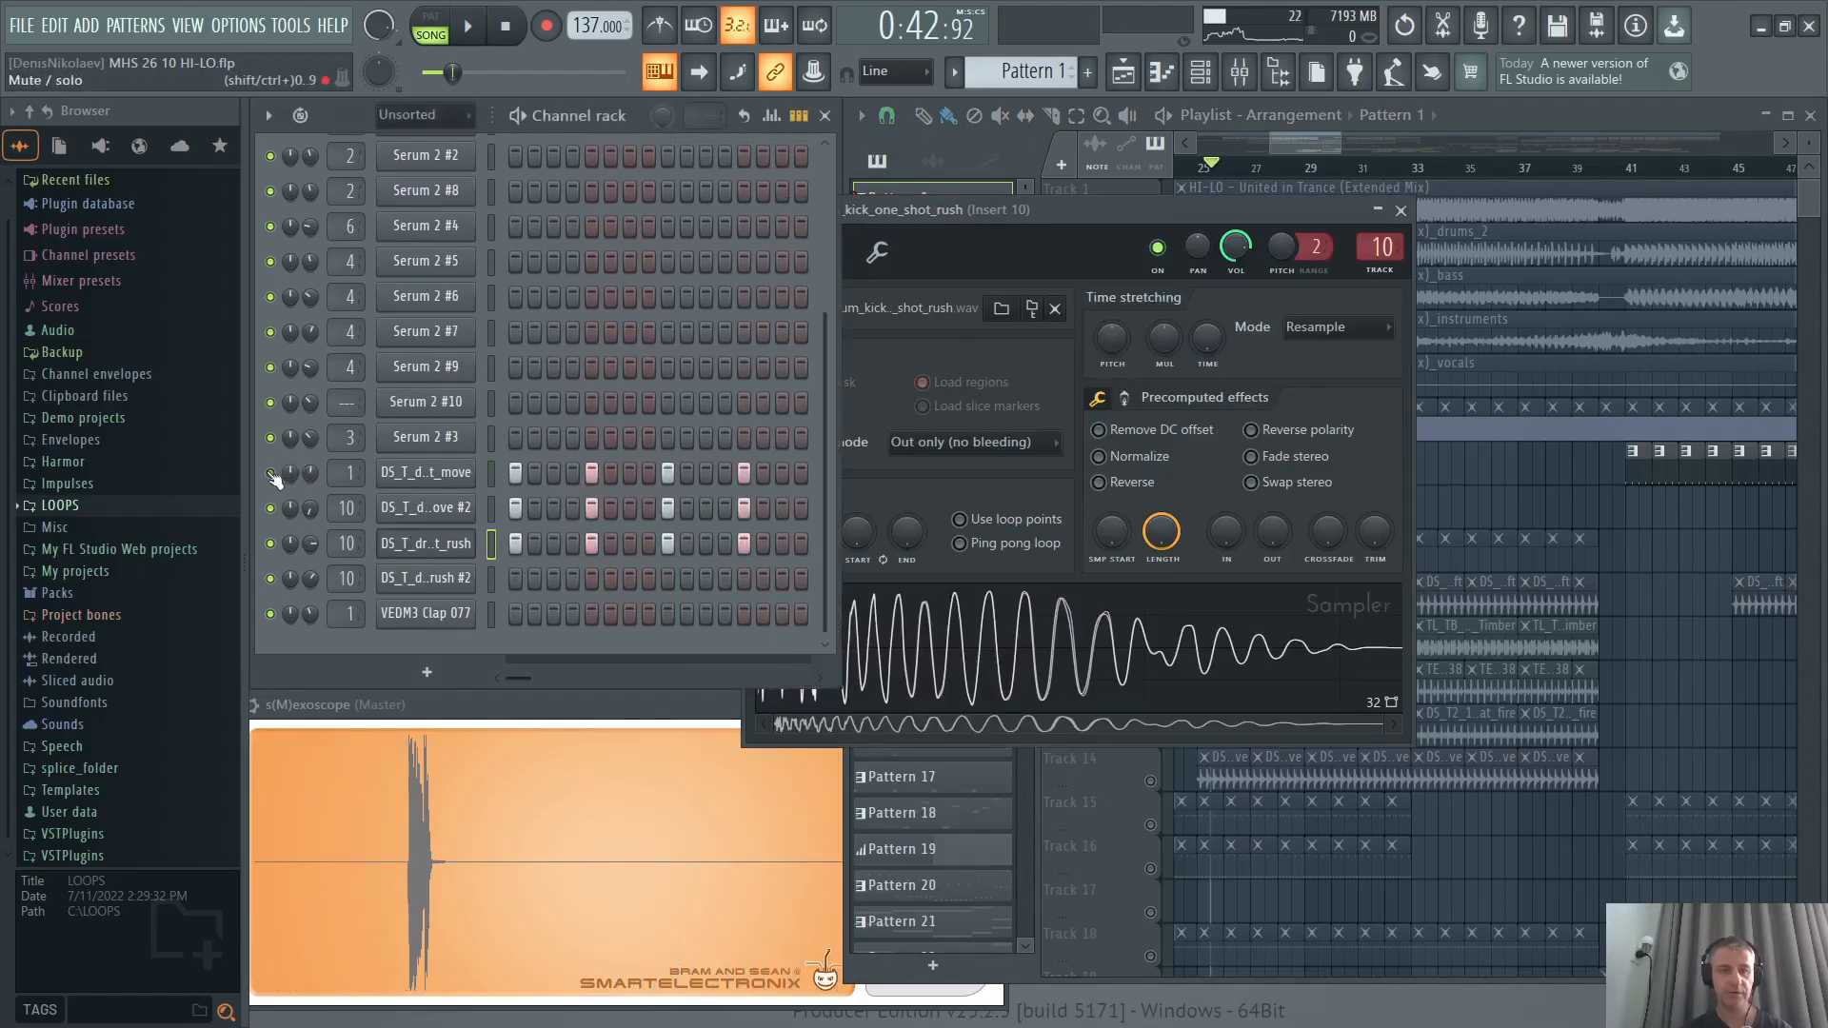
Play the kick while muting and unmuting the rush kick channel to compare its layers, then stop and close the sampler.
{"action": "key", "text": "space"}
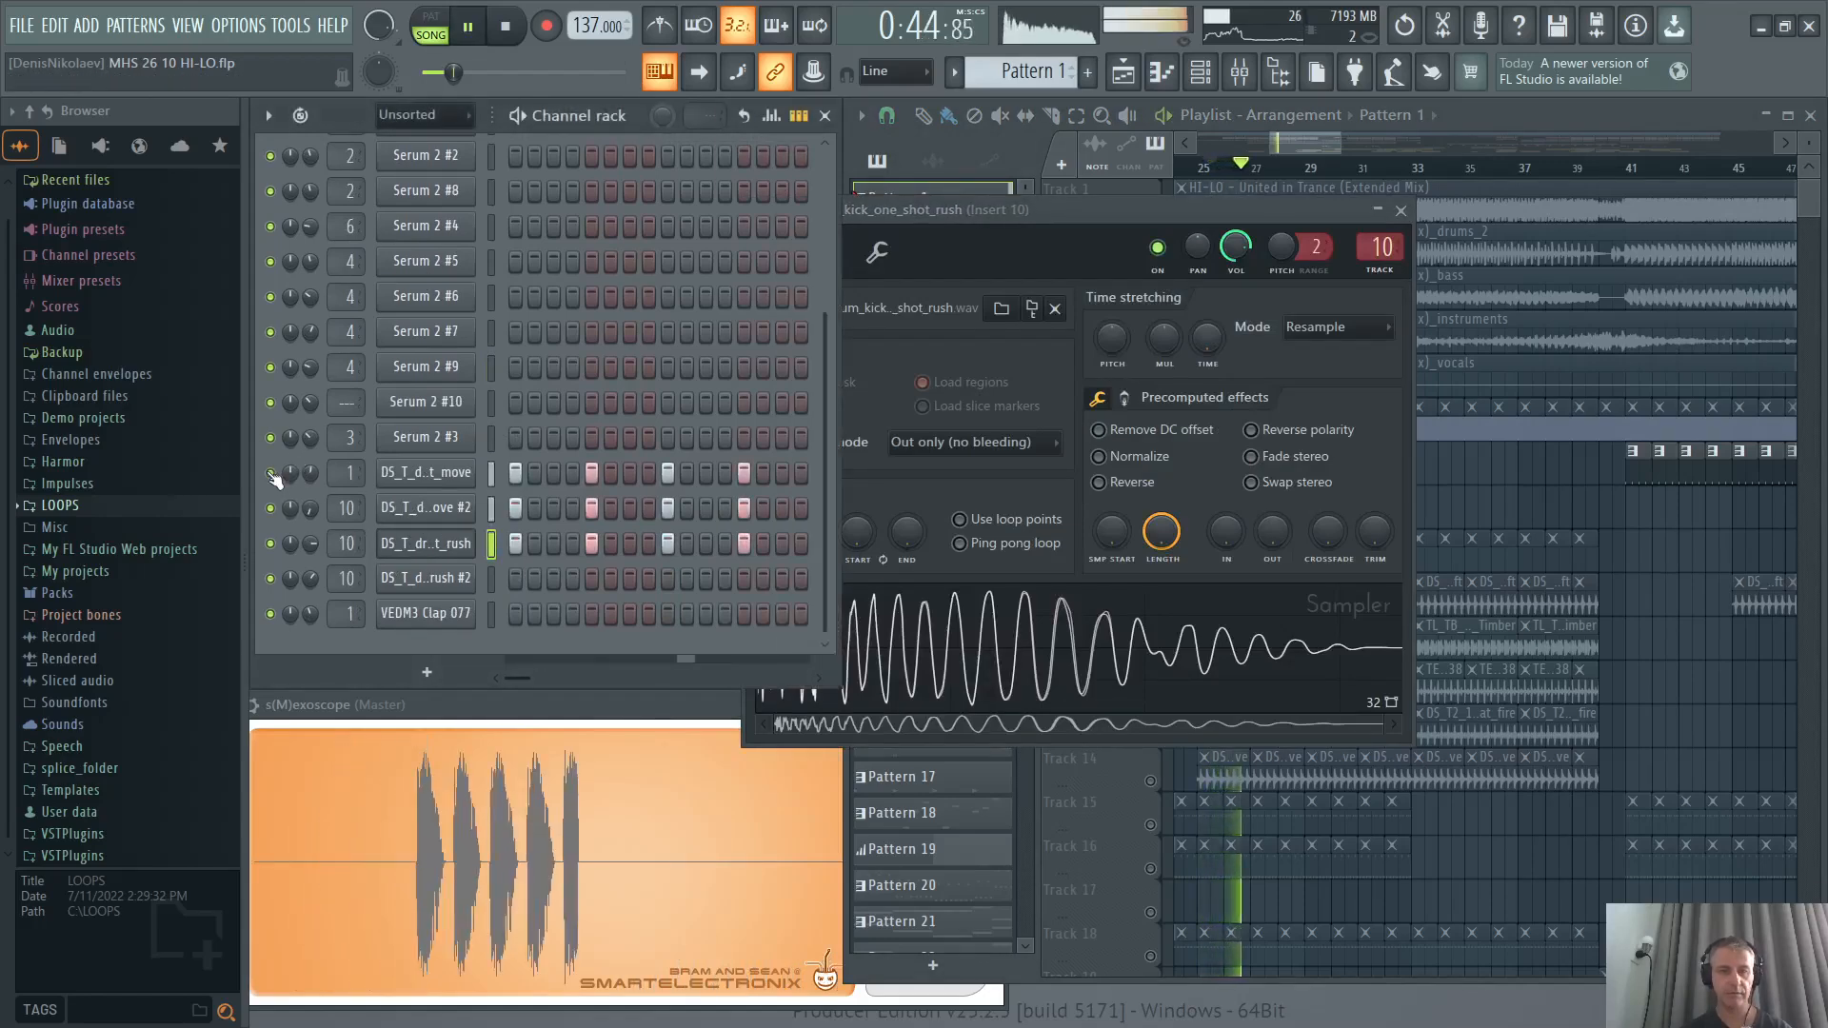
{"action": "left_click", "coordinate": [271, 543]}
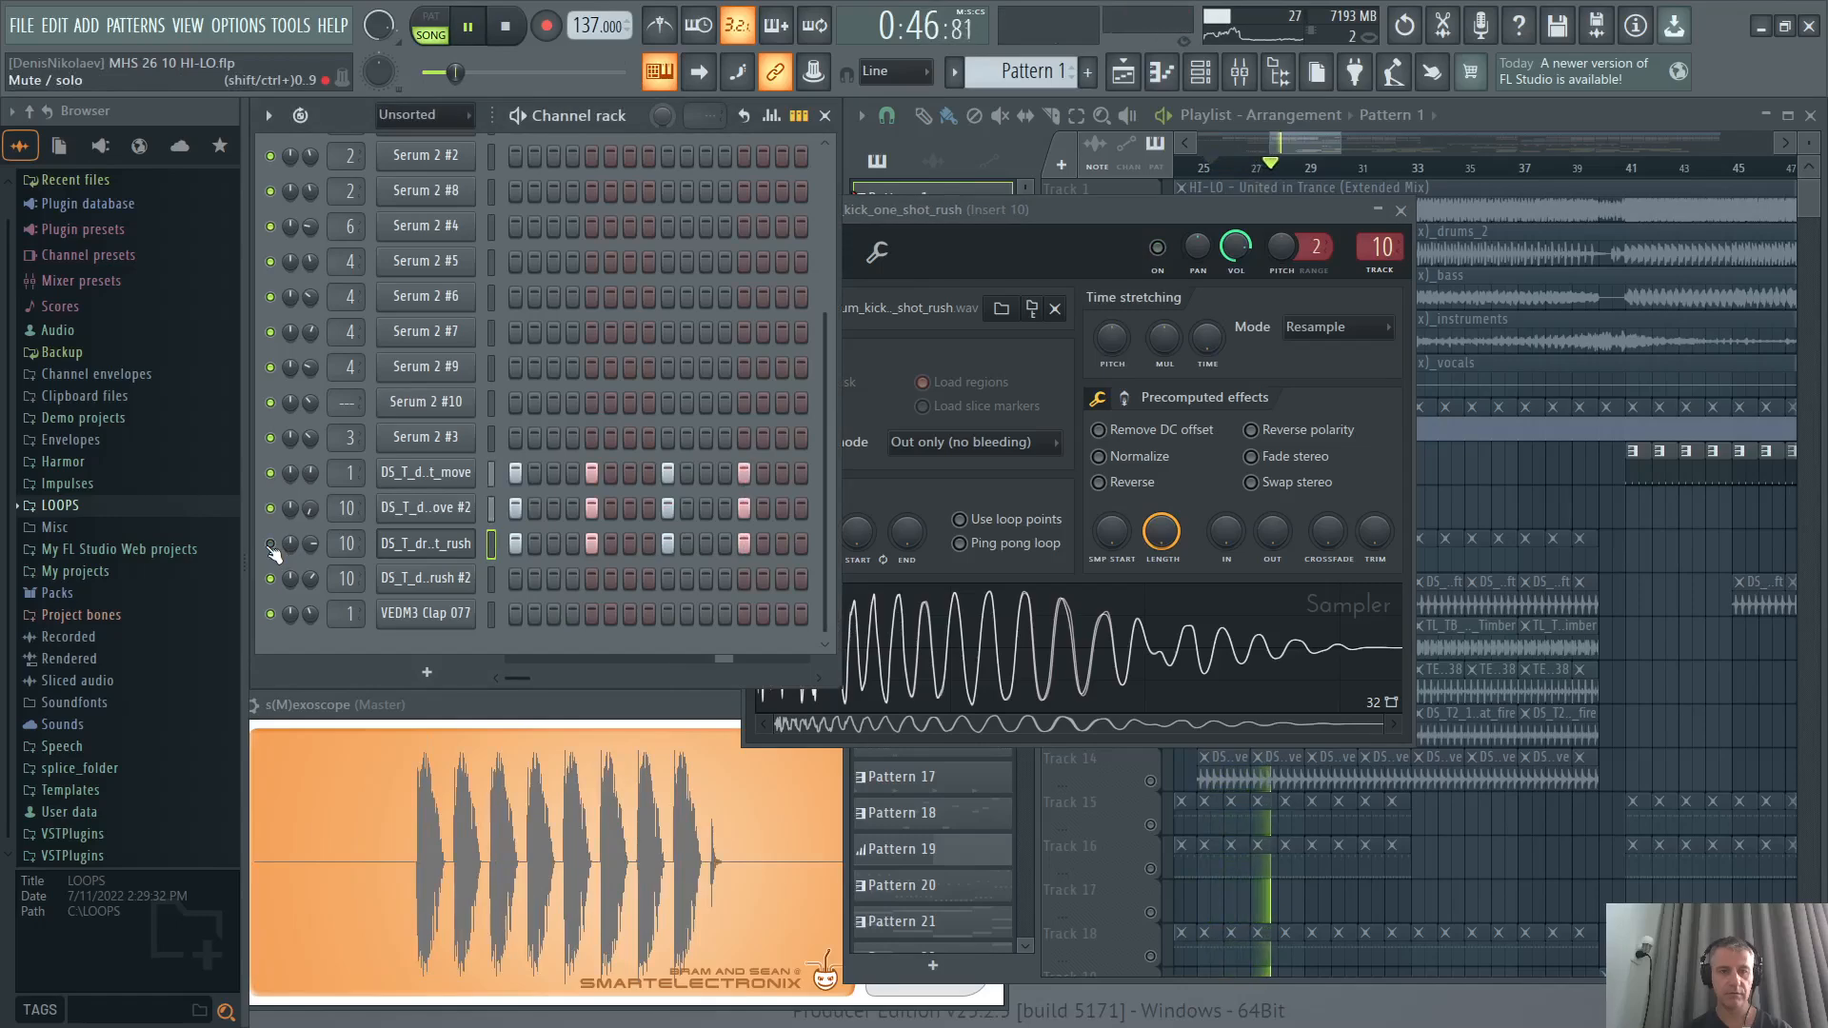
{"action": "left_click", "coordinate": [270, 543]}
{"action": "key", "text": "space"}
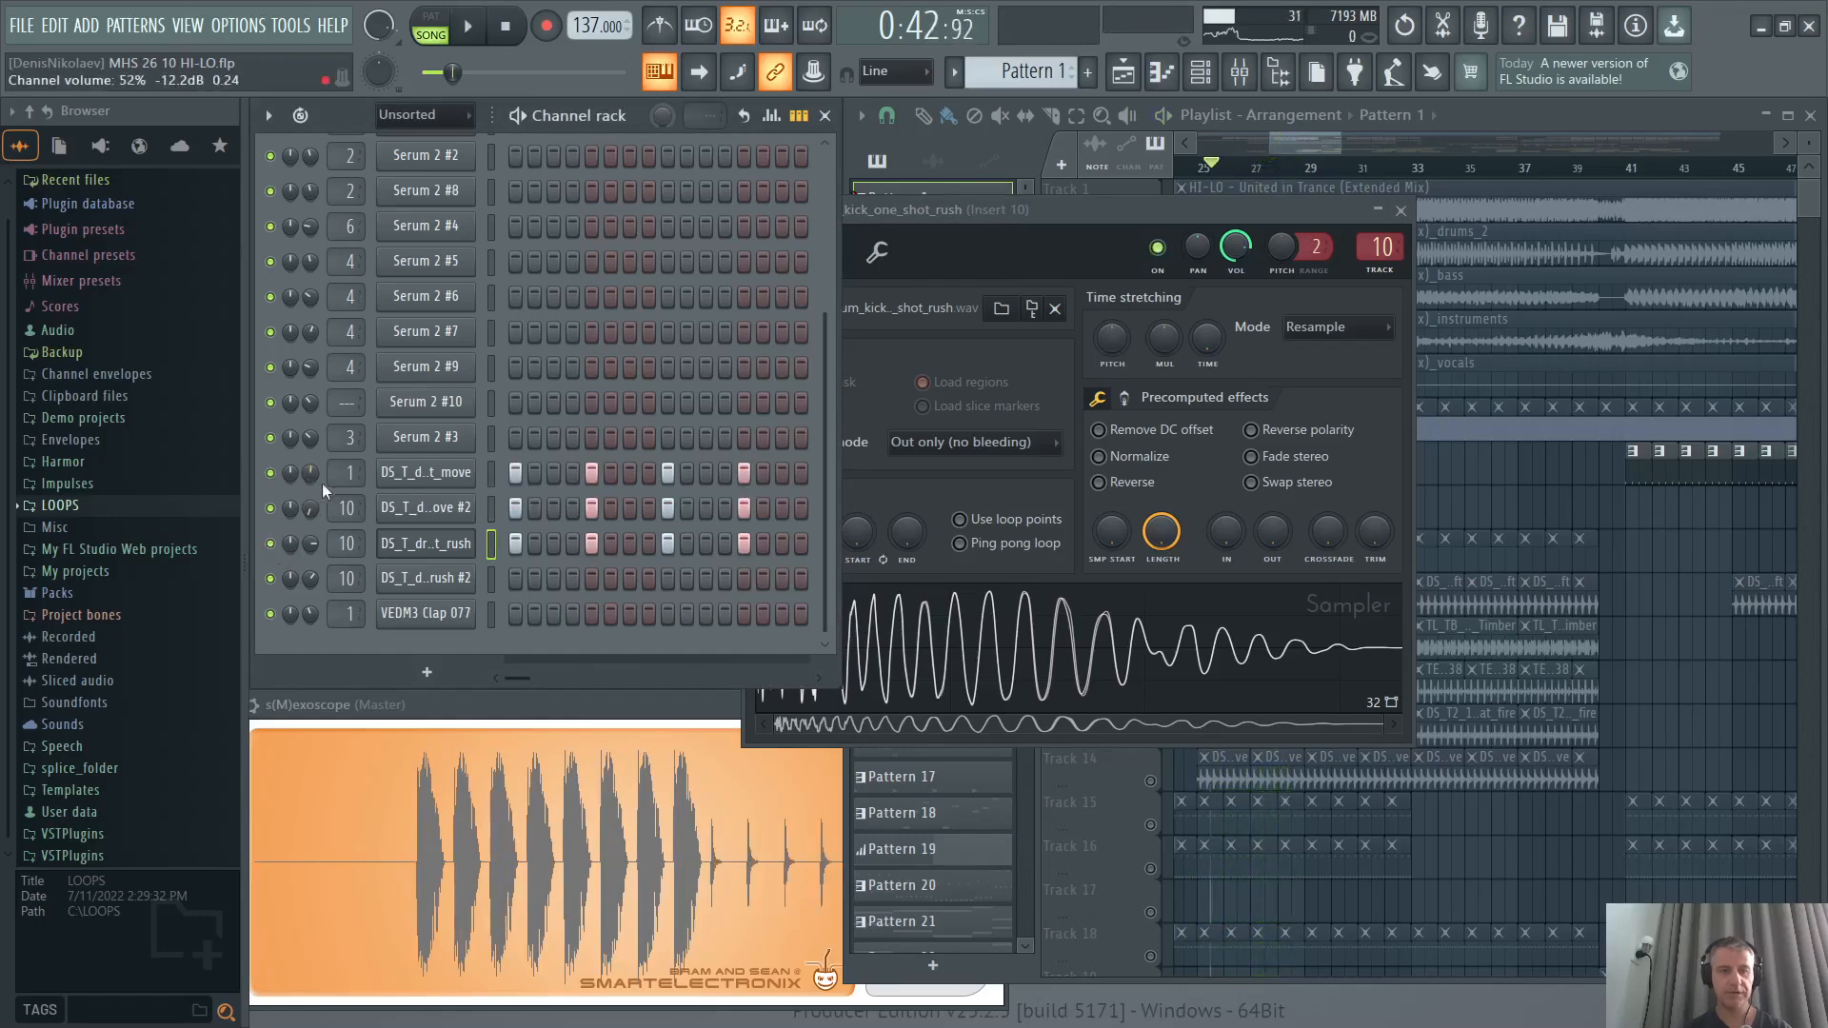
{"action": "left_click", "coordinate": [410, 546]}
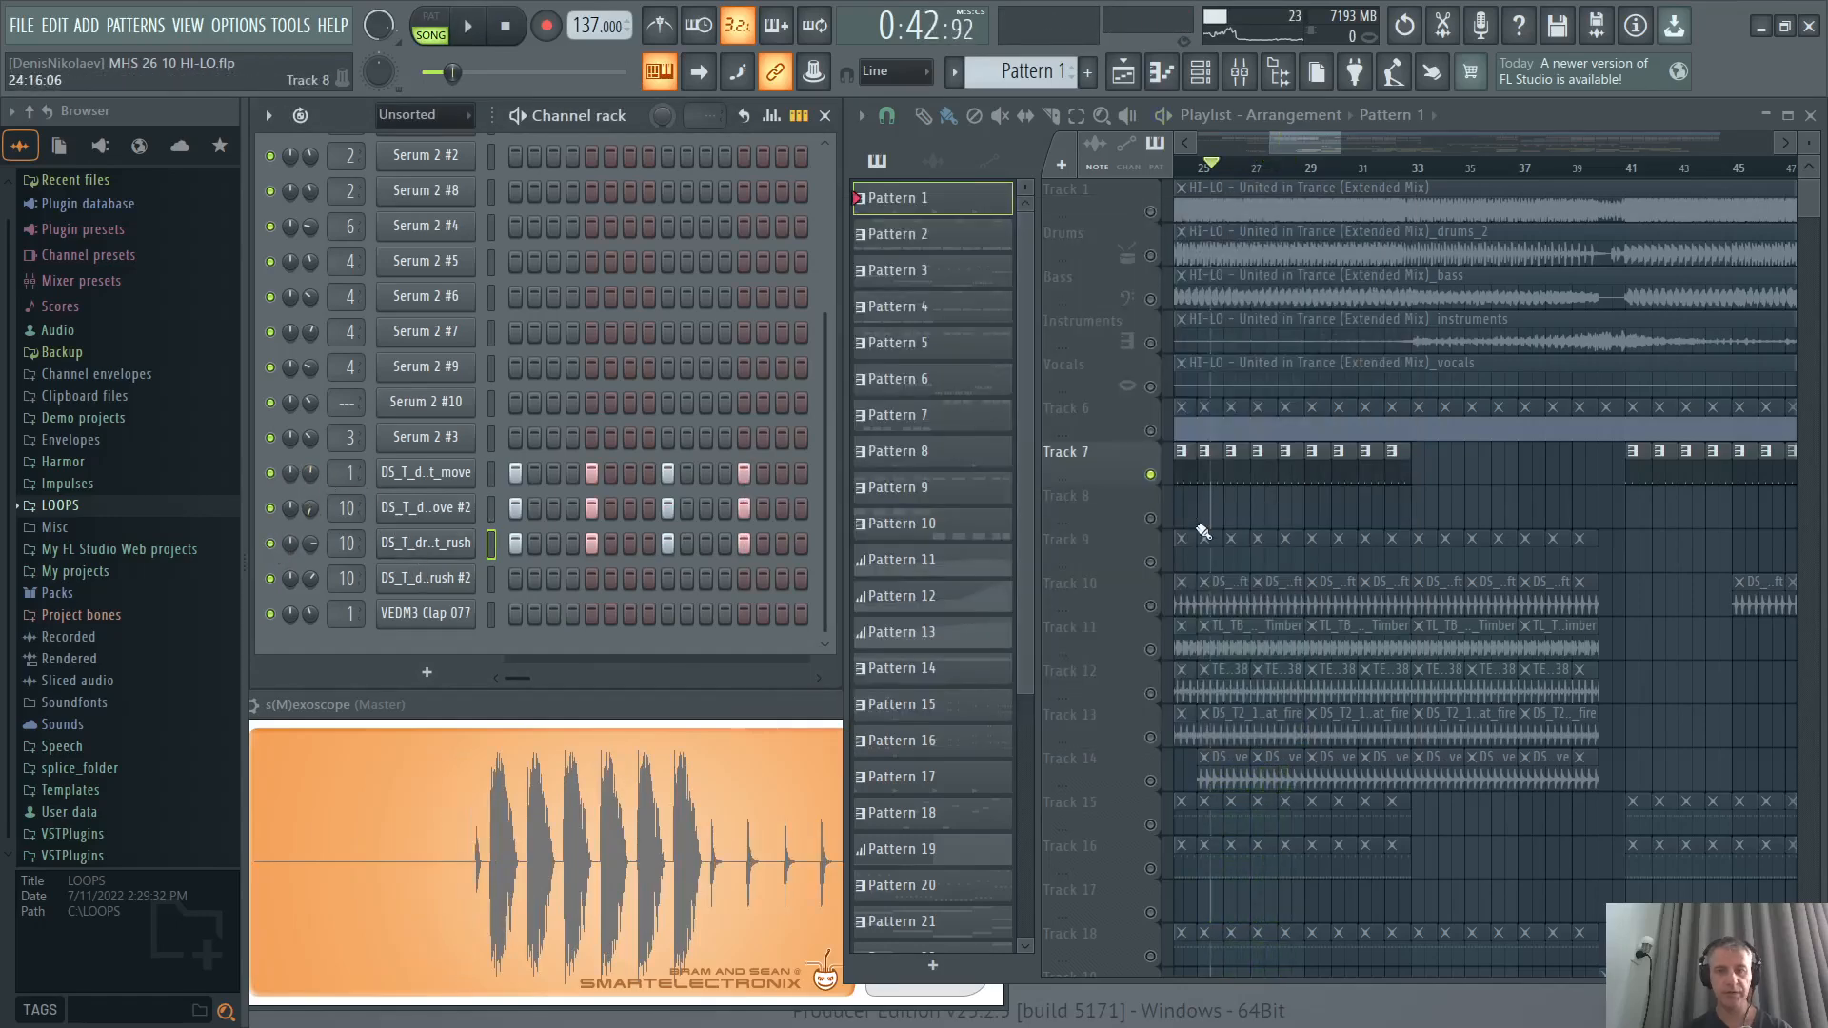
Solo Track 9, select its clap Pattern 8 and listen to it from bar 25.
{"action": "right_click", "coordinate": [1150, 562]}
{"action": "scroll", "coordinate": [1417, 483], "scroll_direction": "down", "scroll_amount": 2}
{"action": "scroll", "coordinate": [1280, 286], "scroll_direction": "up", "scroll_amount": 3}
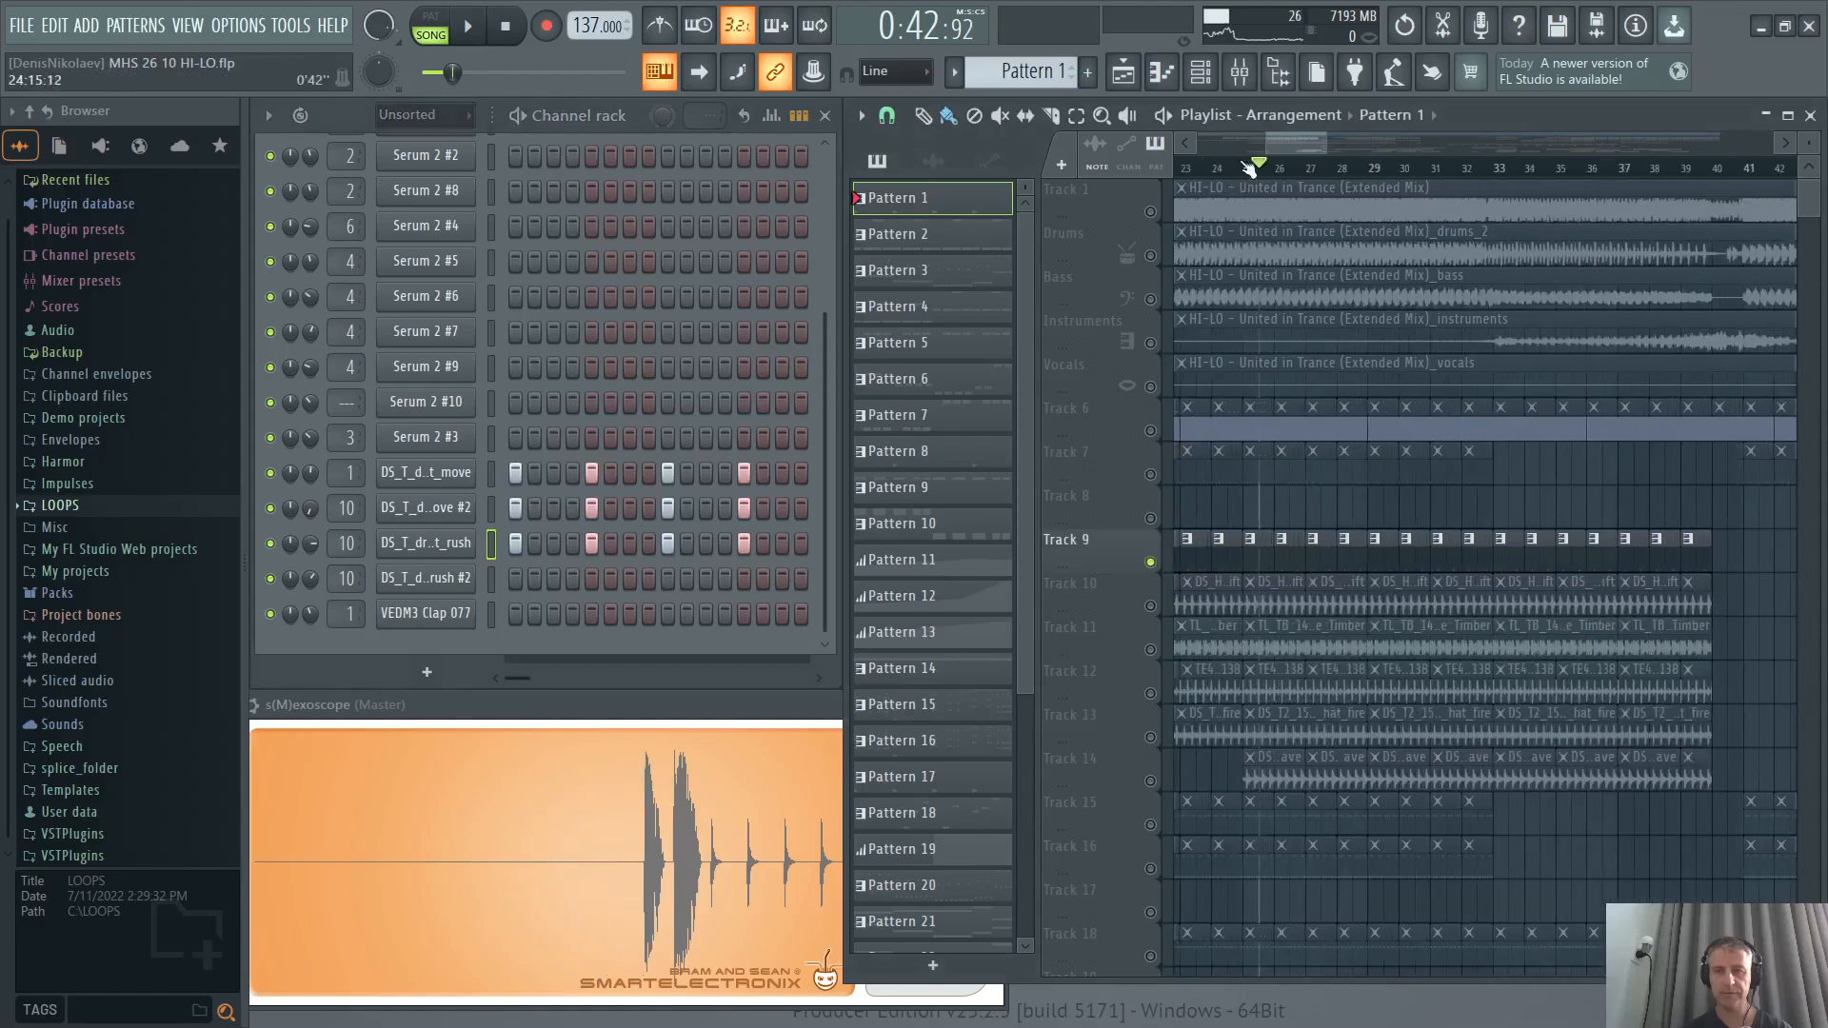
{"action": "scroll", "coordinate": [1248, 168], "scroll_direction": "down", "scroll_amount": 2}
{"action": "left_click", "coordinate": [1288, 536]}
{"action": "key", "text": "space"}
{"action": "scroll", "coordinate": [1294, 559], "scroll_direction": "up", "scroll_amount": 2}
{"action": "scroll", "coordinate": [1251, 576], "scroll_direction": "down", "scroll_amount": 2}
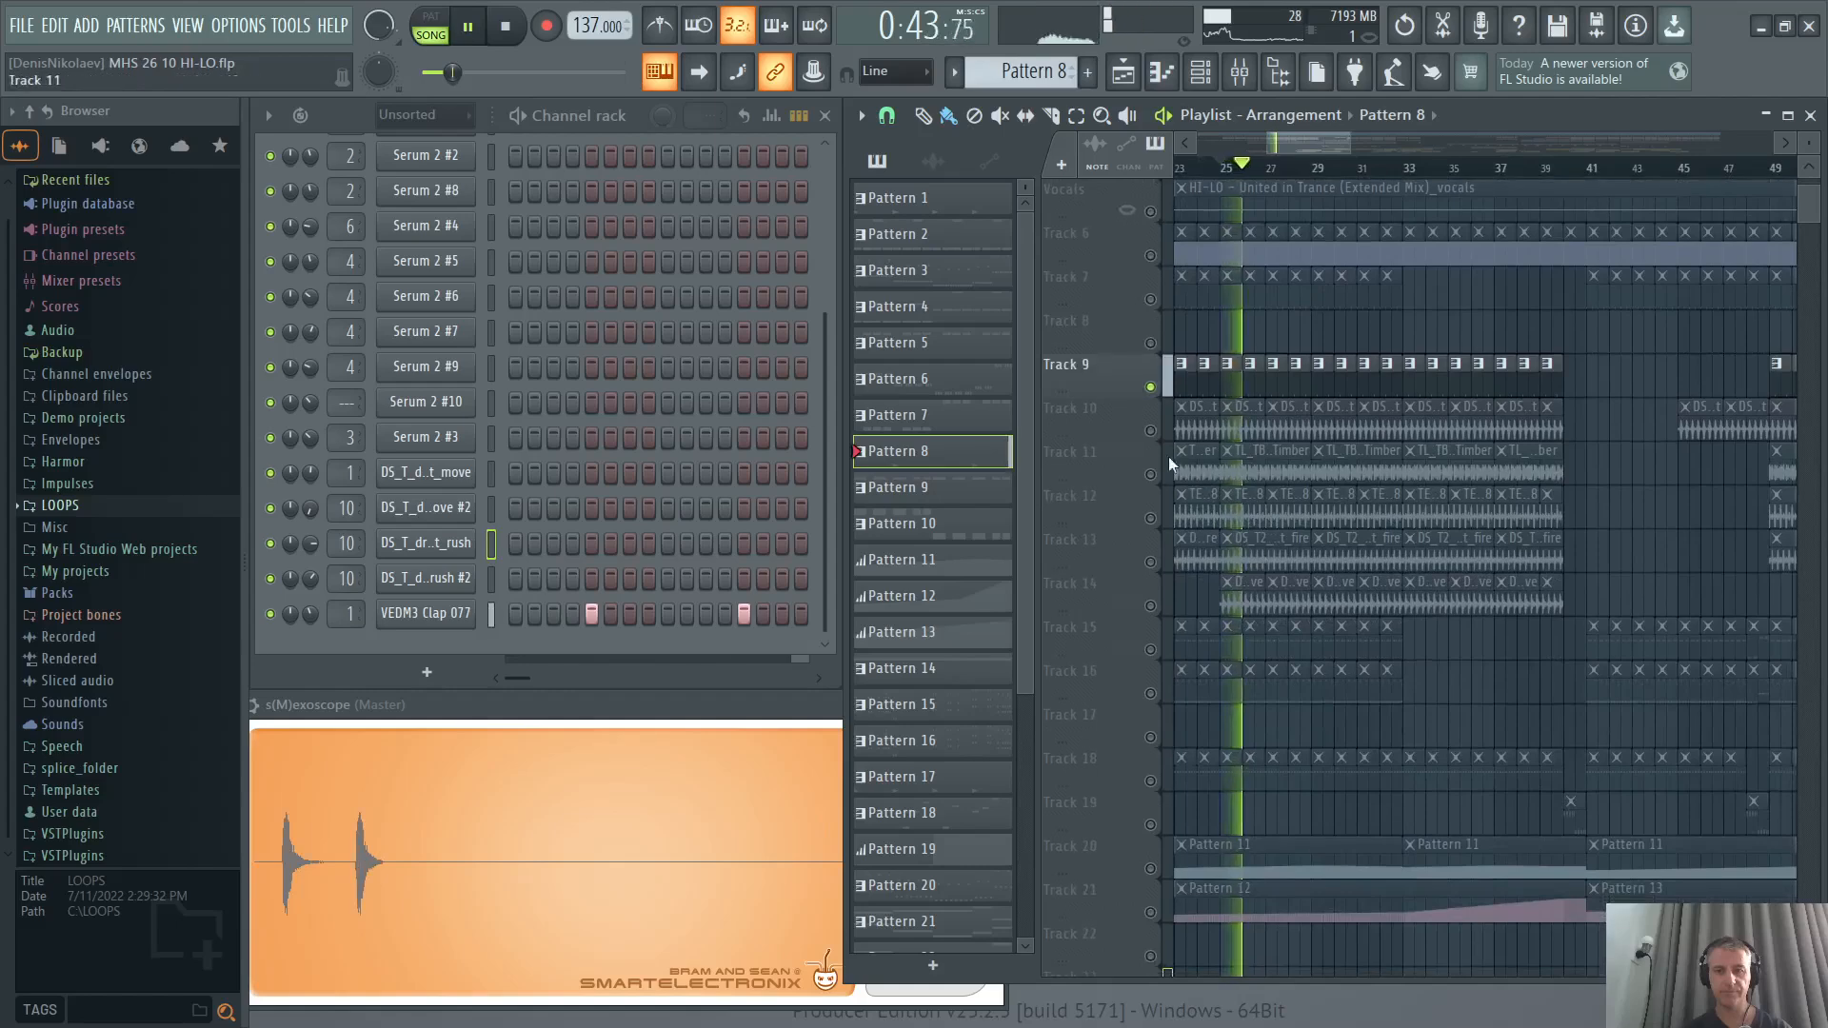
{"action": "key", "text": "space"}
Play from bar 25 while soloing Tracks 10 to 14 one after another to hear each loop, then stop playback.
{"action": "right_click", "coordinate": [1151, 430]}
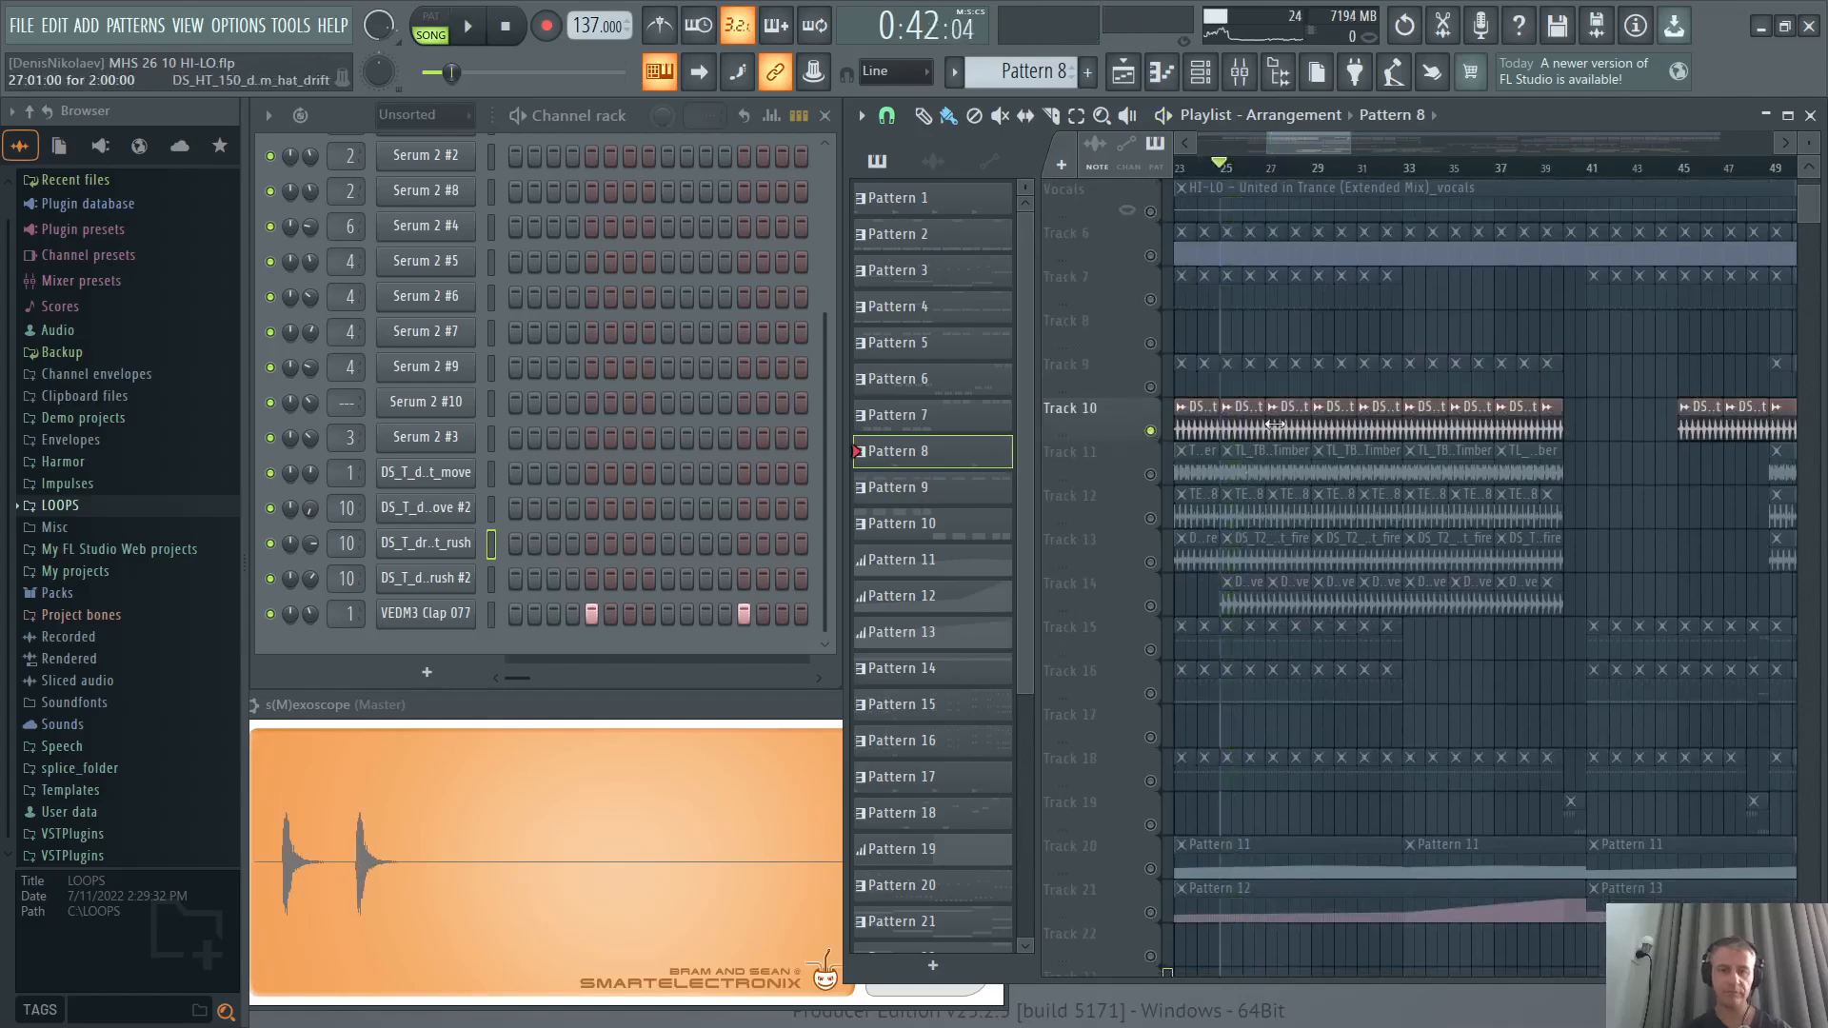
{"action": "key", "text": "space"}
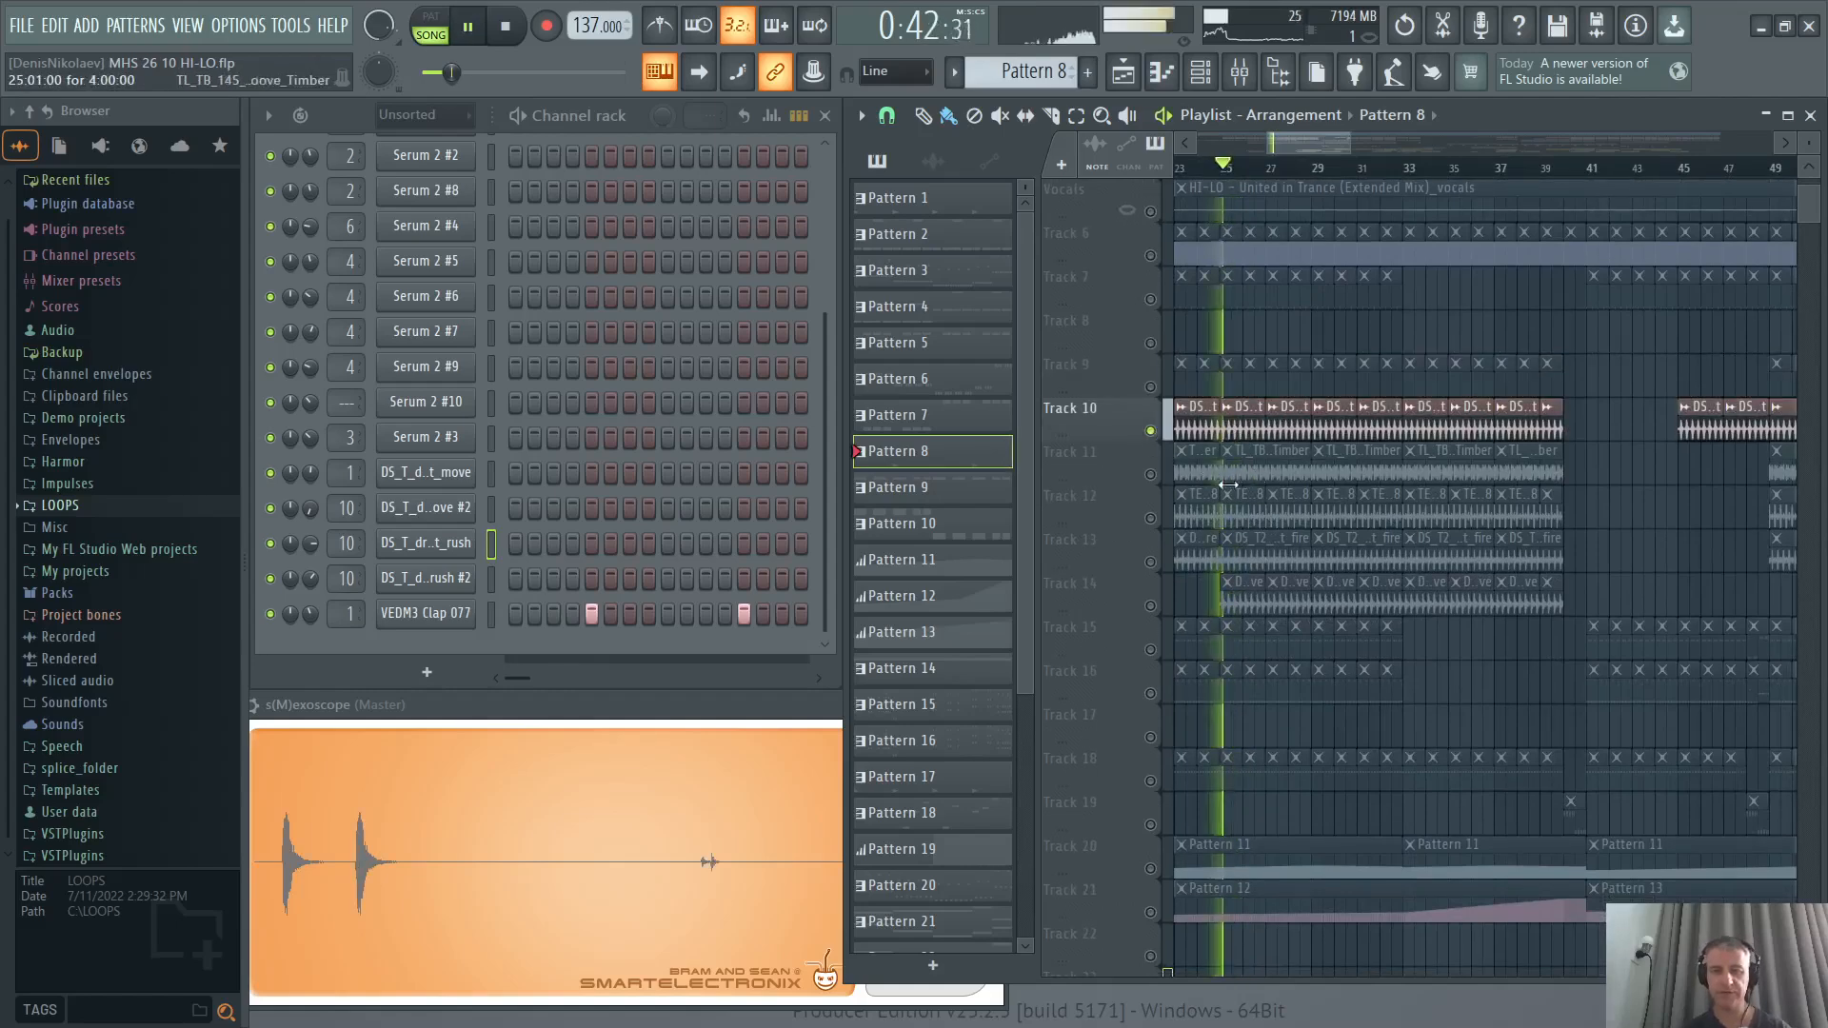
{"action": "right_click", "coordinate": [1151, 474]}
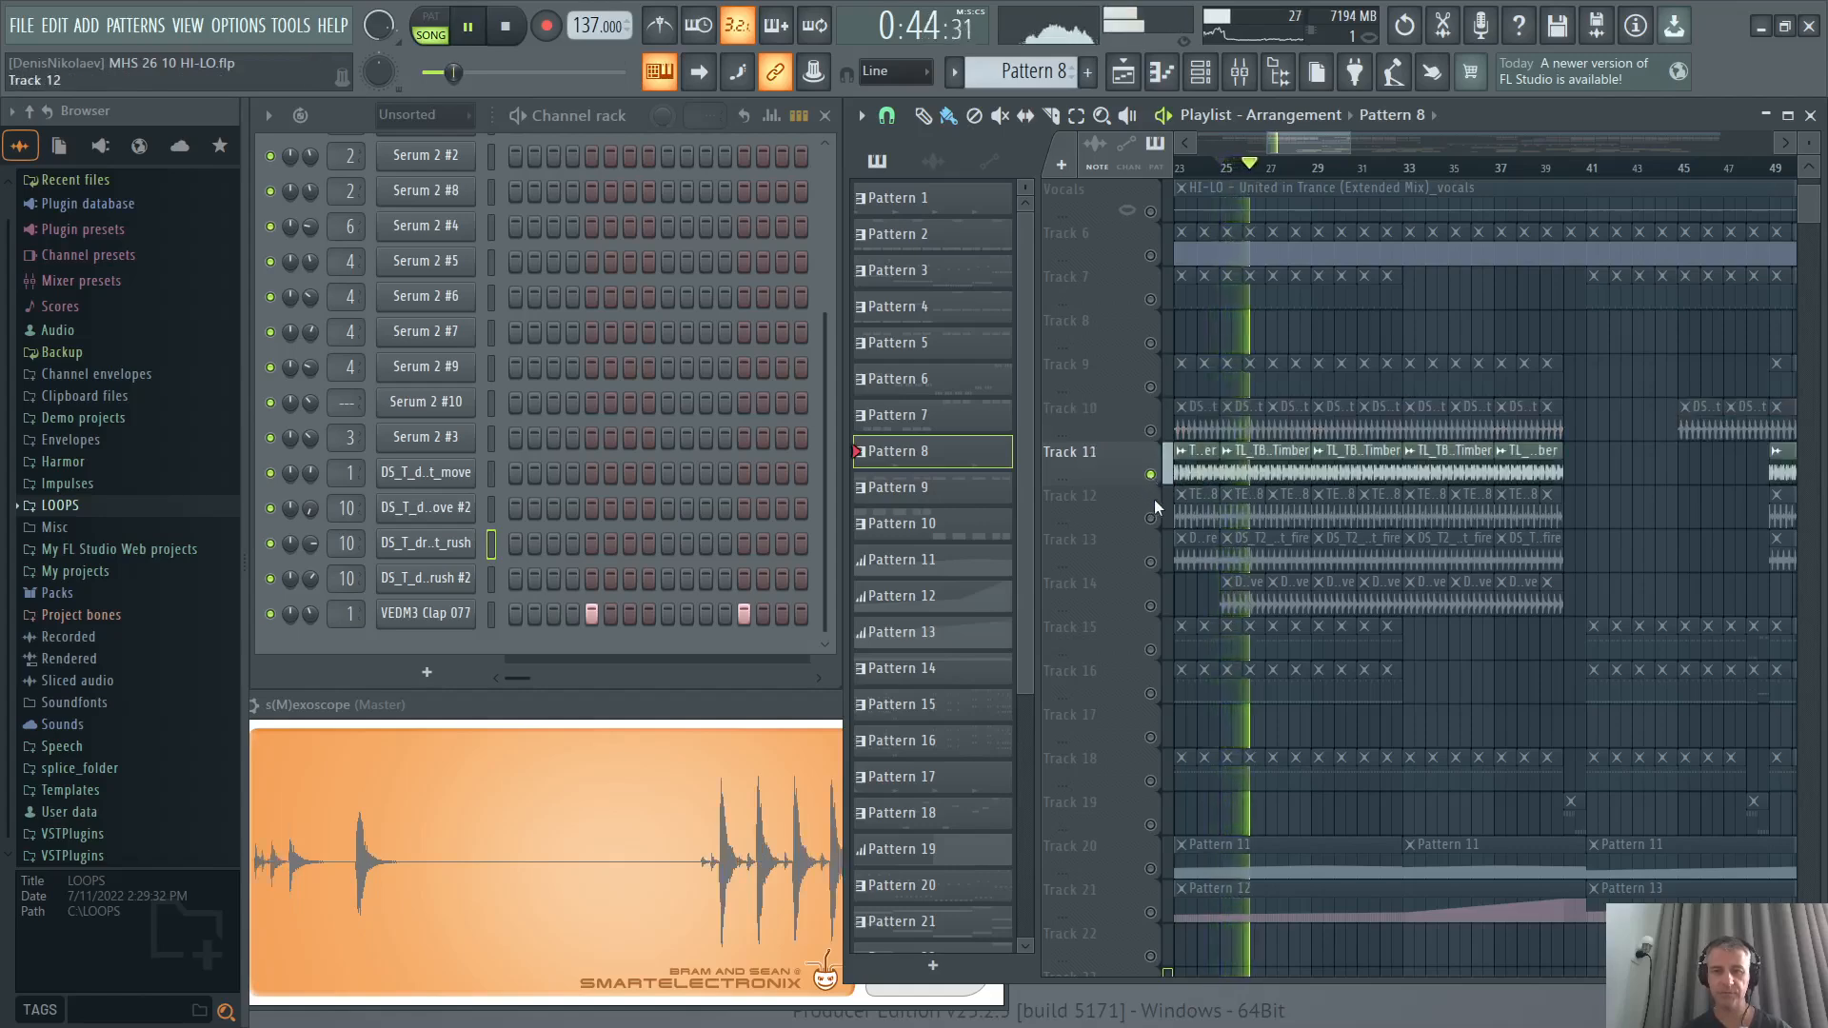
{"action": "right_click", "coordinate": [1150, 518]}
{"action": "scroll", "coordinate": [1157, 400], "scroll_direction": "down", "scroll_amount": 4}
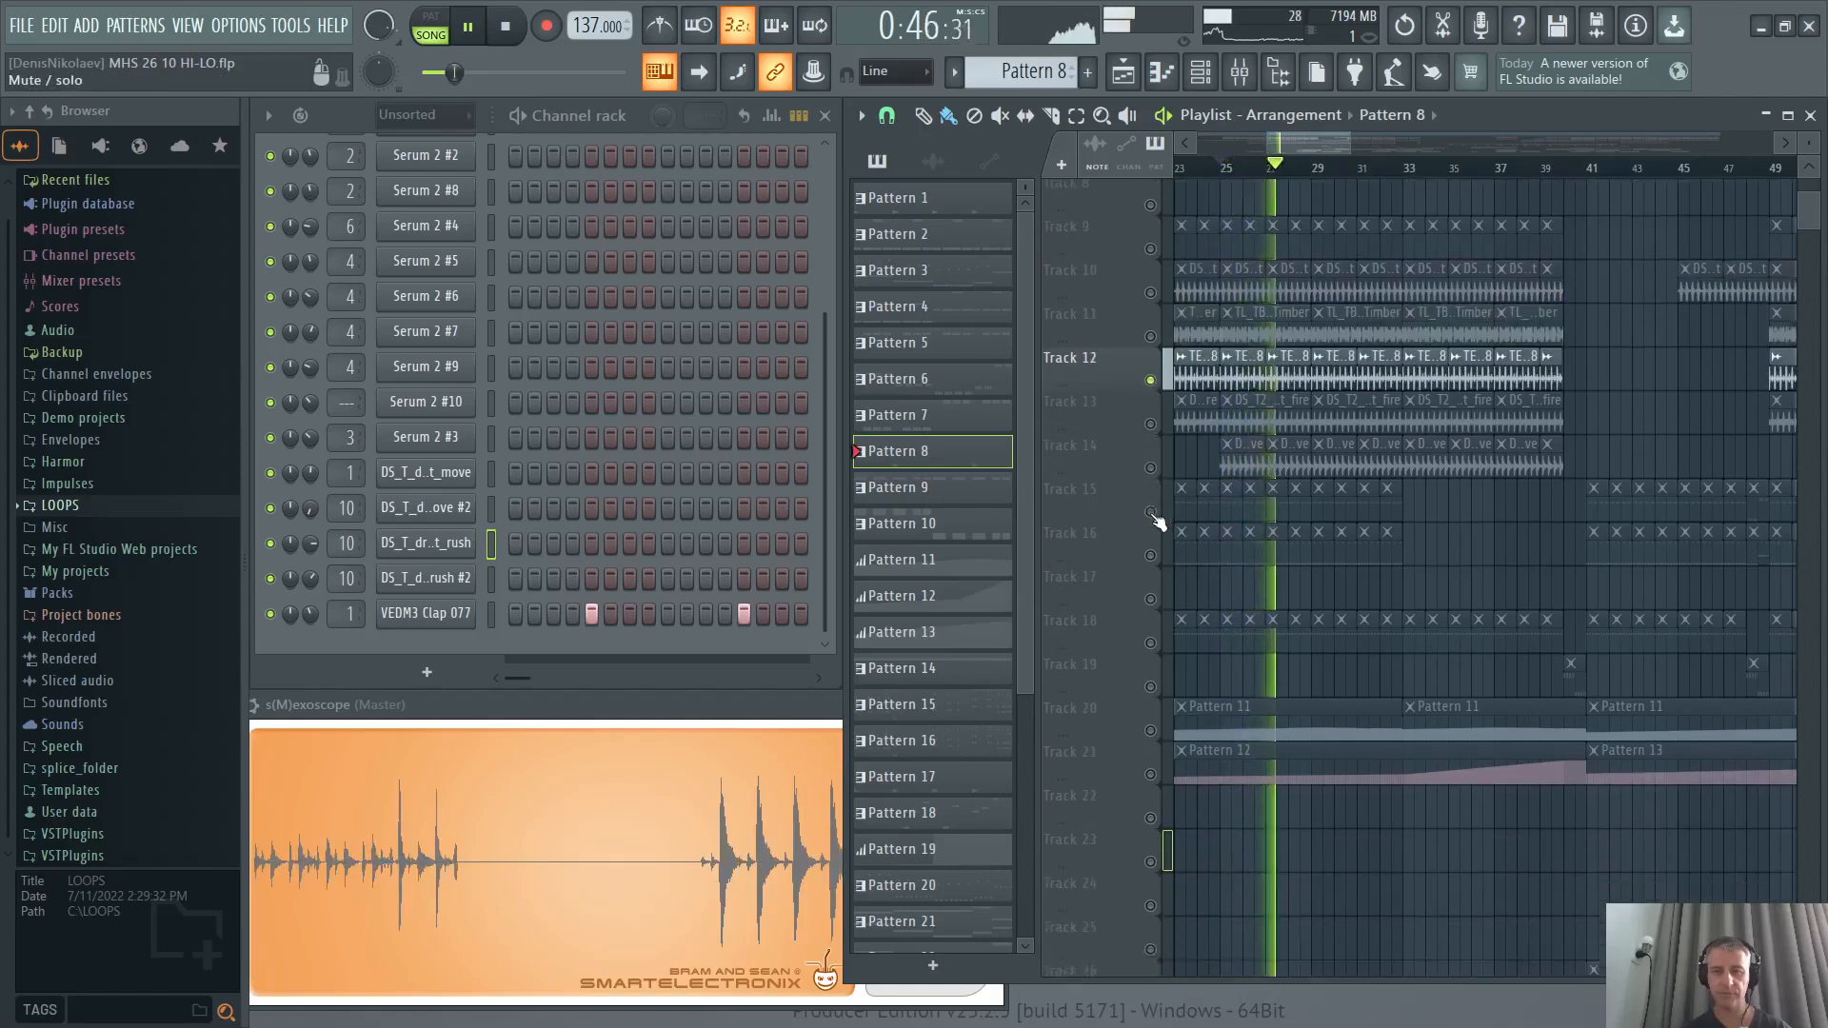
{"action": "right_click", "coordinate": [1151, 386]}
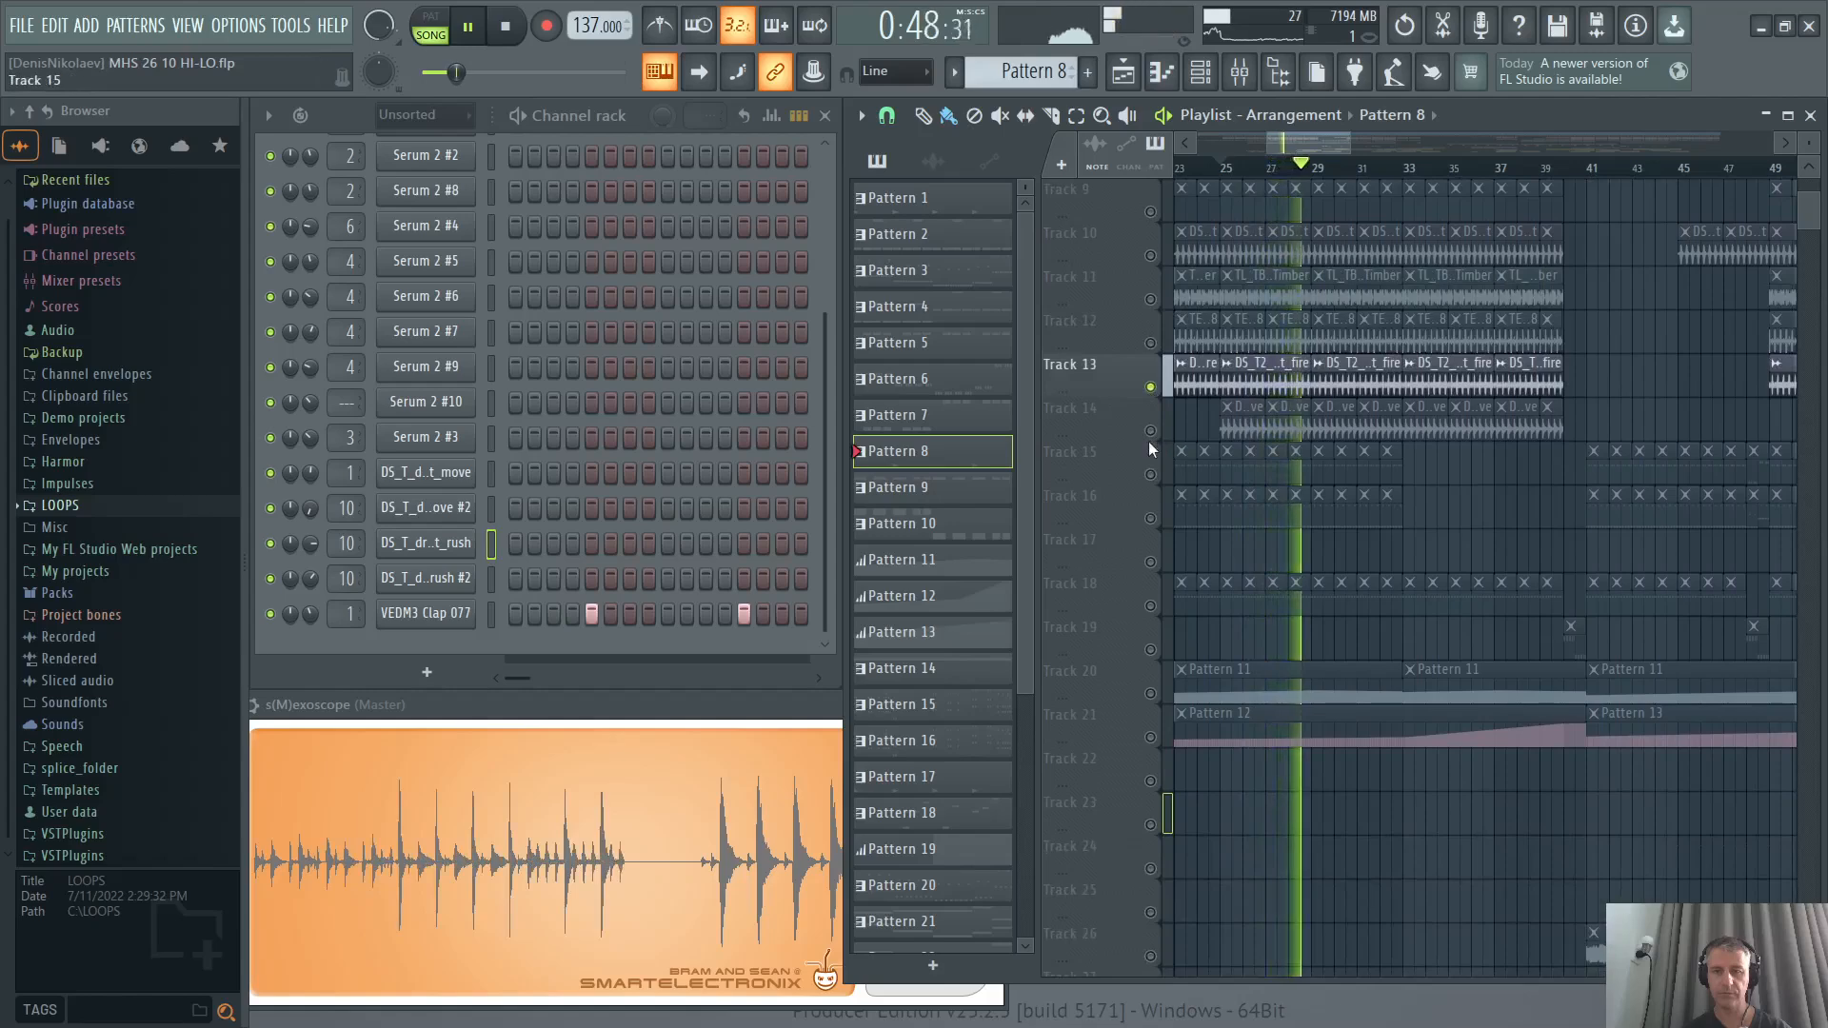
{"action": "right_click", "coordinate": [1151, 431]}
{"action": "scroll", "coordinate": [1297, 467], "scroll_direction": "up", "scroll_amount": 1}
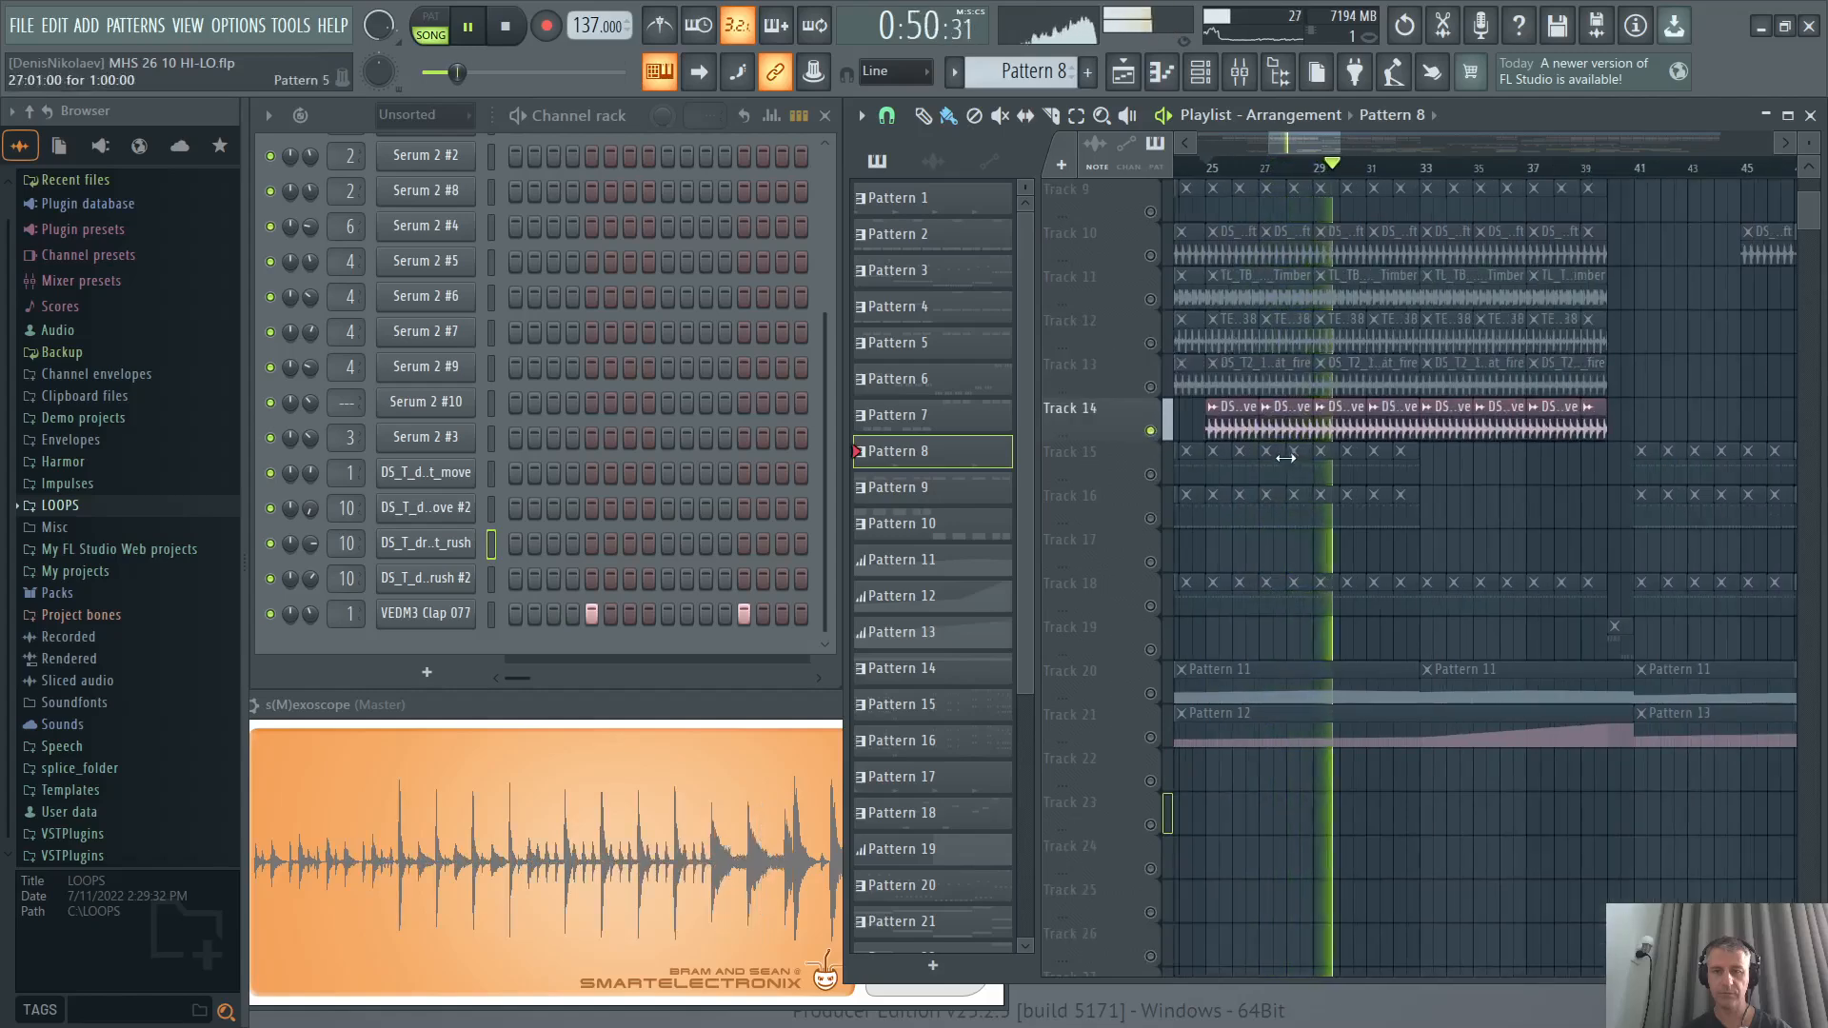
{"action": "key", "text": "space"}
Clear the solo on Track 14, then solo Tracks 15, 16 and 17 together.
{"action": "right_click", "coordinate": [1151, 430]}
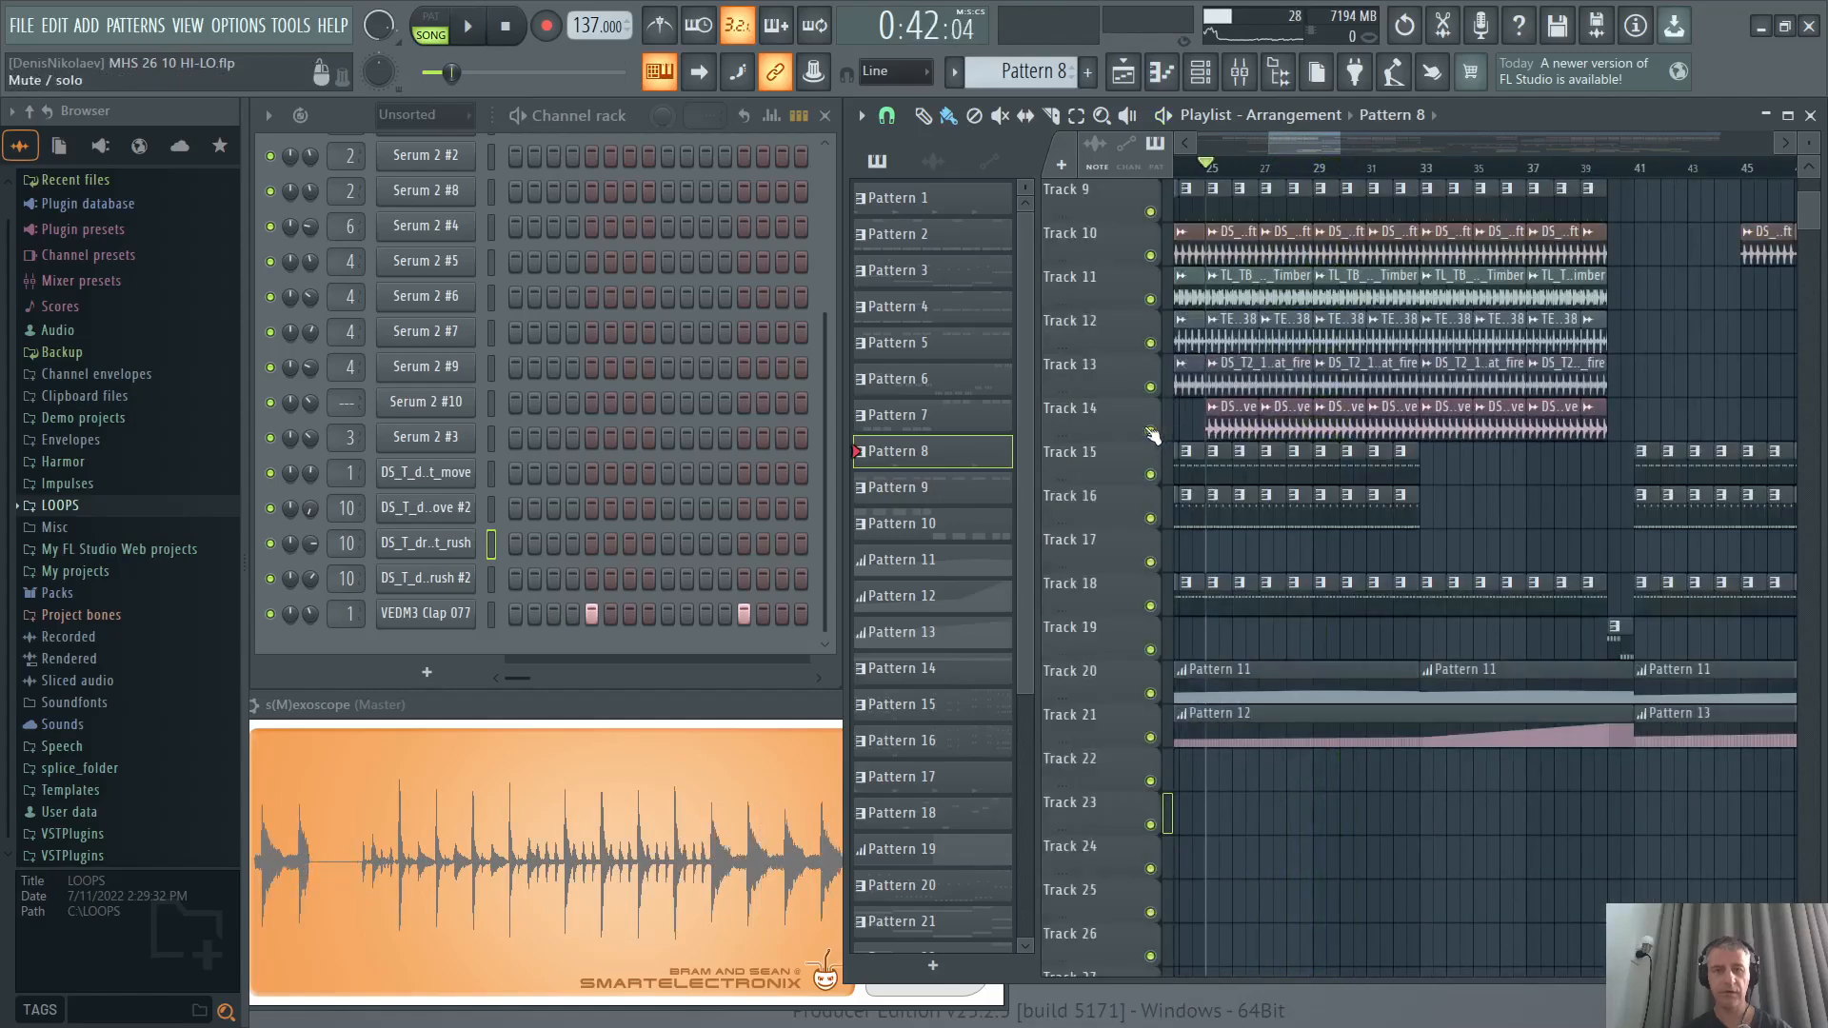
{"action": "scroll", "coordinate": [1298, 429], "scroll_direction": "down", "scroll_amount": 2}
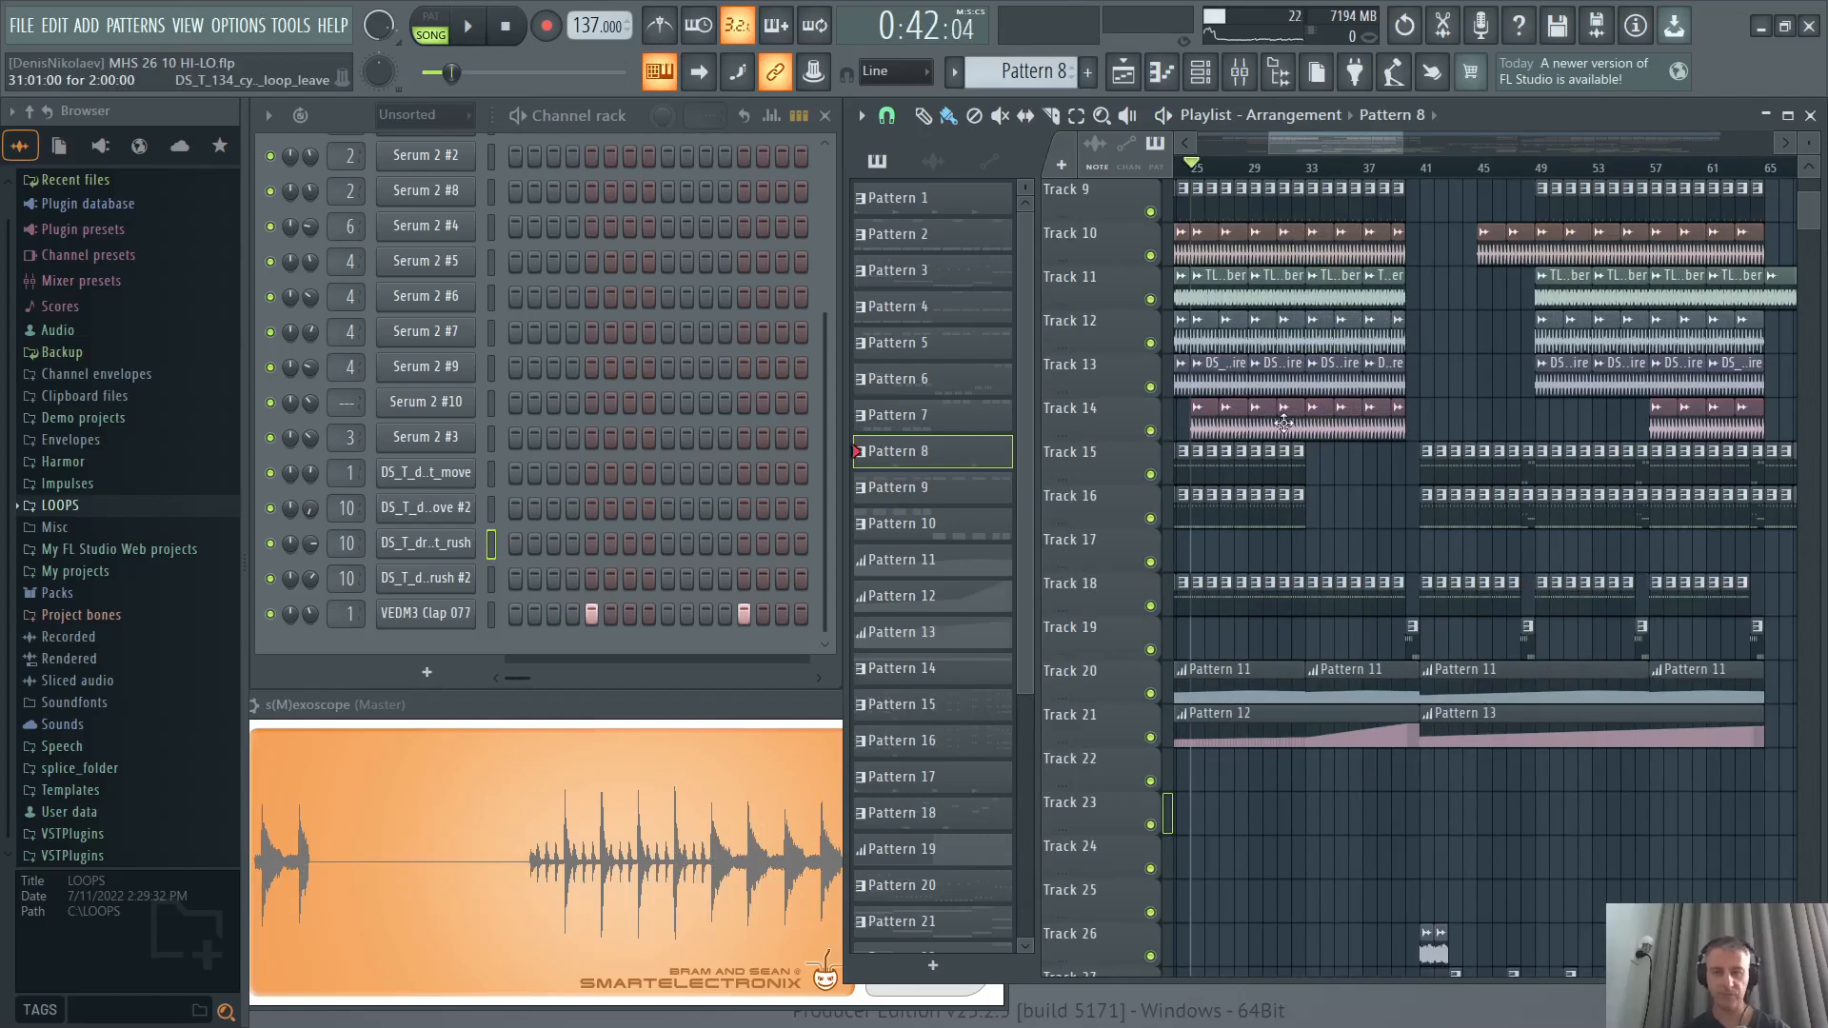
{"action": "right_click", "coordinate": [1151, 475]}
{"action": "right_click", "coordinate": [1151, 518], "text": "ctrl"}
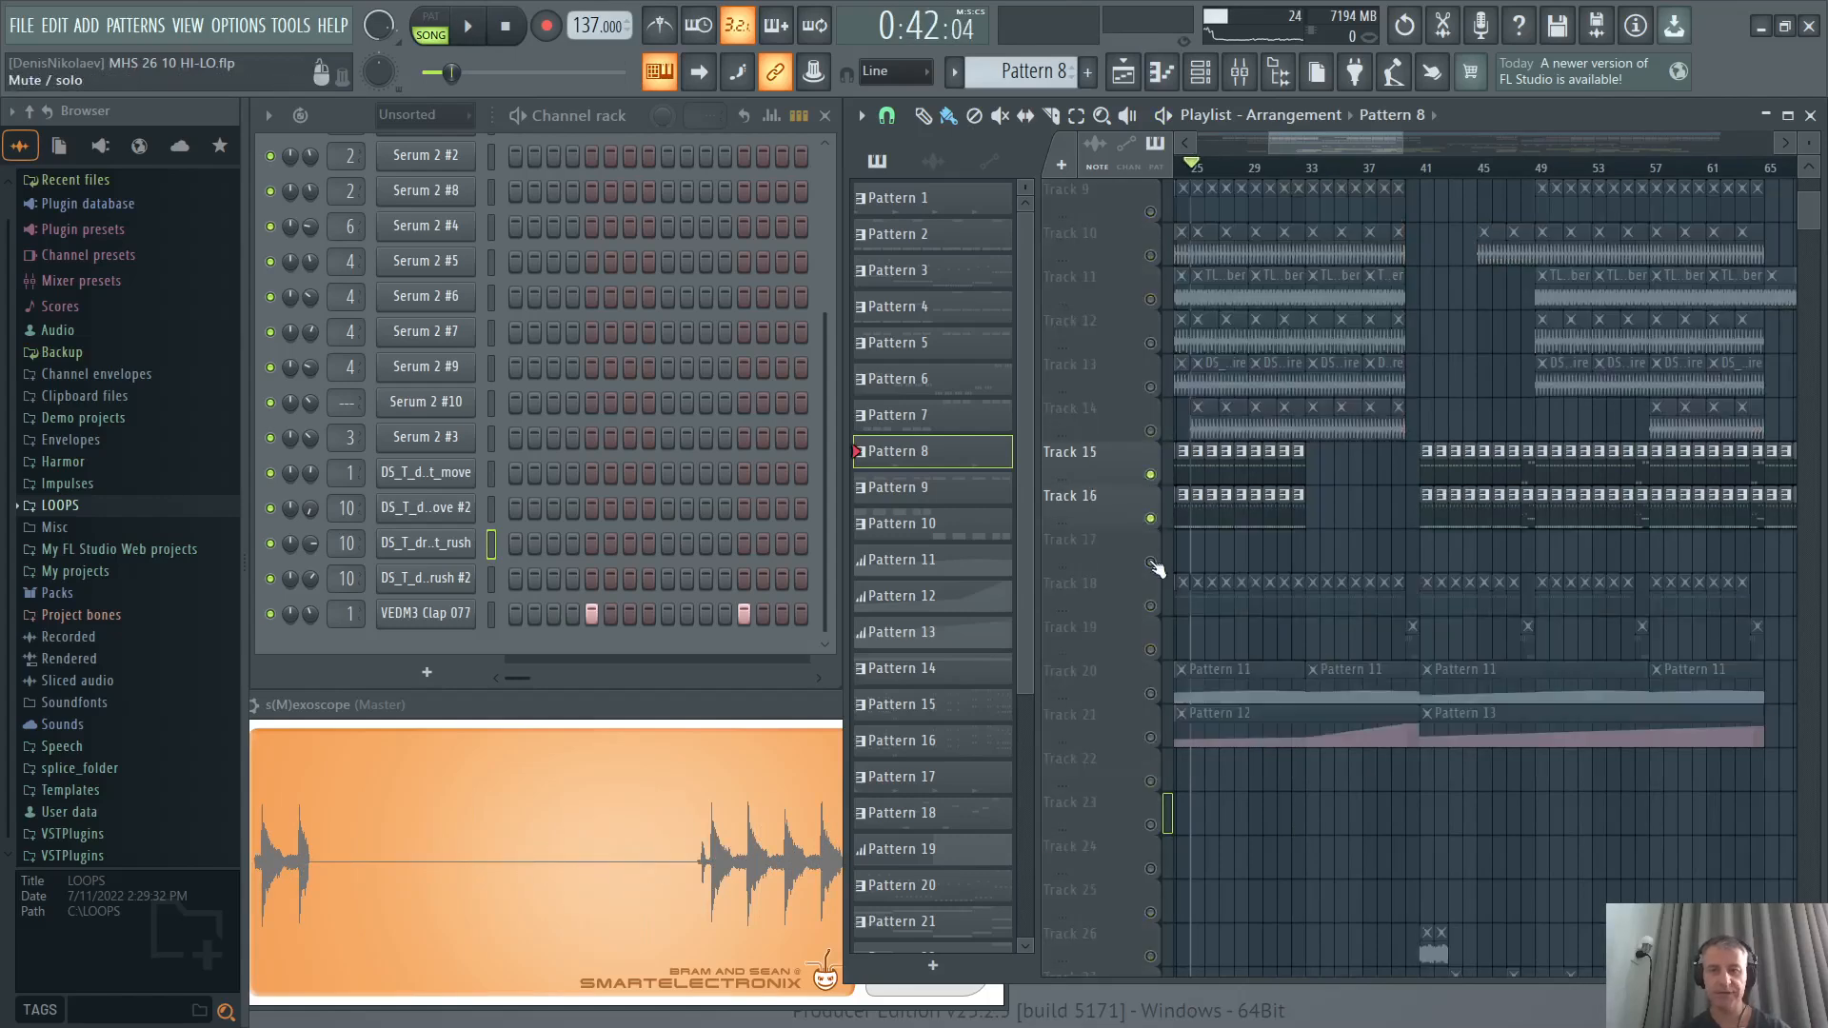
{"action": "scroll", "coordinate": [1541, 596], "scroll_direction": "down", "scroll_amount": 3}
{"action": "scroll", "coordinate": [1091, 628], "scroll_direction": "up", "scroll_amount": 3}
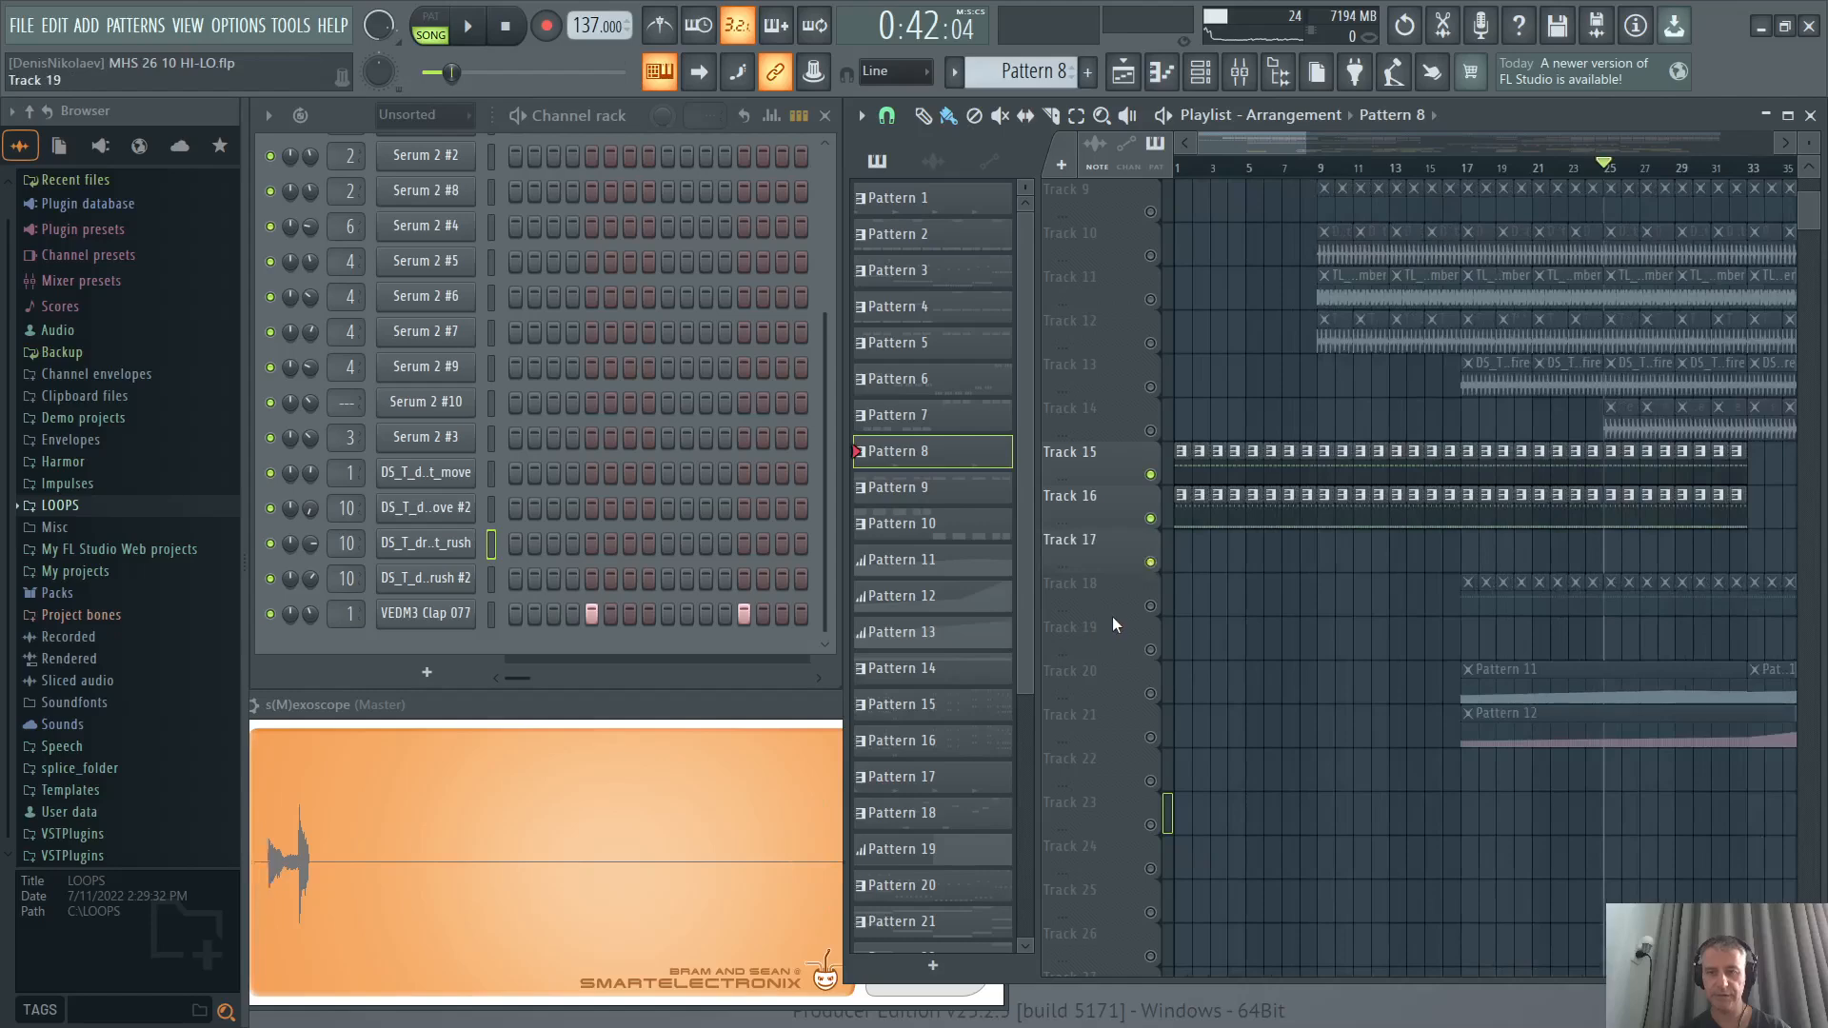
Play the soloed Tracks 15 to 17 from the song start, then from bar 41 and from bar 105.
{"action": "key", "text": "space"}
{"action": "scroll", "coordinate": [1093, 539], "scroll_direction": "down", "scroll_amount": 3}
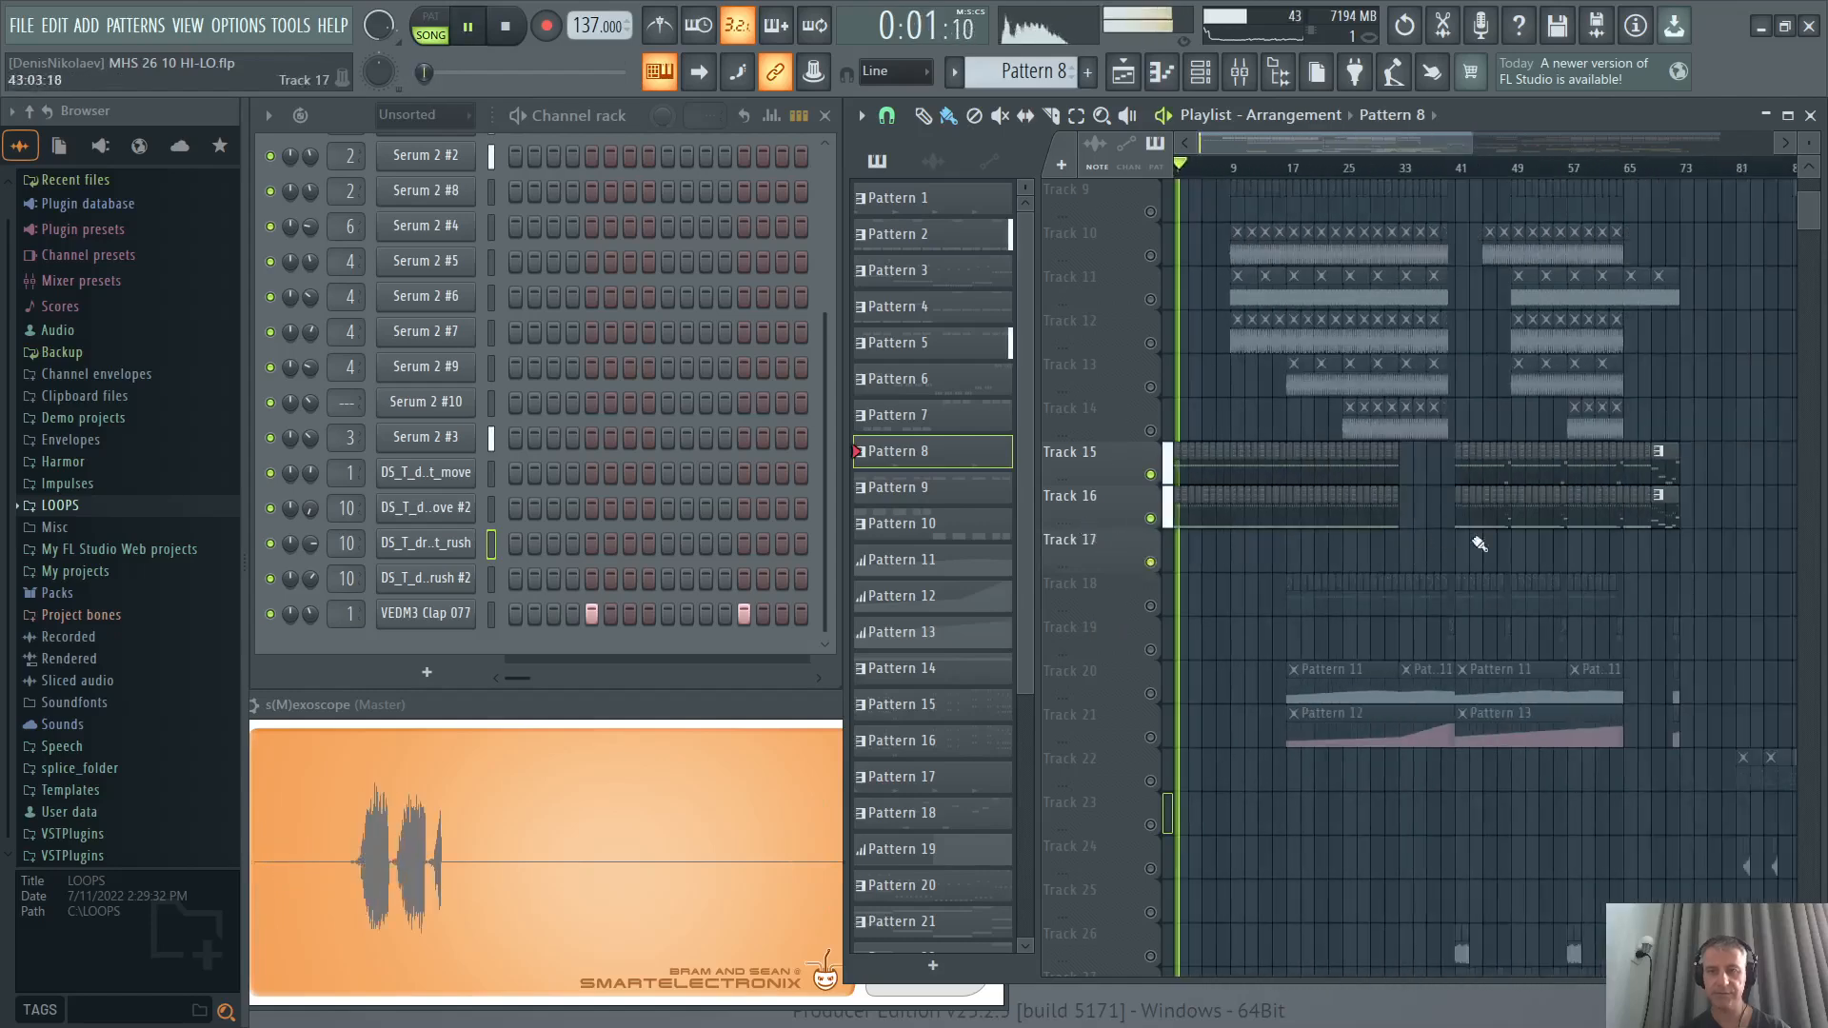
{"action": "scroll", "coordinate": [1436, 538], "scroll_direction": "up", "scroll_amount": 3}
{"action": "left_click", "coordinate": [1270, 175]}
{"action": "scroll", "coordinate": [1313, 458], "scroll_direction": "up", "scroll_amount": 2}
{"action": "scroll", "coordinate": [1193, 502], "scroll_direction": "down", "scroll_amount": 3}
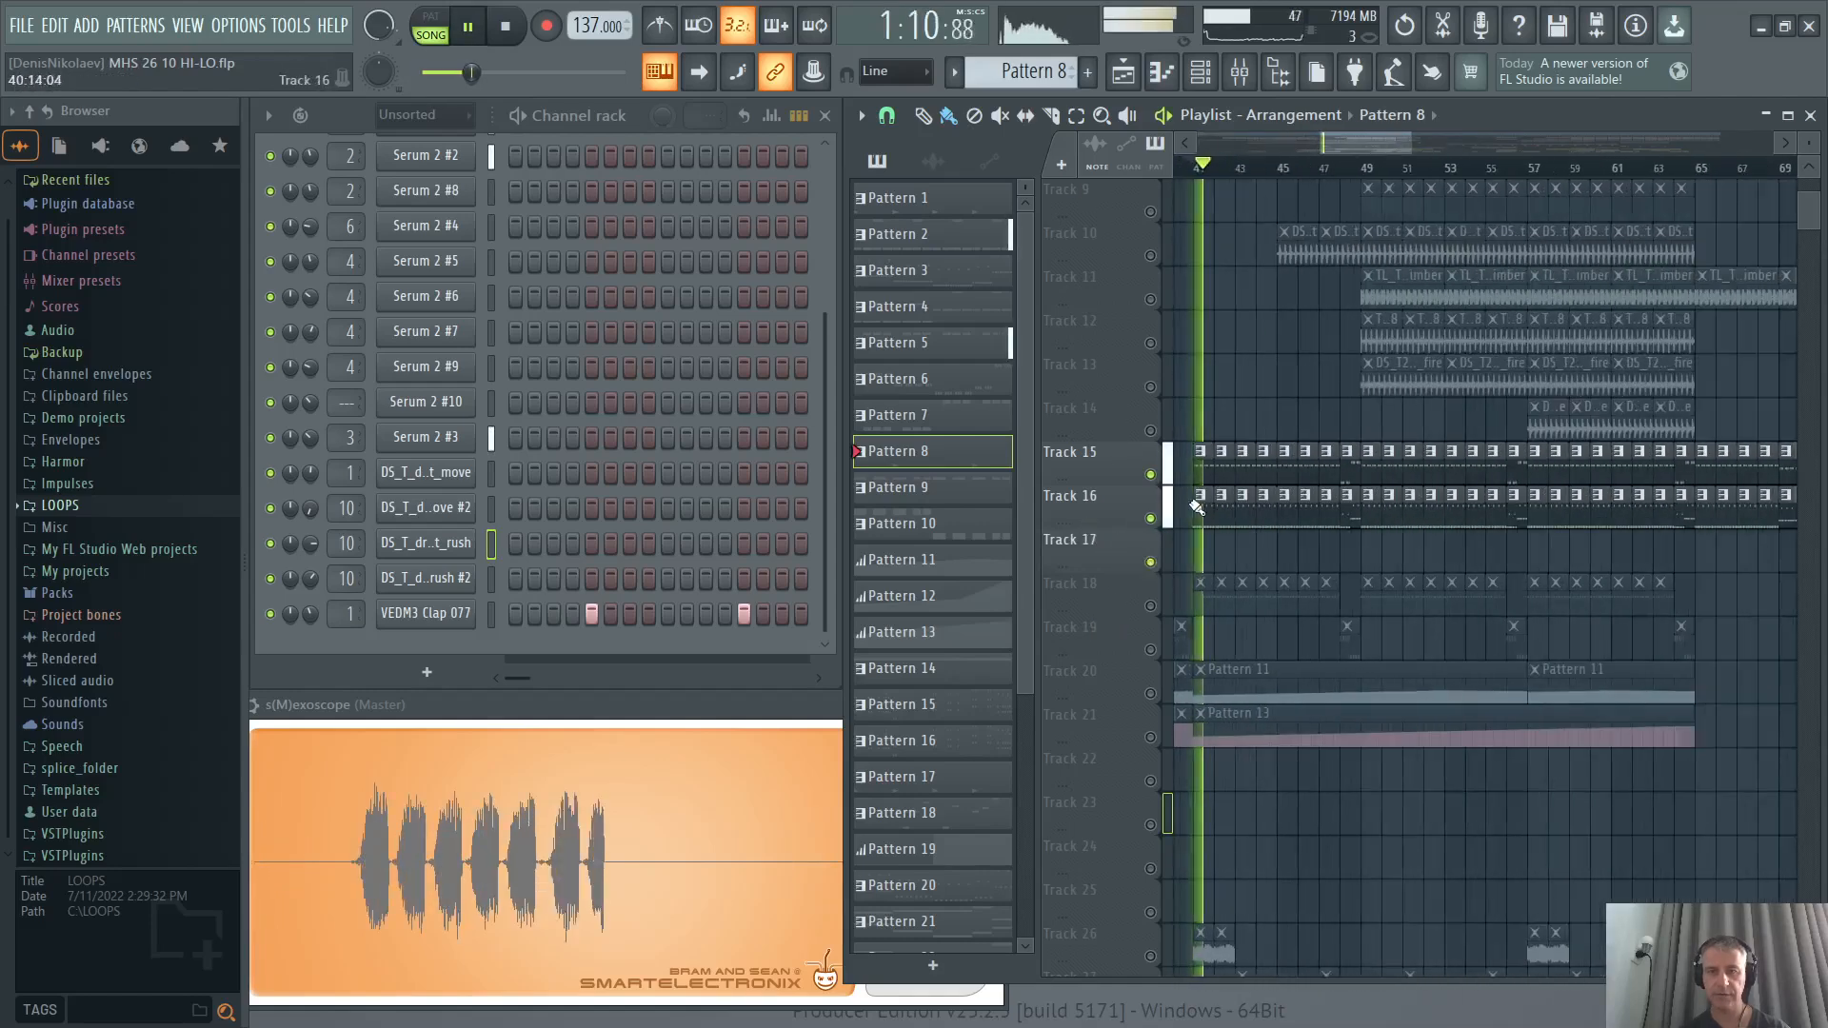
{"action": "scroll", "coordinate": [1338, 469], "scroll_direction": "down", "scroll_amount": 3}
{"action": "scroll", "coordinate": [1534, 547], "scroll_direction": "up", "scroll_amount": 5}
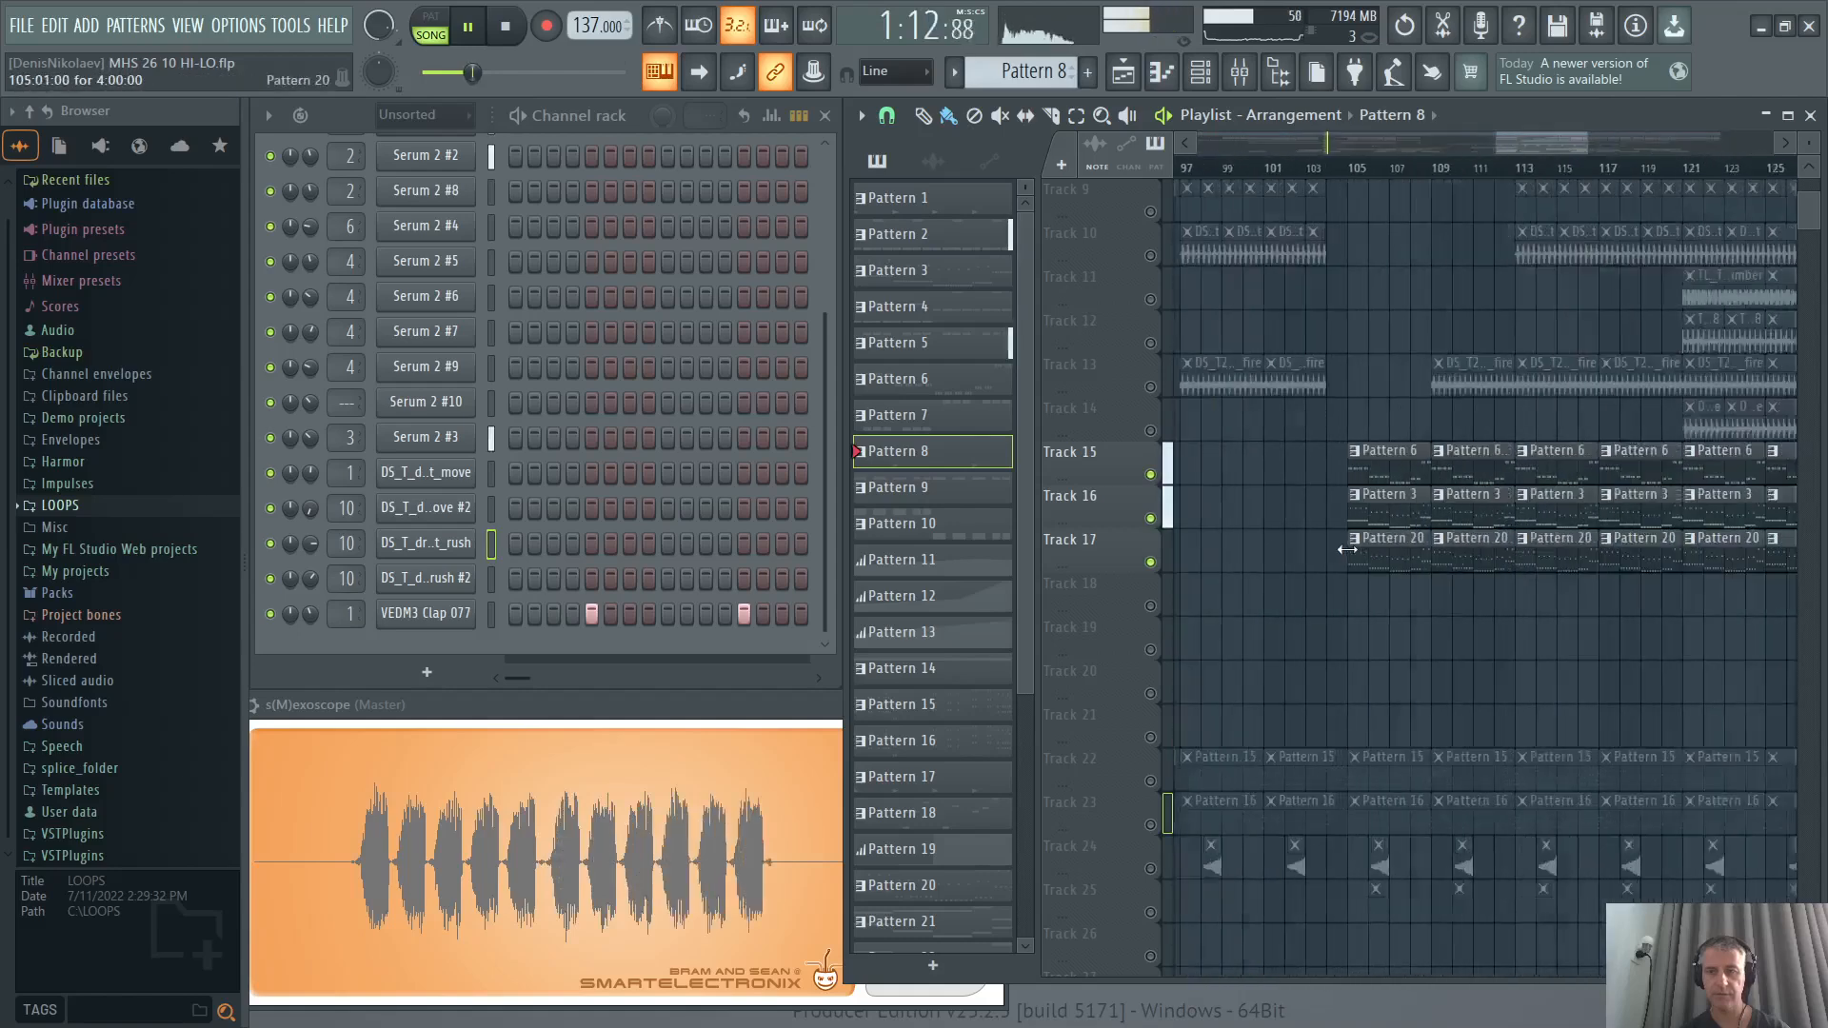
{"action": "left_click", "coordinate": [1358, 173]}
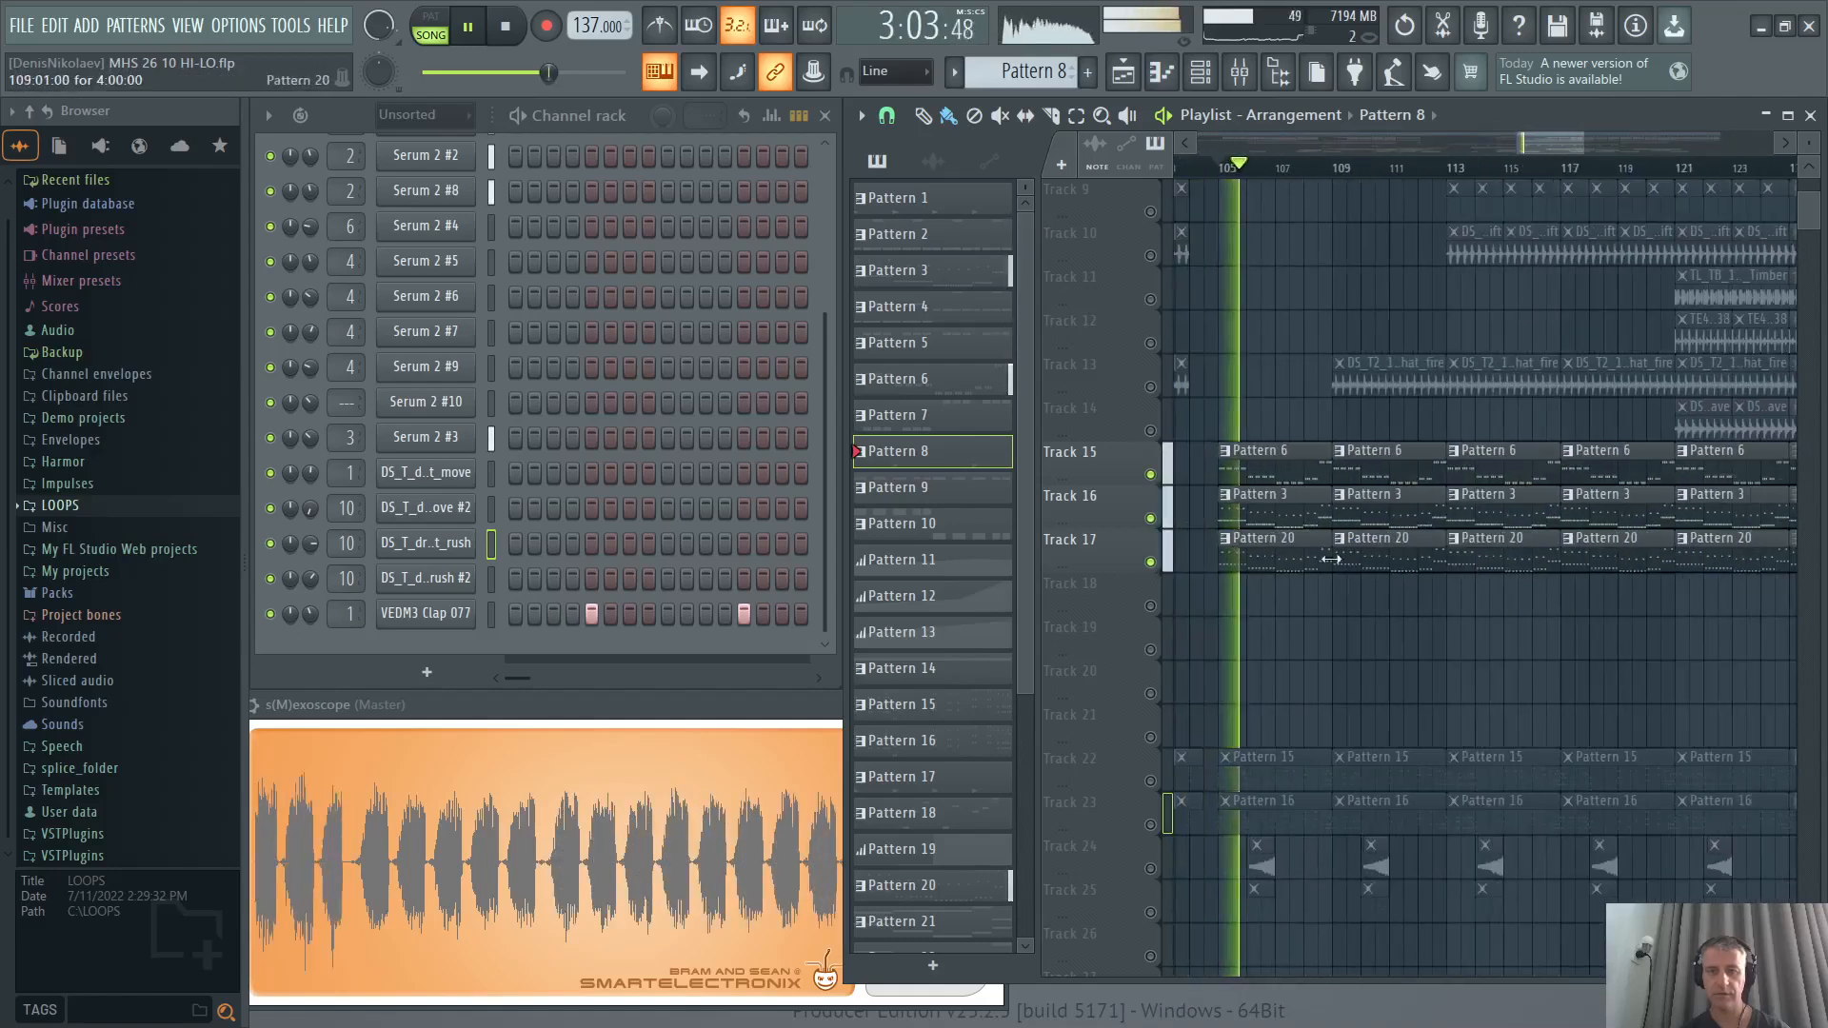
Examine the Serum 2 notes of Pattern 3 in the piano roll during playback, then close it.
{"action": "left_click", "coordinate": [913, 270]}
{"action": "scroll", "coordinate": [614, 285], "scroll_direction": "up", "scroll_amount": 2}
{"action": "left_click", "coordinate": [623, 227]}
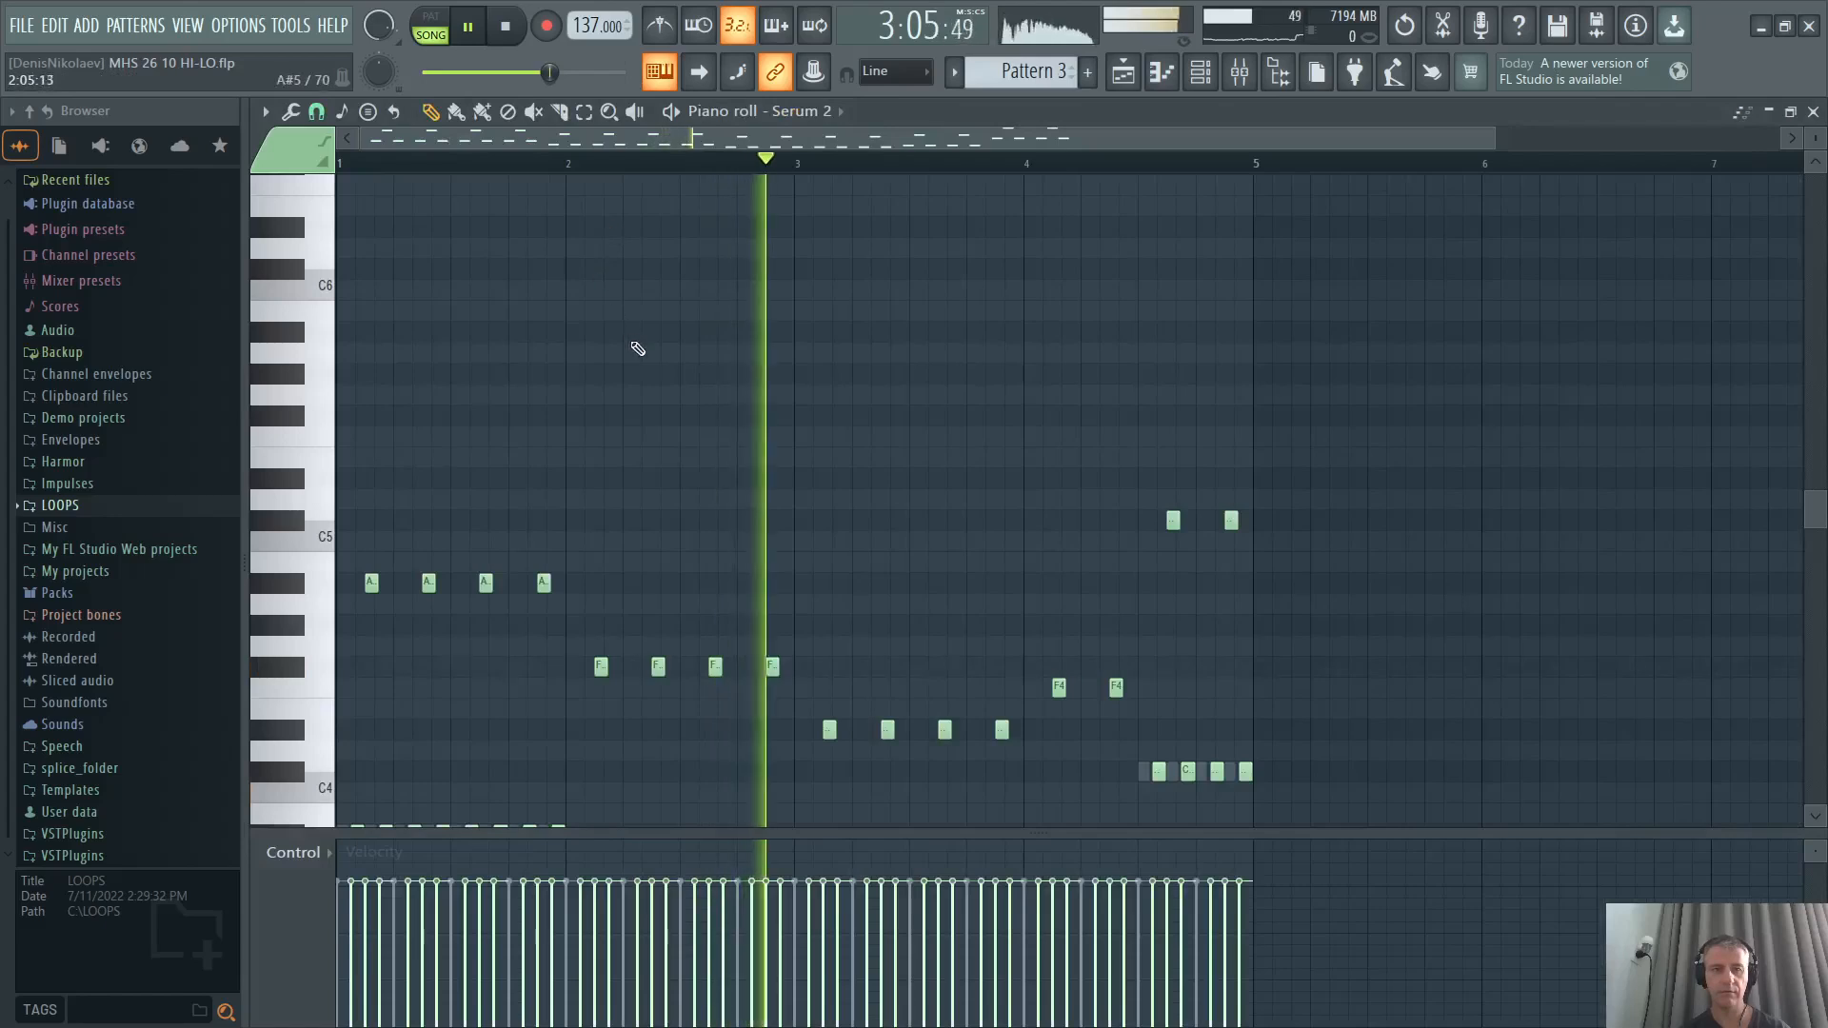
{"action": "scroll", "coordinate": [632, 346], "scroll_direction": "down", "scroll_amount": 3}
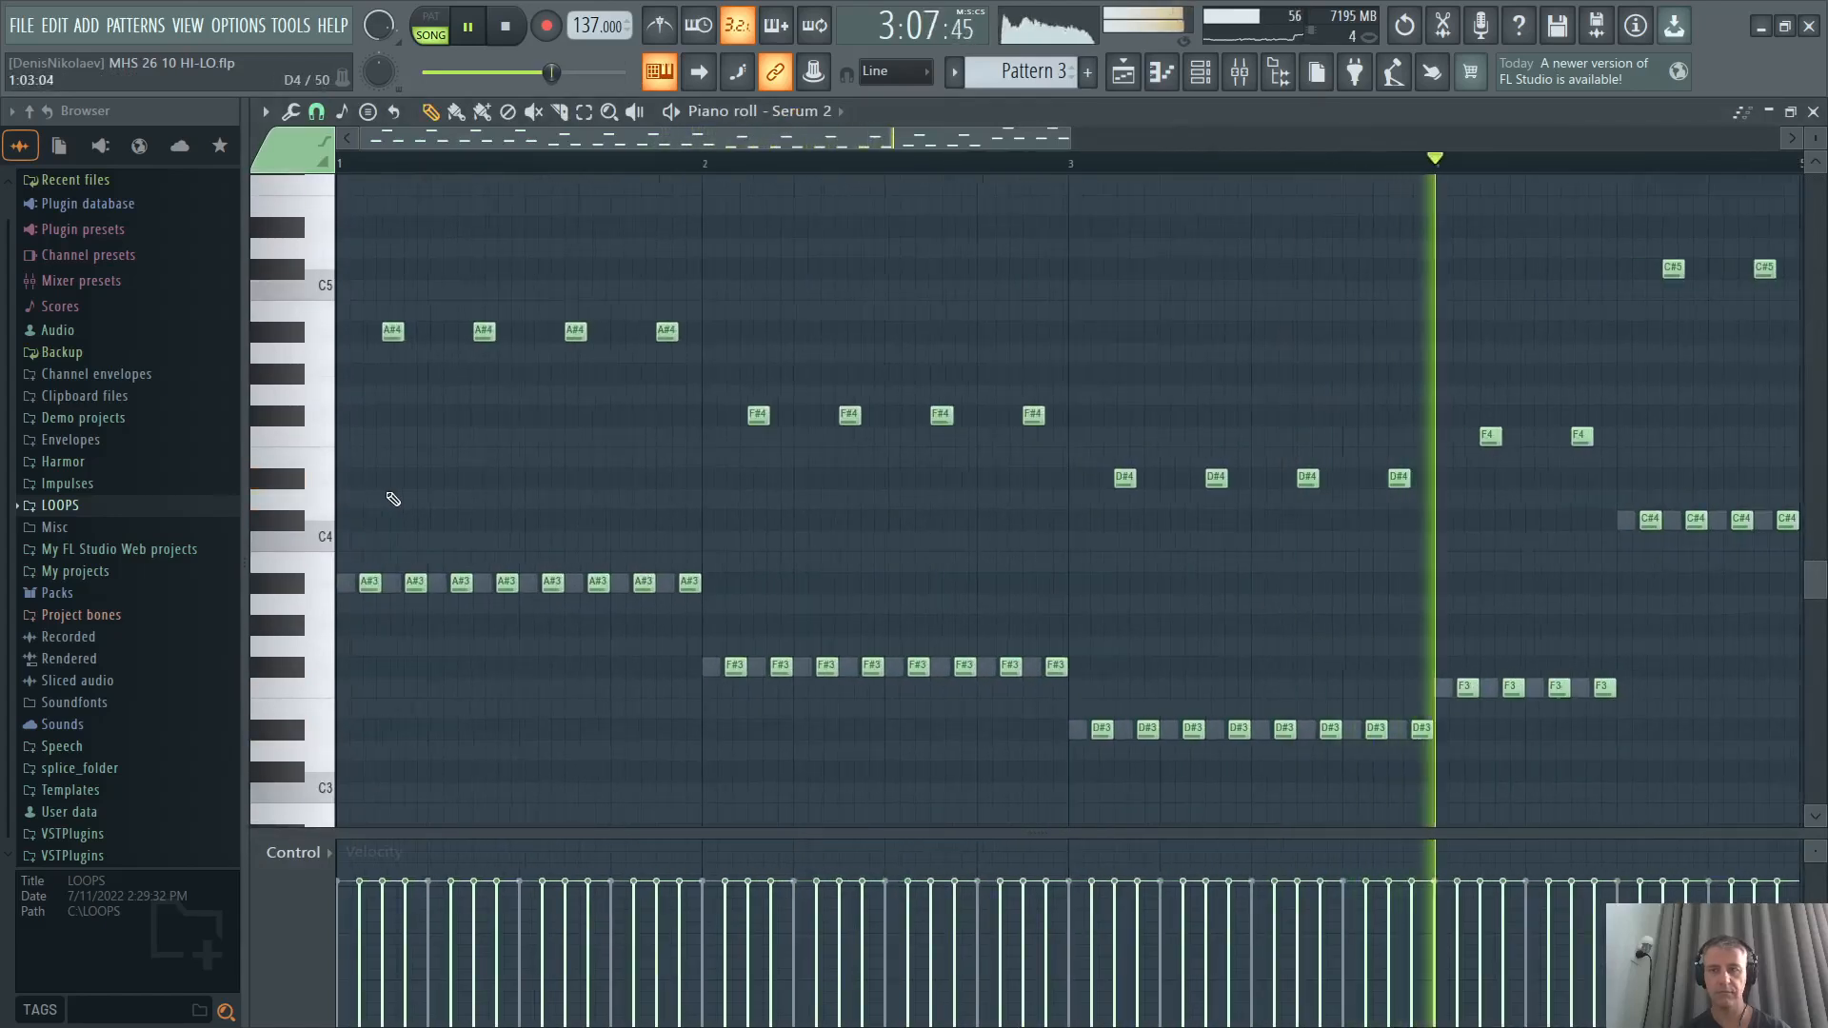
{"action": "scroll", "coordinate": [864, 505], "scroll_direction": "up", "scroll_amount": 2}
{"action": "key", "text": "Escape"}
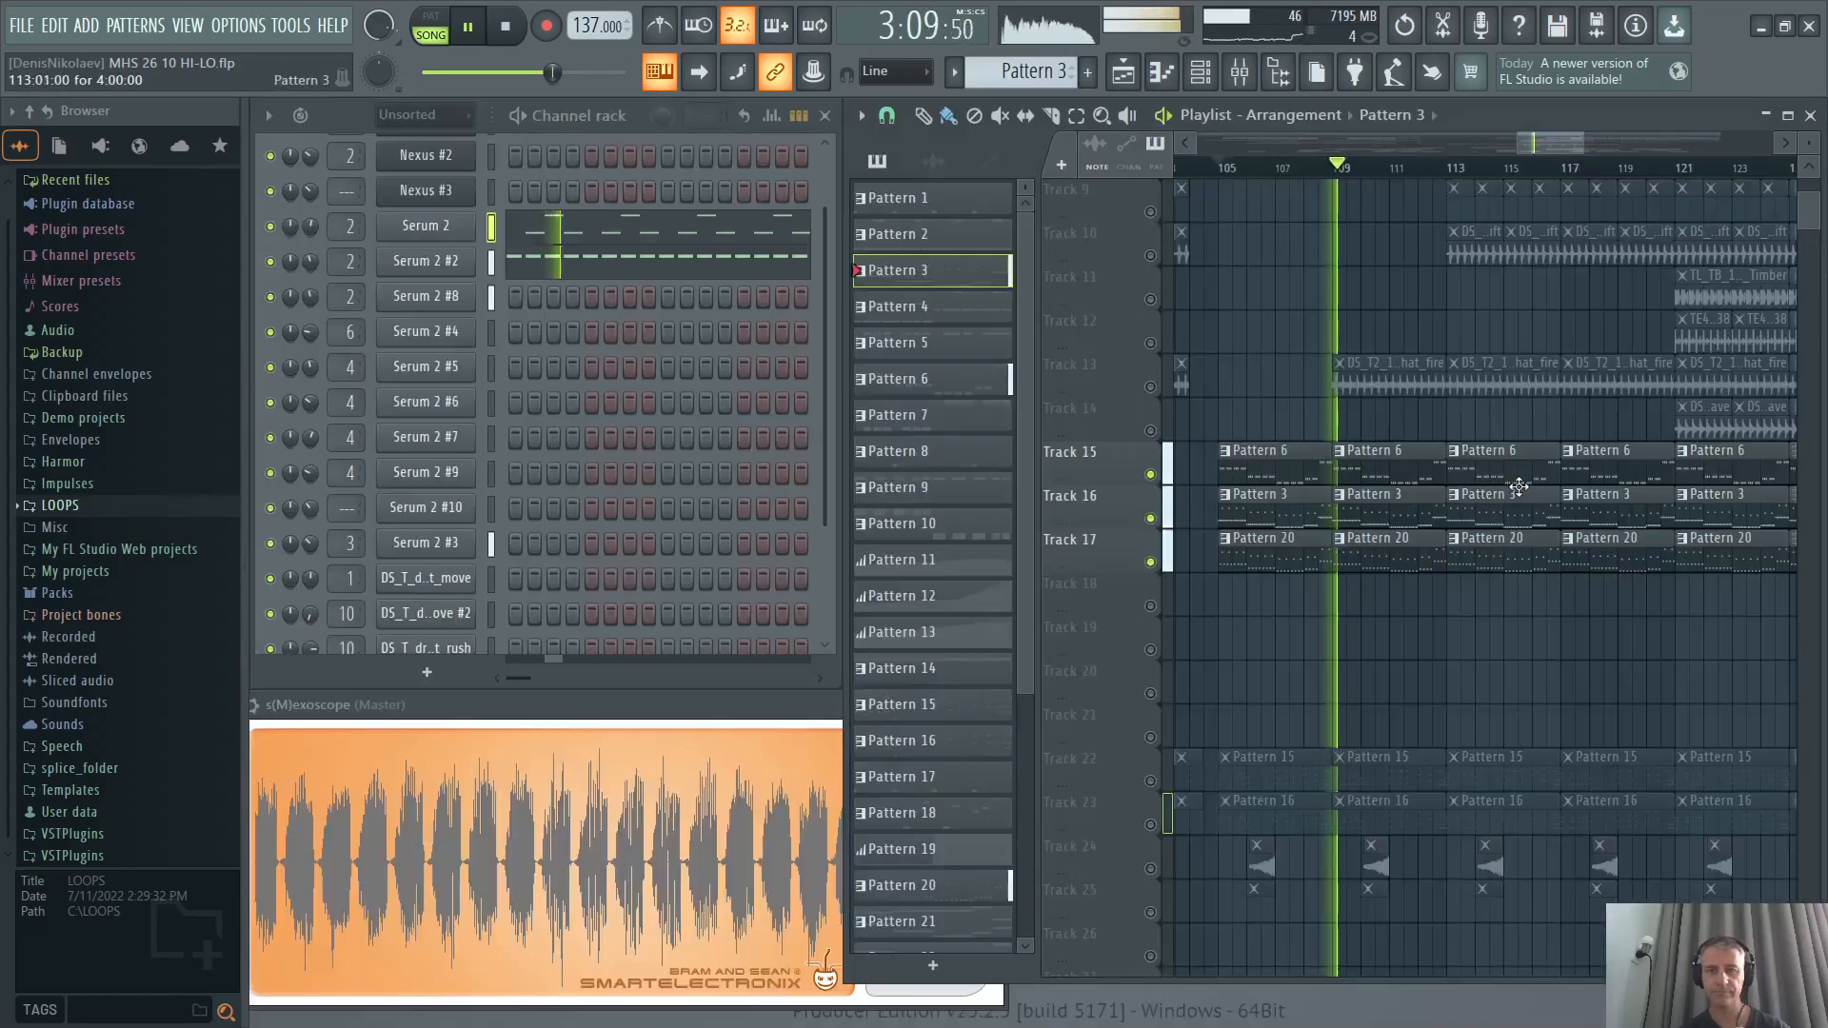
Select Pattern 20 on Track 17 to show its part, then listen to the soloed tracks from bar 137.
{"action": "left_click", "coordinate": [1282, 550]}
{"action": "scroll", "coordinate": [1450, 558], "scroll_direction": "down", "scroll_amount": 4}
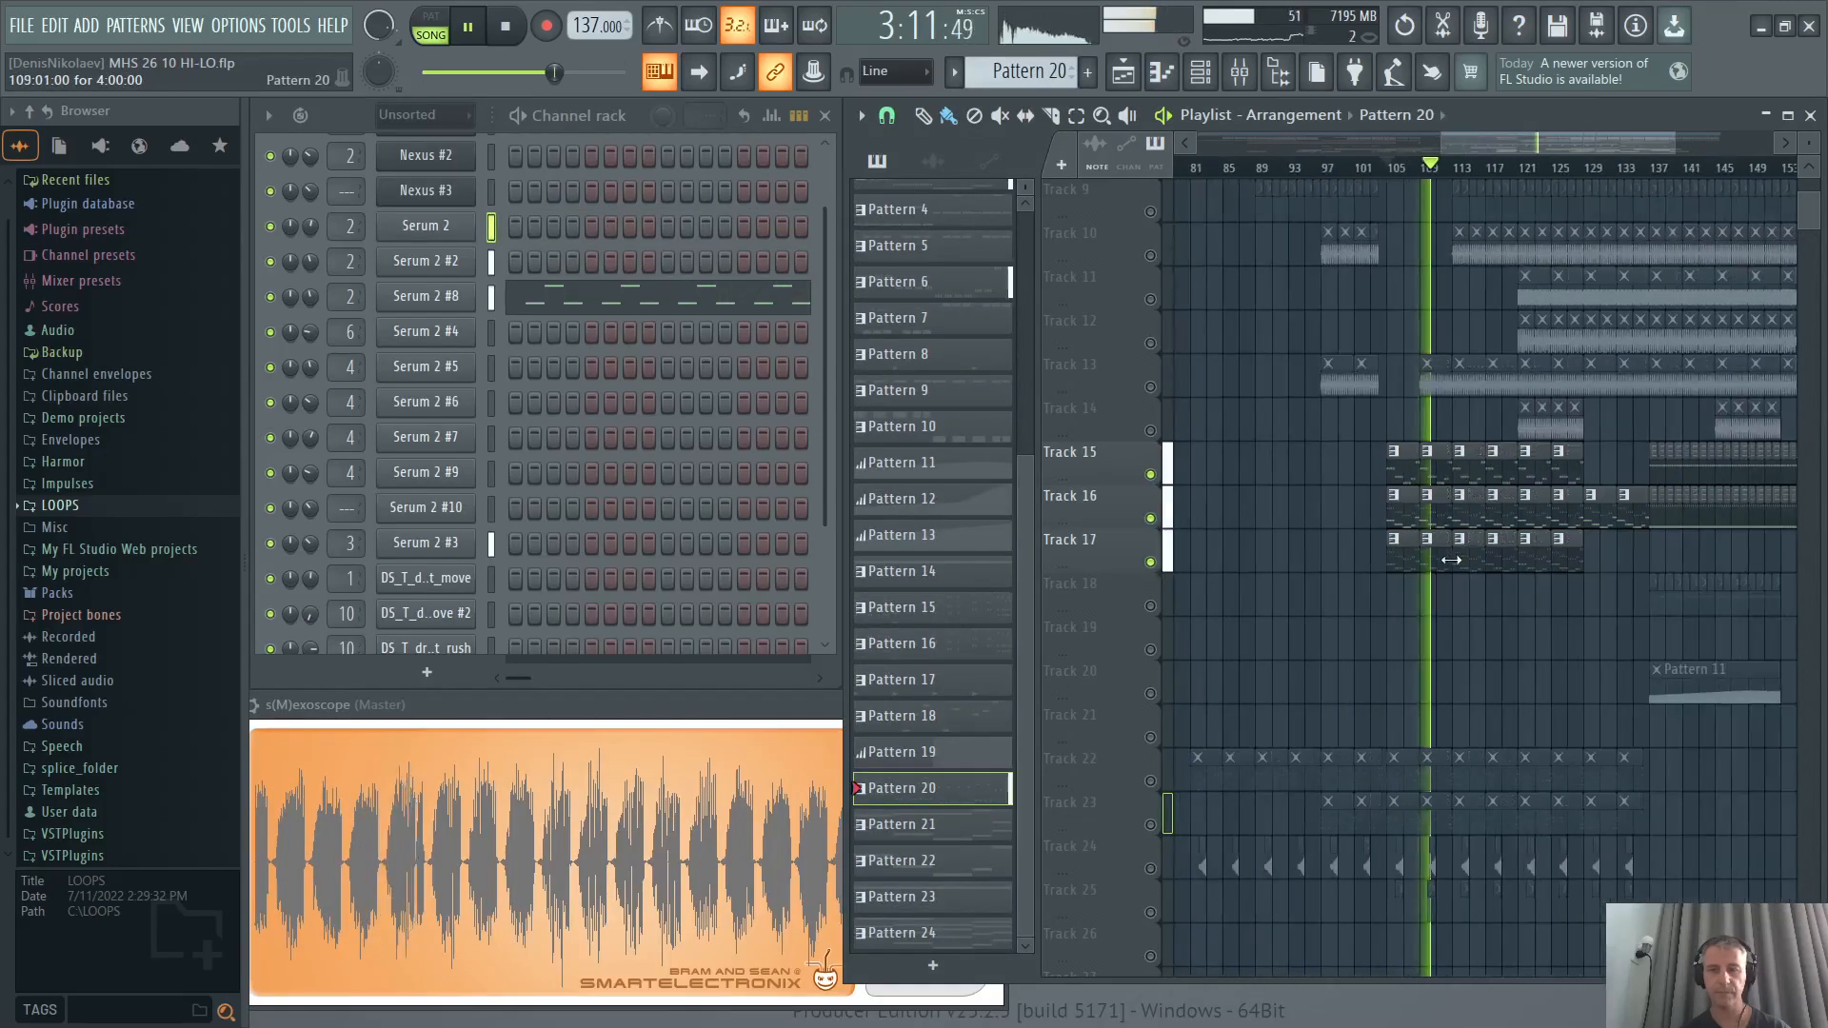
{"action": "scroll", "coordinate": [1733, 506], "scroll_direction": "up", "scroll_amount": 3}
{"action": "left_click", "coordinate": [1523, 181]}
{"action": "scroll", "coordinate": [1521, 620], "scroll_direction": "down", "scroll_amount": 4}
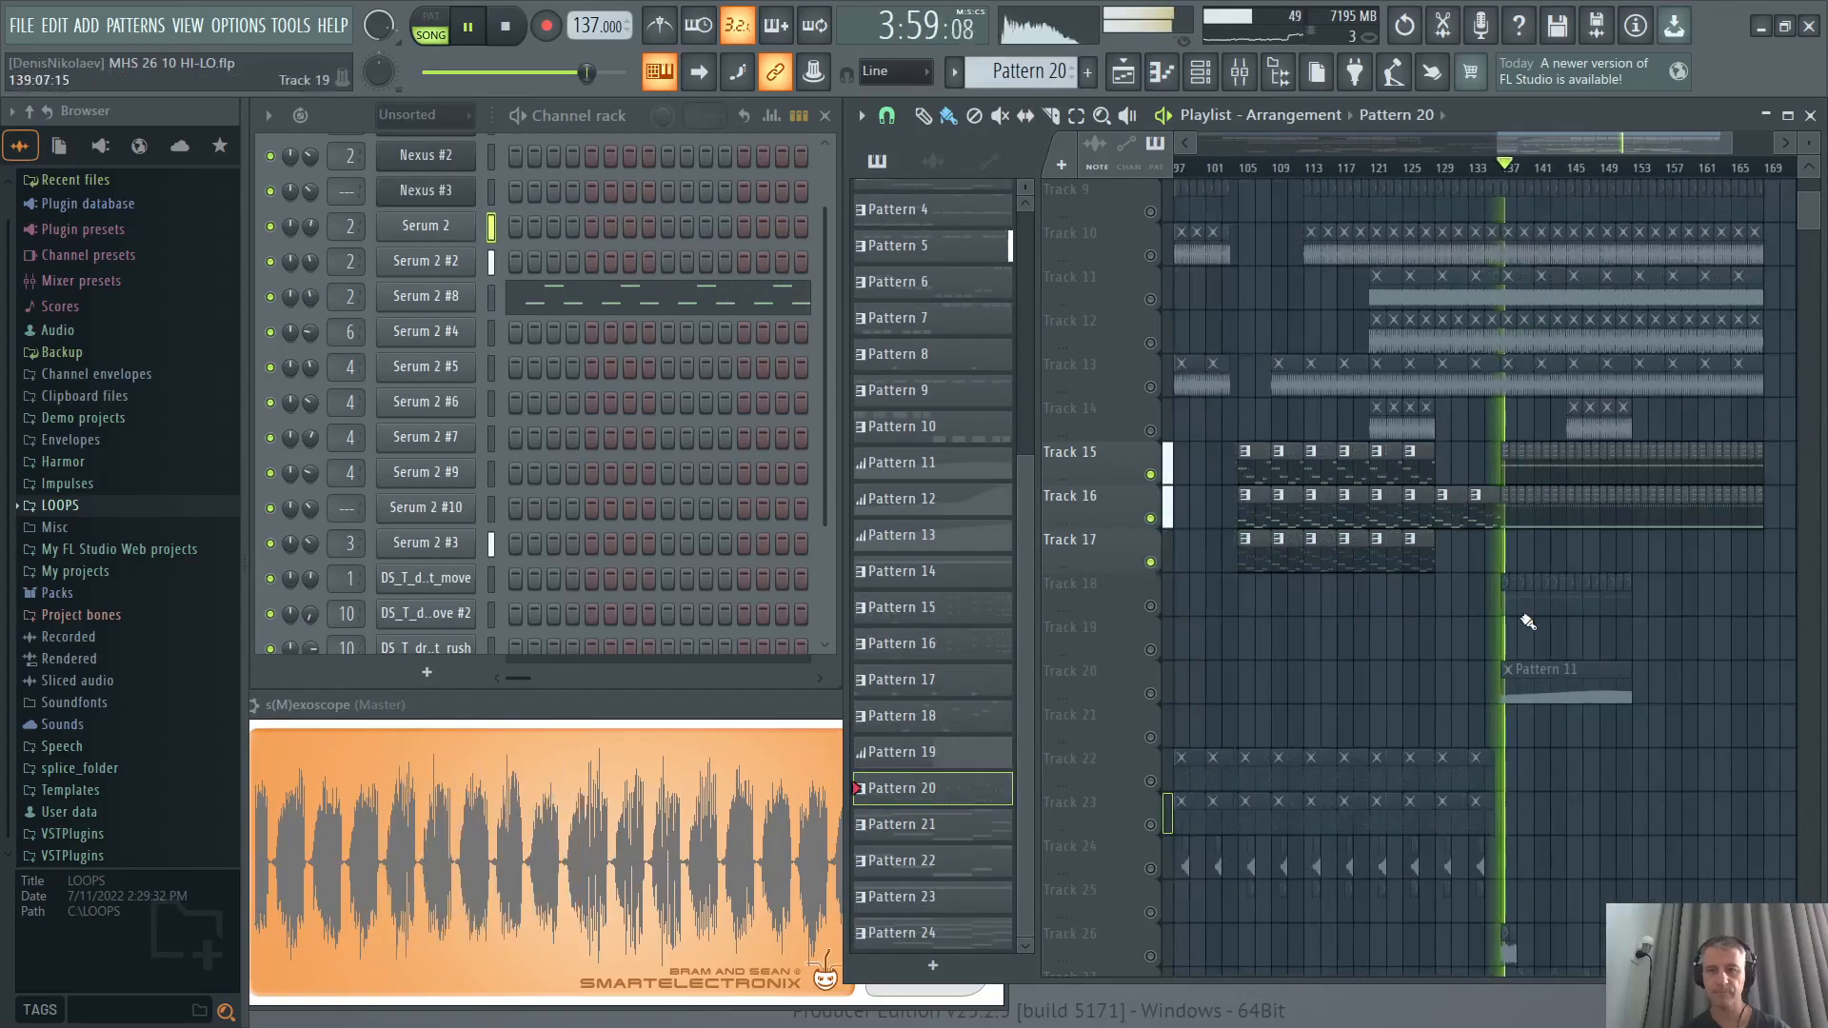
{"action": "scroll", "coordinate": [1470, 633], "scroll_direction": "down", "scroll_amount": 4}
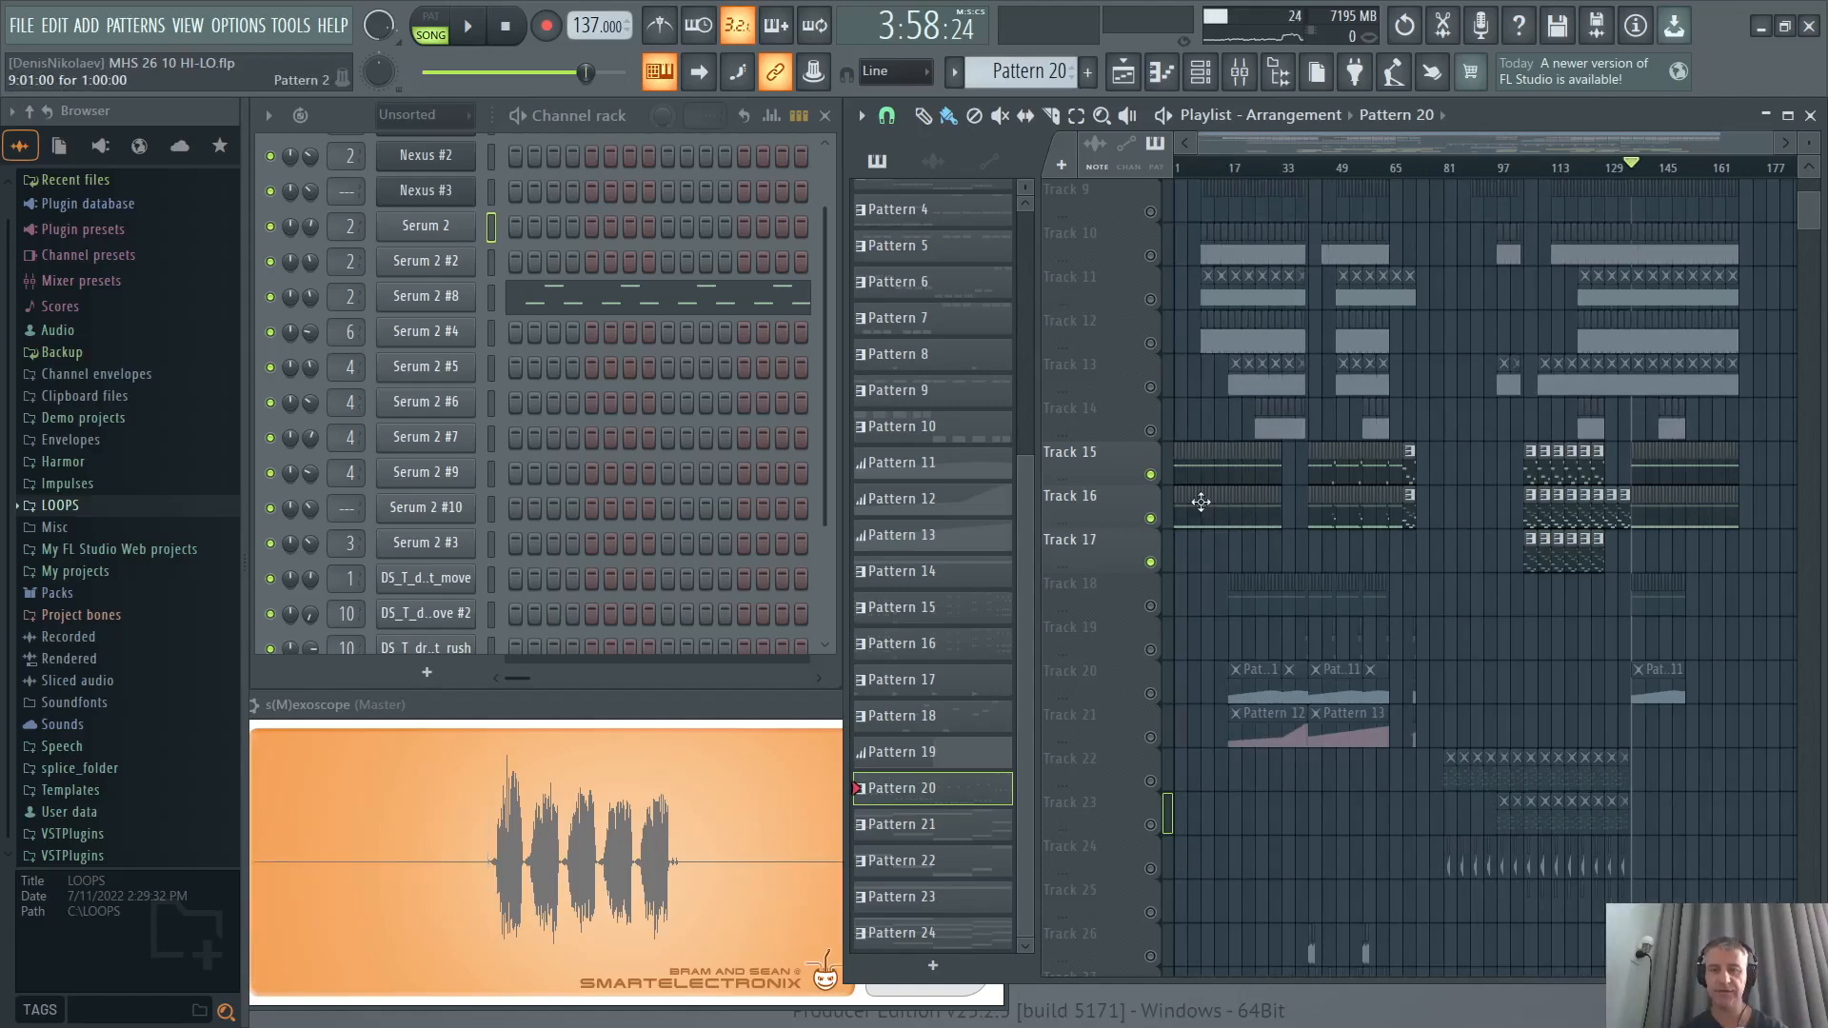
Solo Track 17 in the playlist, focusing on the section from bar 105.
{"action": "scroll", "coordinate": [1666, 523], "scroll_direction": "up", "scroll_amount": 3}
{"action": "scroll", "coordinate": [1332, 569], "scroll_direction": "up", "scroll_amount": 3}
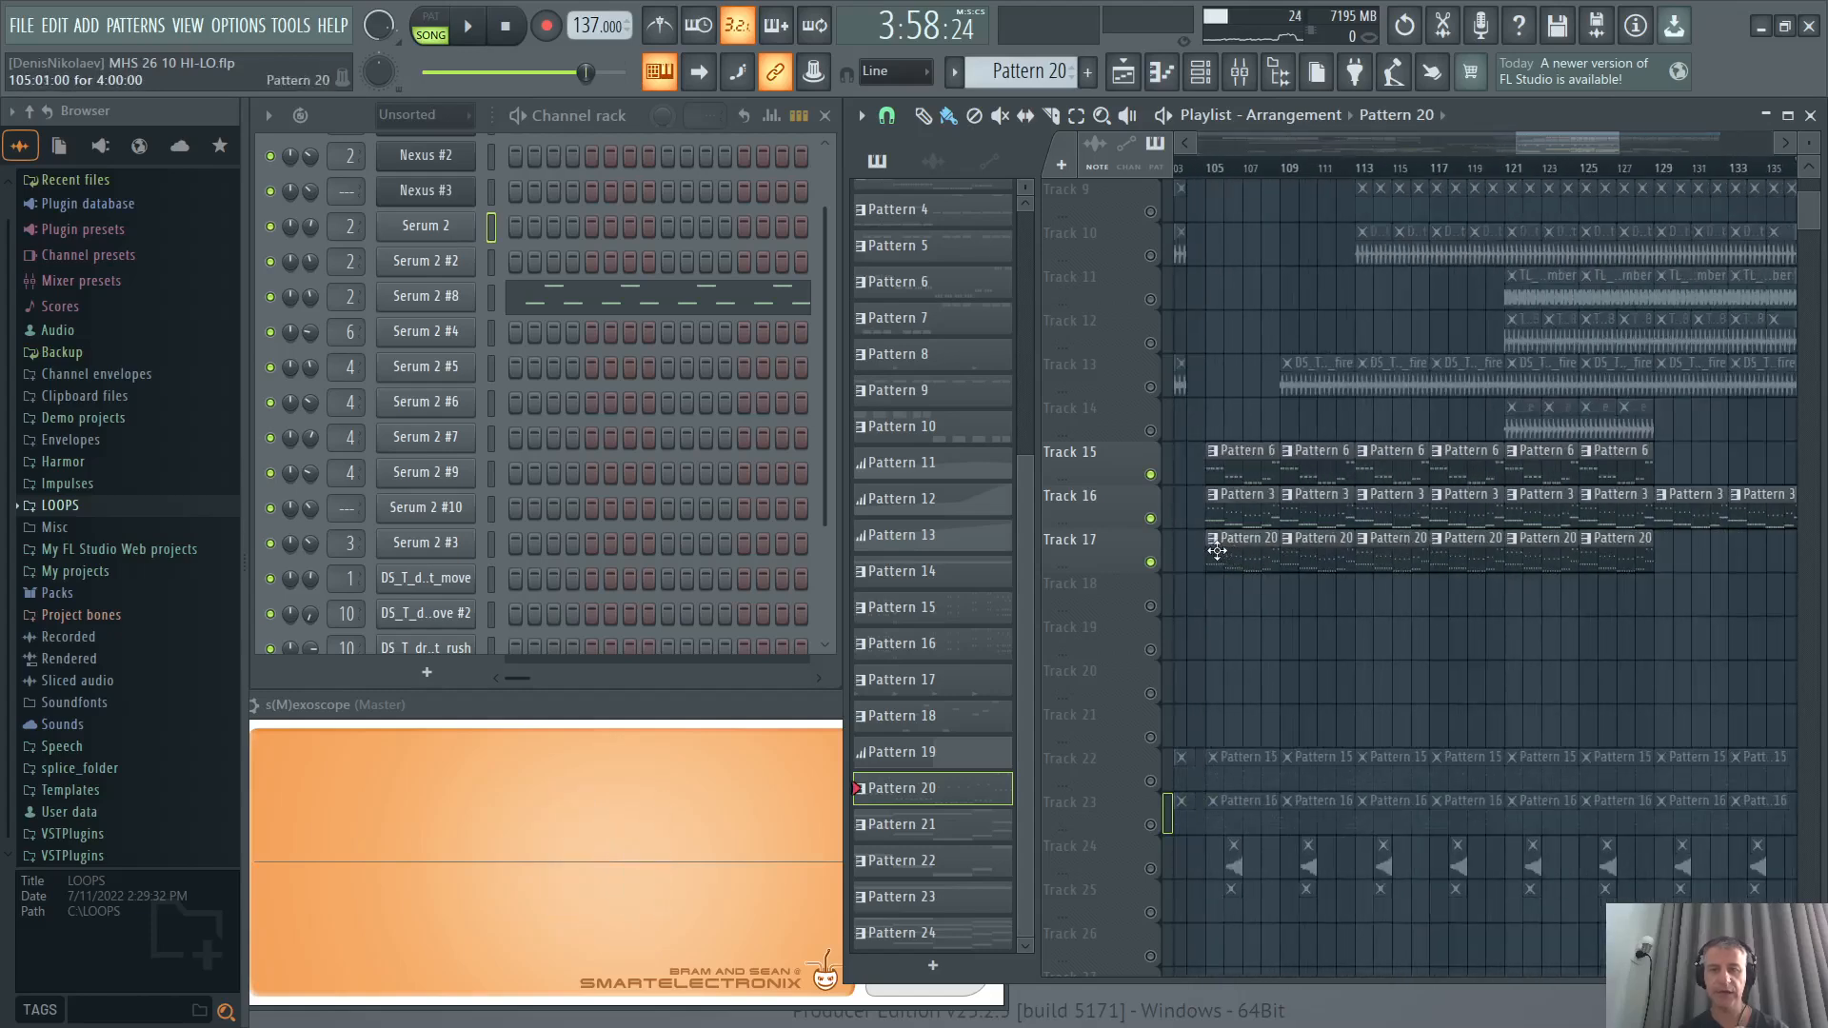
{"action": "right_click", "coordinate": [1149, 562]}
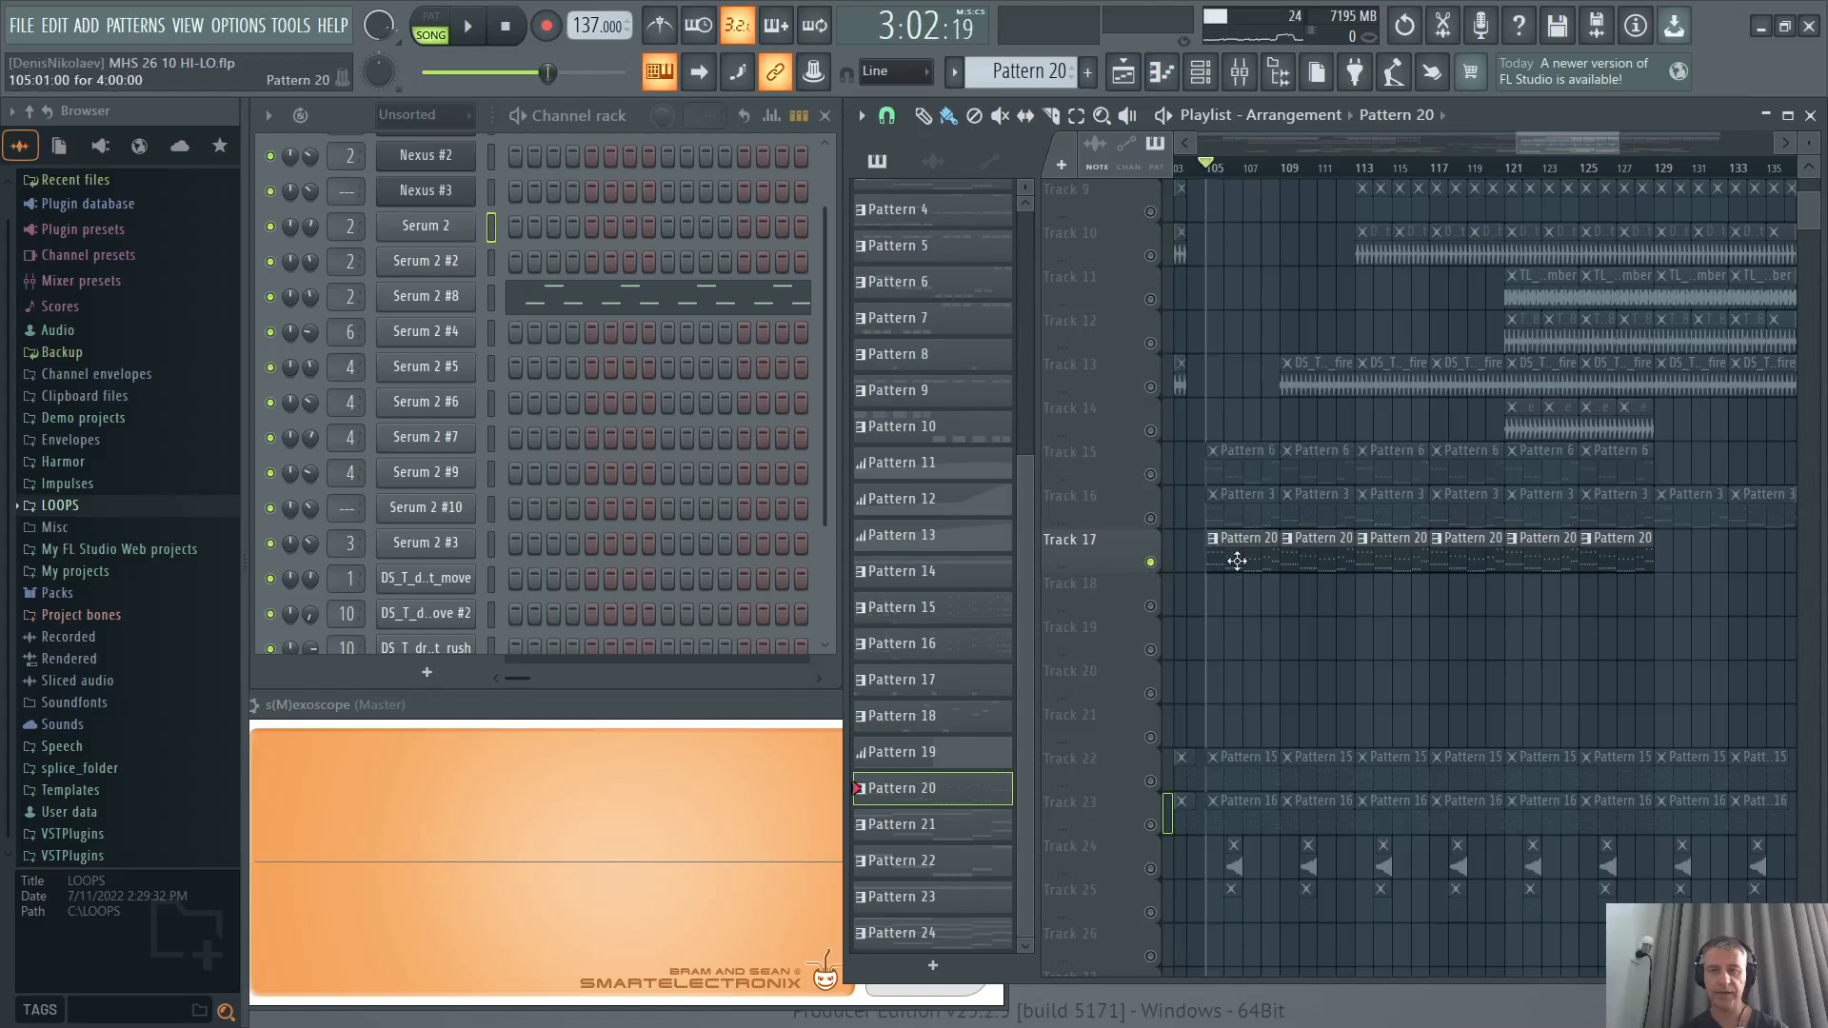
Examine the Serum 2 #8 notes of Pattern 20 in the piano roll during playback, then close it.
{"action": "left_click", "coordinate": [575, 312]}
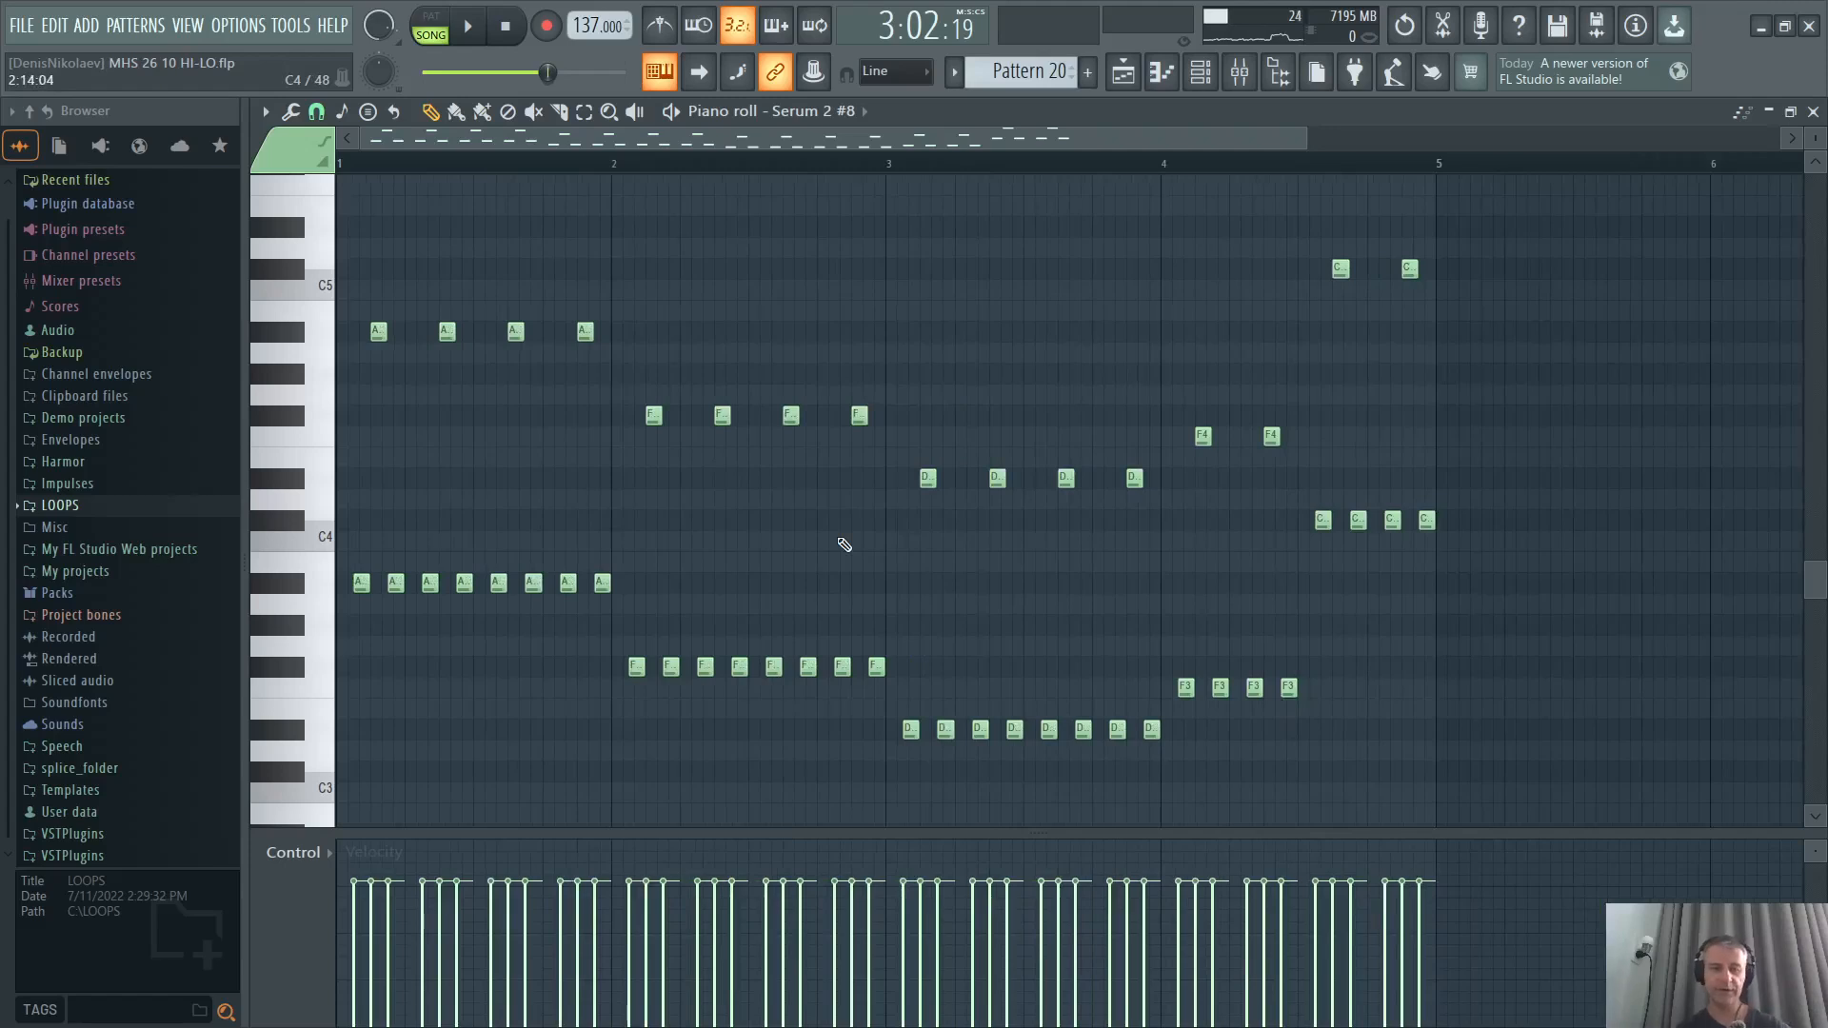
{"action": "key", "text": "space"}
{"action": "scroll", "coordinate": [461, 546], "scroll_direction": "up", "scroll_amount": 2}
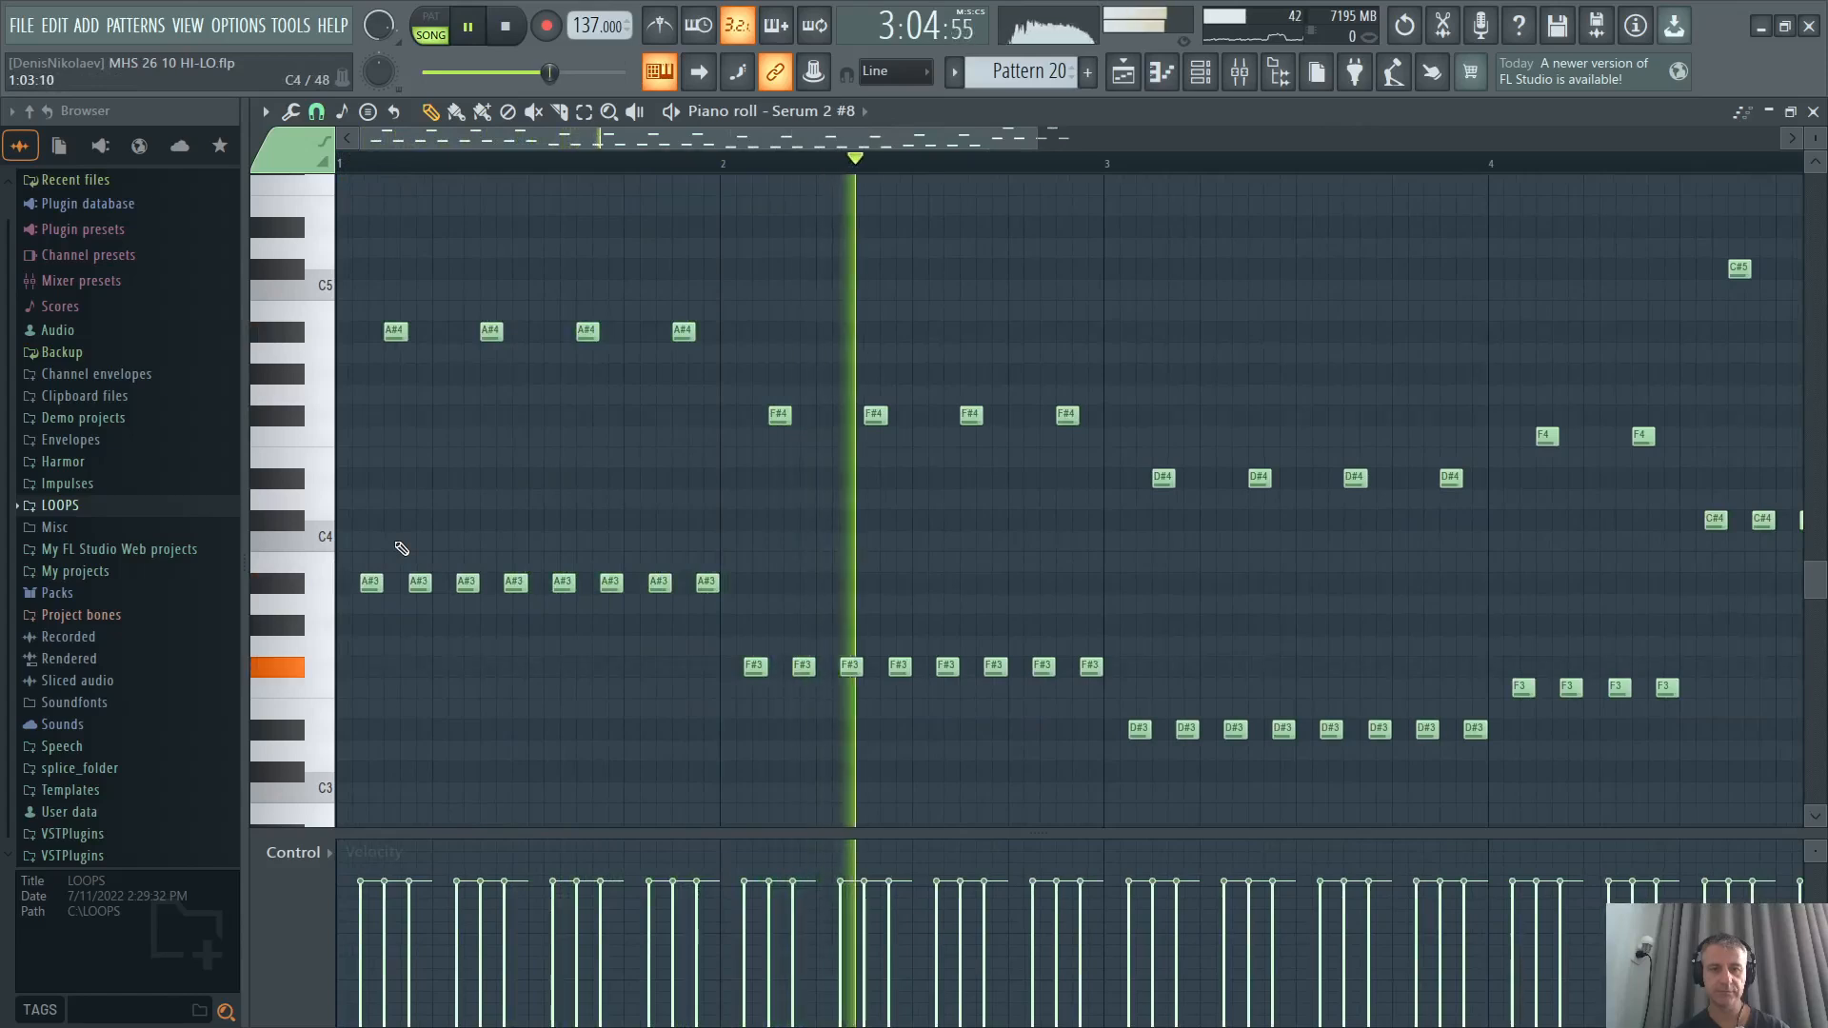
{"action": "key", "text": "space"}
{"action": "scroll", "coordinate": [428, 531], "scroll_direction": "down", "scroll_amount": 2}
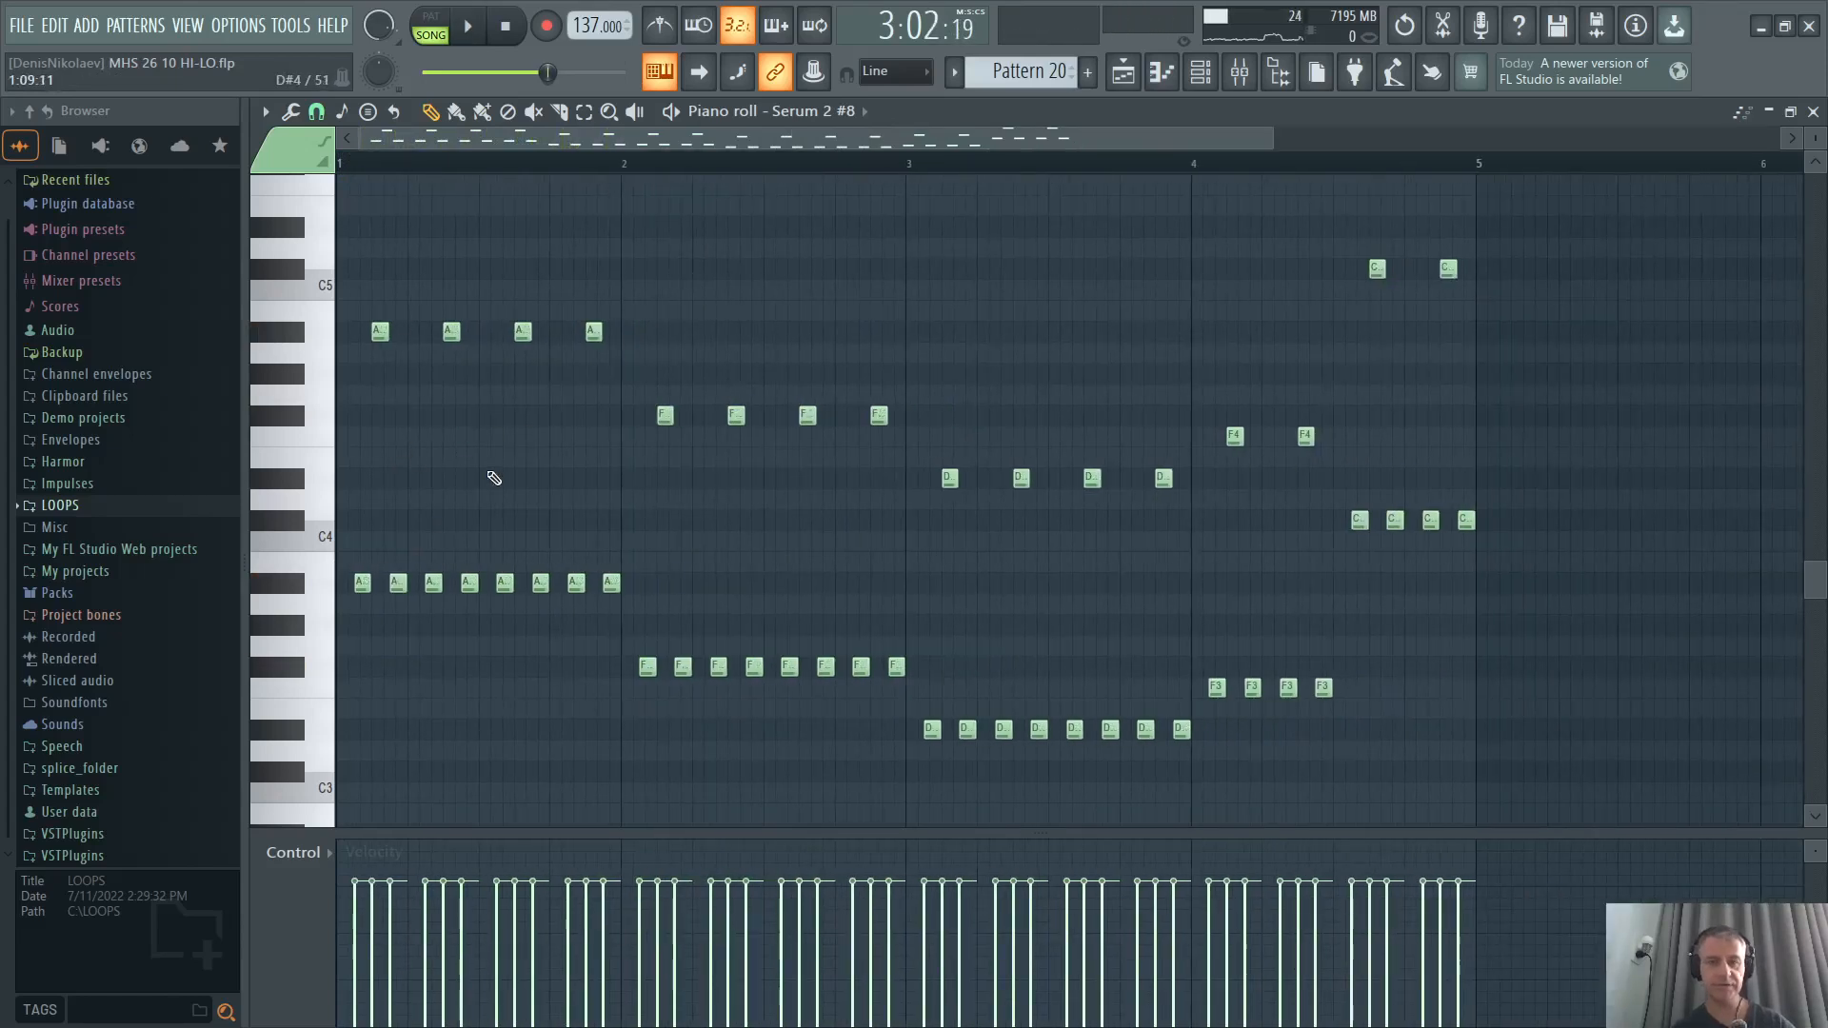
{"action": "key", "text": "F7"}
Select Pattern 3 from its Track 16 clip, switch to pattern mode and play it.
{"action": "scroll", "coordinate": [1245, 529], "scroll_direction": "down", "scroll_amount": 2}
{"action": "scroll", "coordinate": [1280, 466], "scroll_direction": "up", "scroll_amount": 2}
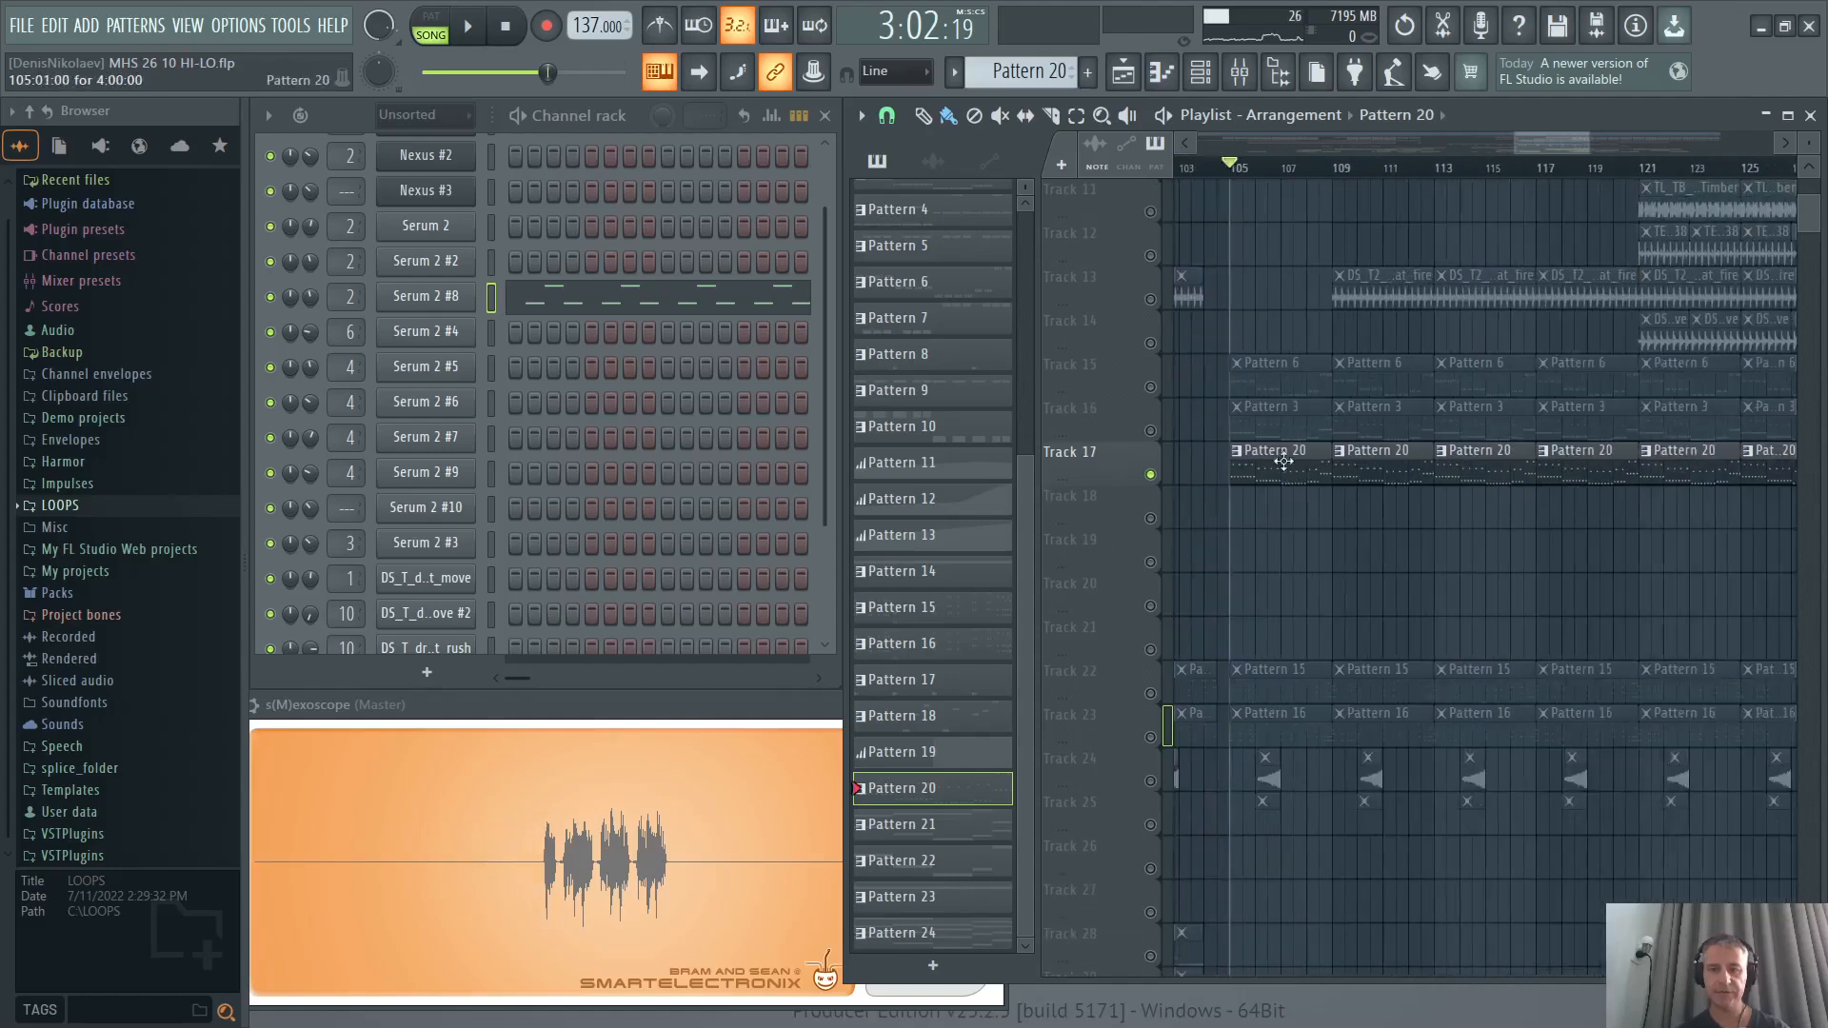
{"action": "left_click", "coordinate": [1268, 414]}
{"action": "left_click", "coordinate": [432, 28]}
{"action": "scroll", "coordinate": [600, 376], "scroll_direction": "up", "scroll_amount": 2}
{"action": "key", "text": "space"}
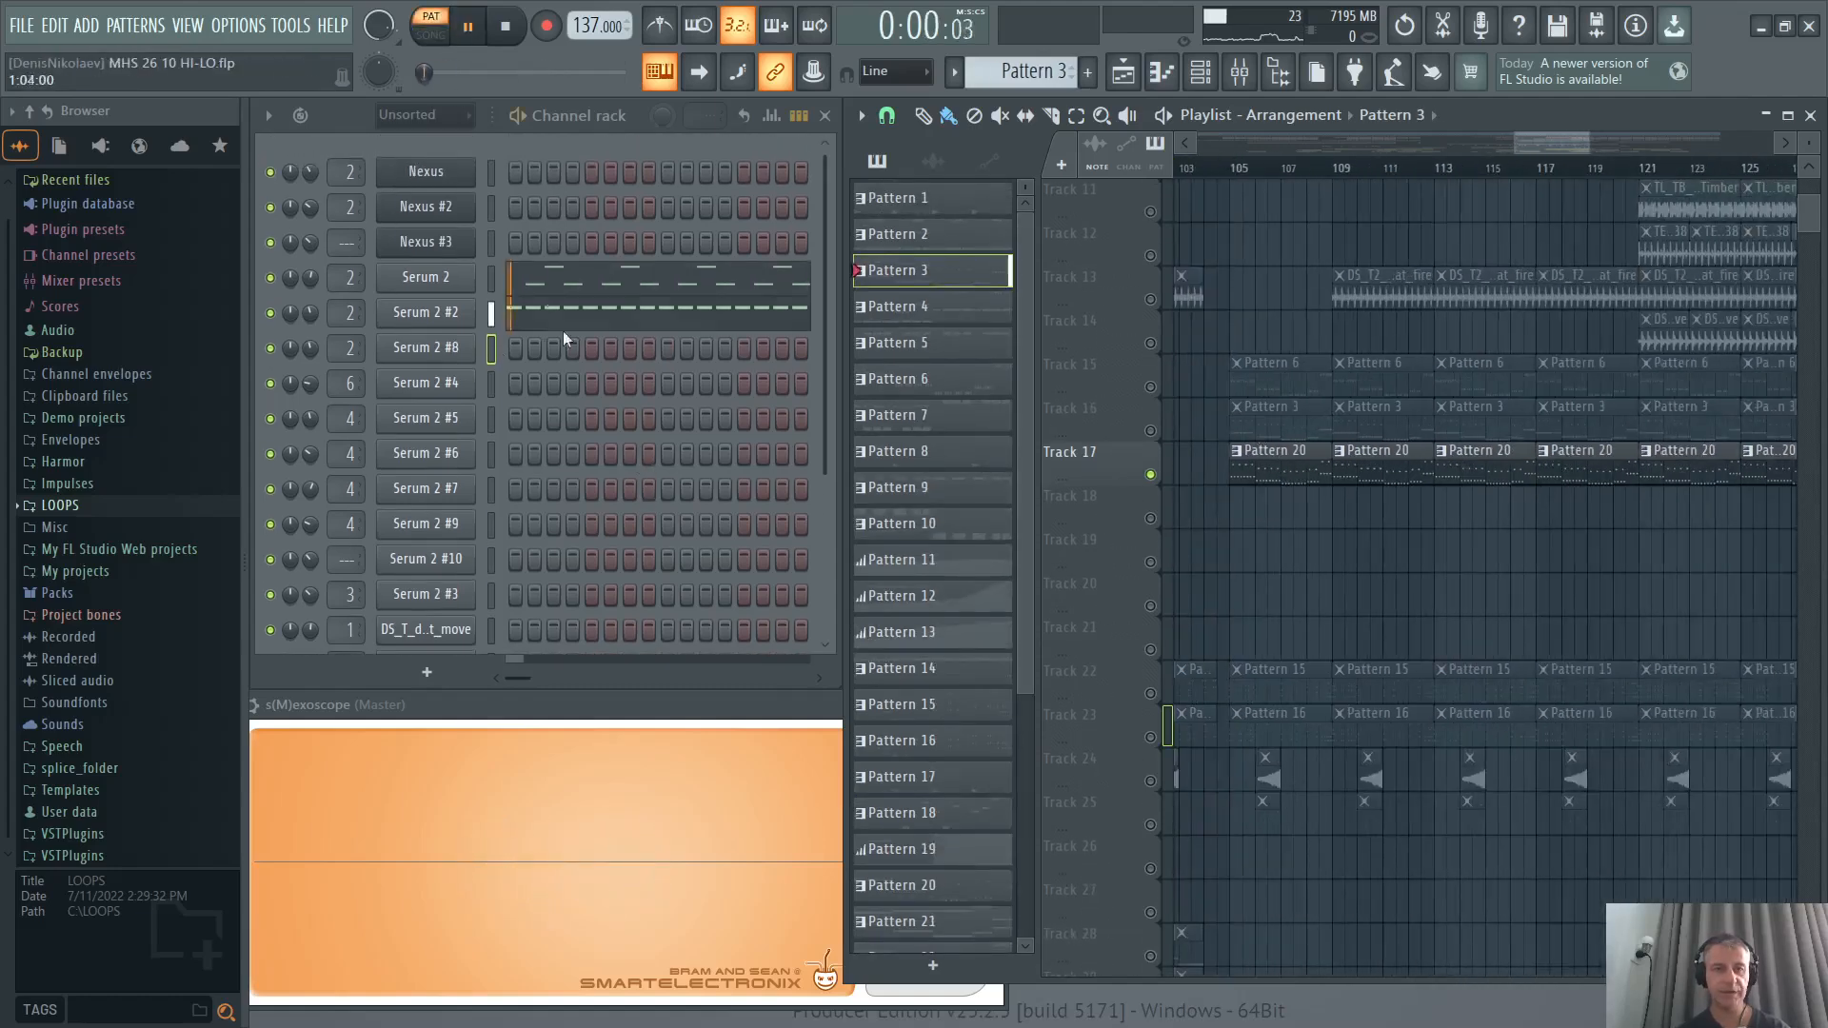
Solo the Serum 2 channel, open its plugin window and stop playback.
{"action": "left_click", "coordinate": [399, 284]}
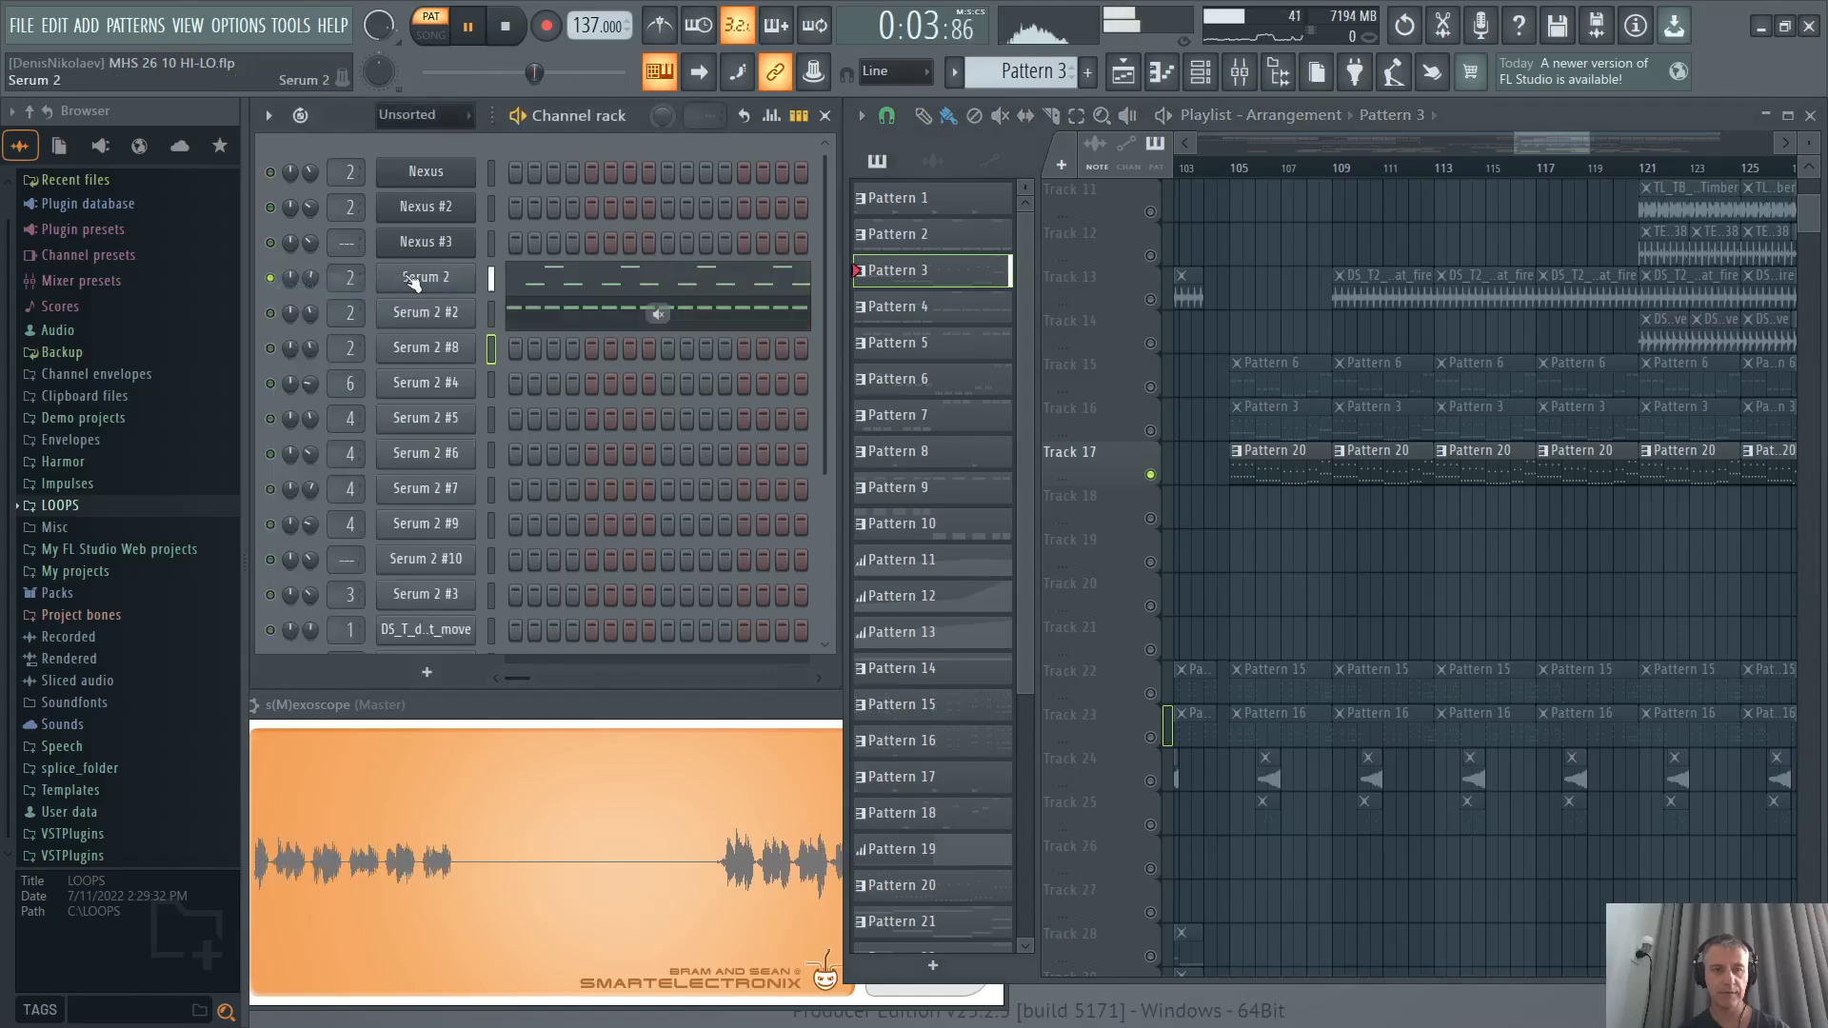
{"action": "left_click", "coordinate": [413, 283]}
{"action": "key", "text": "space"}
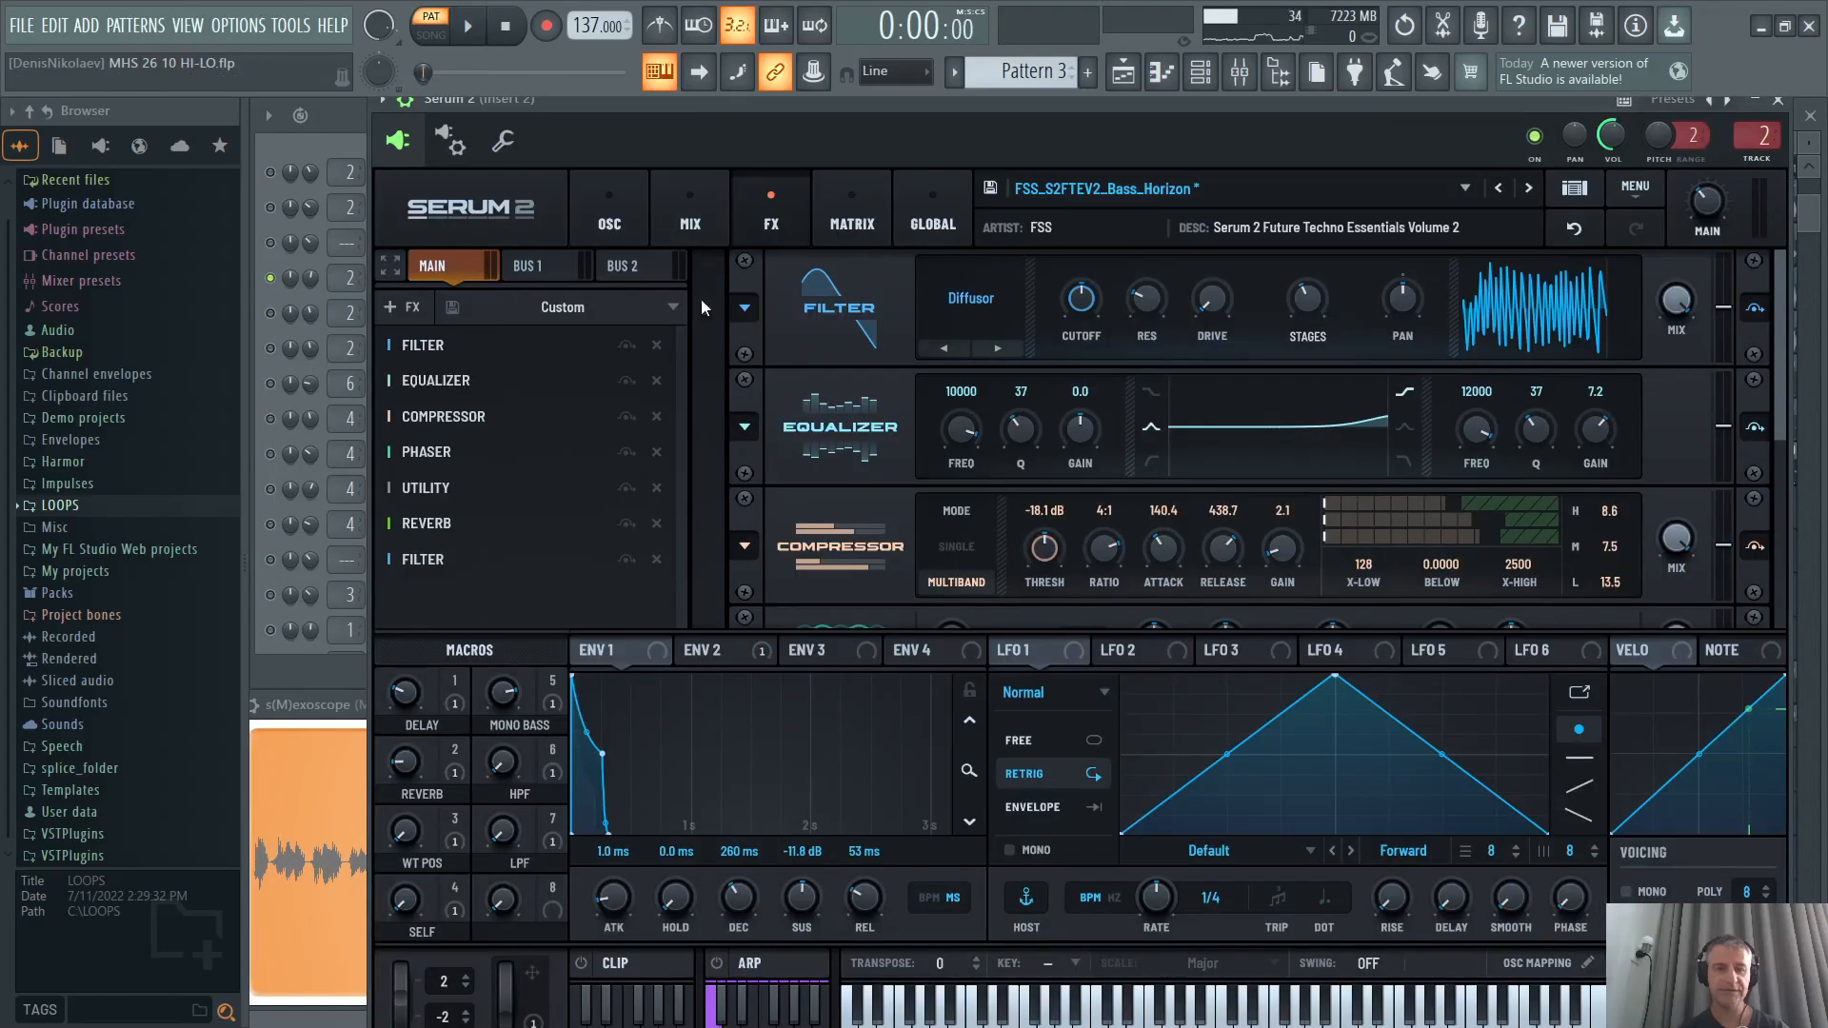
Compare the bass with the last Filter and the Phaser bypassed in Serum 2's effects chain, re-enabling the Phaser during playback.
{"action": "left_click", "coordinate": [625, 560]}
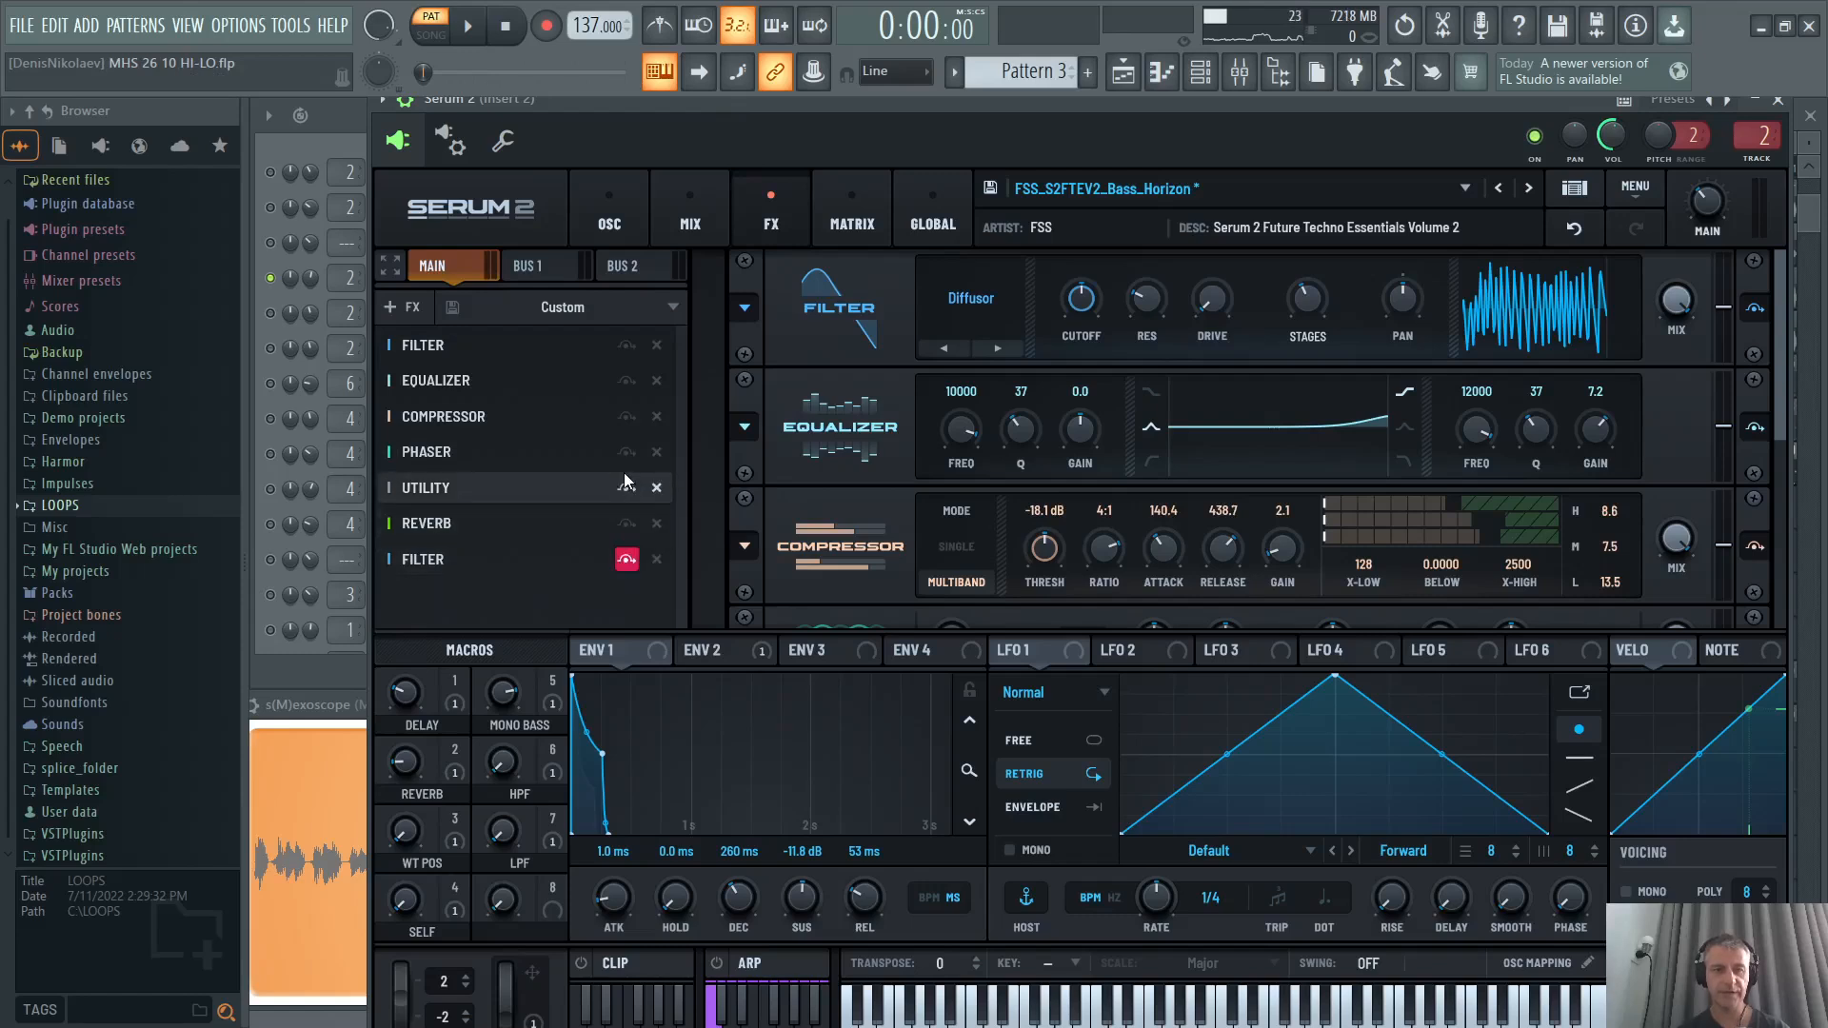
{"action": "left_click", "coordinate": [626, 453]}
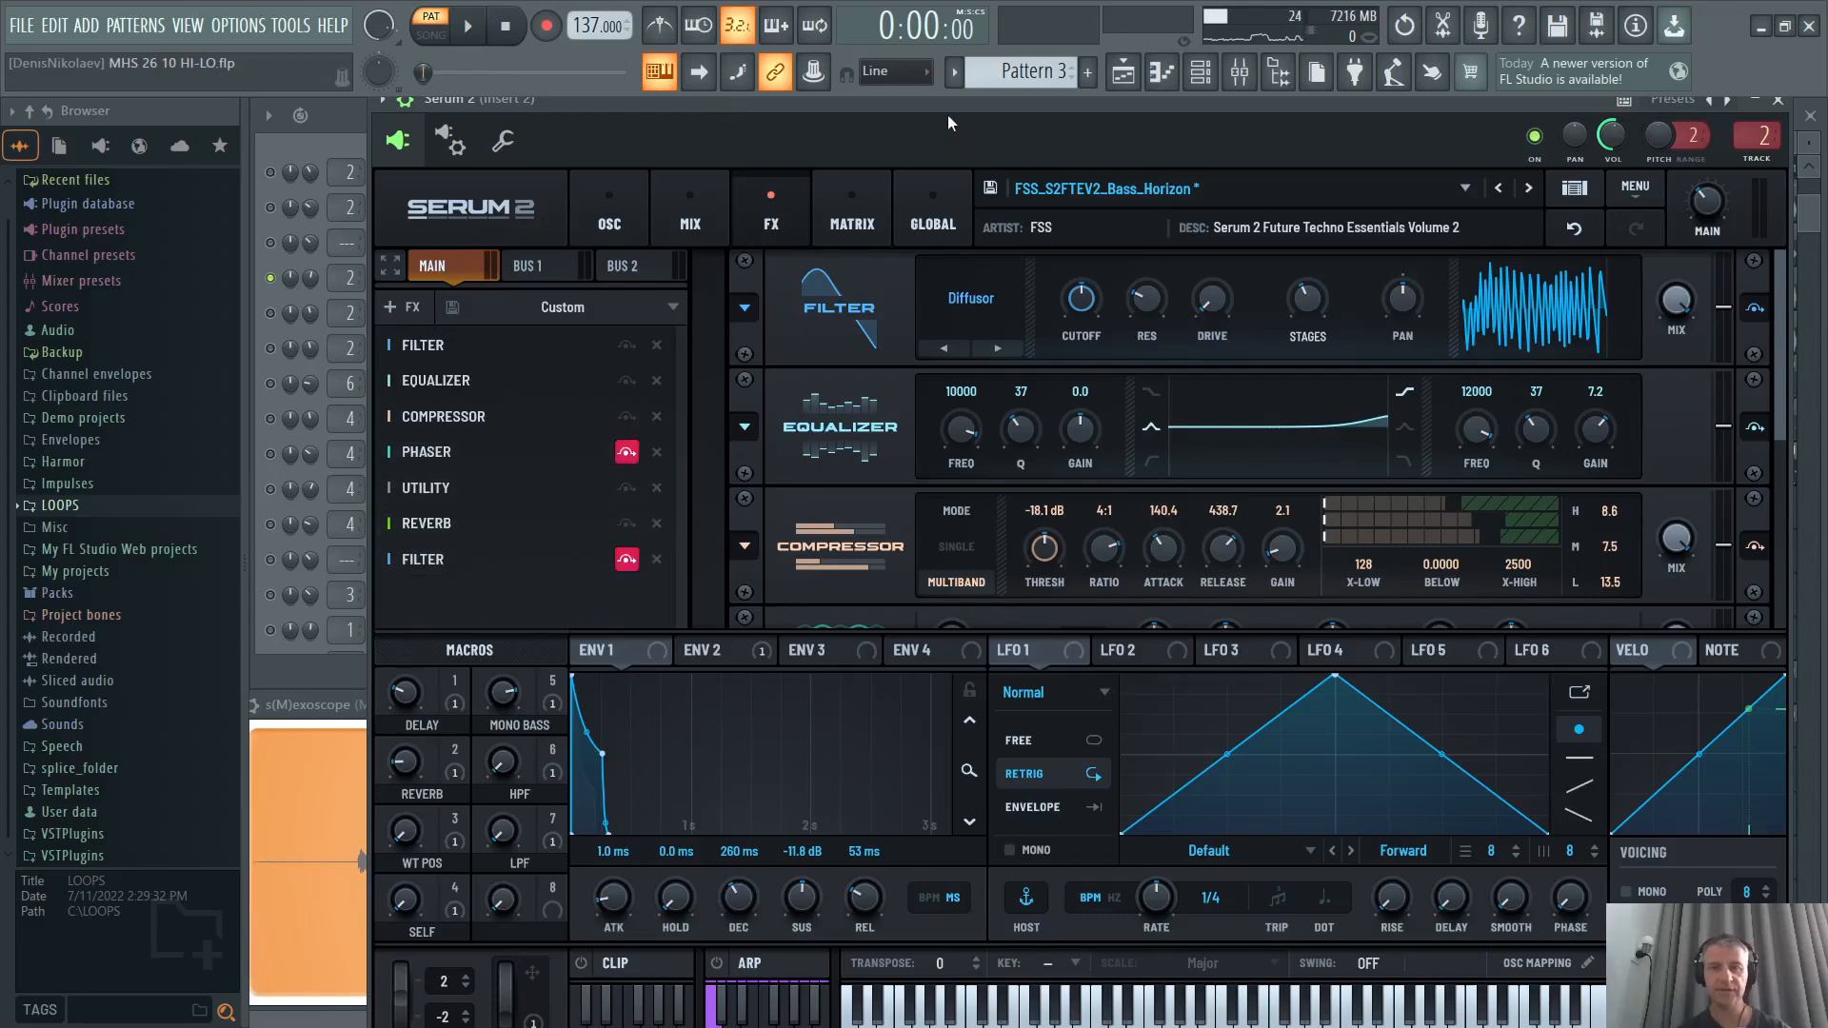
{"action": "key", "text": "space"}
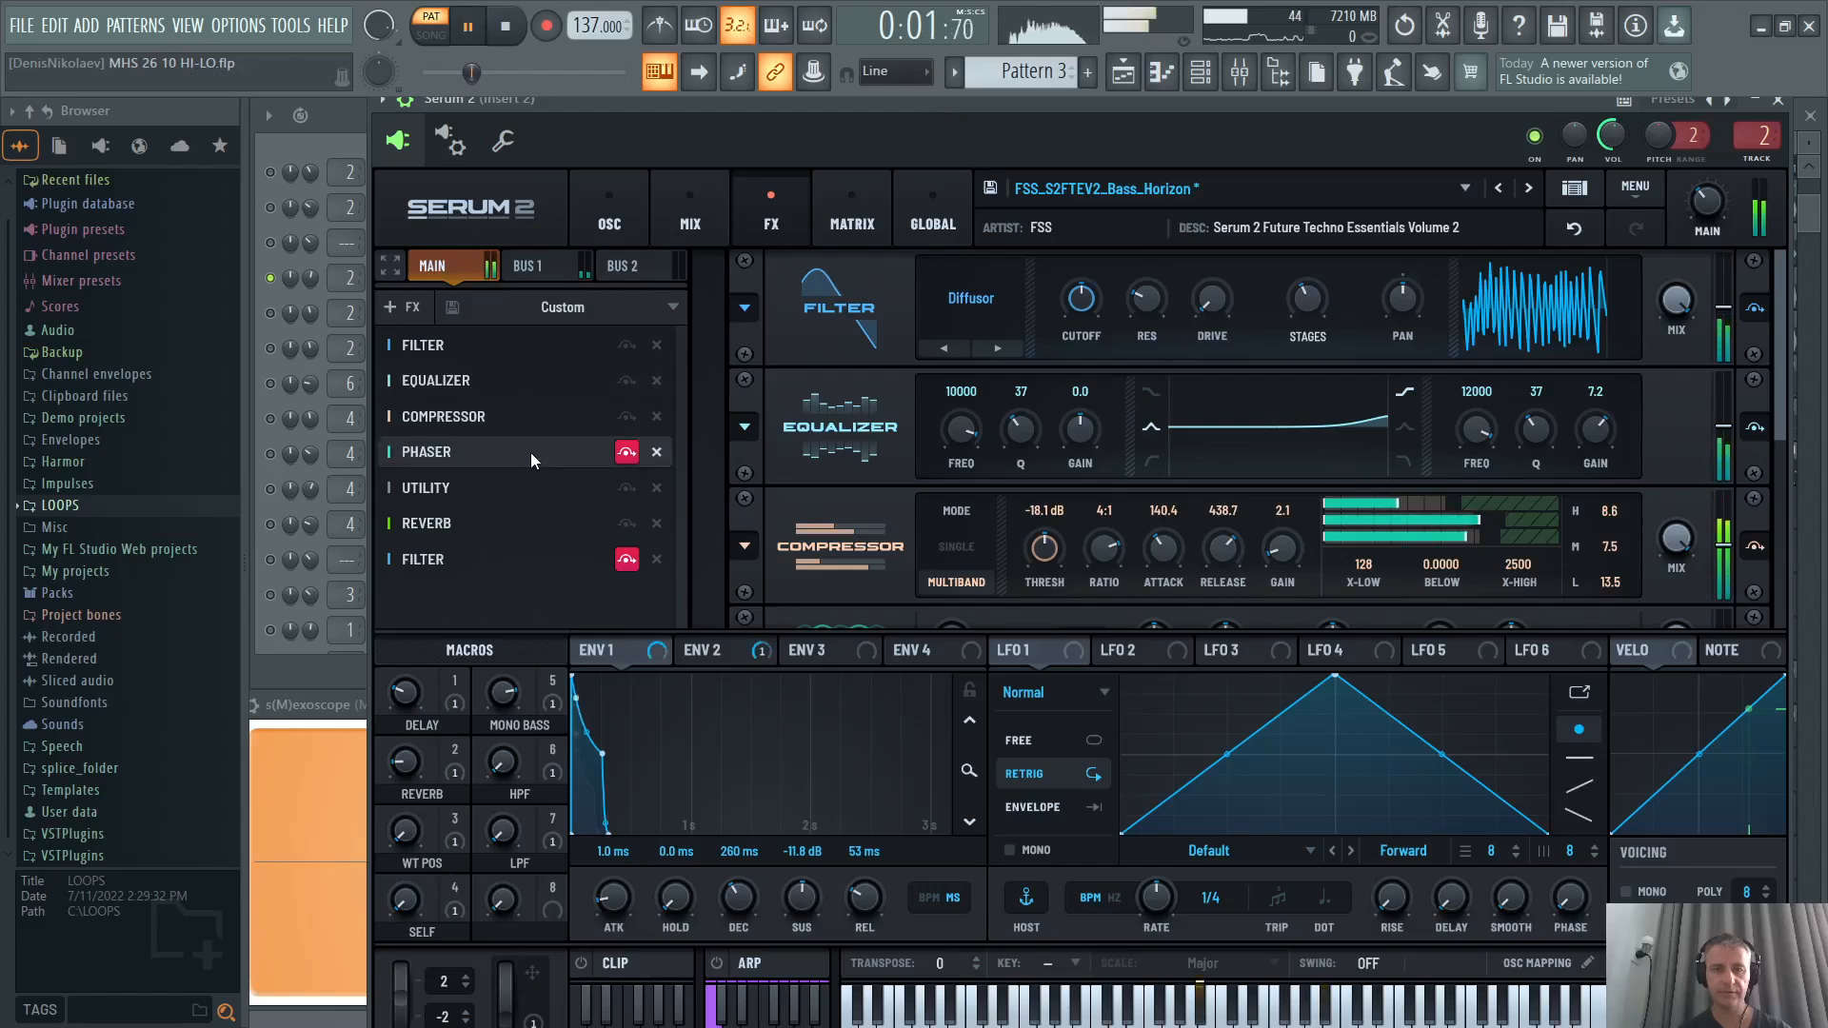
{"action": "left_click", "coordinate": [626, 453]}
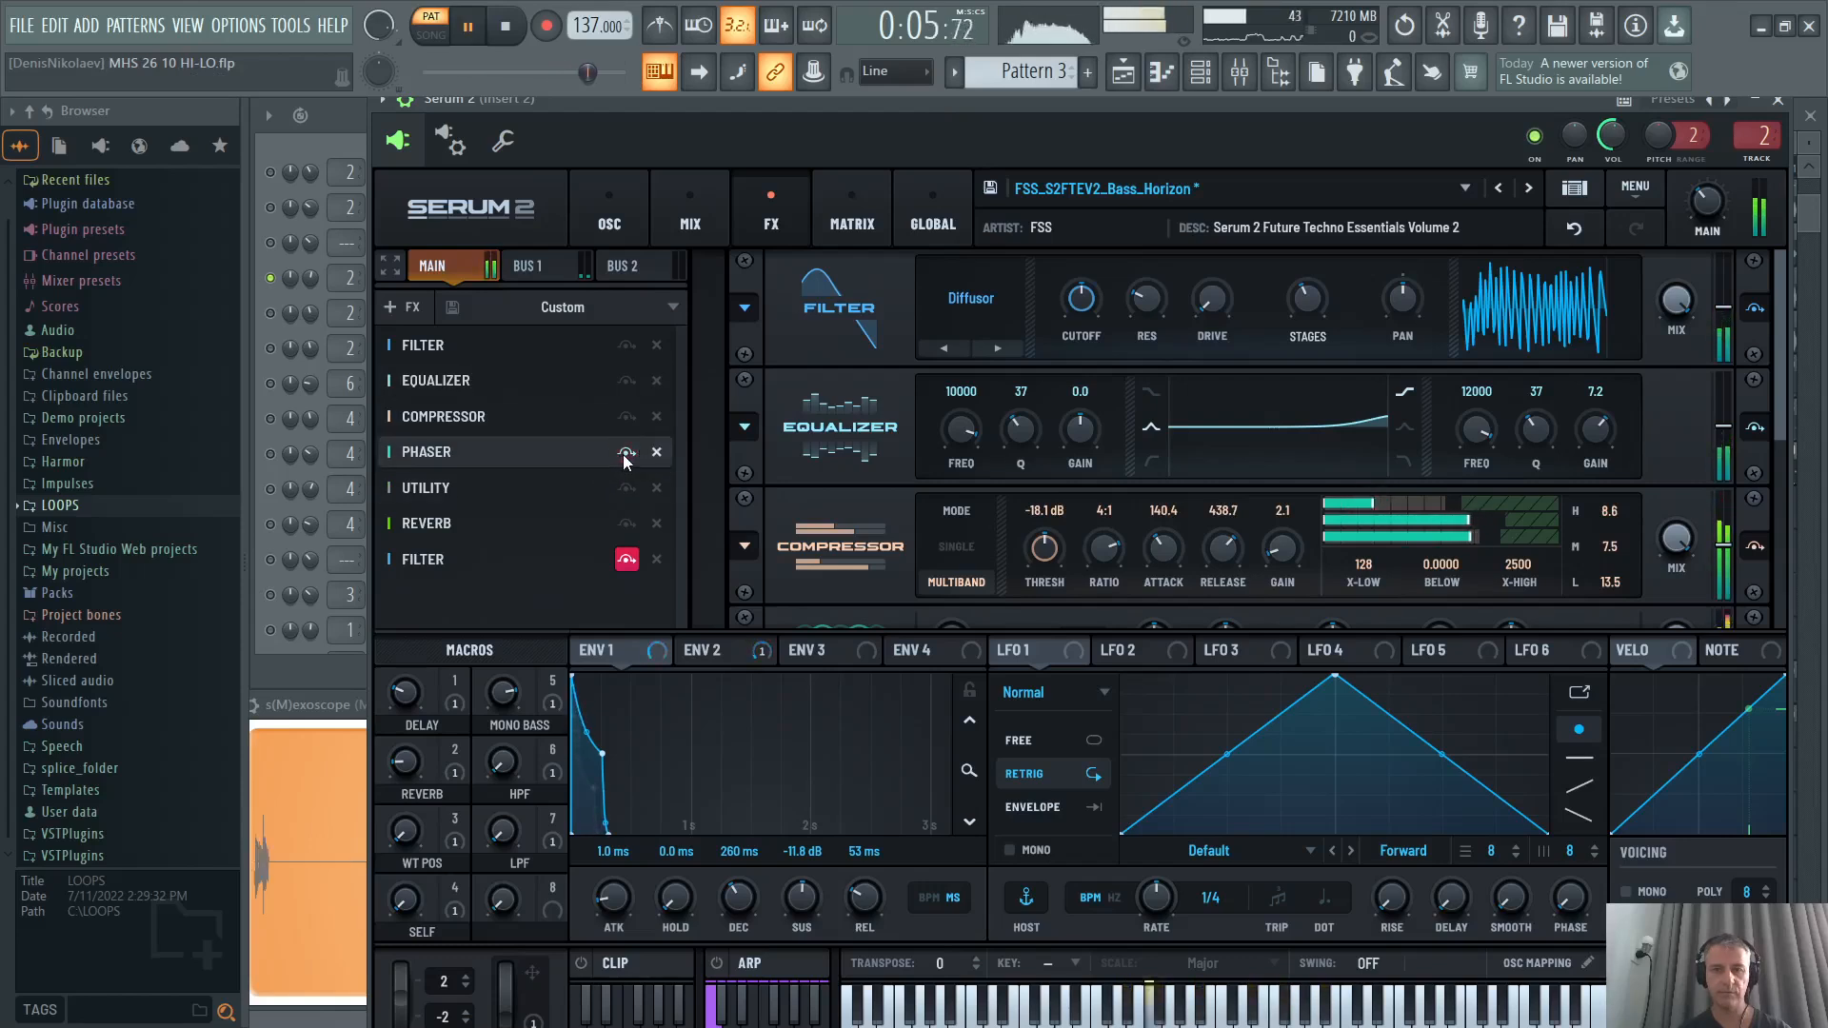
{"action": "key", "text": "space"}
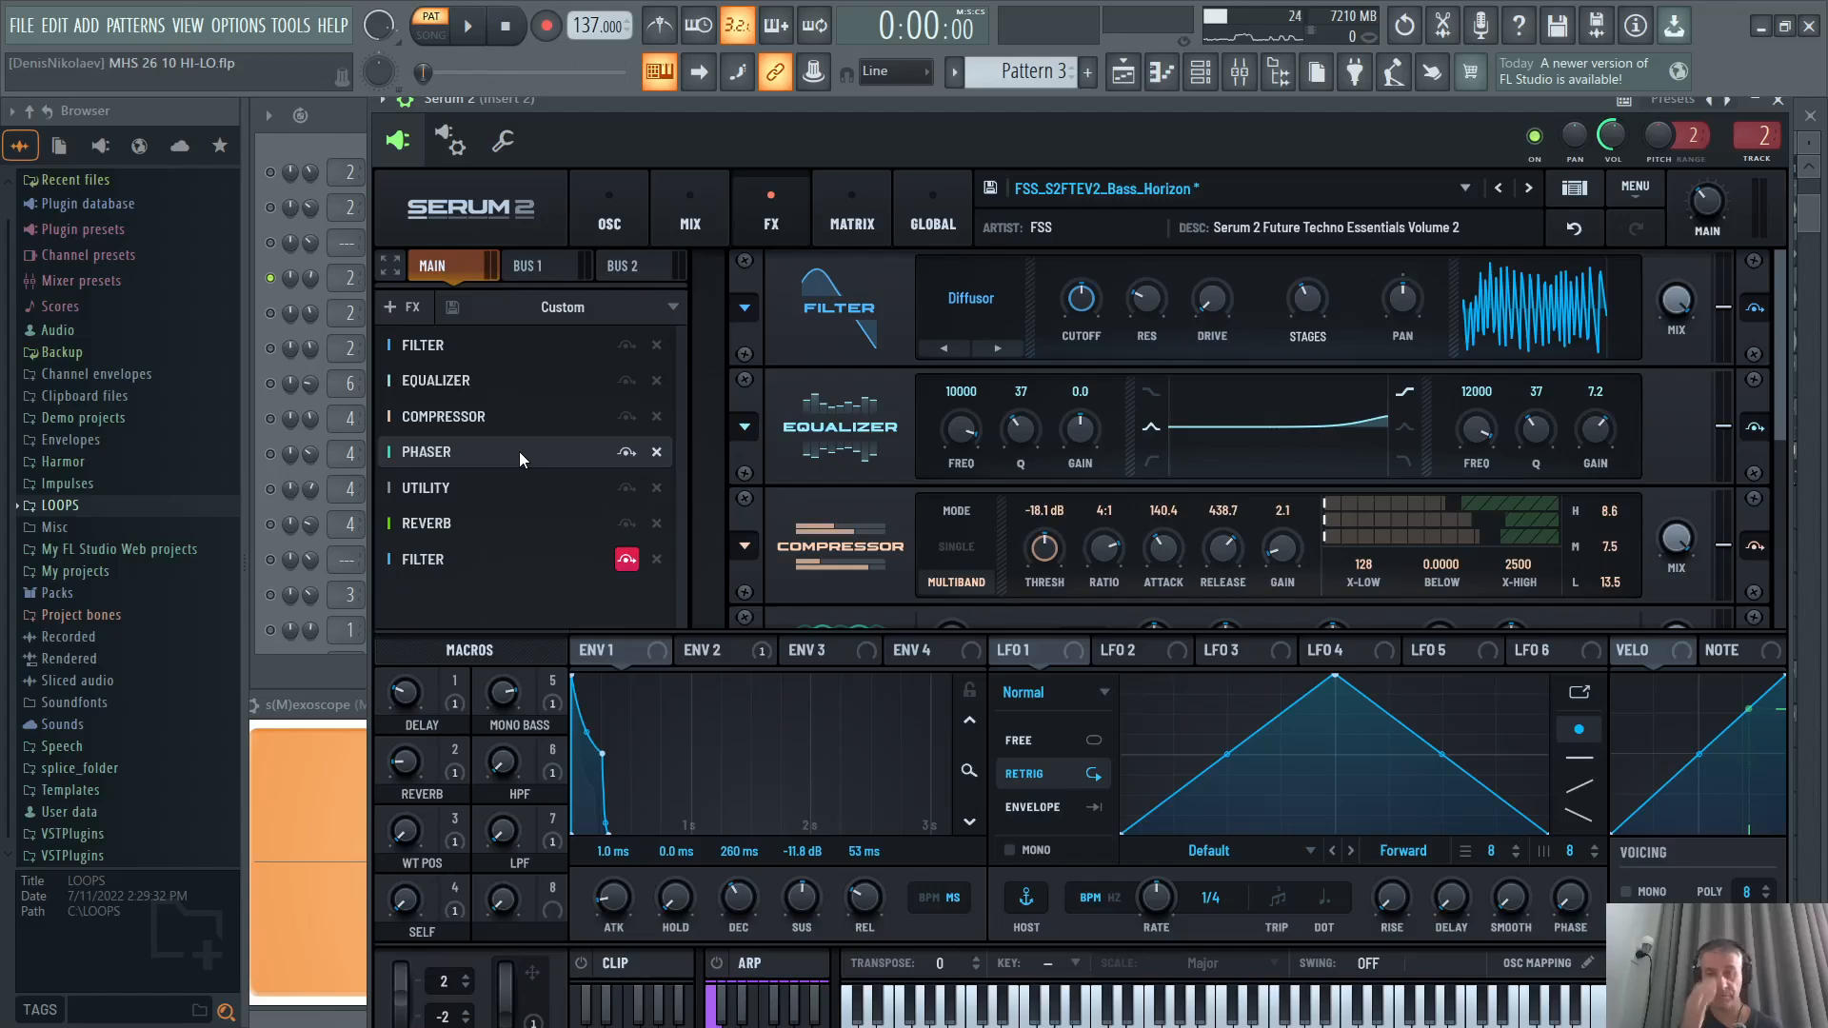
Re-enable the last Filter, close Serum 2 and clear the channel's solo during pattern playback, then stop.
{"action": "right_click", "coordinate": [518, 451]}
{"action": "left_click", "coordinate": [460, 600]}
{"action": "left_click", "coordinate": [627, 563]}
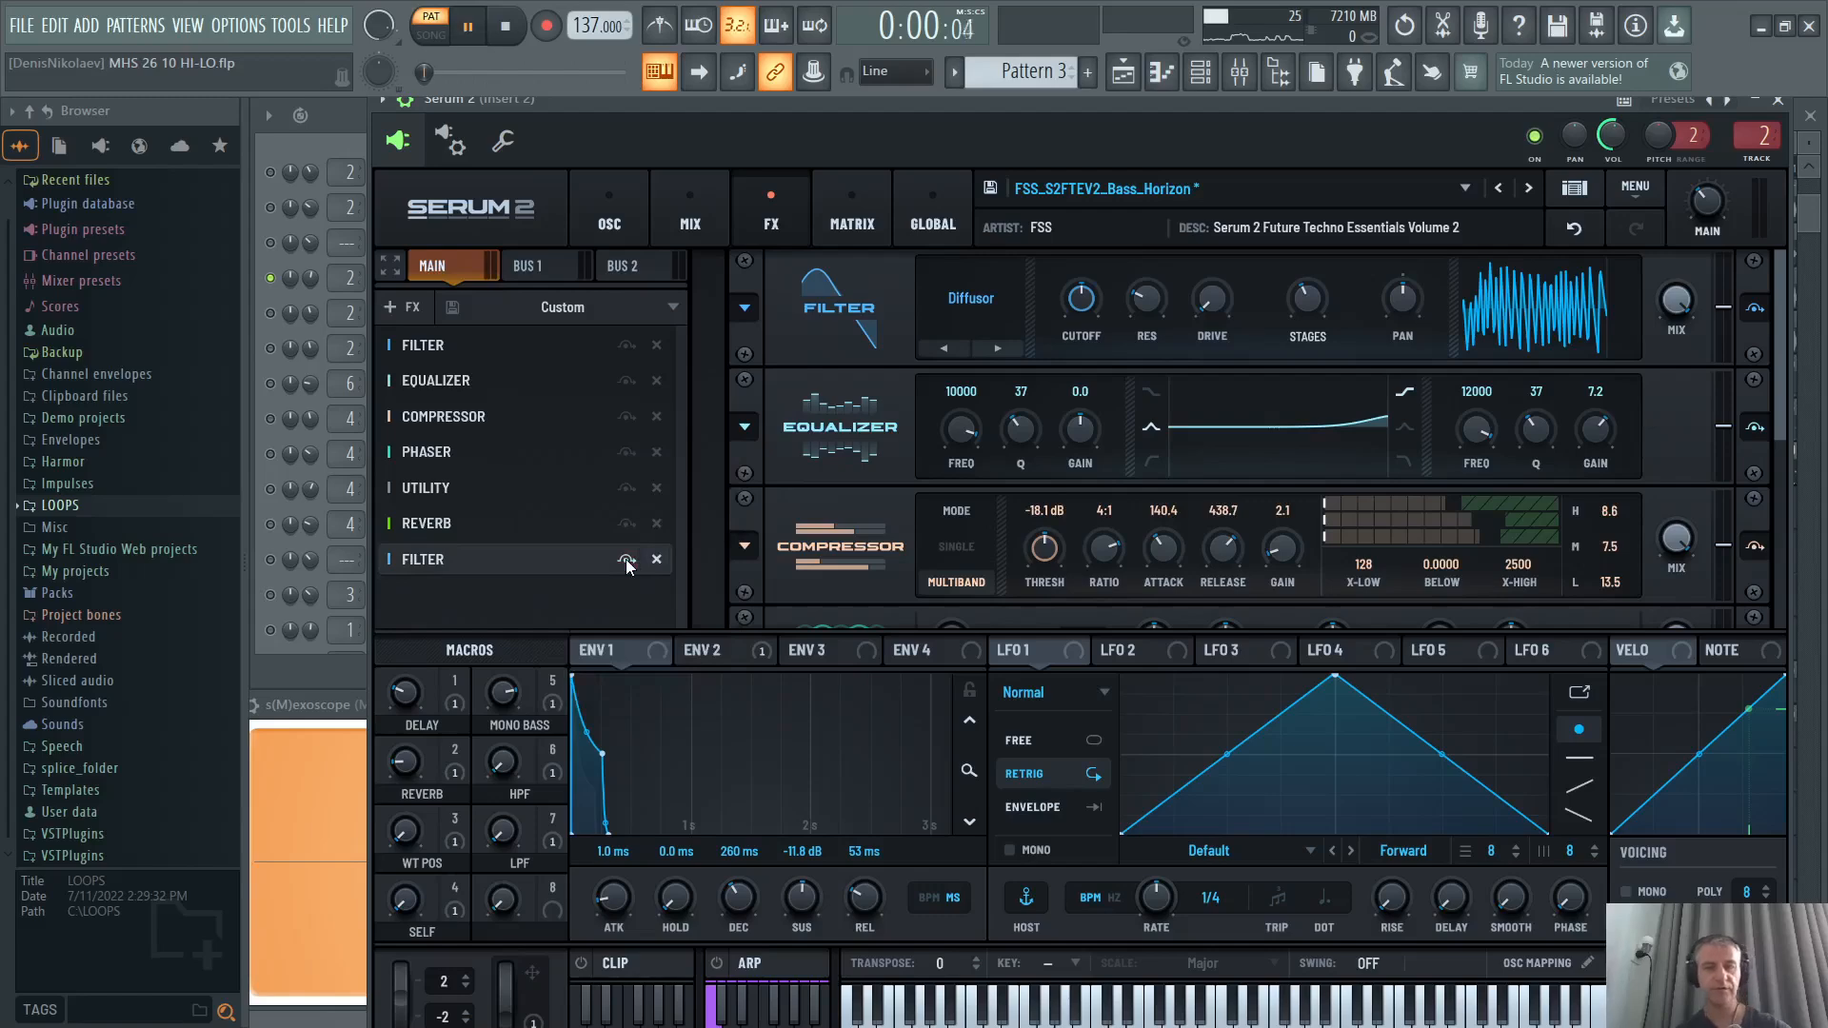
{"action": "key", "text": "Escape"}
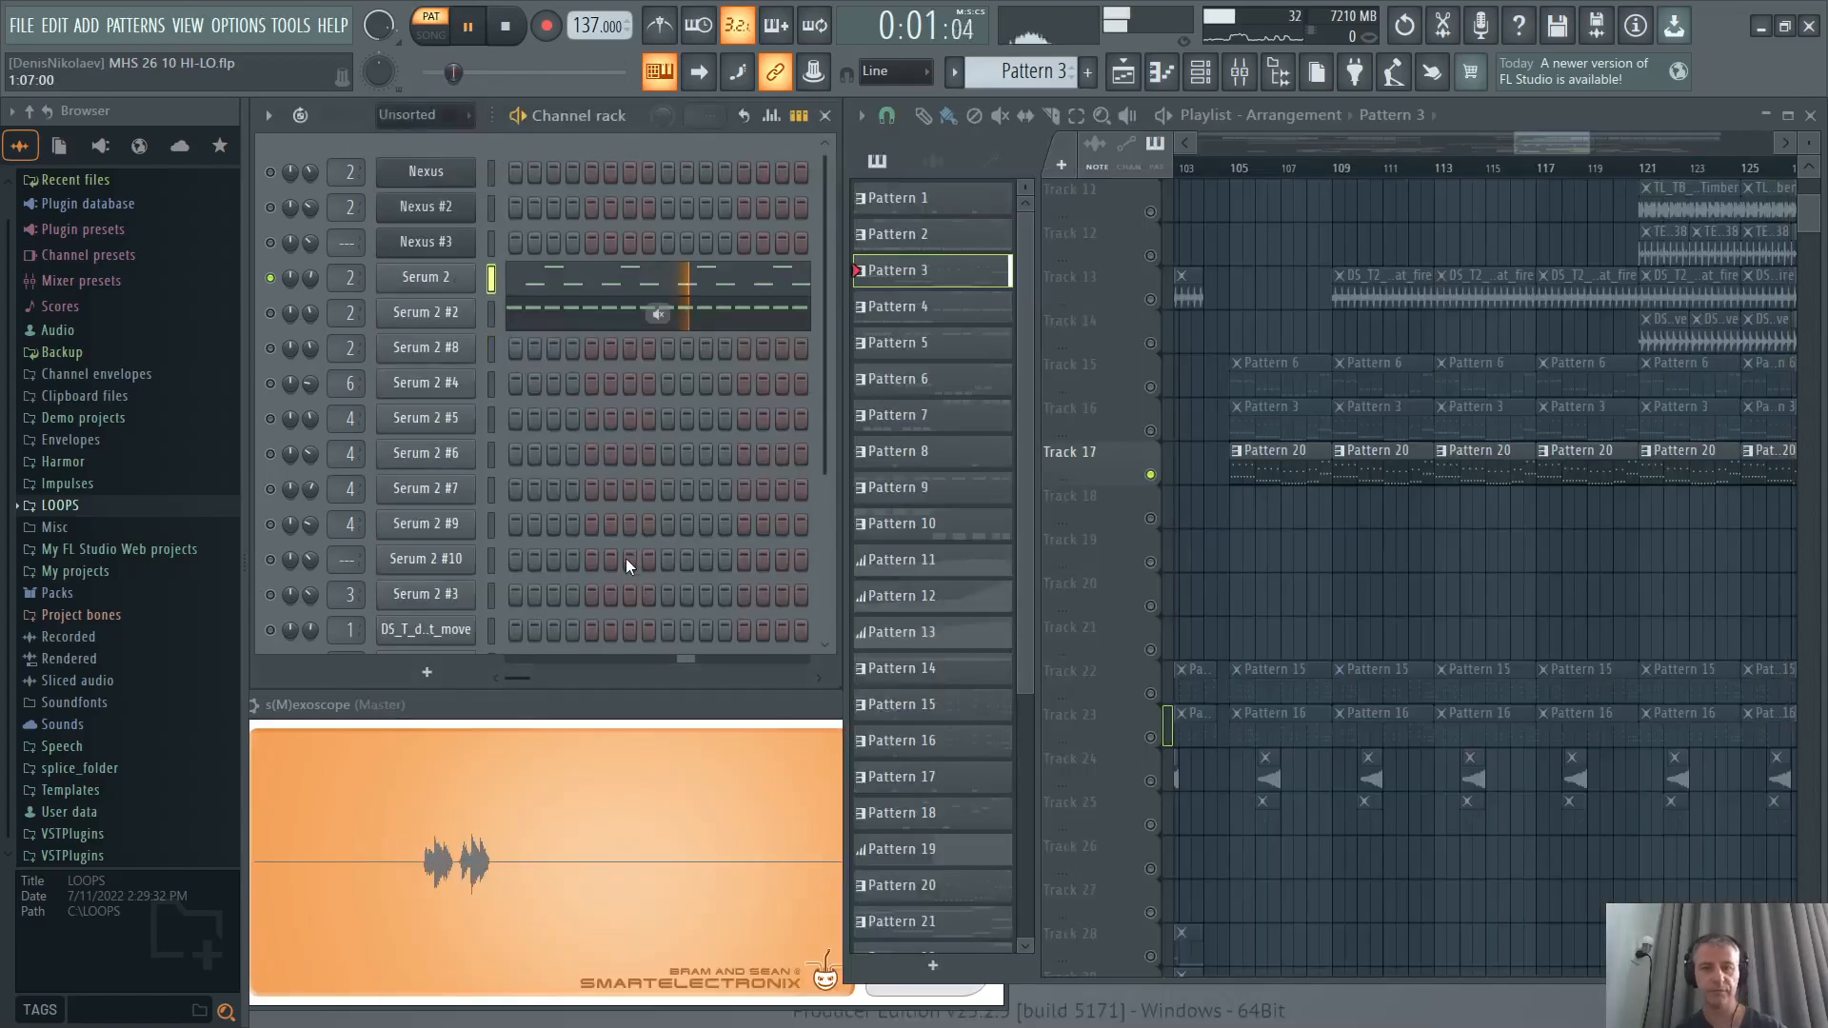
{"action": "left_click", "coordinate": [272, 279], "text": "ctrl"}
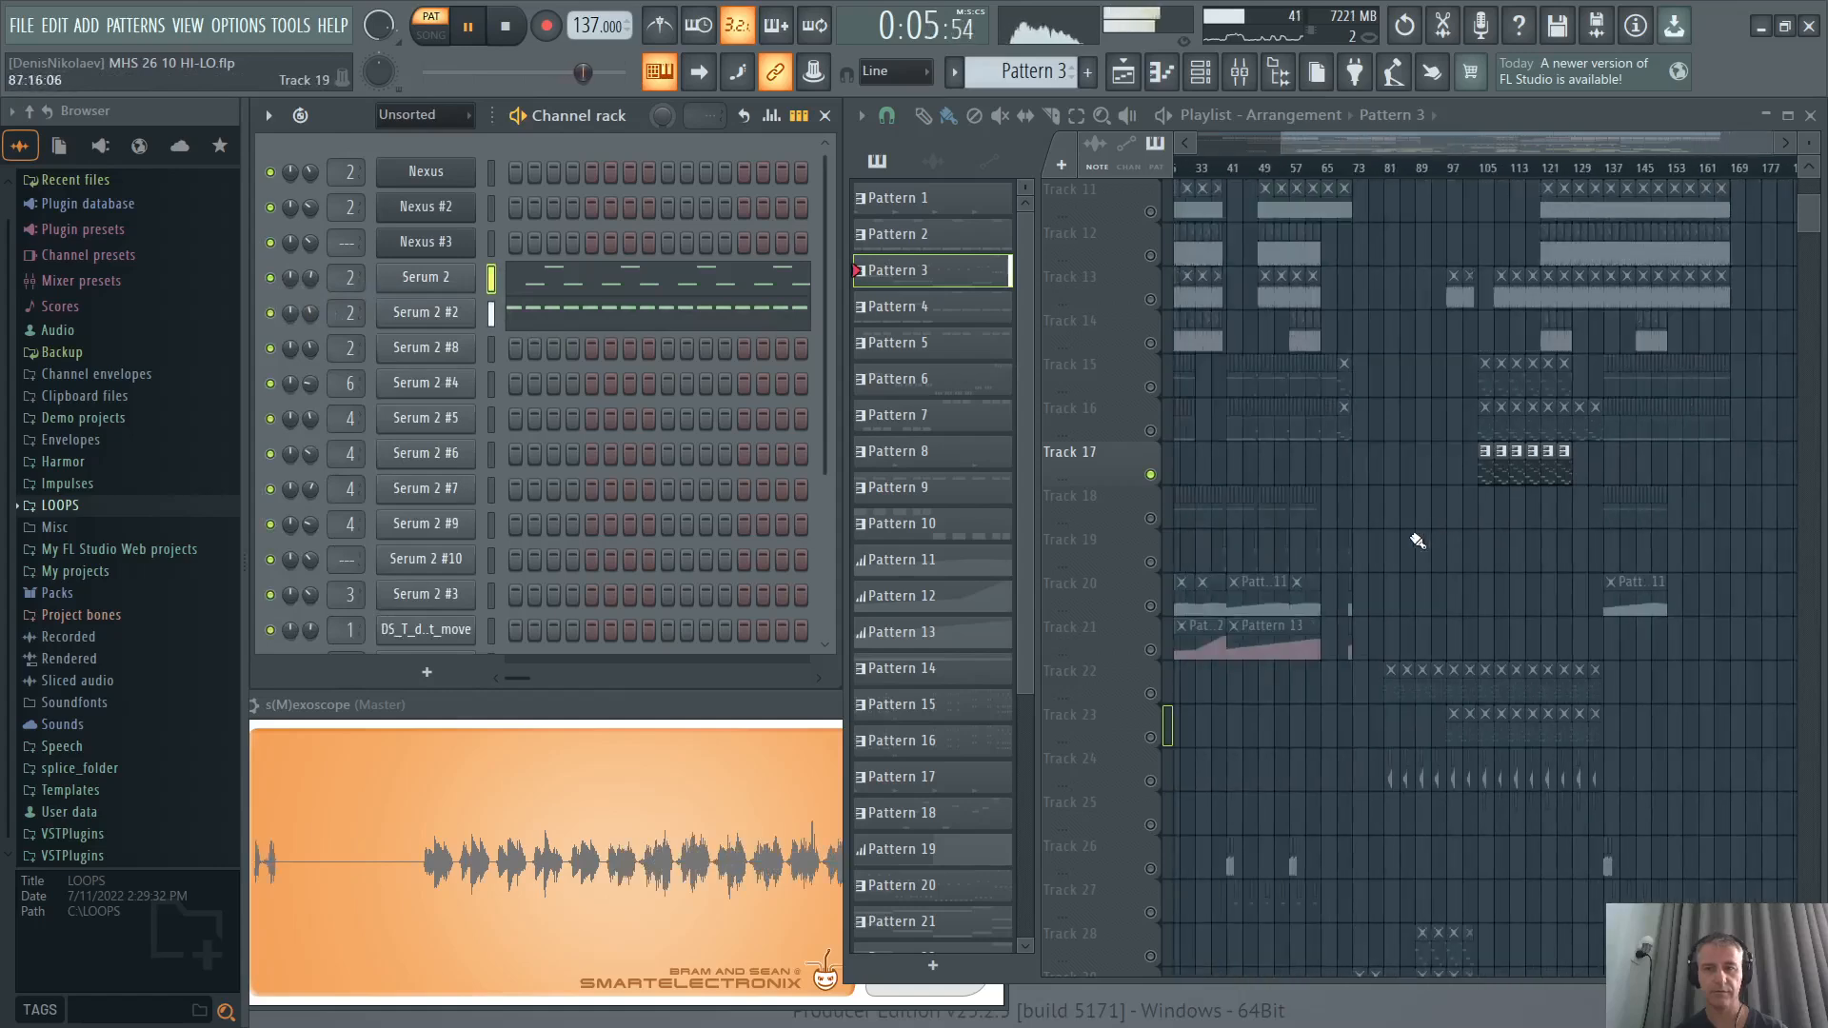
{"action": "key", "text": "space"}
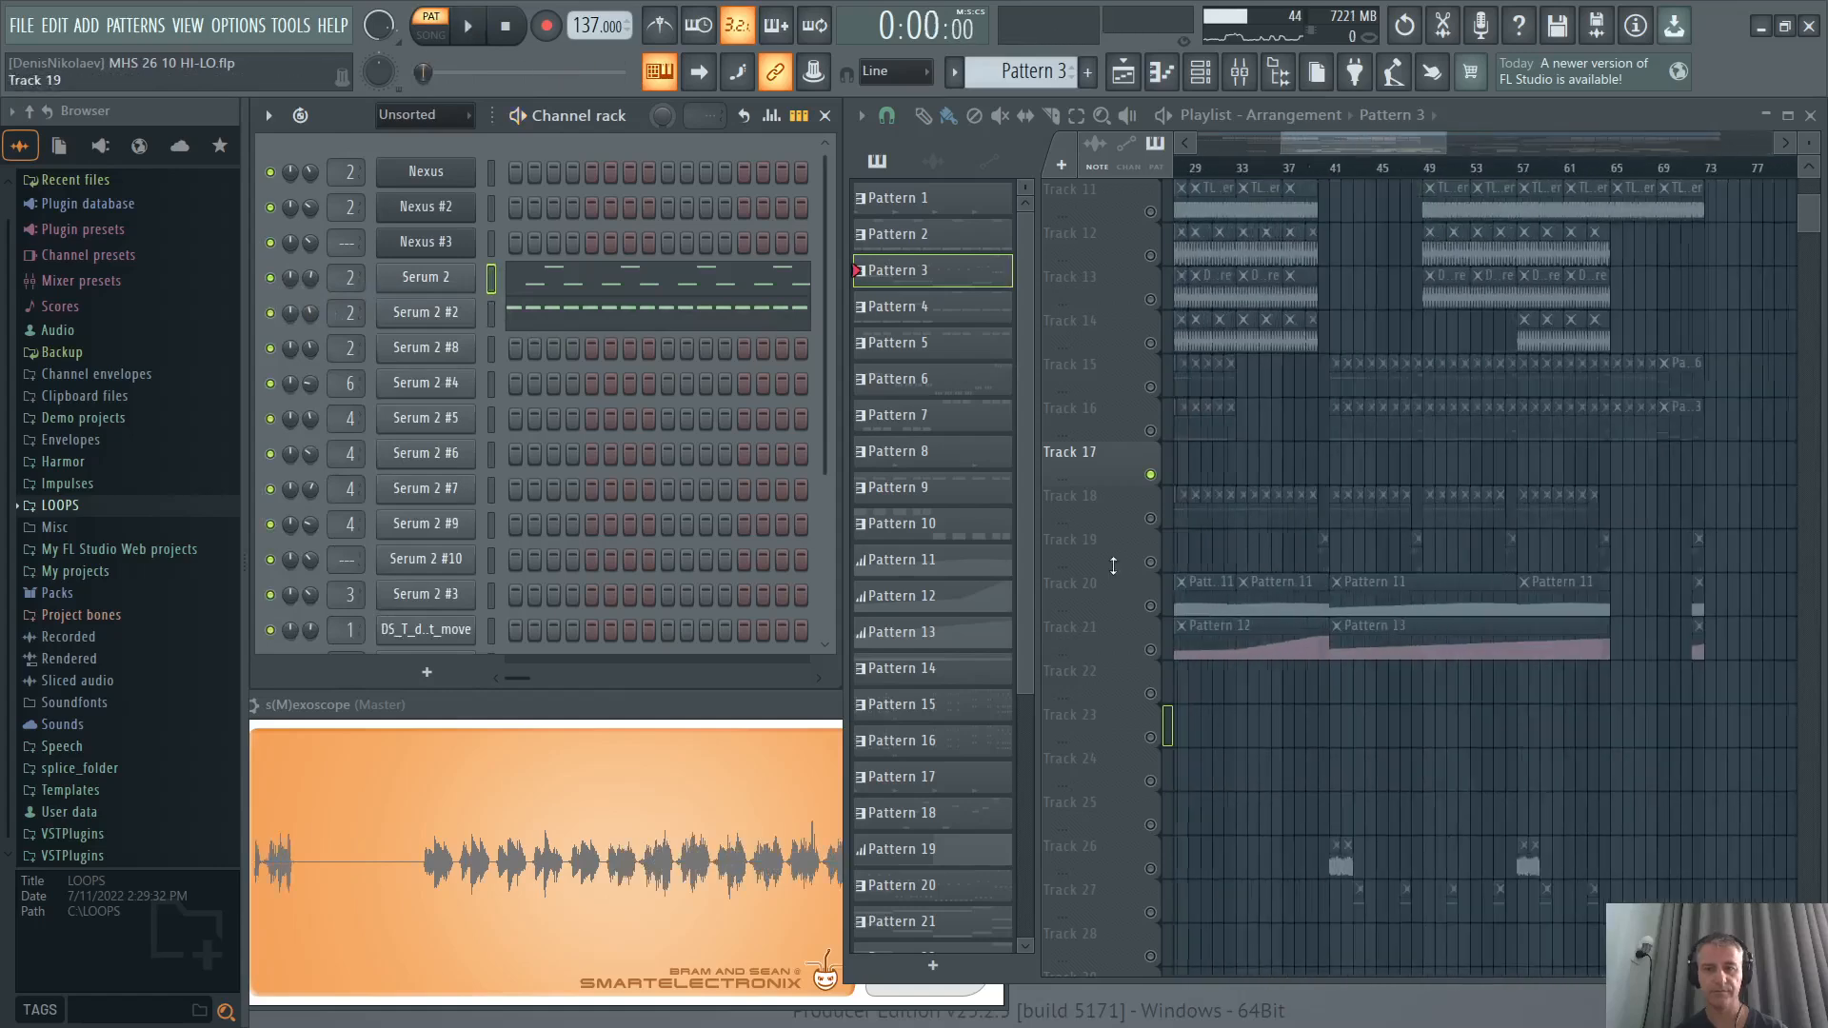
Solo Track 18 and add Tracks 19, 20 and 21 to the audible tracks.
{"action": "scroll", "coordinate": [1326, 572], "scroll_direction": "up", "scroll_amount": 2}
{"action": "left_click", "coordinate": [1150, 518], "text": "ctrl"}
{"action": "left_click", "coordinate": [1150, 562]}
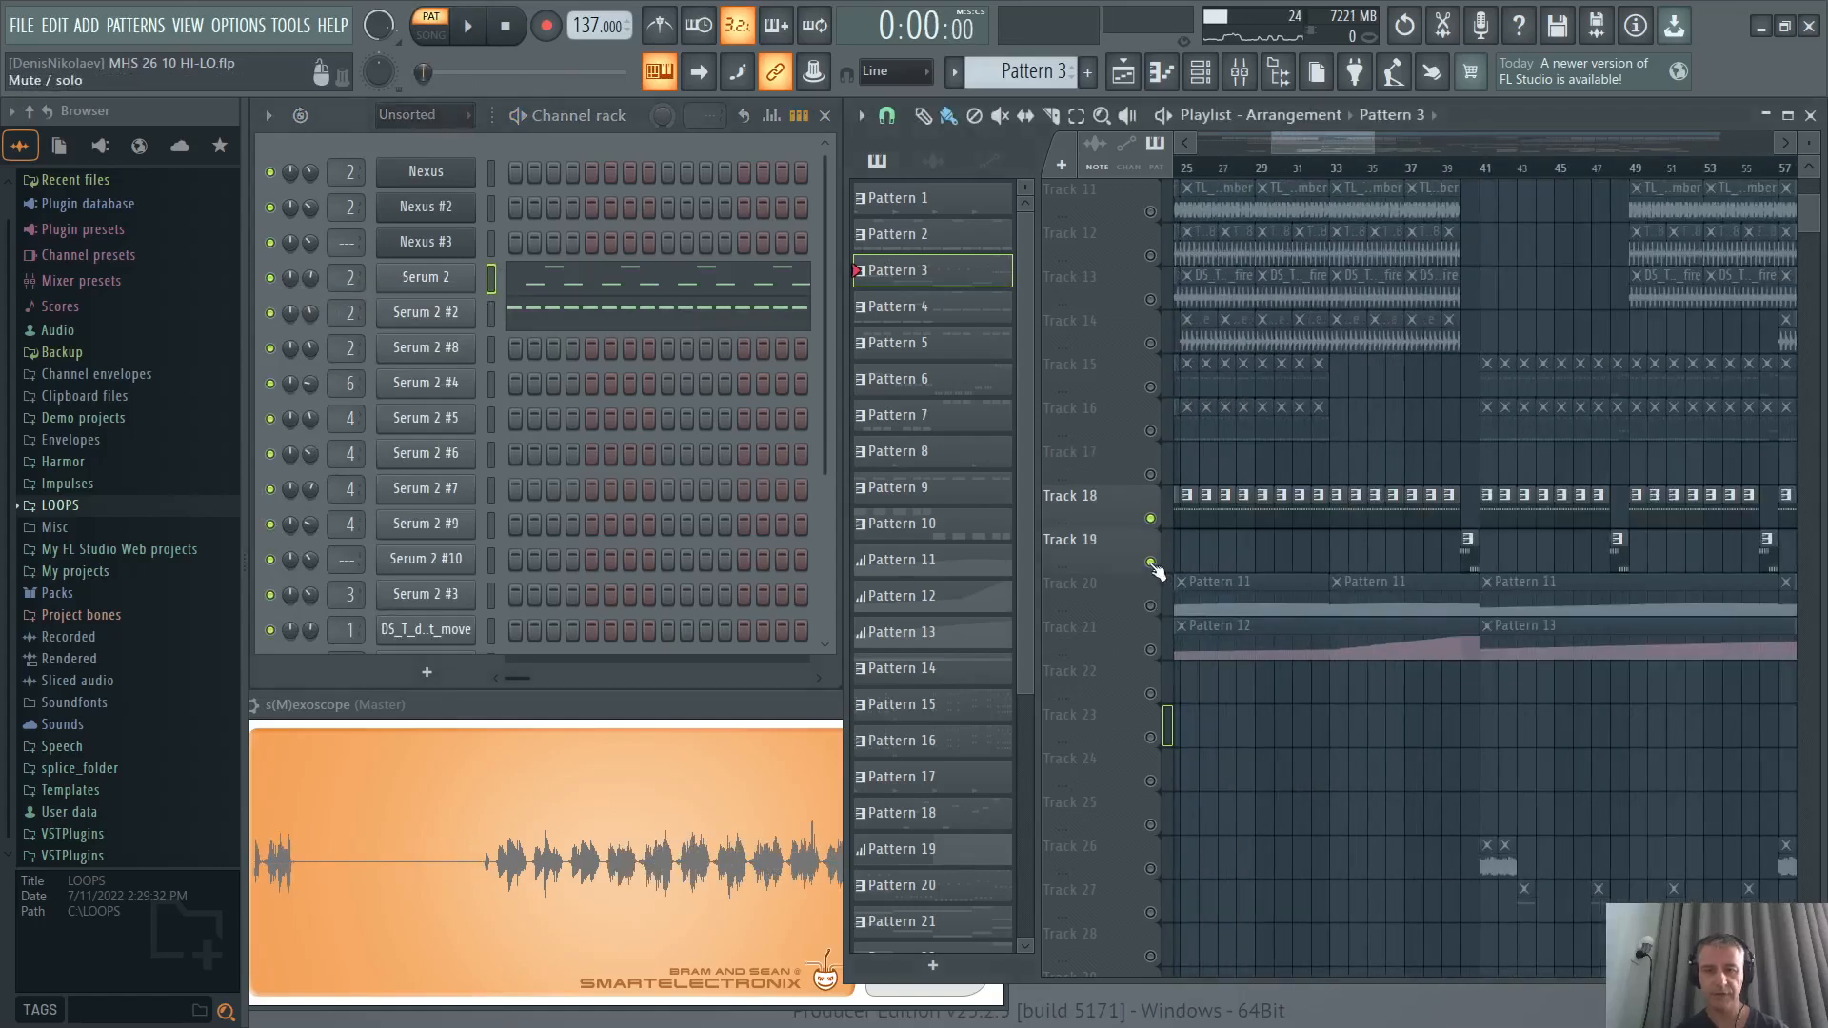
{"action": "left_click", "coordinate": [1150, 605]}
{"action": "left_click", "coordinate": [1150, 649]}
{"action": "scroll", "coordinate": [1346, 197], "scroll_direction": "right", "scroll_amount": 1}
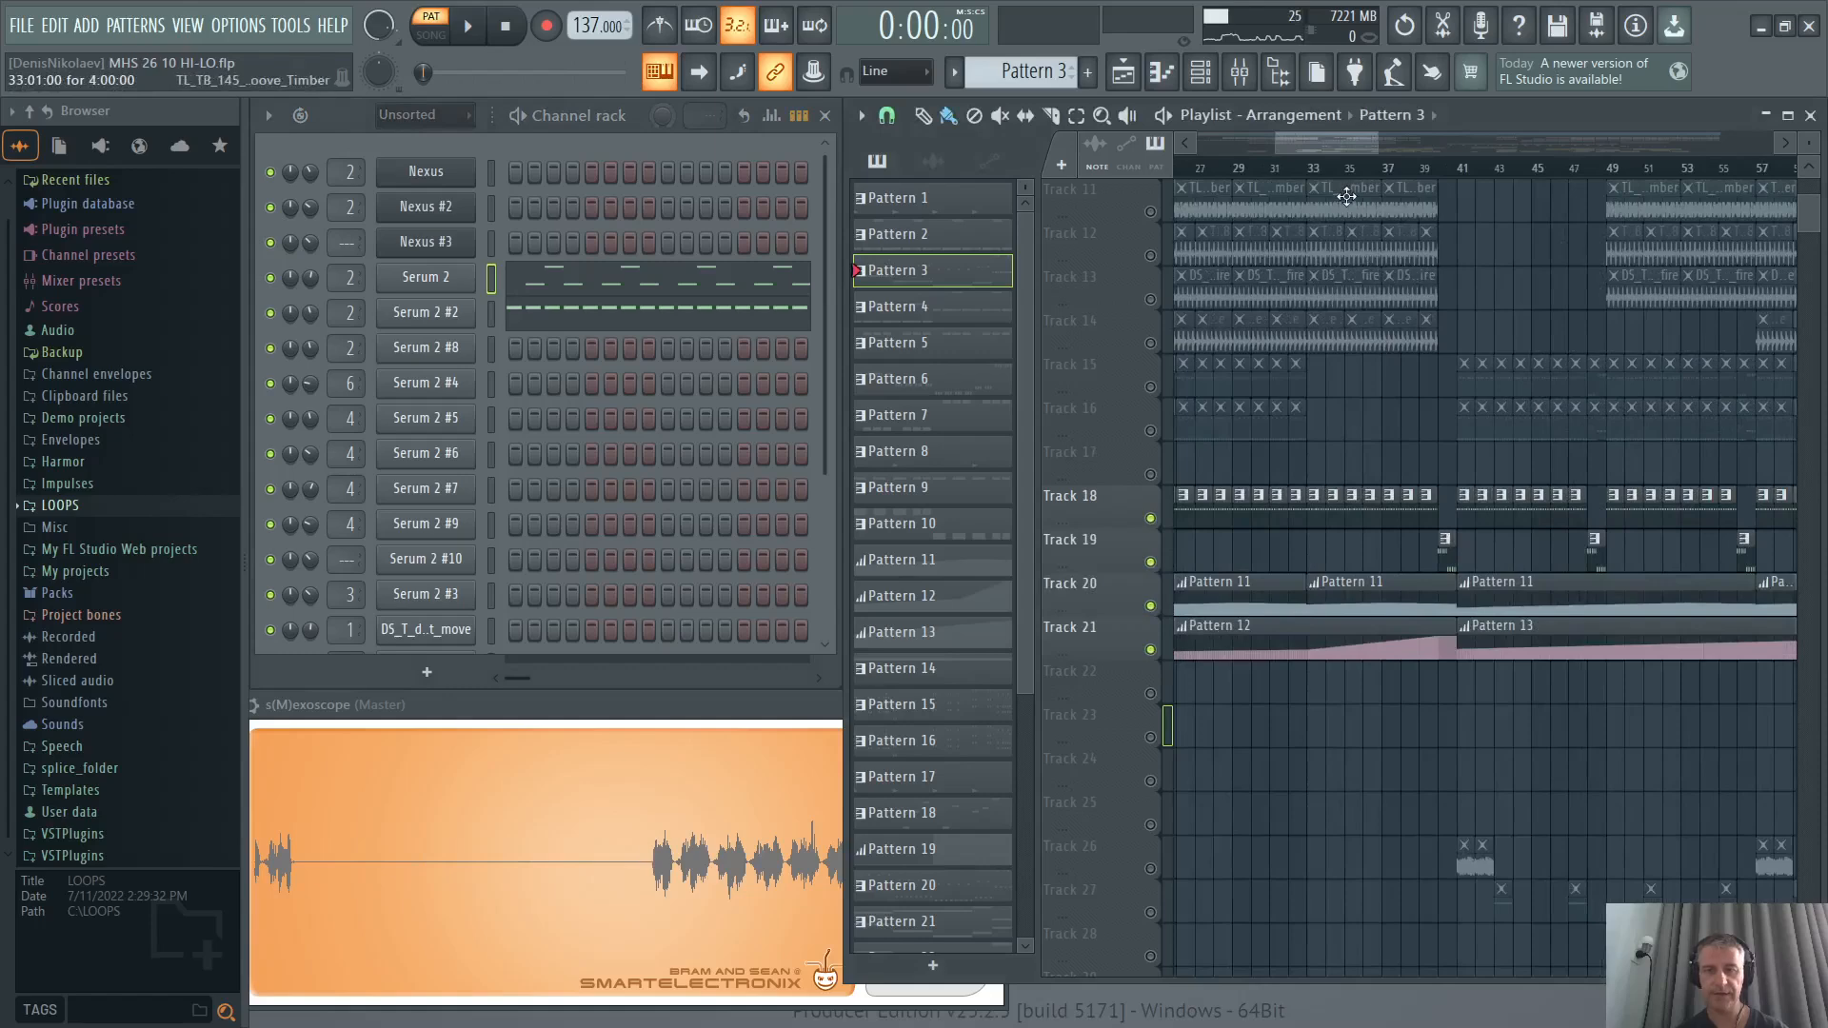
Switch to song mode and play Tracks 18 to 21 from bar 33.
{"action": "left_click", "coordinate": [1309, 165]}
{"action": "scroll", "coordinate": [1559, 509], "scroll_direction": "up", "scroll_amount": 3}
{"action": "scroll", "coordinate": [1432, 469], "scroll_direction": "down", "scroll_amount": 2}
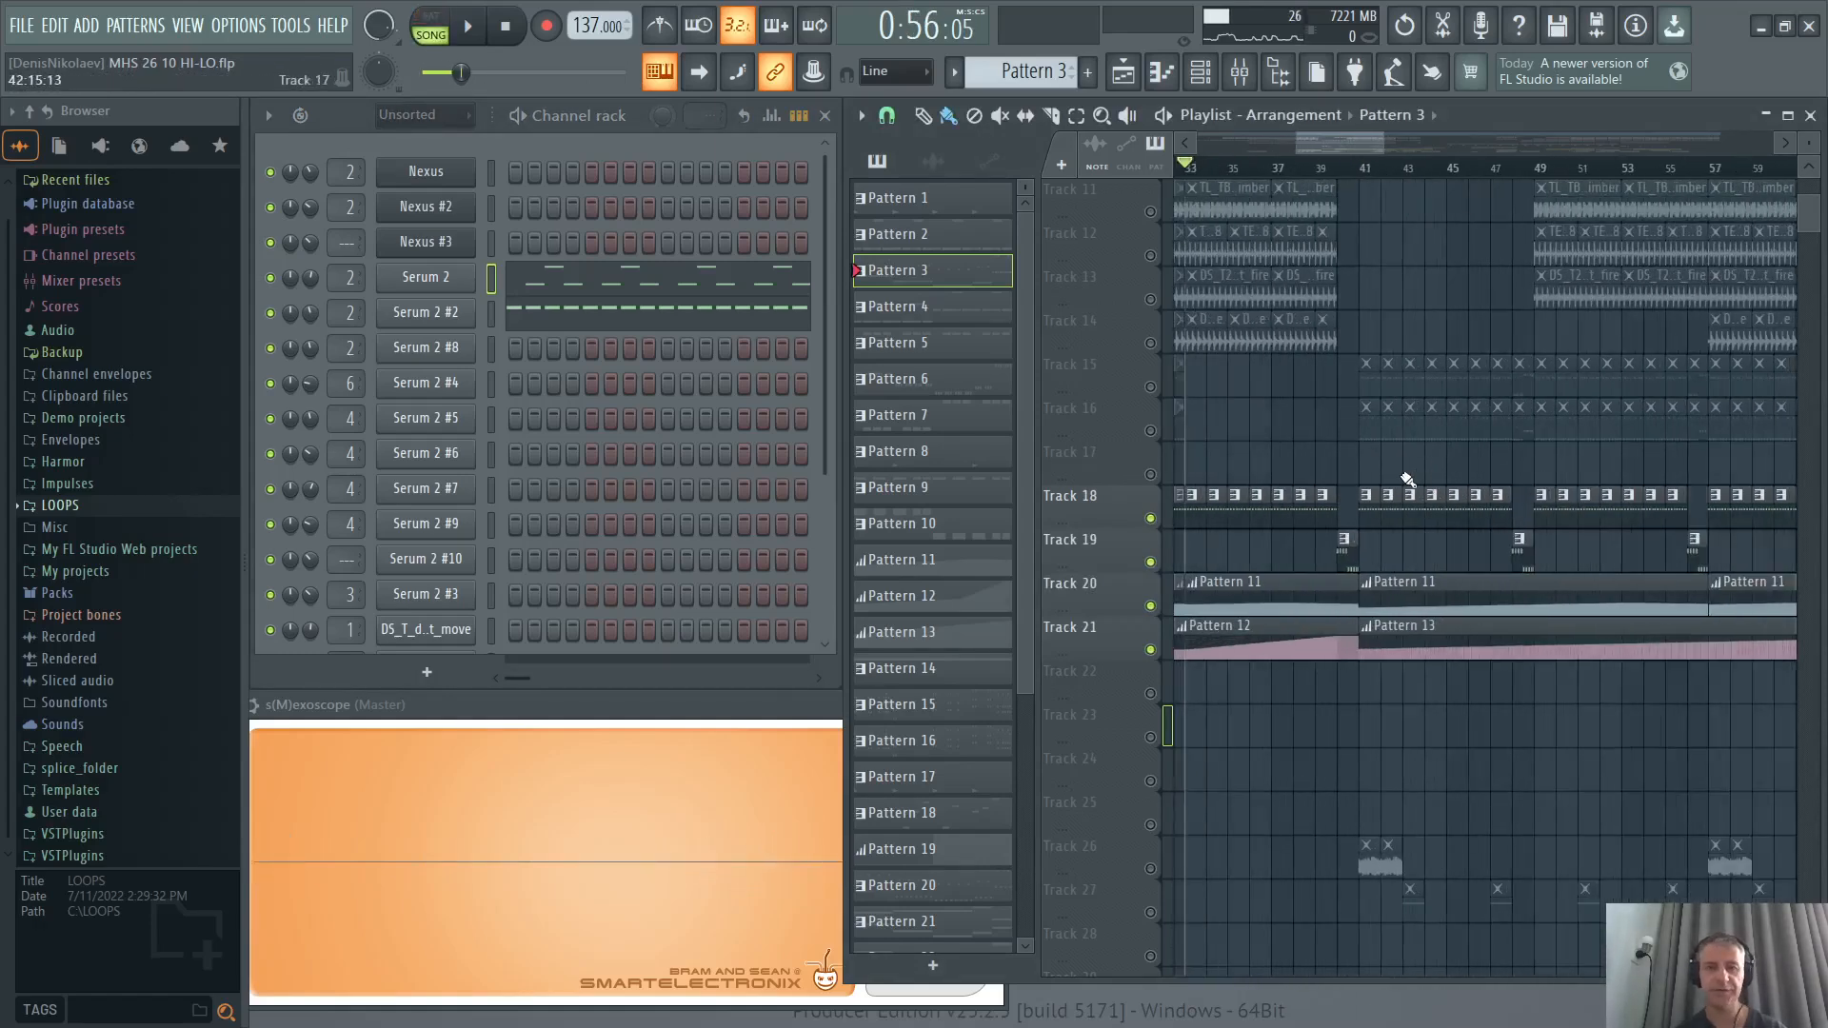
{"action": "key", "text": "space"}
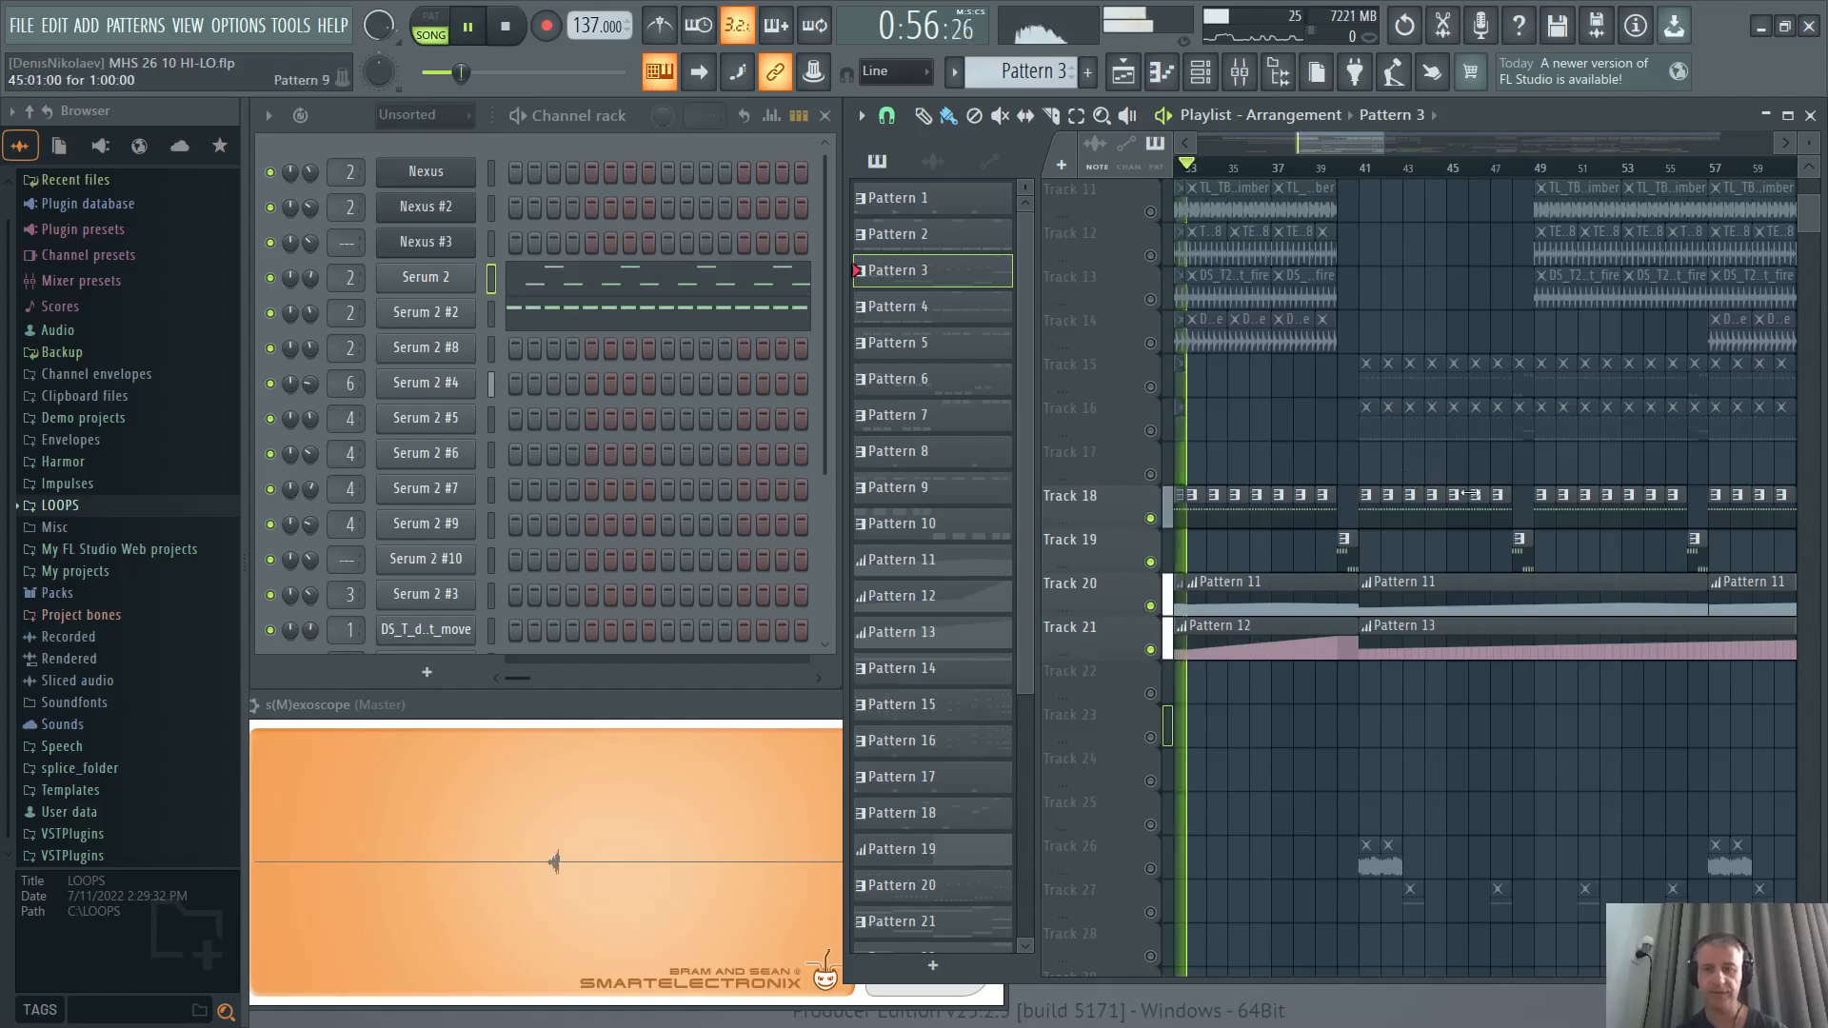
Select Pattern 9 on Track 18, examine its Serum 2 #4 notes in the piano roll, then close it.
{"action": "scroll", "coordinate": [1407, 481], "scroll_direction": "up", "scroll_amount": 2}
{"action": "left_click", "coordinate": [1338, 505]}
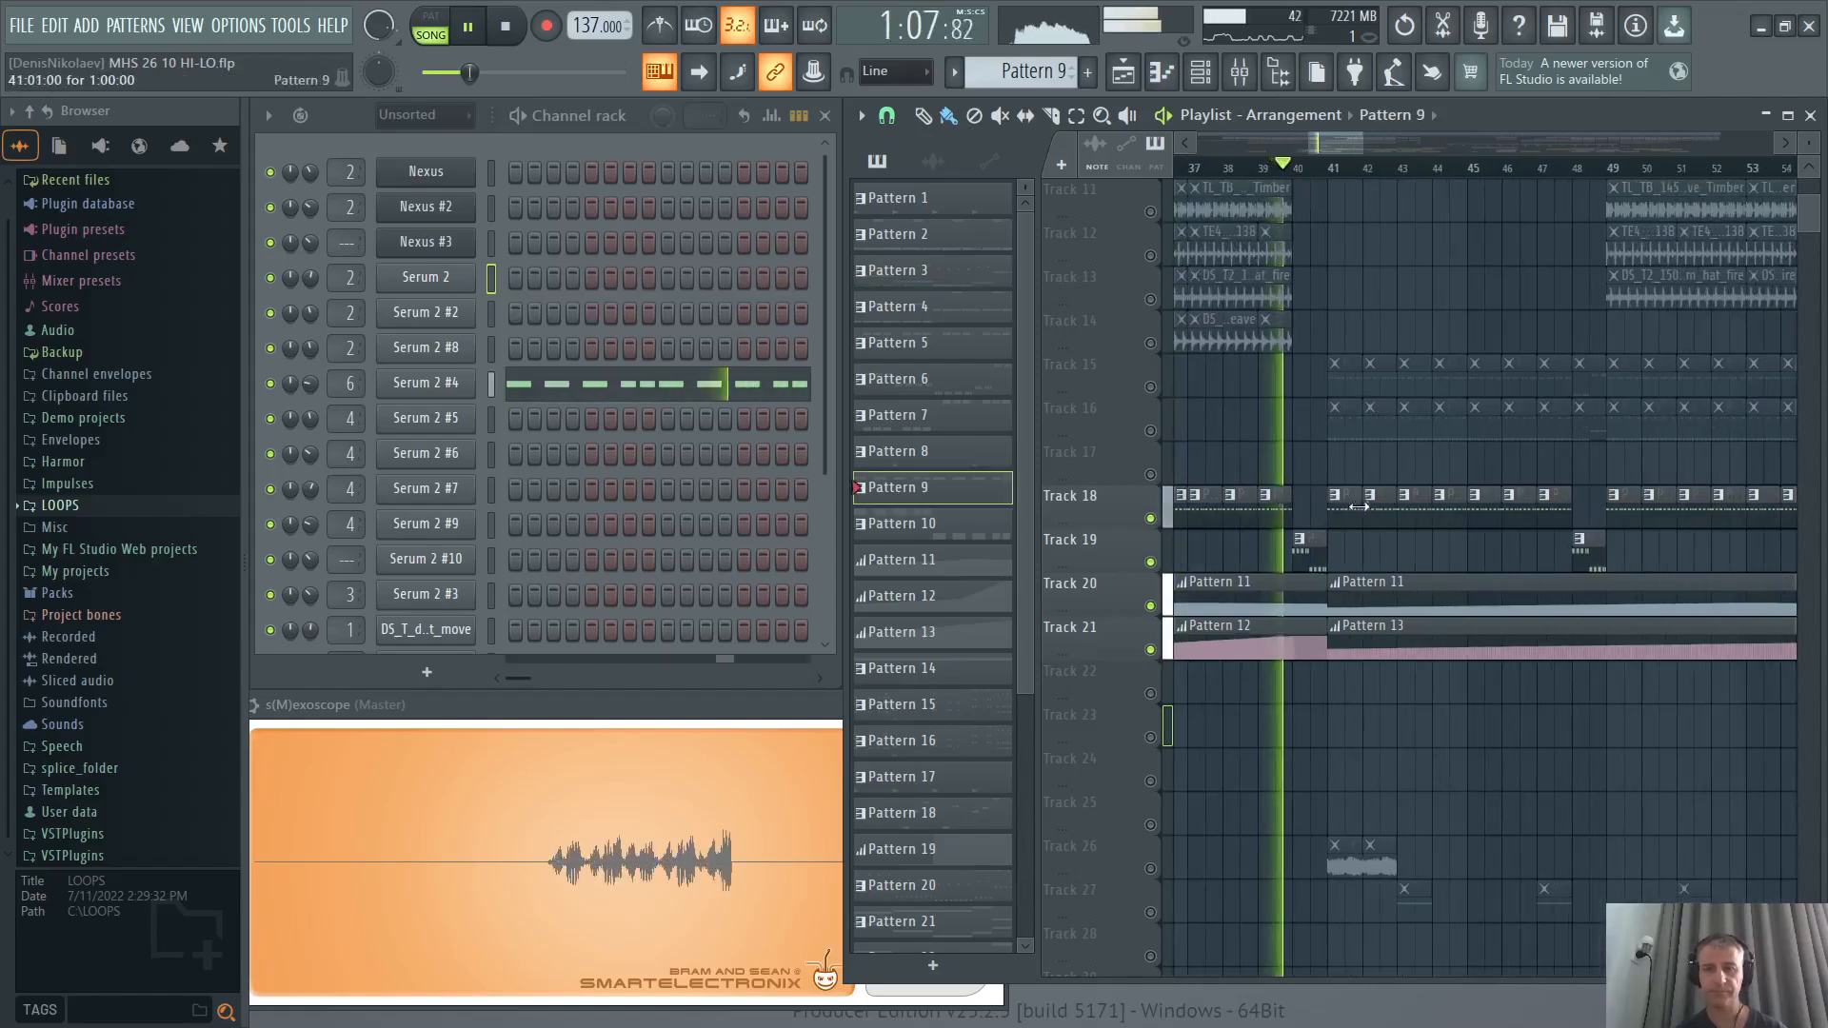
{"action": "left_click", "coordinate": [633, 384]}
{"action": "scroll", "coordinate": [640, 486], "scroll_direction": "down", "scroll_amount": 3}
{"action": "scroll", "coordinate": [362, 663], "scroll_direction": "up", "scroll_amount": 3}
{"action": "key", "text": "Escape"}
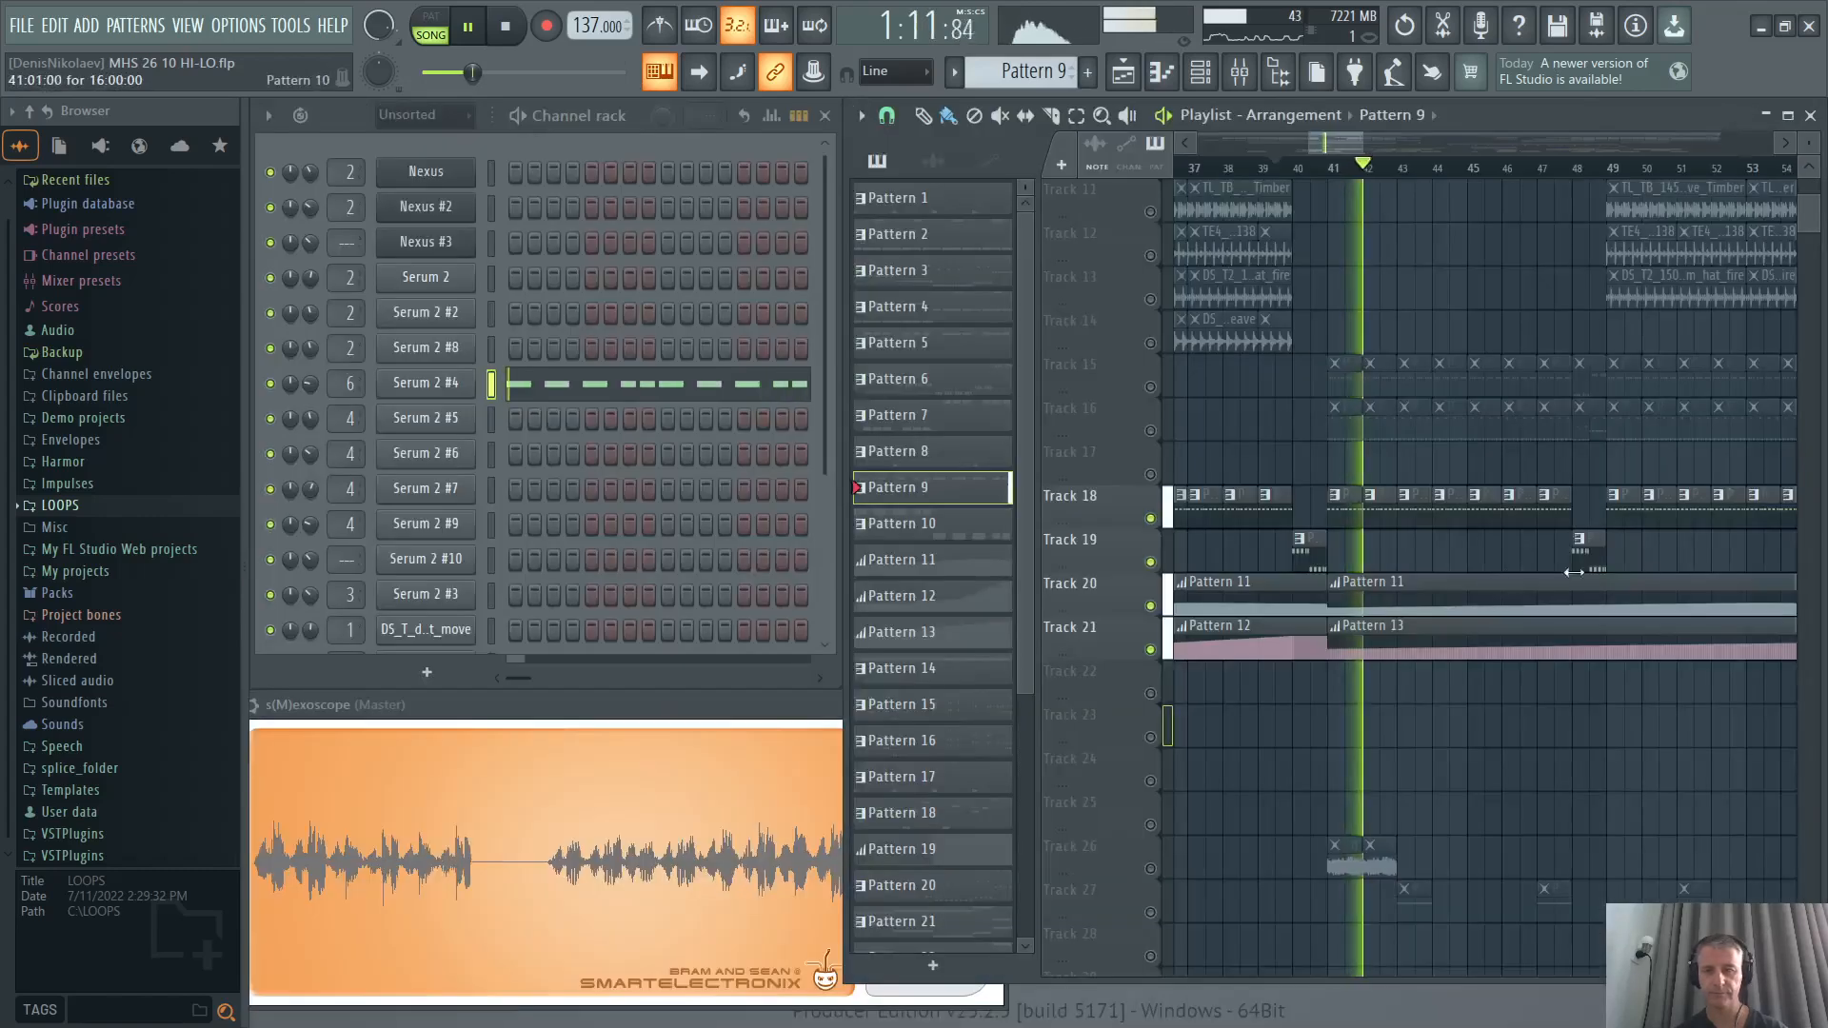
Select Pattern 10 on Track 19, examine its Serum 2 #4 notes in the piano roll, then close it.
{"action": "scroll", "coordinate": [1544, 577], "scroll_direction": "up", "scroll_amount": 3}
{"action": "scroll", "coordinate": [1273, 555], "scroll_direction": "down", "scroll_amount": 2}
{"action": "left_click", "coordinate": [1325, 551]}
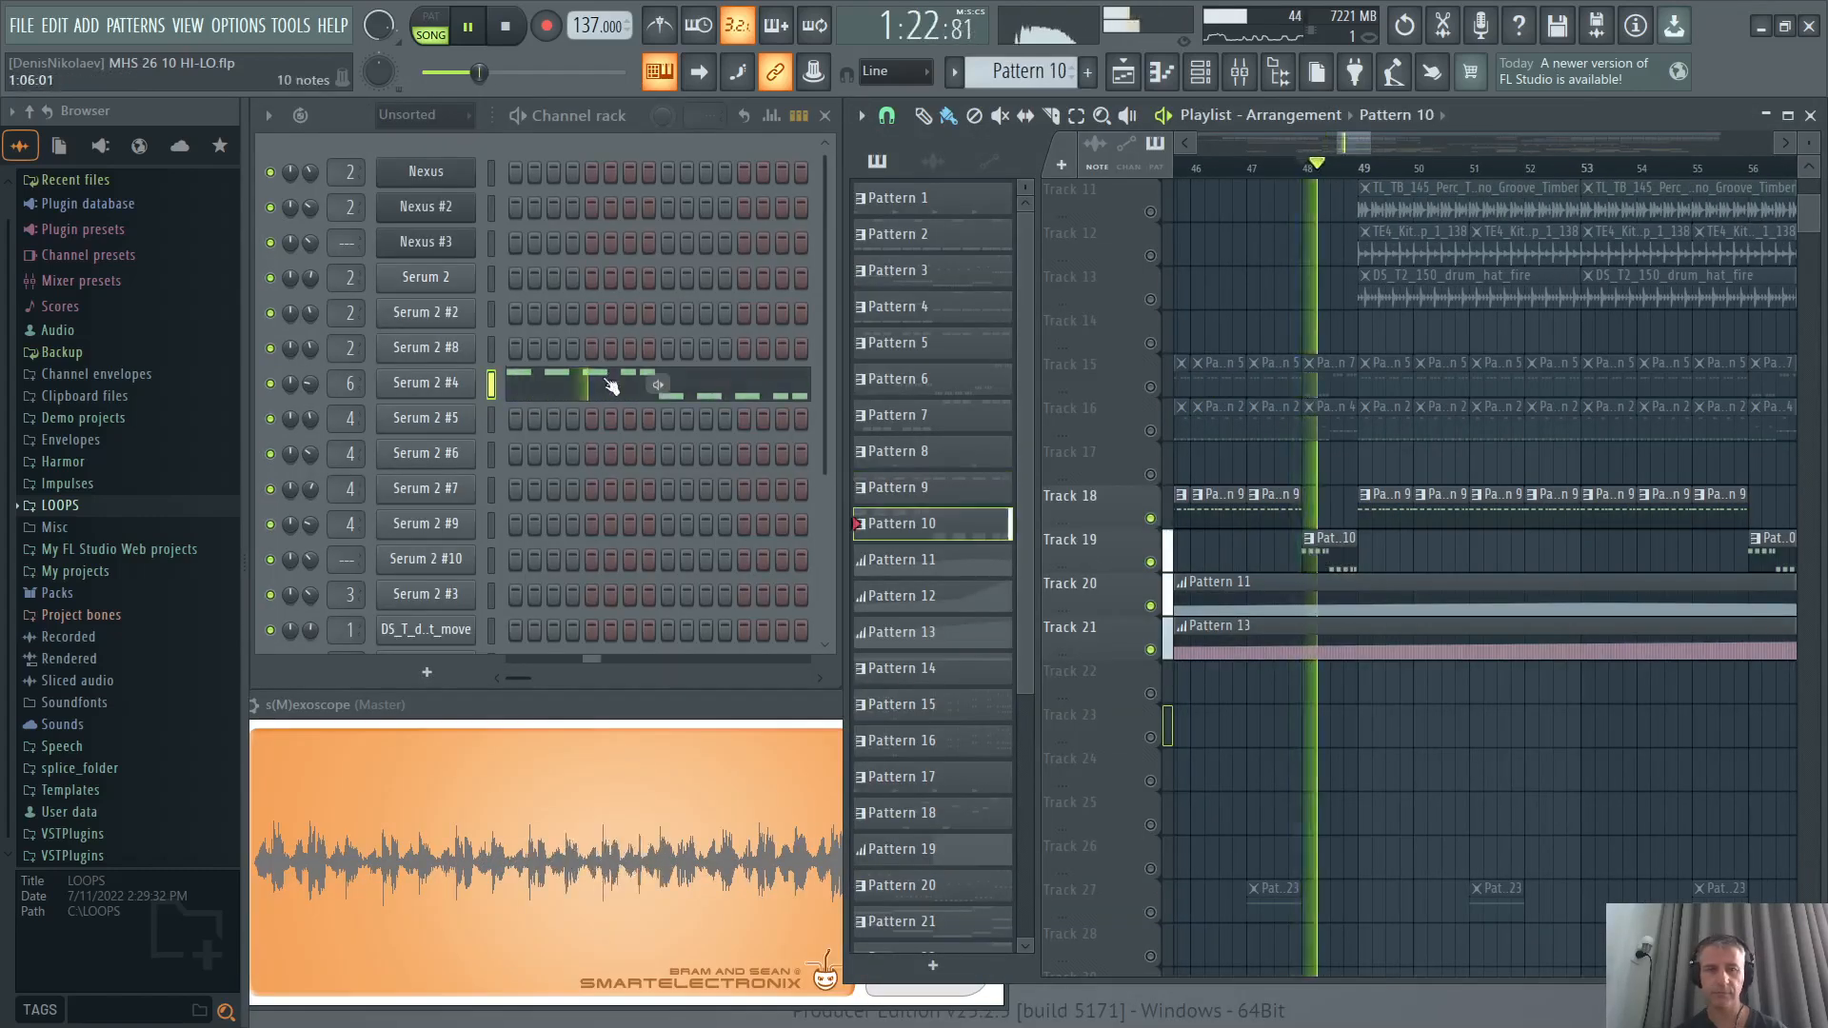
{"action": "left_click", "coordinate": [545, 391]}
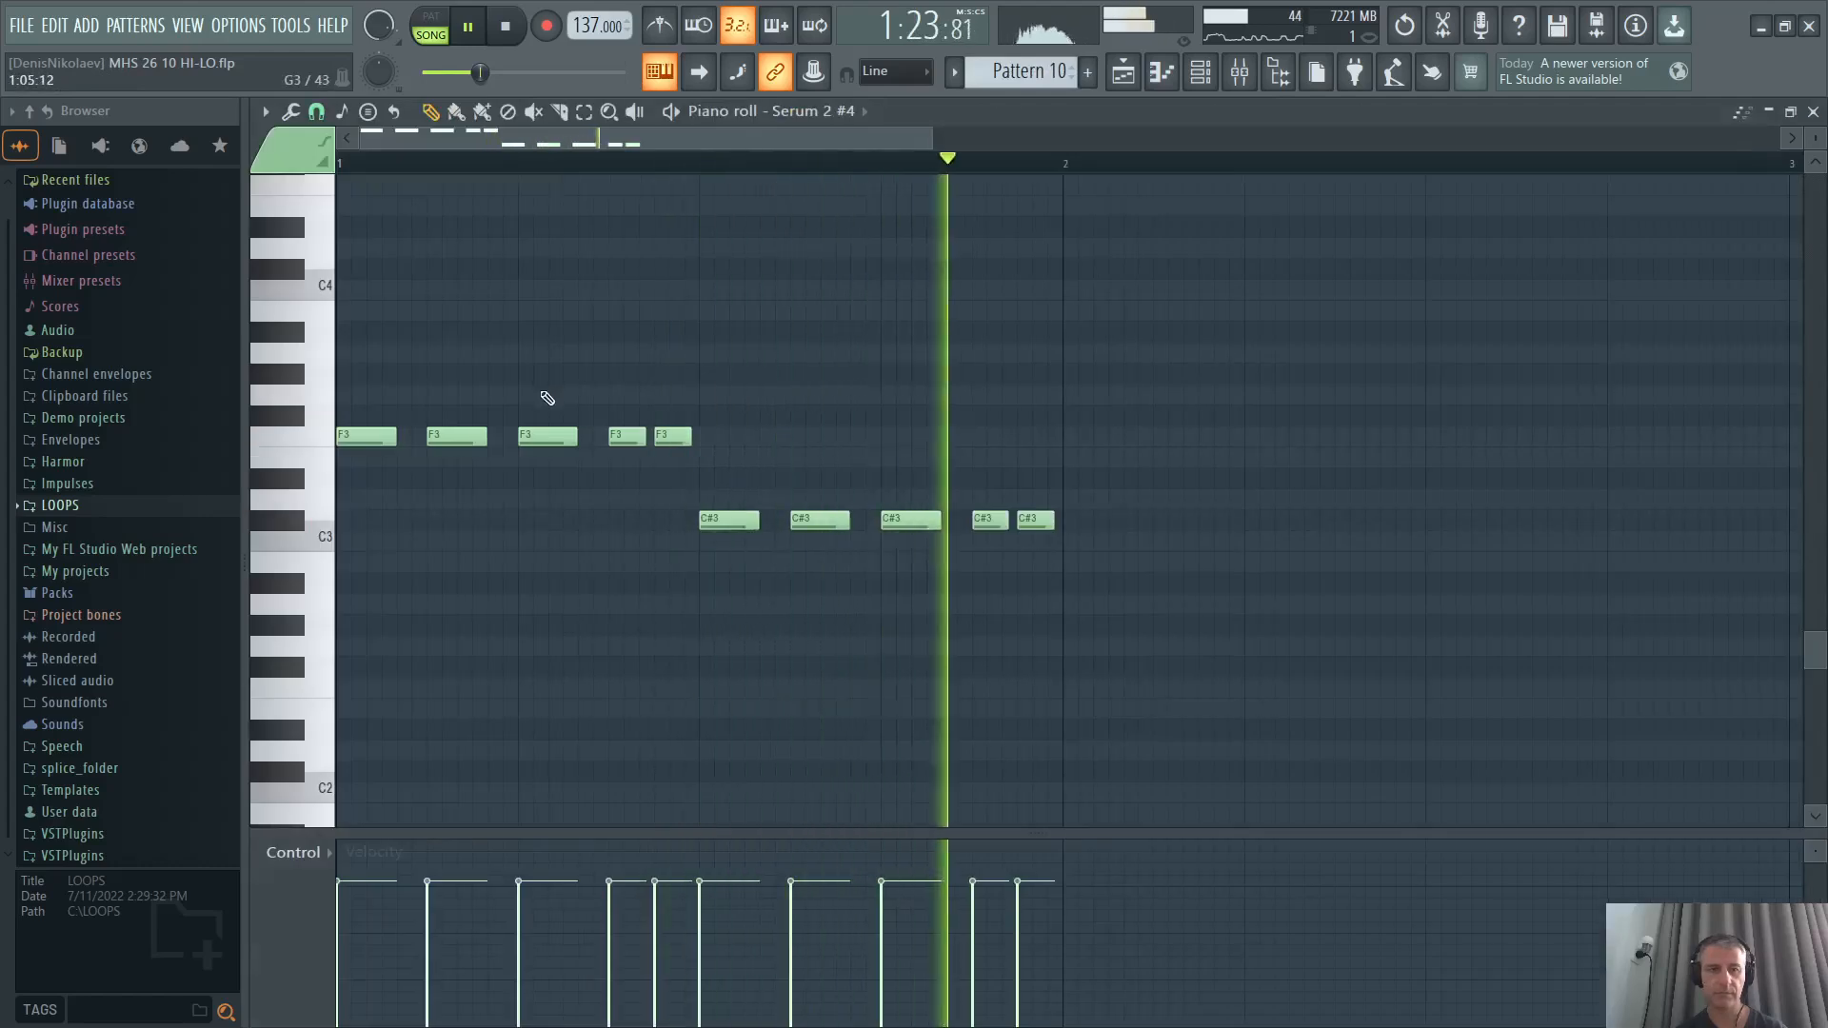
{"action": "key", "text": "Escape"}
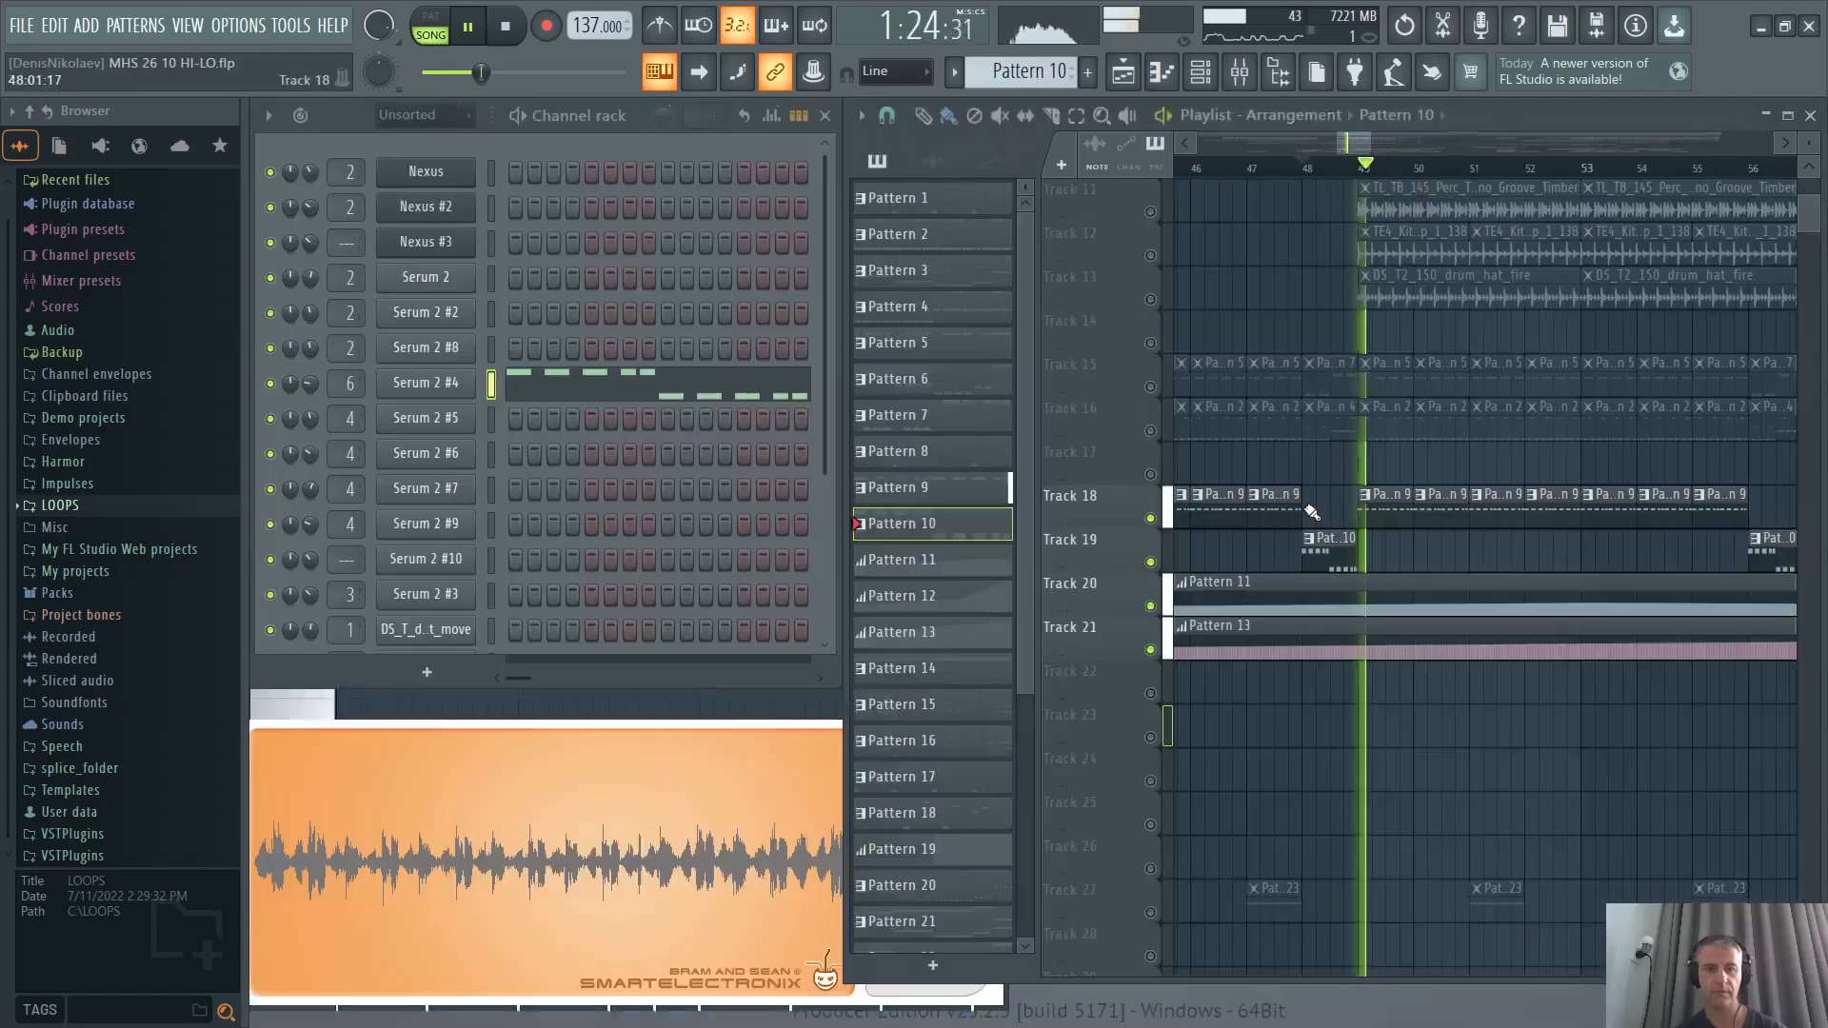
Listen to Tracks 18 to 21 with their automation from bar 61, then stop playback.
{"action": "scroll", "coordinate": [1225, 534], "scroll_direction": "down", "scroll_amount": 5}
{"action": "scroll", "coordinate": [1371, 457], "scroll_direction": "down", "scroll_amount": 3}
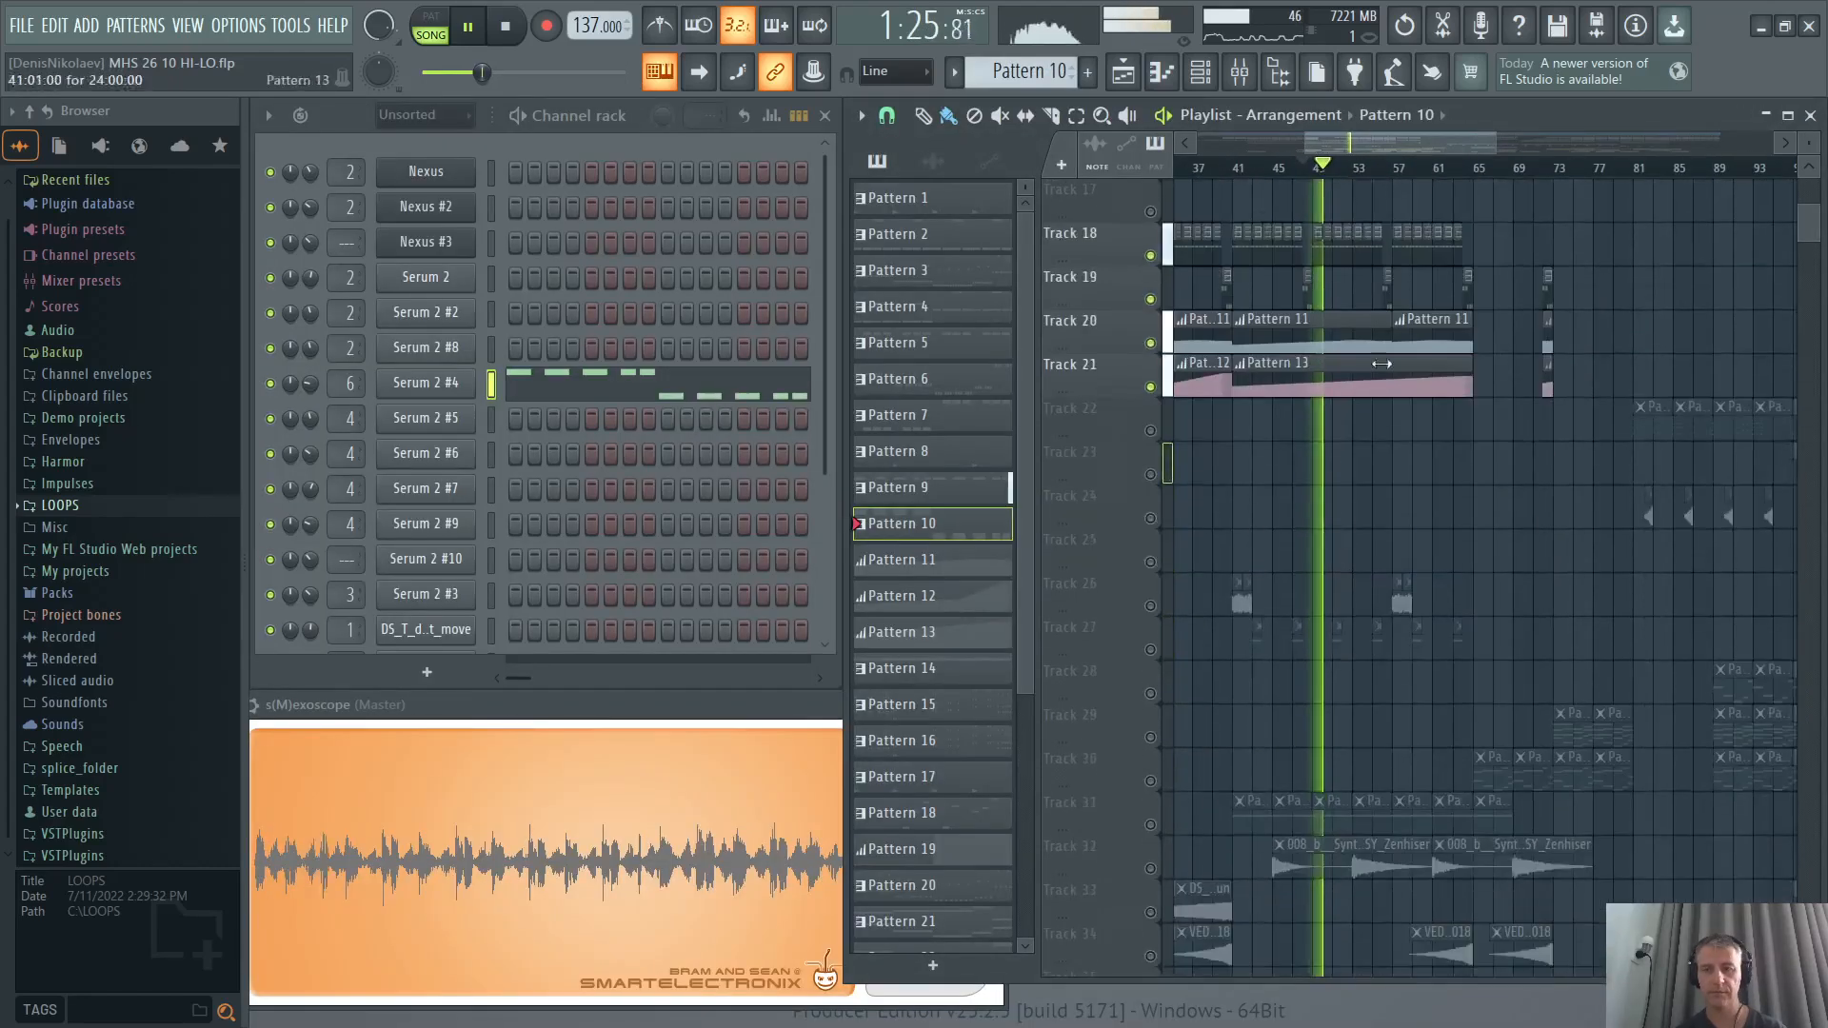
{"action": "left_click", "coordinate": [1438, 169]}
{"action": "scroll", "coordinate": [1461, 400], "scroll_direction": "up", "scroll_amount": 3}
{"action": "key", "text": "space"}
{"action": "scroll", "coordinate": [1407, 424], "scroll_direction": "down", "scroll_amount": 3}
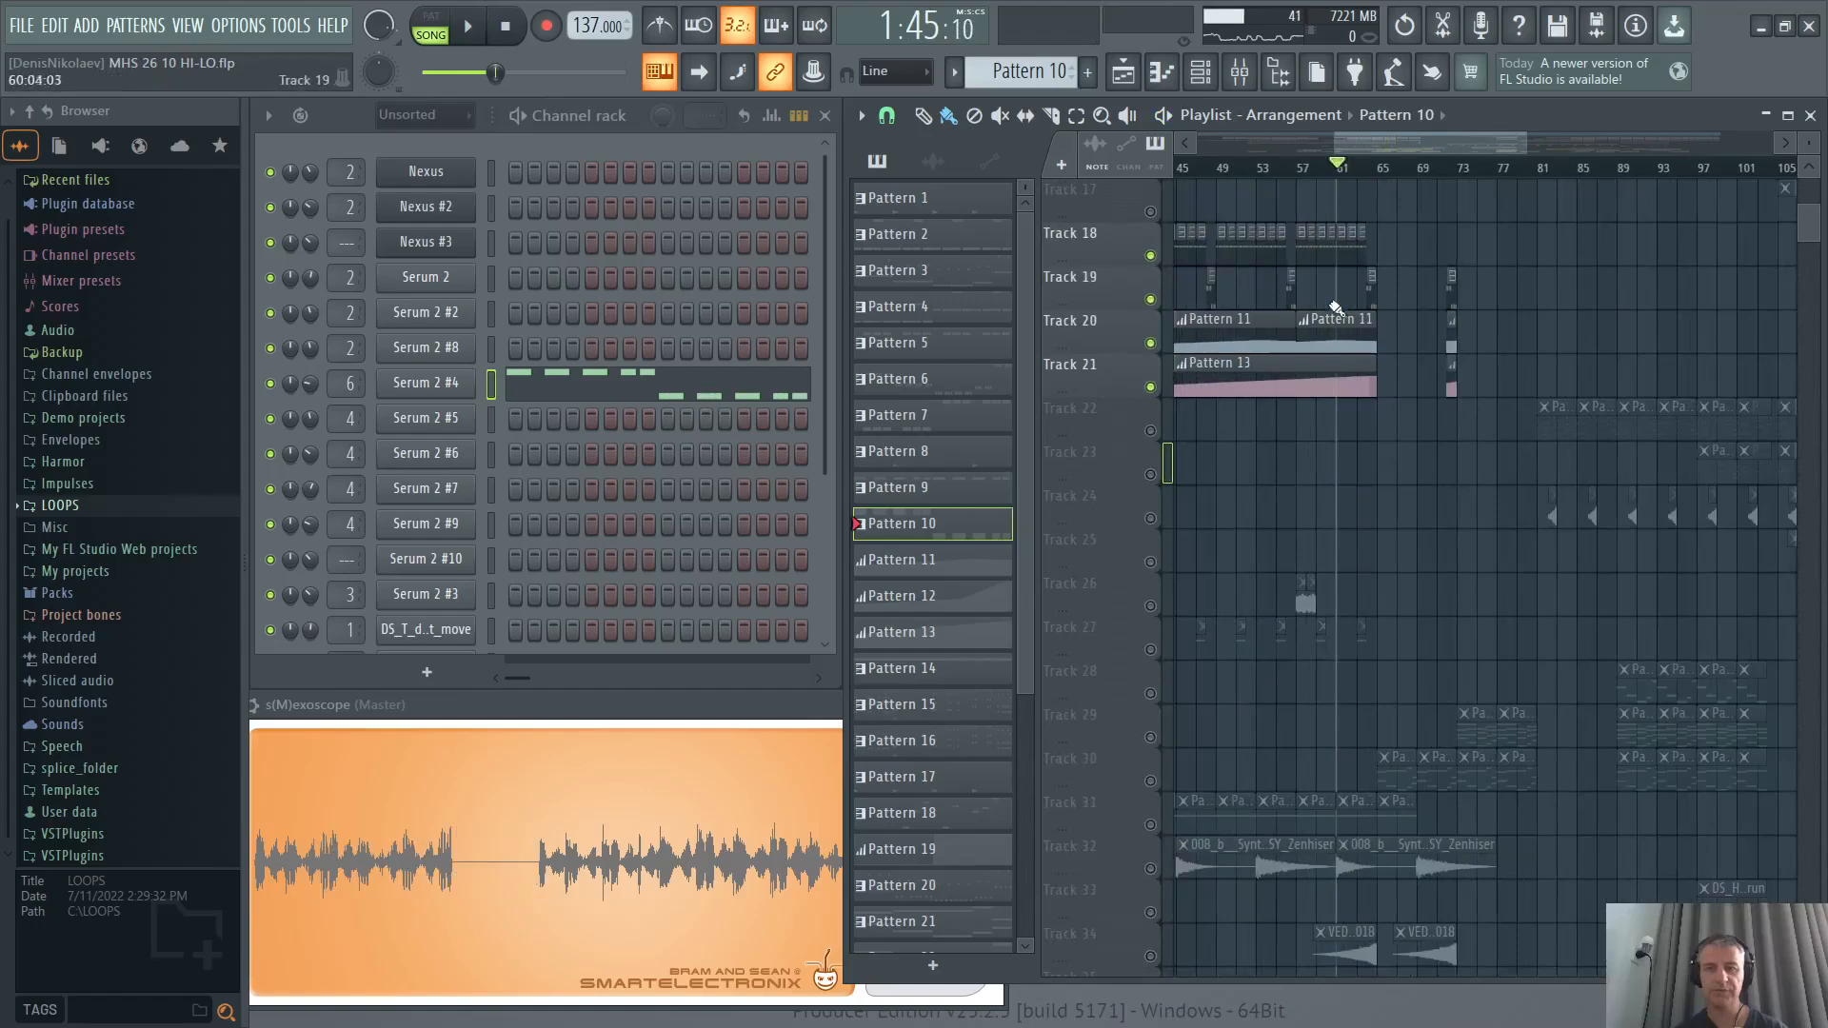
Clear the solo on Tracks 18 to 21 and solo Track 26 alone.
{"action": "scroll", "coordinate": [1359, 436], "scroll_direction": "up", "scroll_amount": 2}
{"action": "scroll", "coordinate": [1332, 467], "scroll_direction": "down", "scroll_amount": 3}
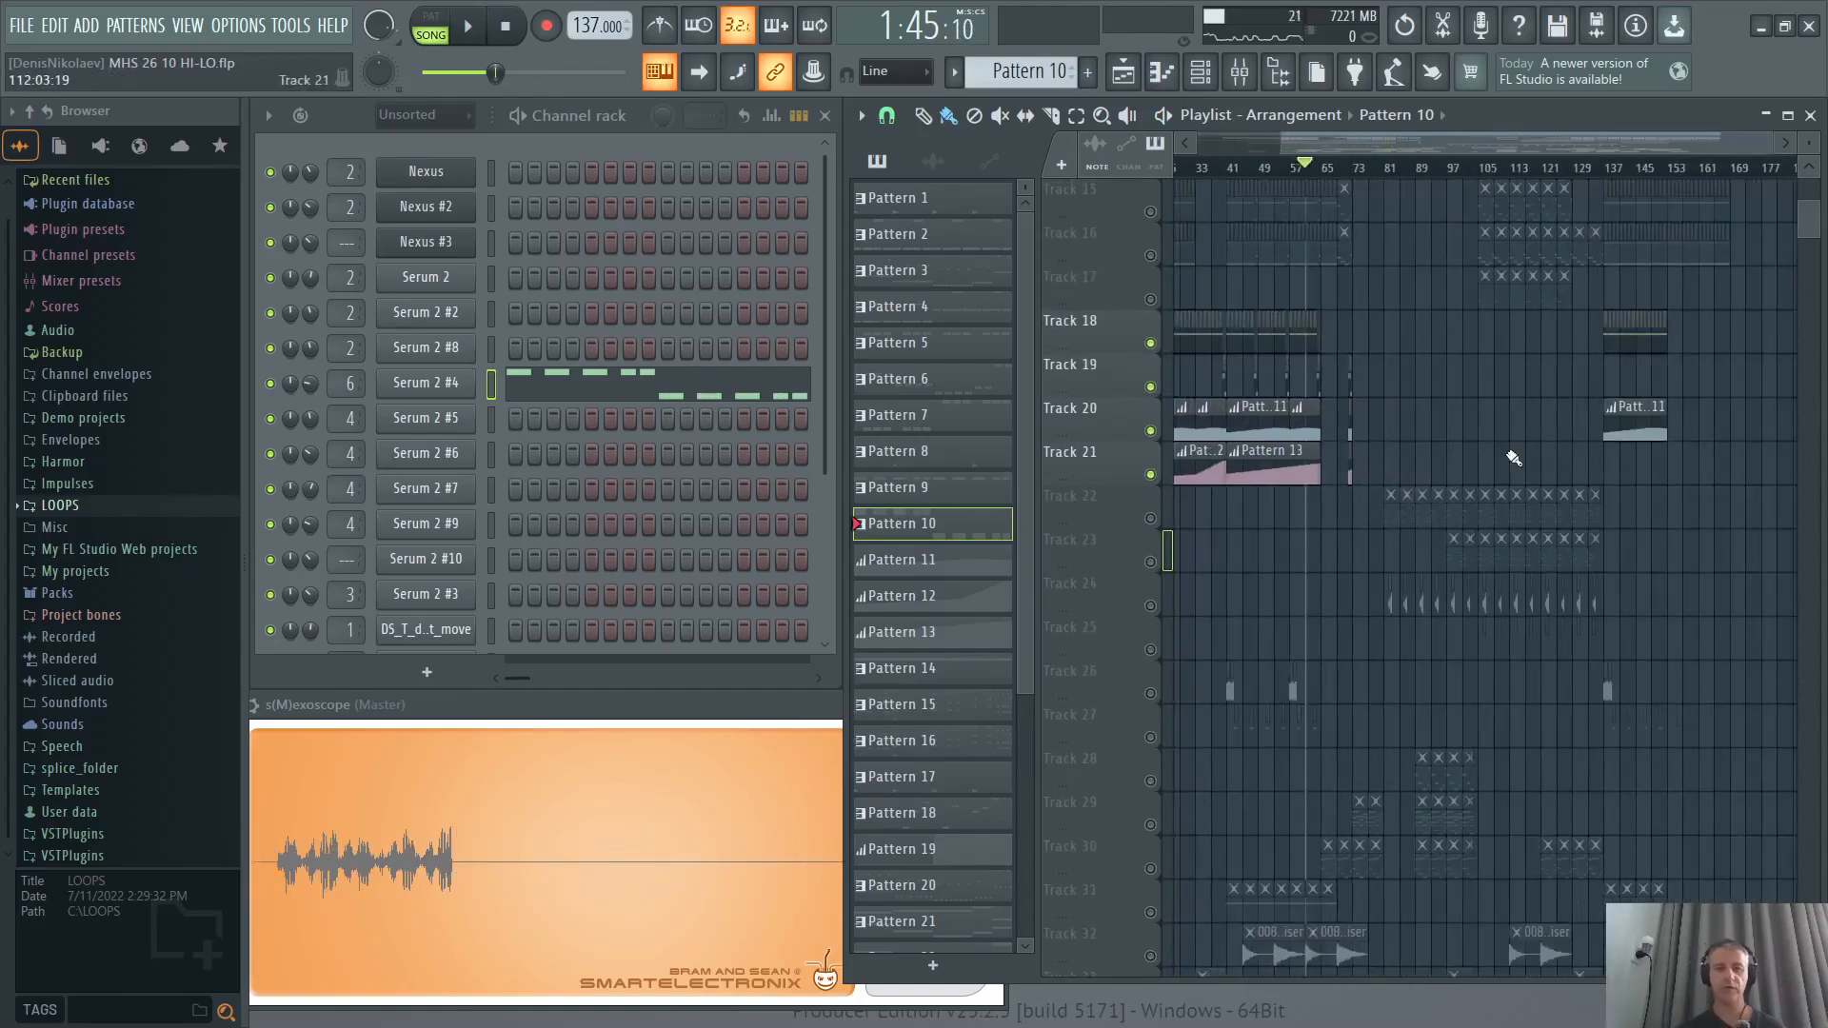
{"action": "scroll", "coordinate": [1314, 712], "scroll_direction": "up", "scroll_amount": 3}
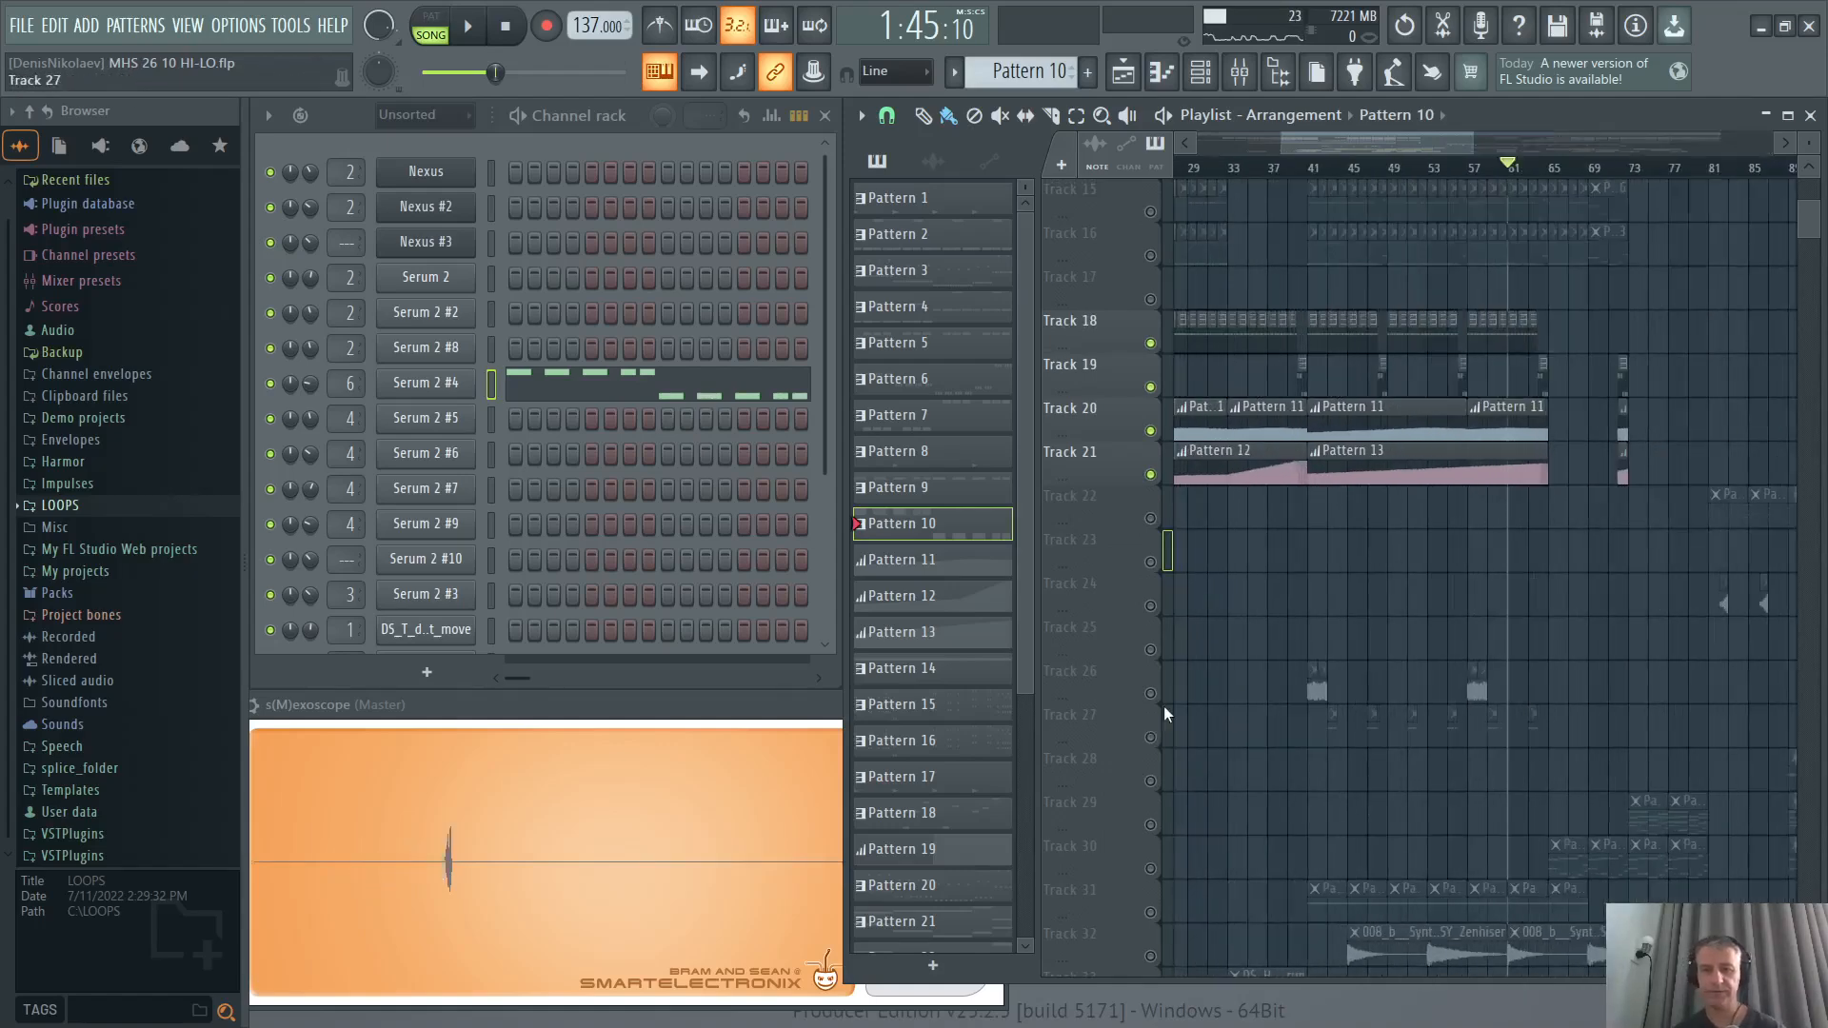
{"action": "scroll", "coordinate": [1156, 704], "scroll_direction": "down", "scroll_amount": 3}
{"action": "scroll", "coordinate": [1155, 693], "scroll_direction": "down", "scroll_amount": 5}
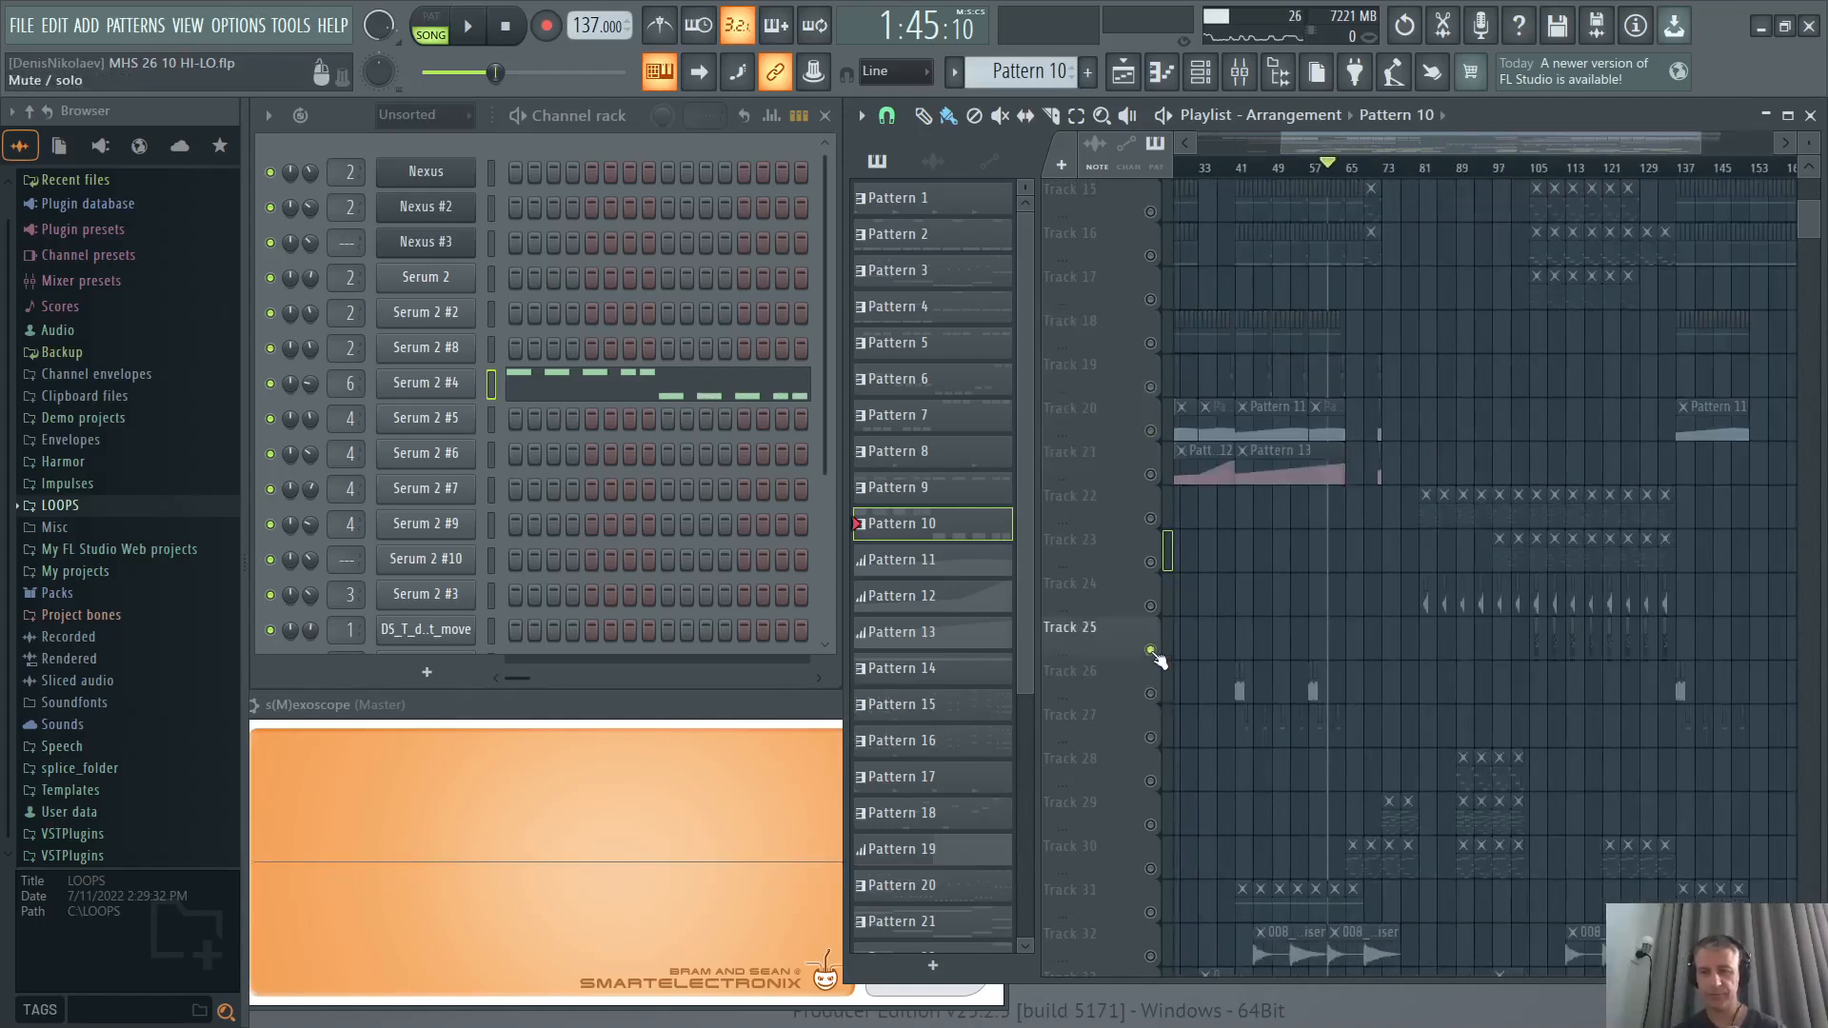
{"action": "right_click", "coordinate": [1155, 471]}
{"action": "key", "text": "Escape"}
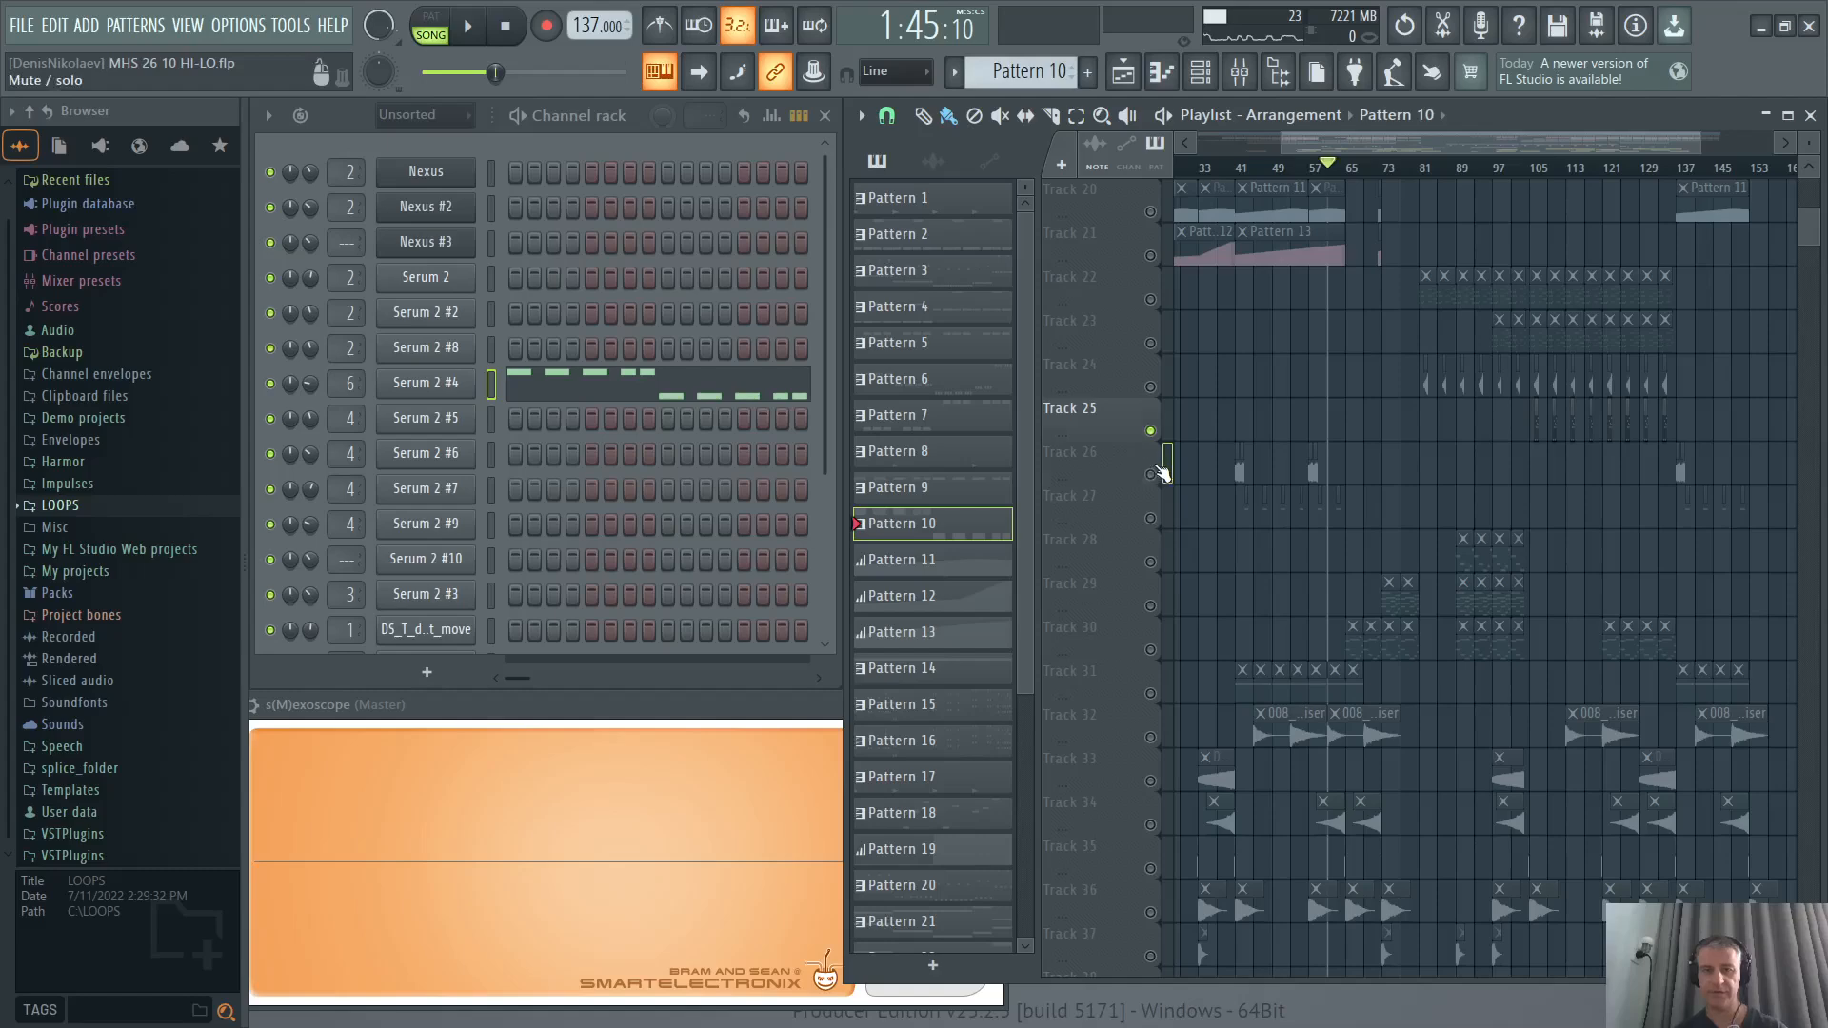
{"action": "right_click", "coordinate": [1152, 472]}
Play the soloed Track 26 from bar 41.
{"action": "scroll", "coordinate": [1249, 416], "scroll_direction": "up", "scroll_amount": 5}
{"action": "left_click", "coordinate": [1247, 170]}
{"action": "scroll", "coordinate": [1232, 400], "scroll_direction": "up", "scroll_amount": 2}
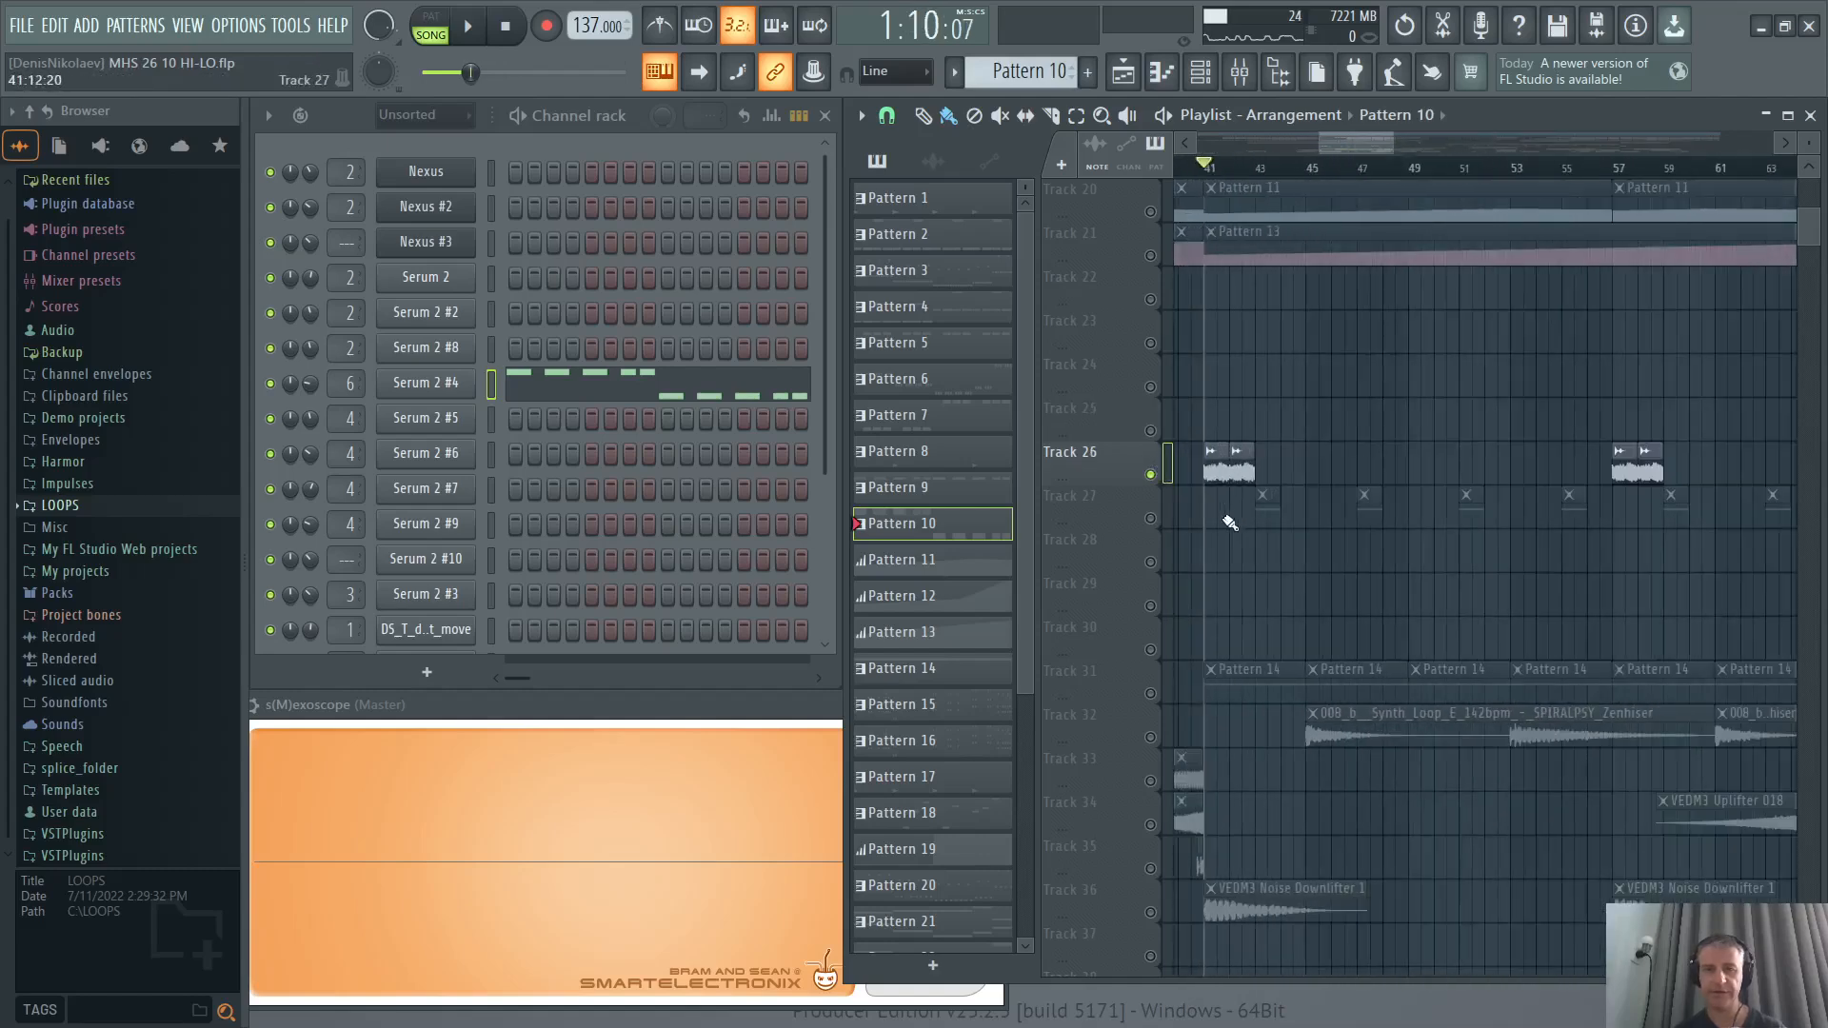
{"action": "key", "text": "space"}
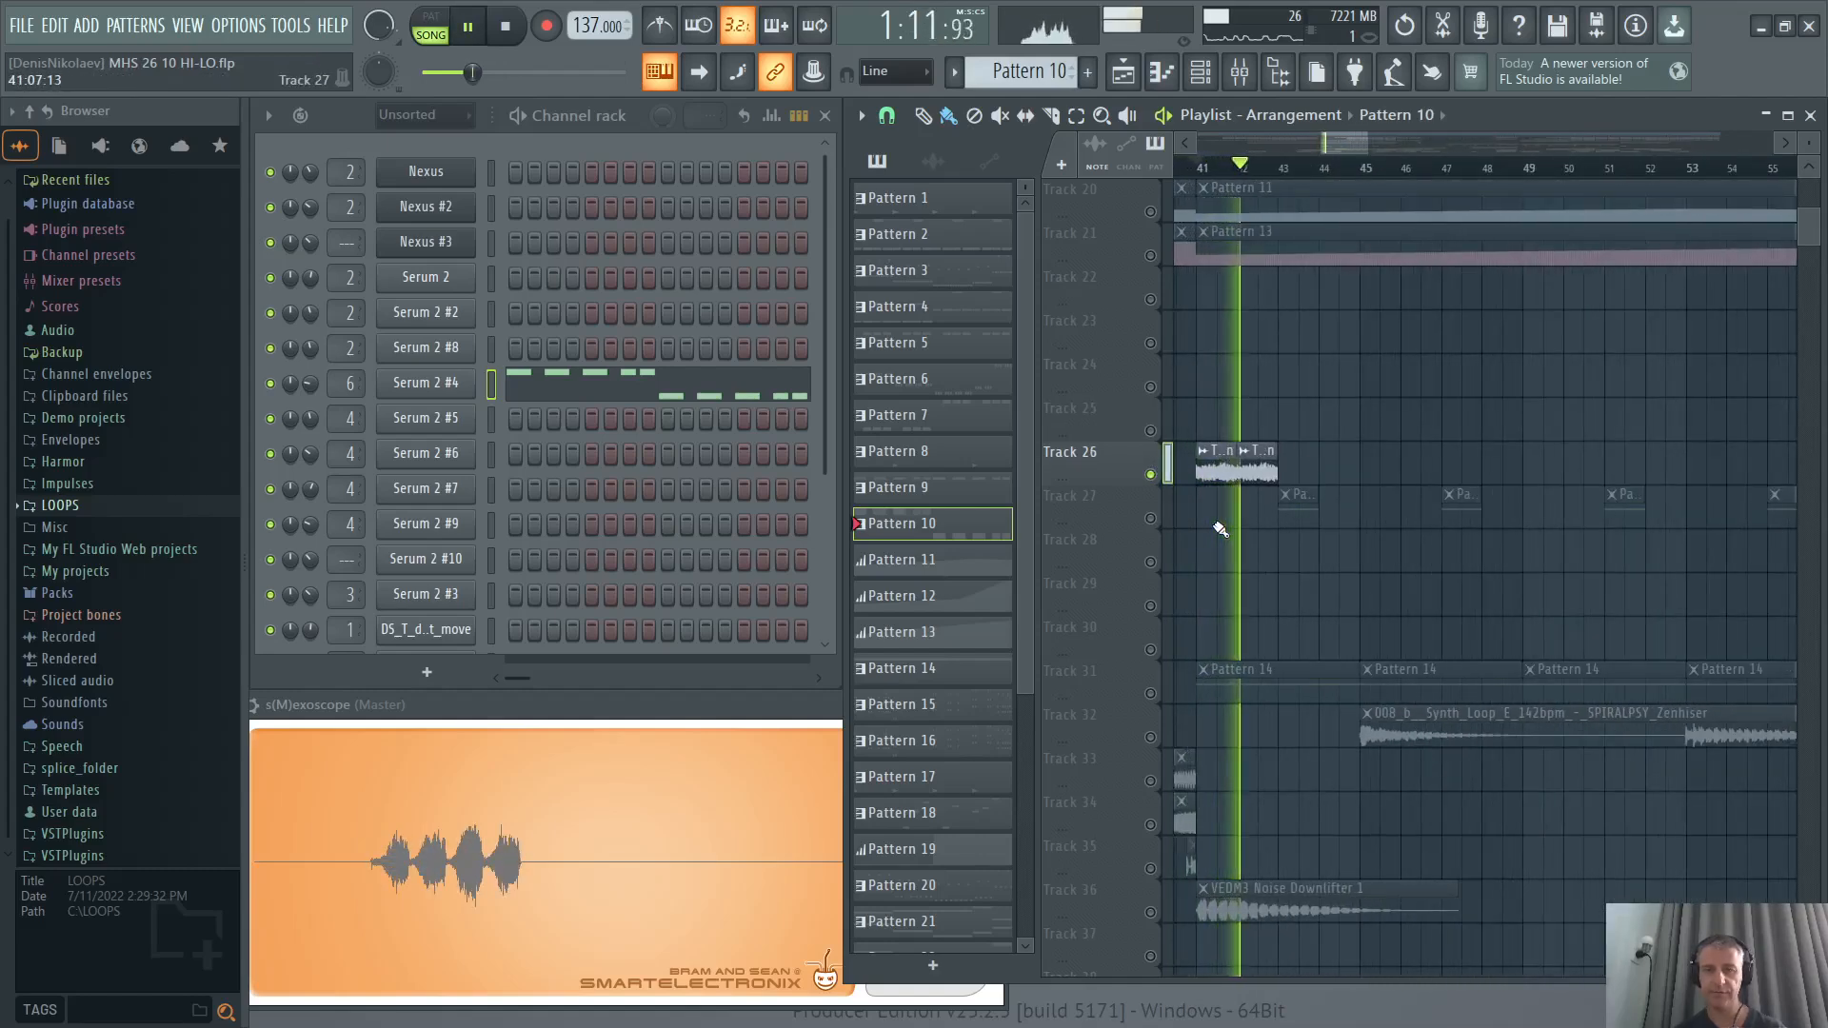
Listen to the siren clips on Track 26 to their end, then stop playback.
{"action": "scroll", "coordinate": [1224, 521], "scroll_direction": "up", "scroll_amount": 4}
{"action": "scroll", "coordinate": [1228, 523], "scroll_direction": "down", "scroll_amount": 5}
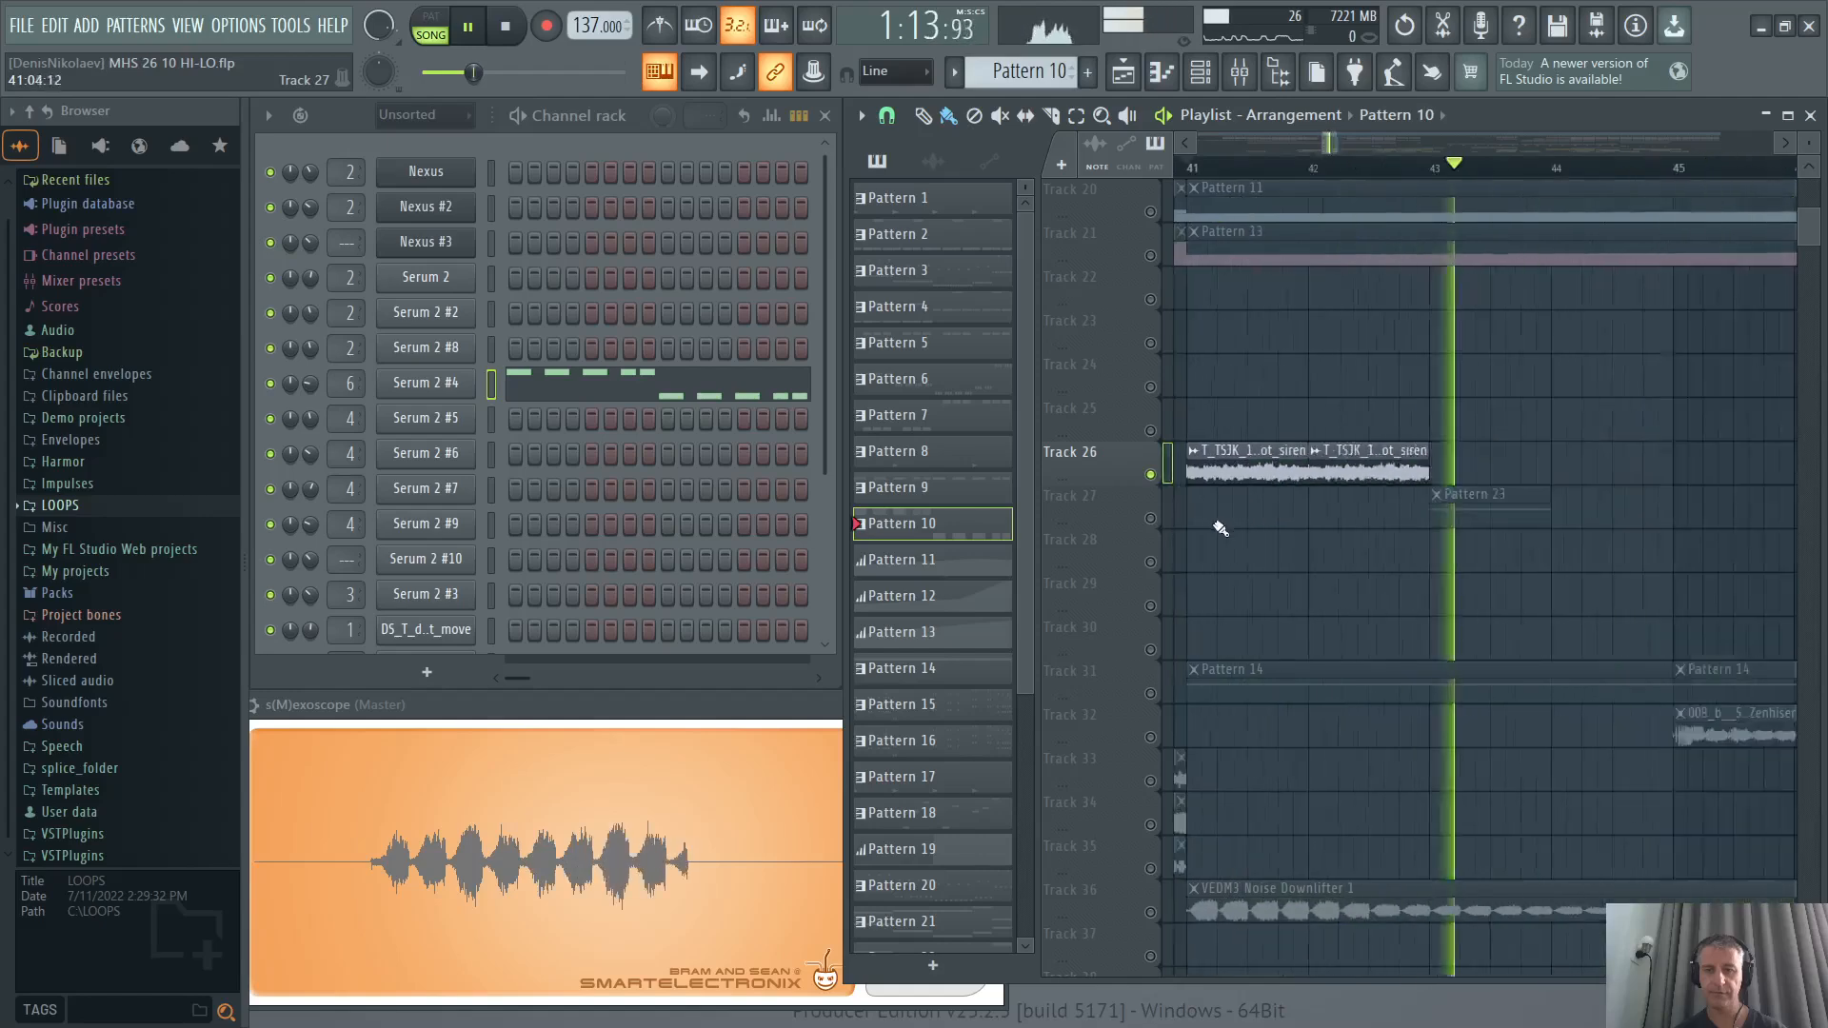
{"action": "key", "text": "space"}
Solo Track 27, place the playhead at bar 43 and select its Pattern 23 clip.
{"action": "right_click", "coordinate": [1151, 518]}
{"action": "scroll", "coordinate": [1249, 485], "scroll_direction": "up", "scroll_amount": 2}
{"action": "left_click", "coordinate": [1250, 167]}
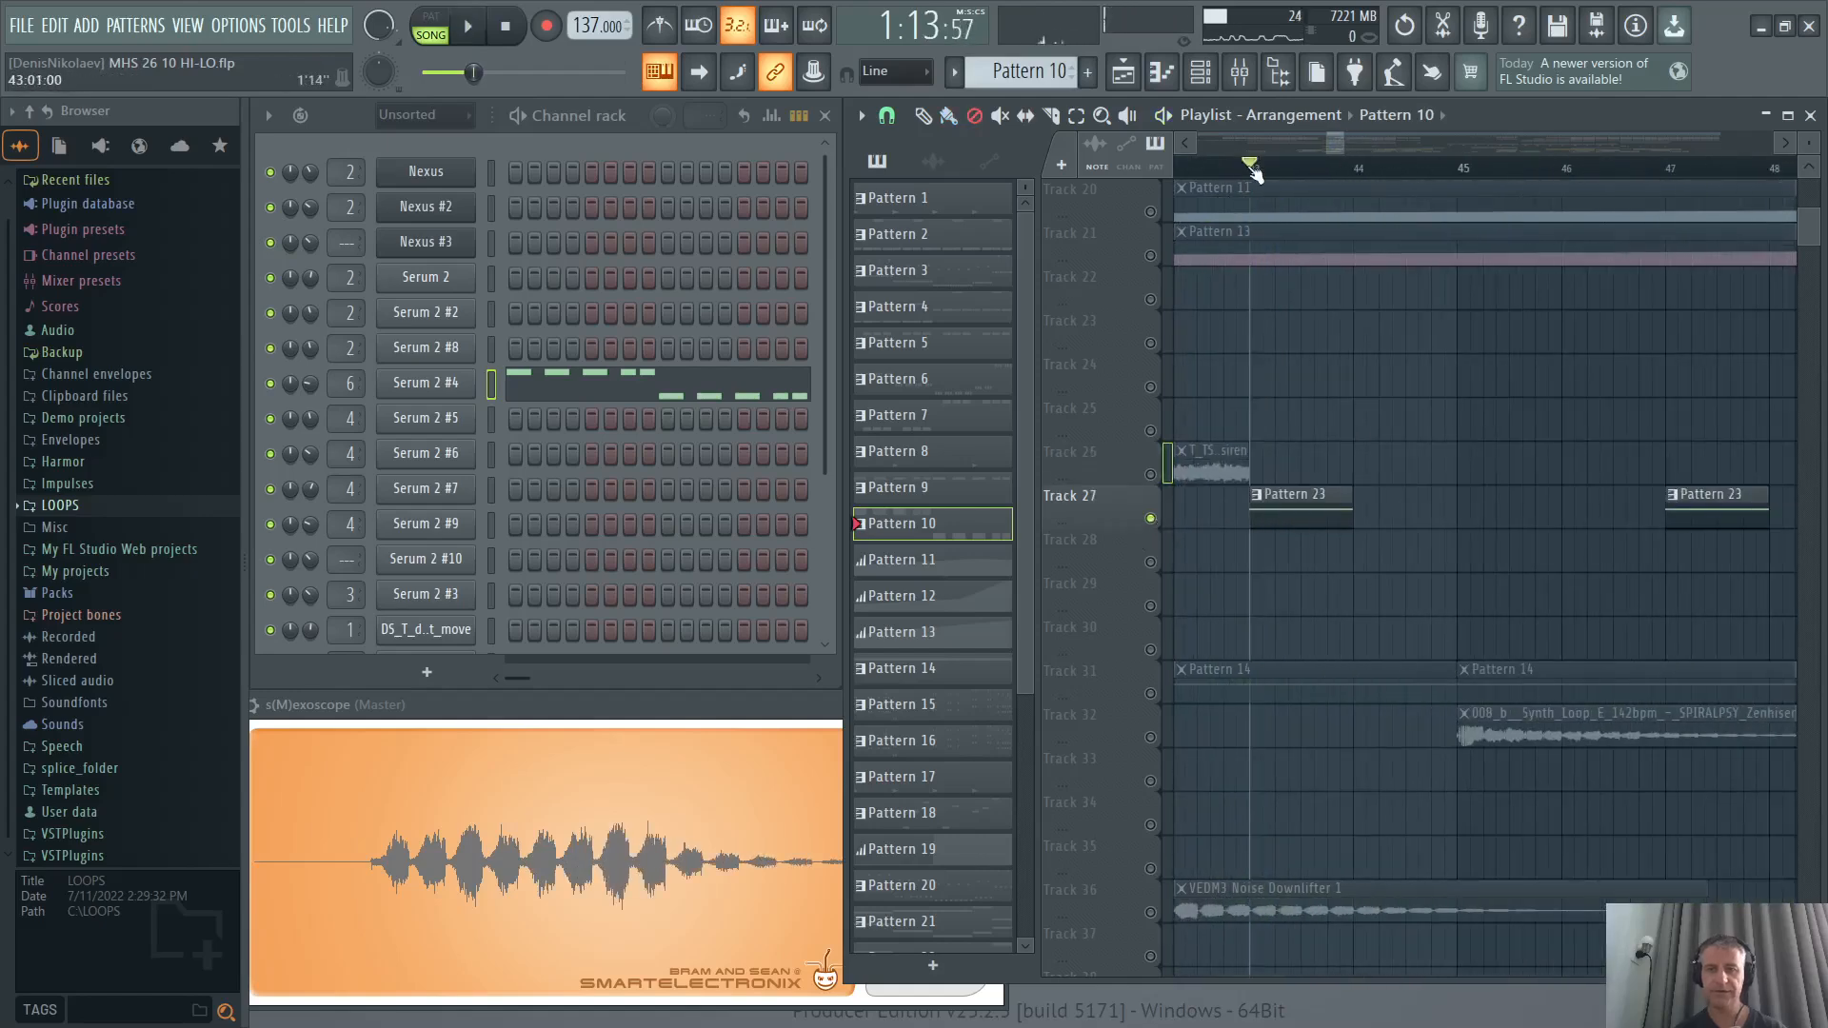
{"action": "scroll", "coordinate": [1222, 512], "scroll_direction": "down", "scroll_amount": 3}
{"action": "left_click", "coordinate": [1227, 515]}
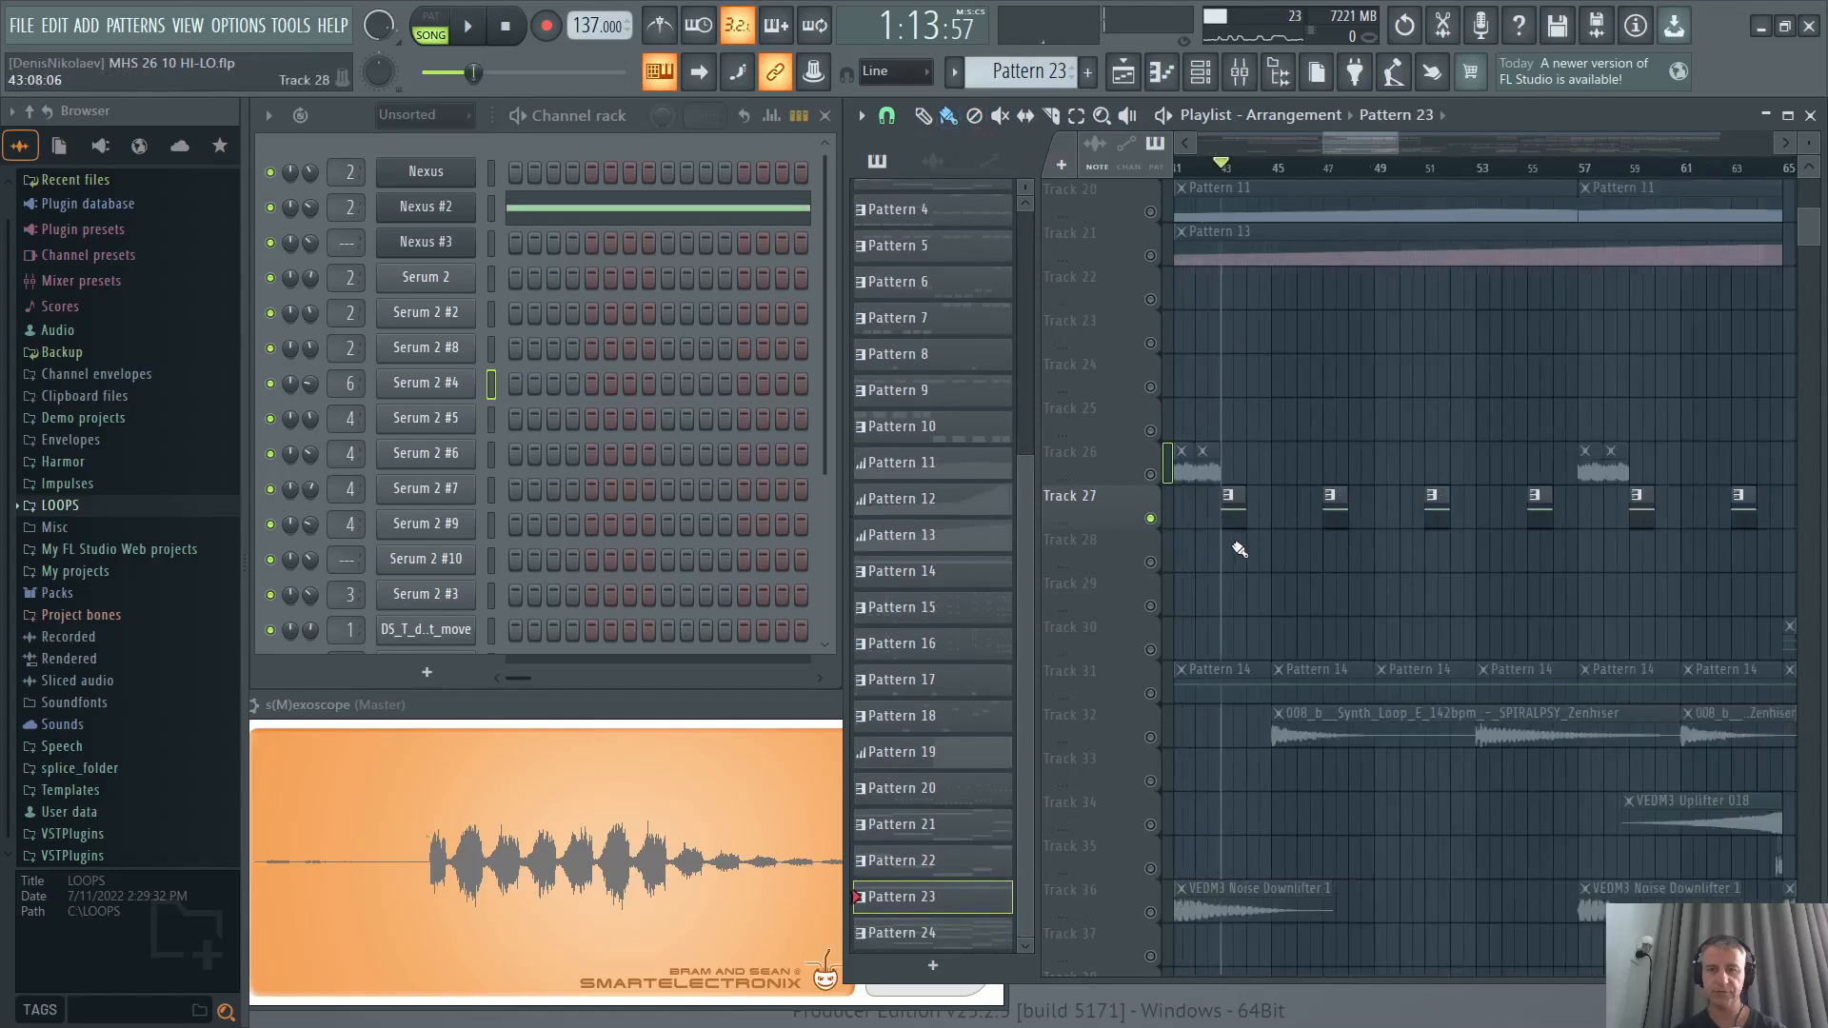
Play Pattern 23 on Track 27 from bar 43, then stop playback.
{"action": "scroll", "coordinate": [1256, 567], "scroll_direction": "down", "scroll_amount": 2}
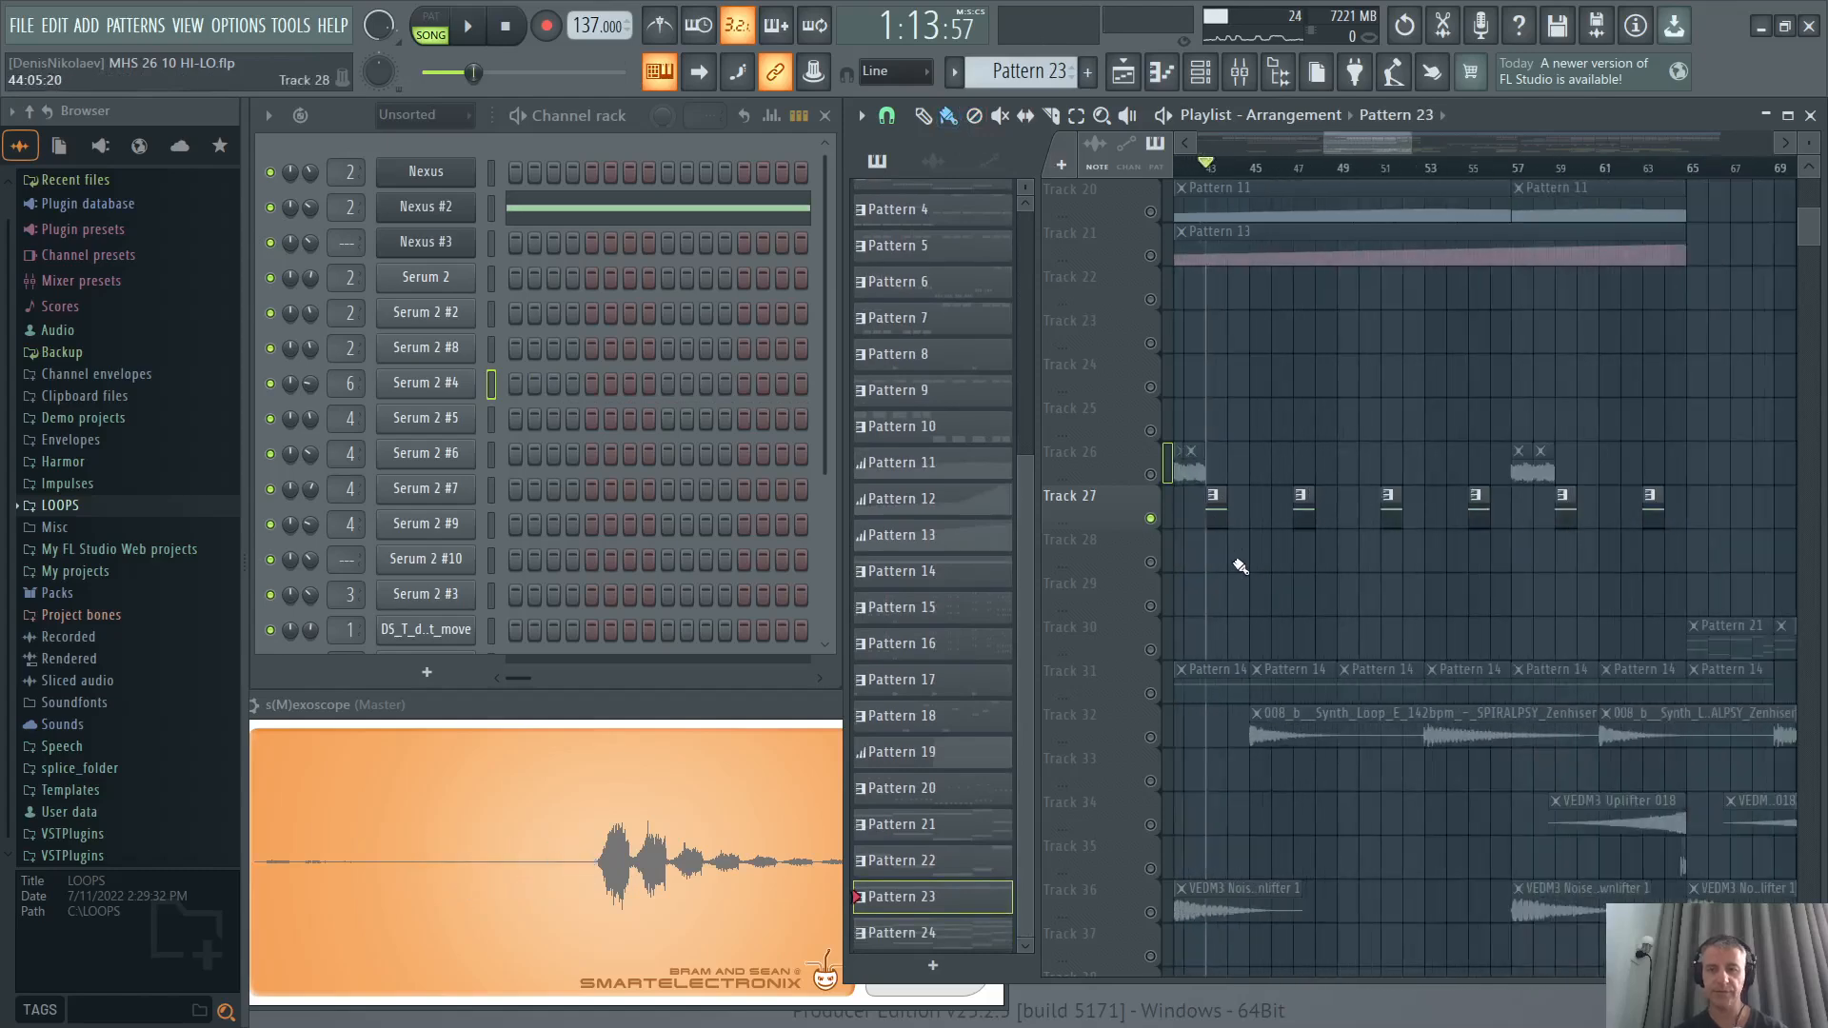
{"action": "key", "text": "space"}
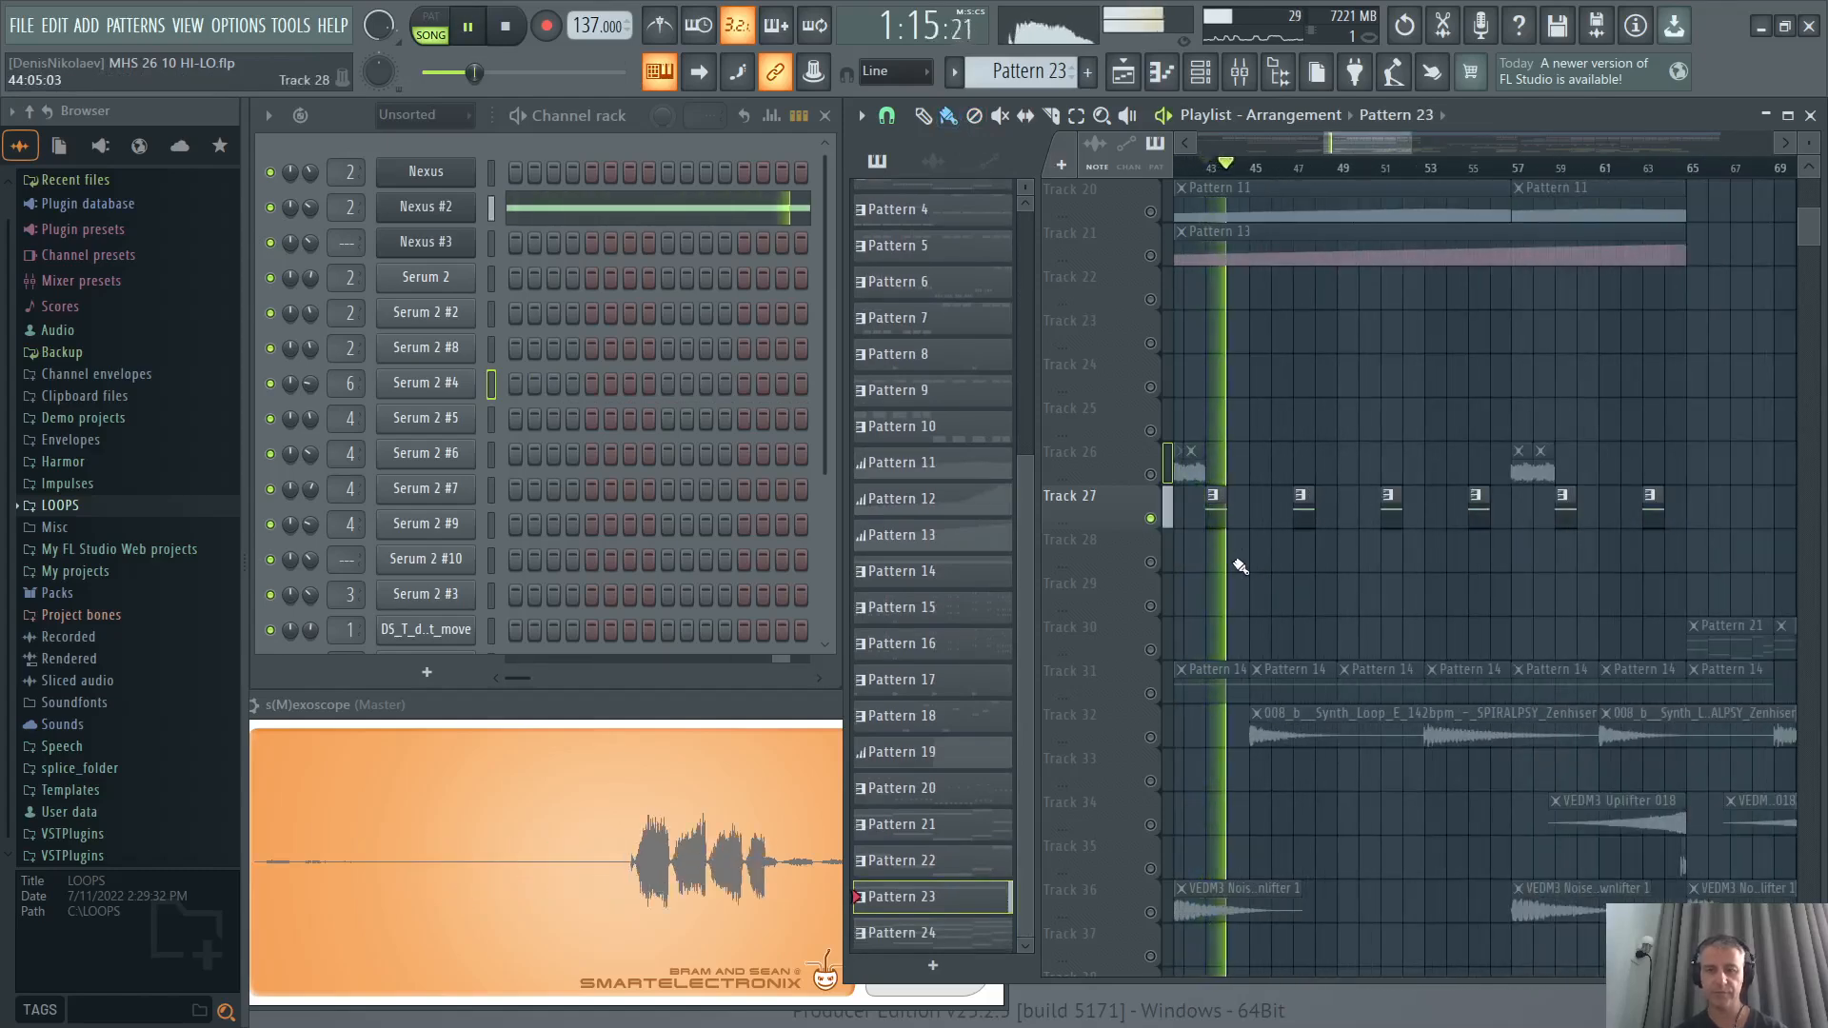
{"action": "scroll", "coordinate": [1248, 583], "scroll_direction": "down", "scroll_amount": 5}
{"action": "key", "text": "space"}
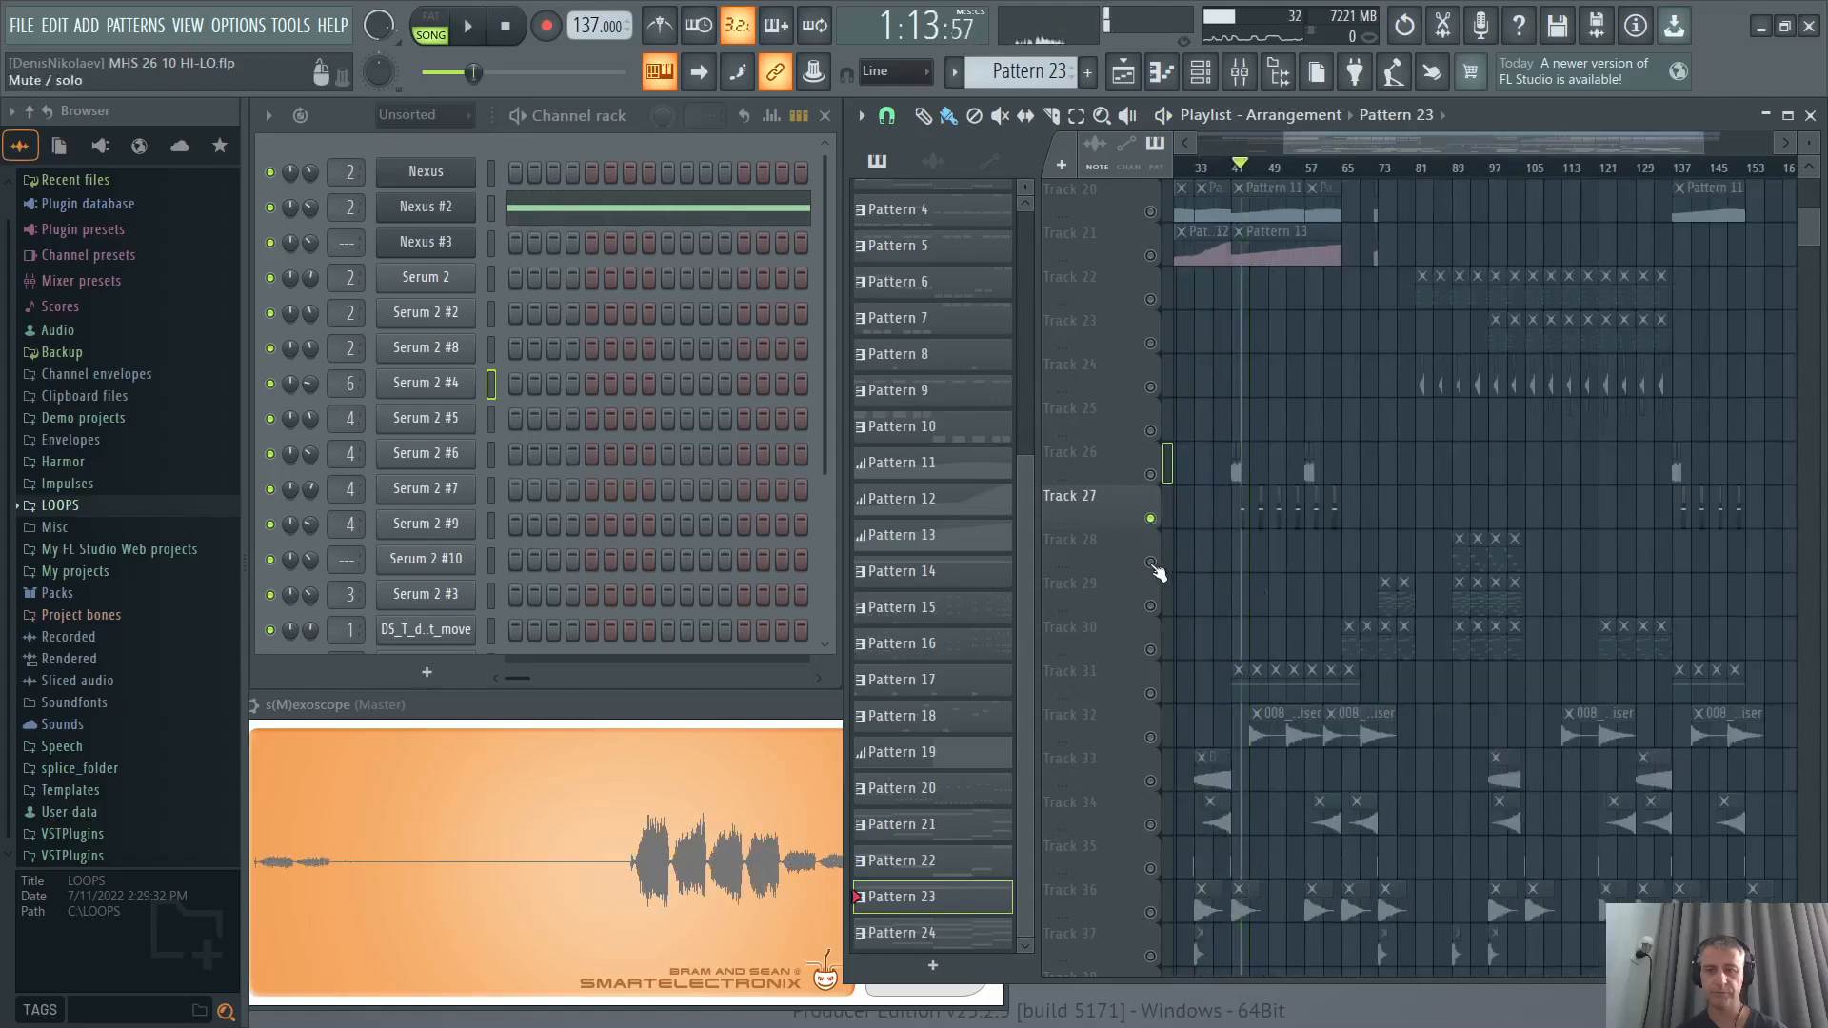
Solo Track 31, place the playhead at bar 41 and select its Pattern 14 clip.
{"action": "scroll", "coordinate": [1227, 457], "scroll_direction": "down", "scroll_amount": 5}
{"action": "scroll", "coordinate": [1296, 302], "scroll_direction": "up", "scroll_amount": 6}
{"action": "left_click", "coordinate": [1227, 167]}
{"action": "scroll", "coordinate": [1263, 495], "scroll_direction": "down", "scroll_amount": 2}
{"action": "left_click", "coordinate": [1268, 460]}
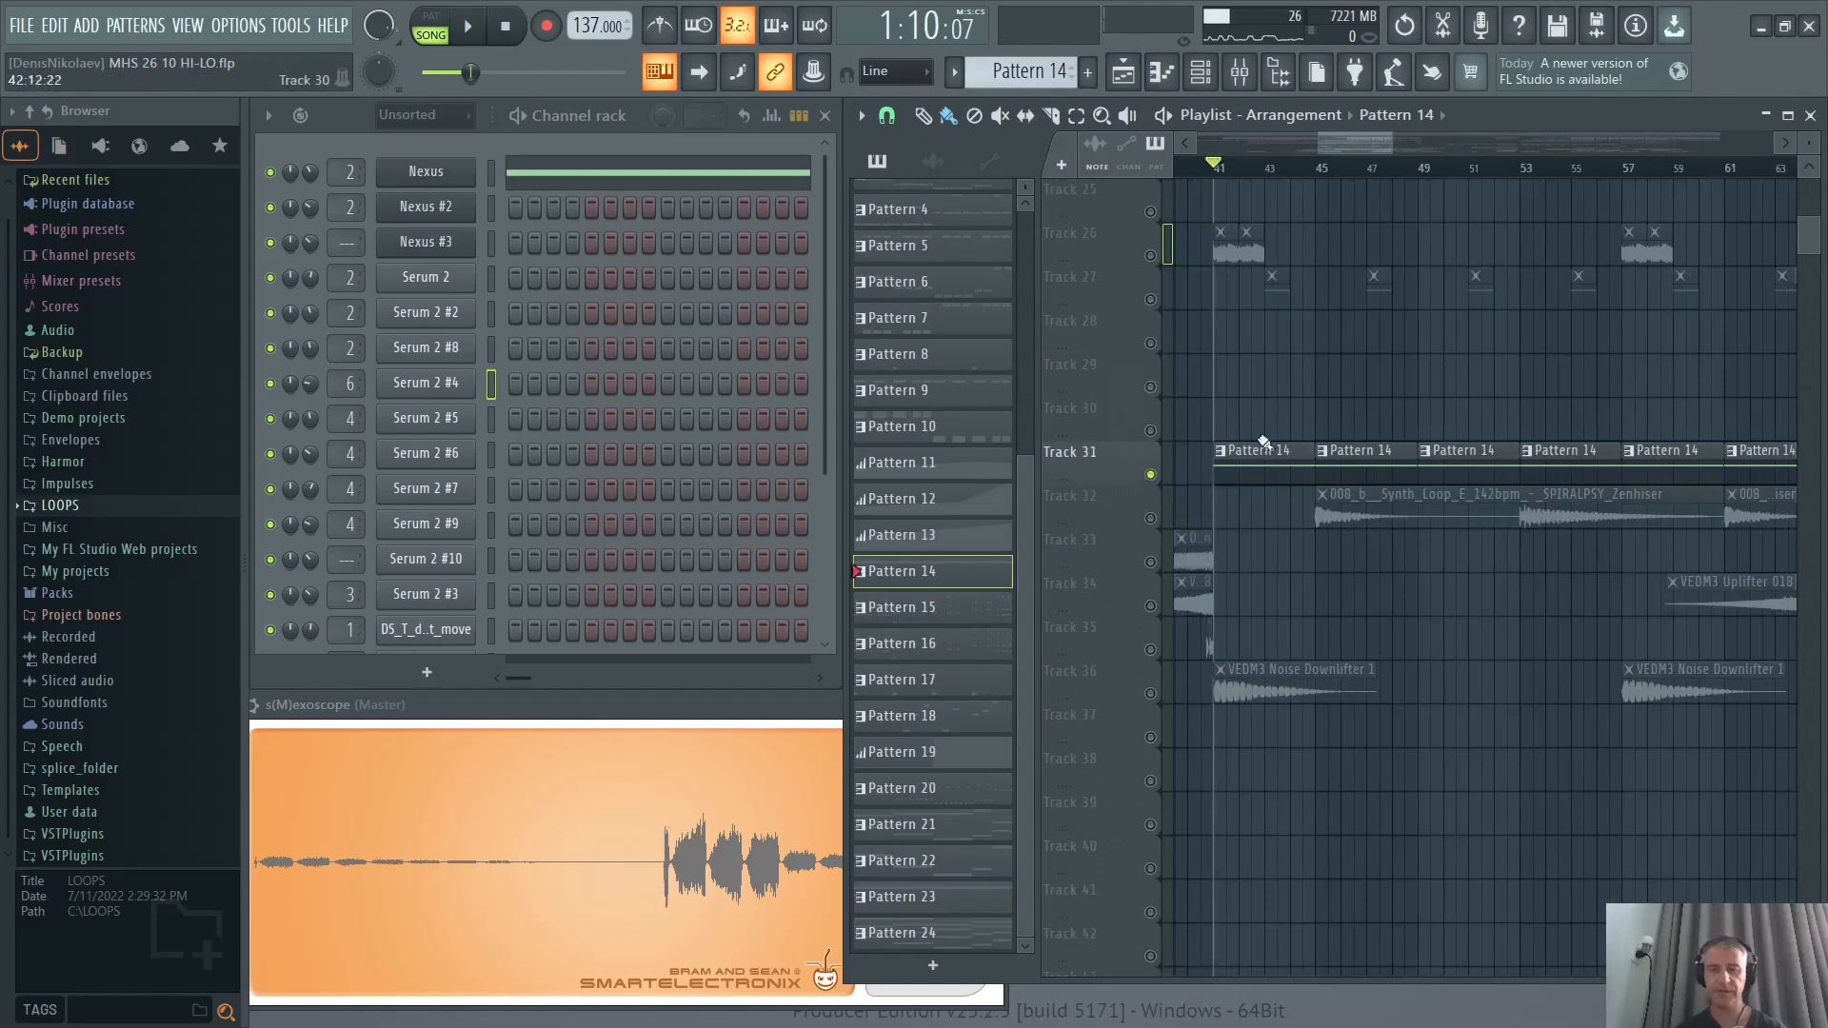
{"action": "scroll", "coordinate": [1204, 404], "scroll_direction": "down", "scroll_amount": 3}
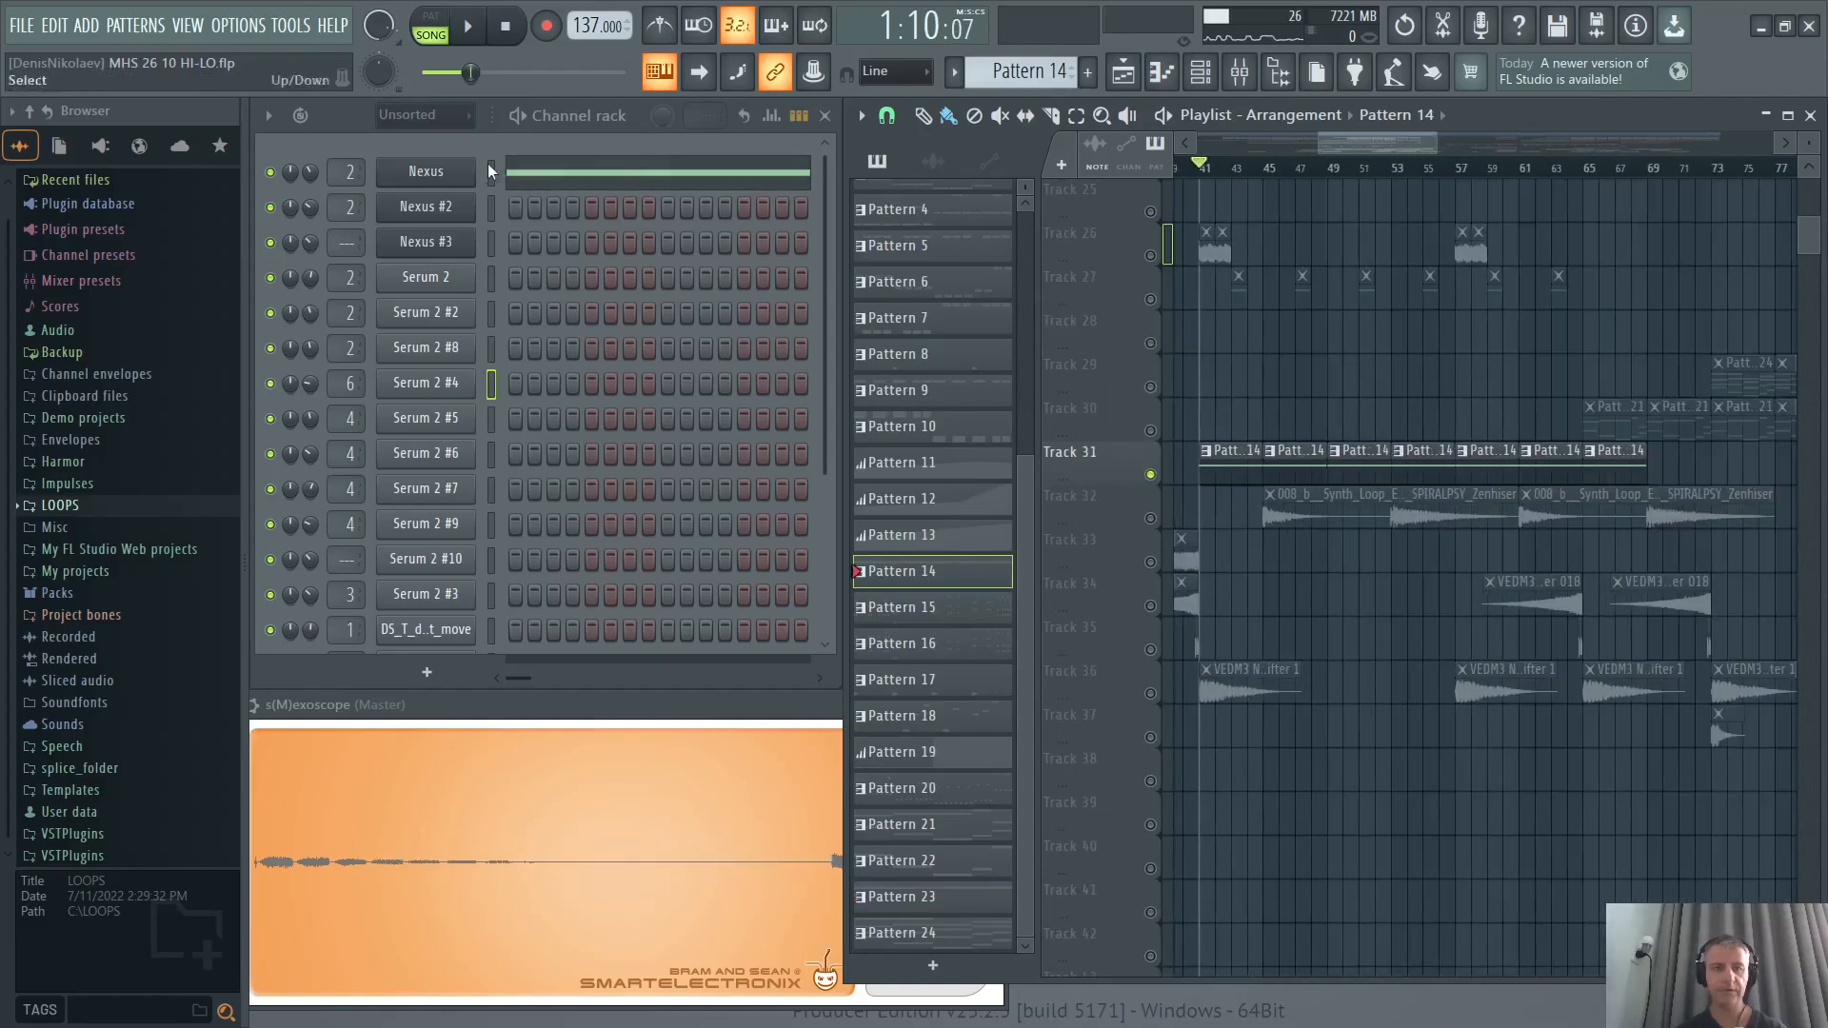
Open the Nexus synth, play Pattern 14 while viewing the Dark Side preset, then stop and close the synth.
{"action": "left_click", "coordinate": [460, 173]}
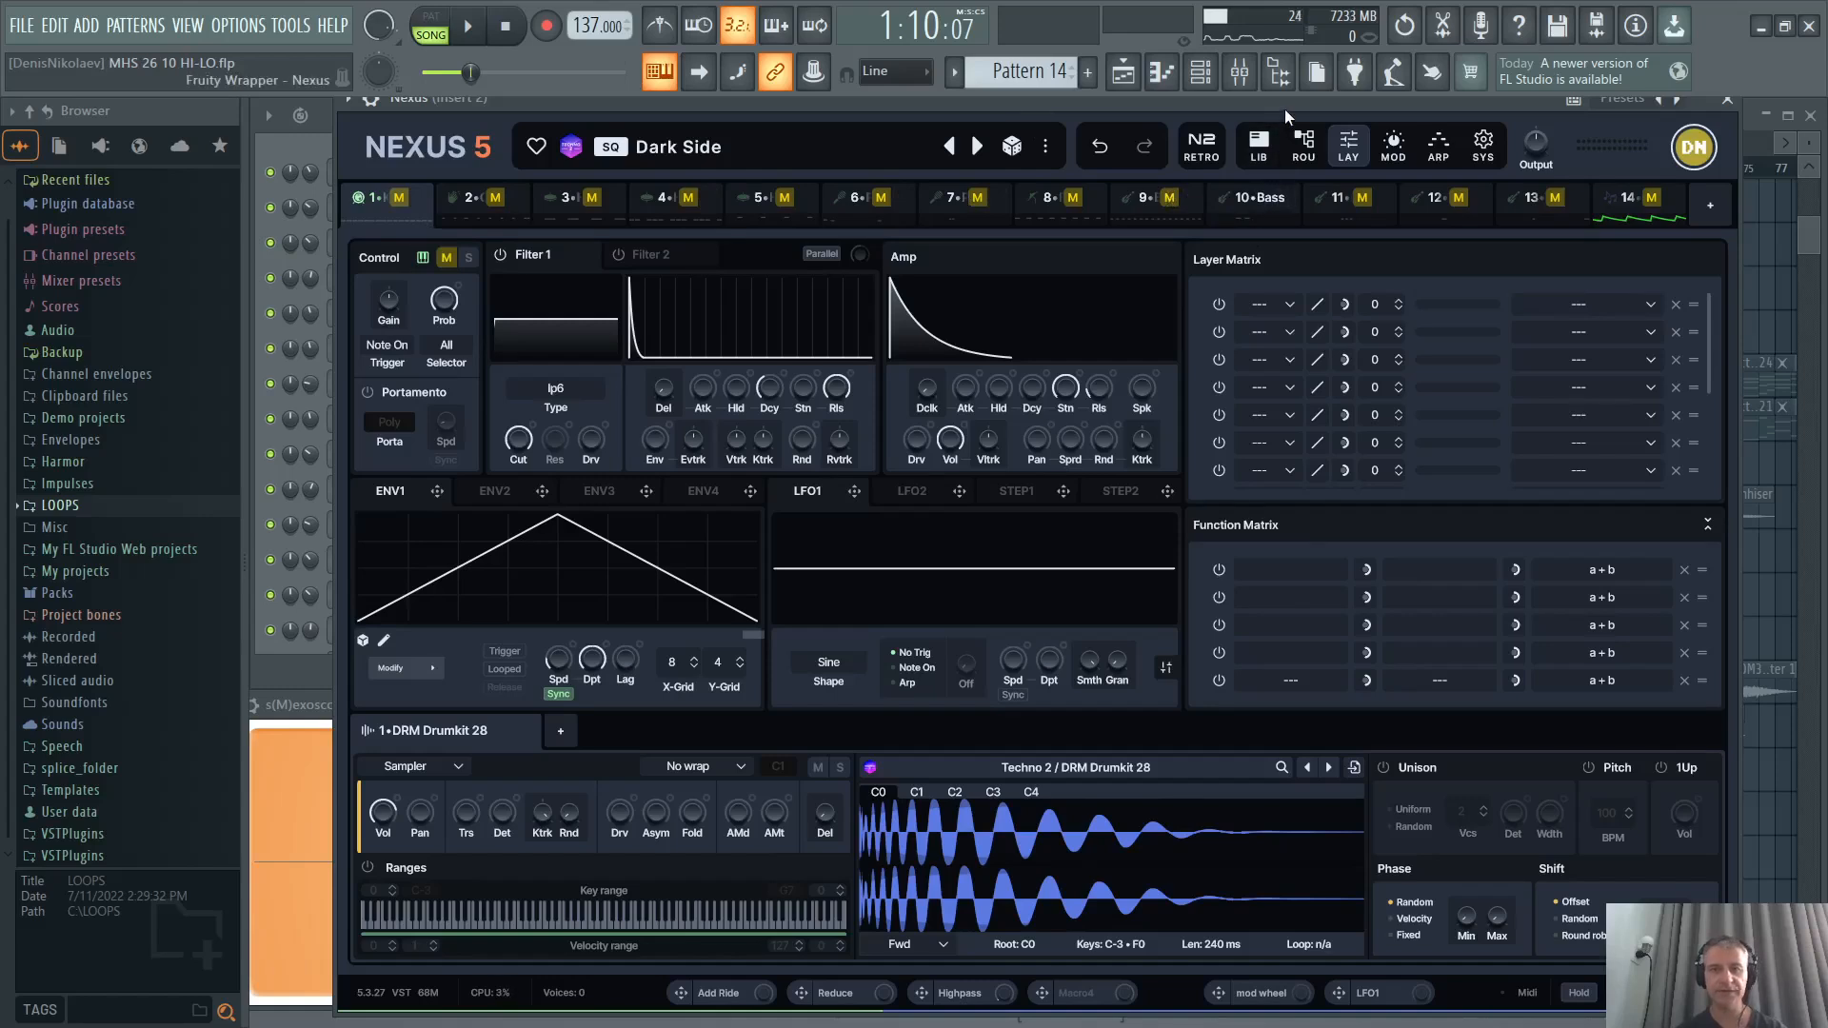
{"action": "key", "text": "space"}
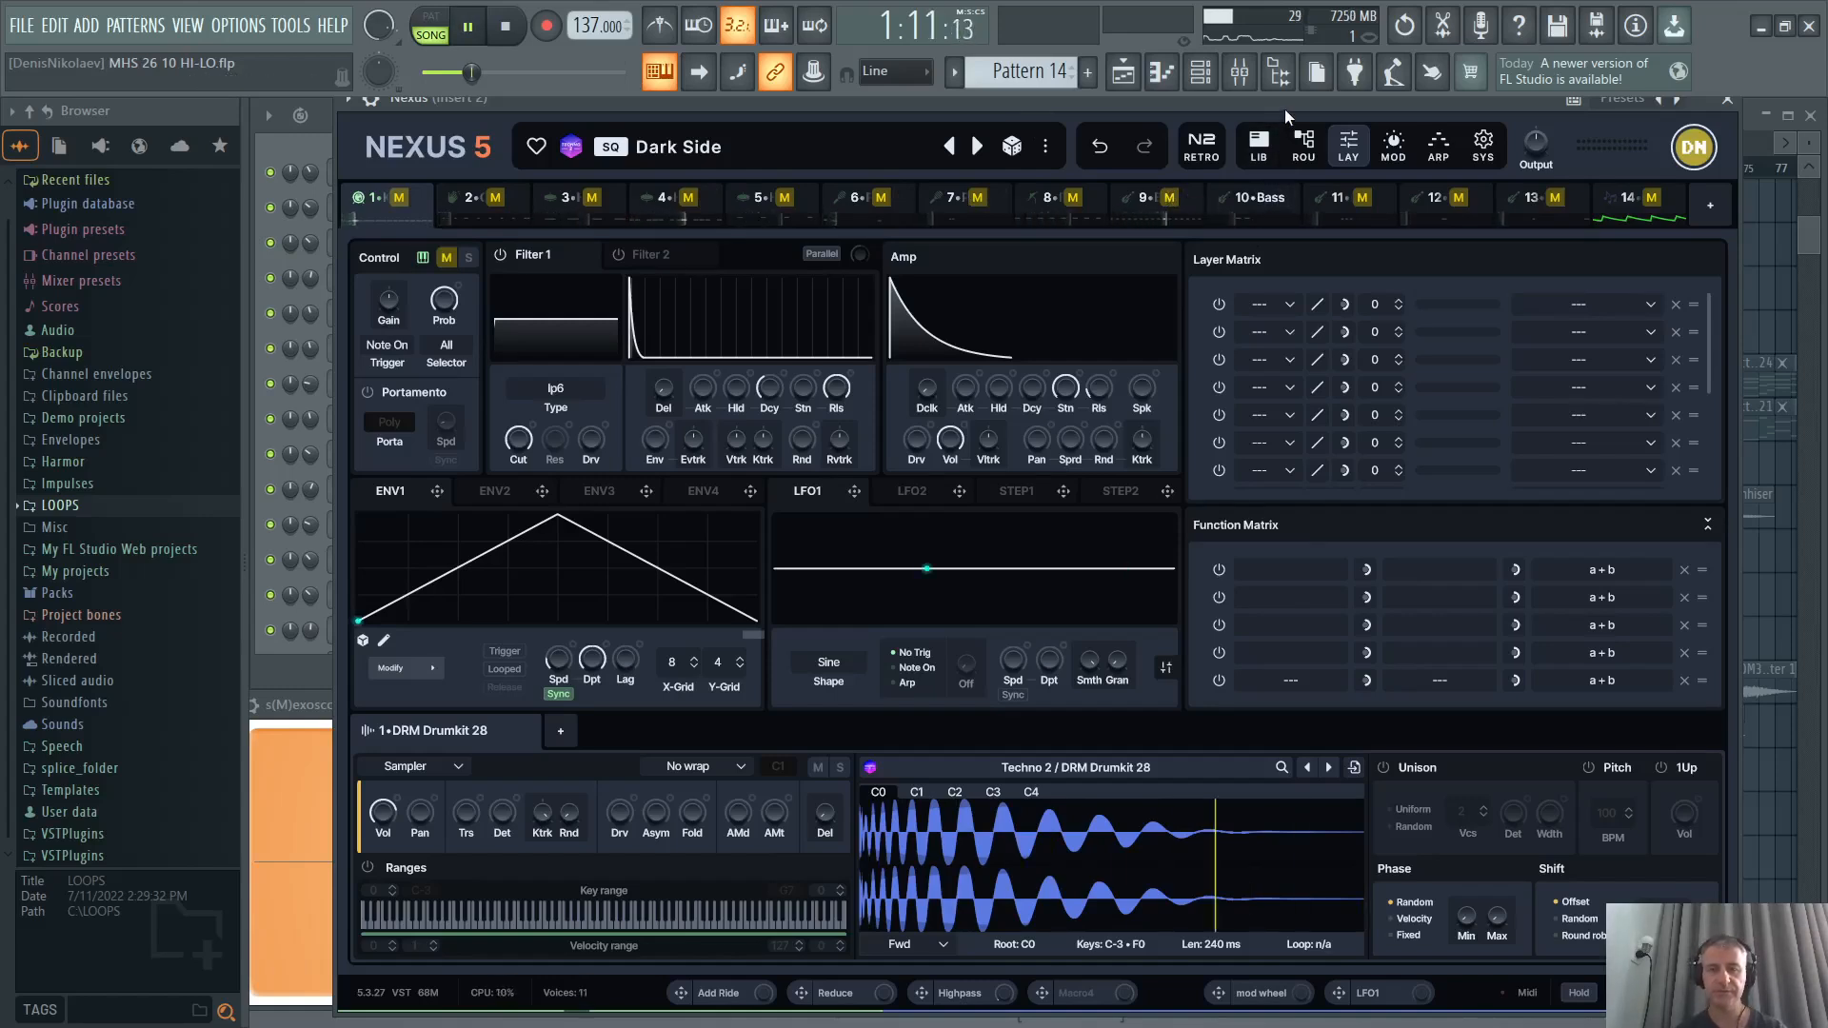
{"action": "key", "text": "space"}
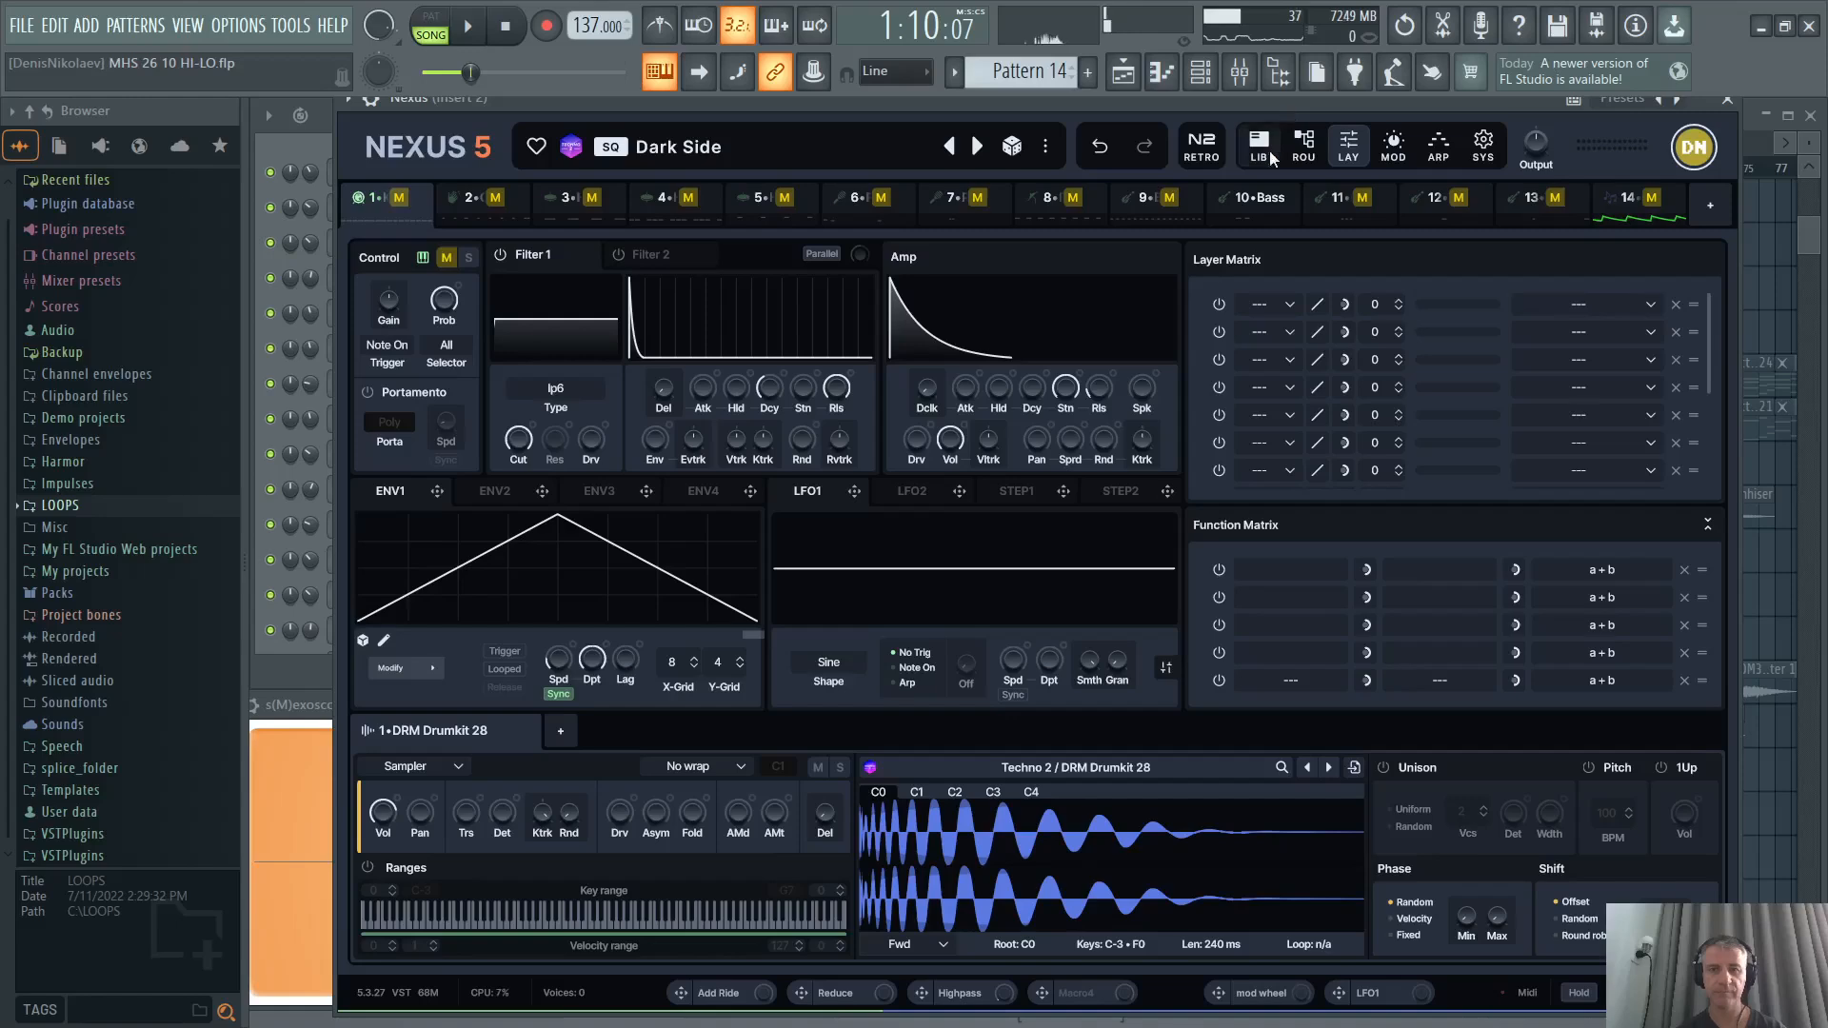
{"action": "key", "text": "Escape"}
Solo Track 32 and place the playhead at bar 45, where its synth loop starts.
{"action": "scroll", "coordinate": [1270, 552], "scroll_direction": "down", "scroll_amount": 1}
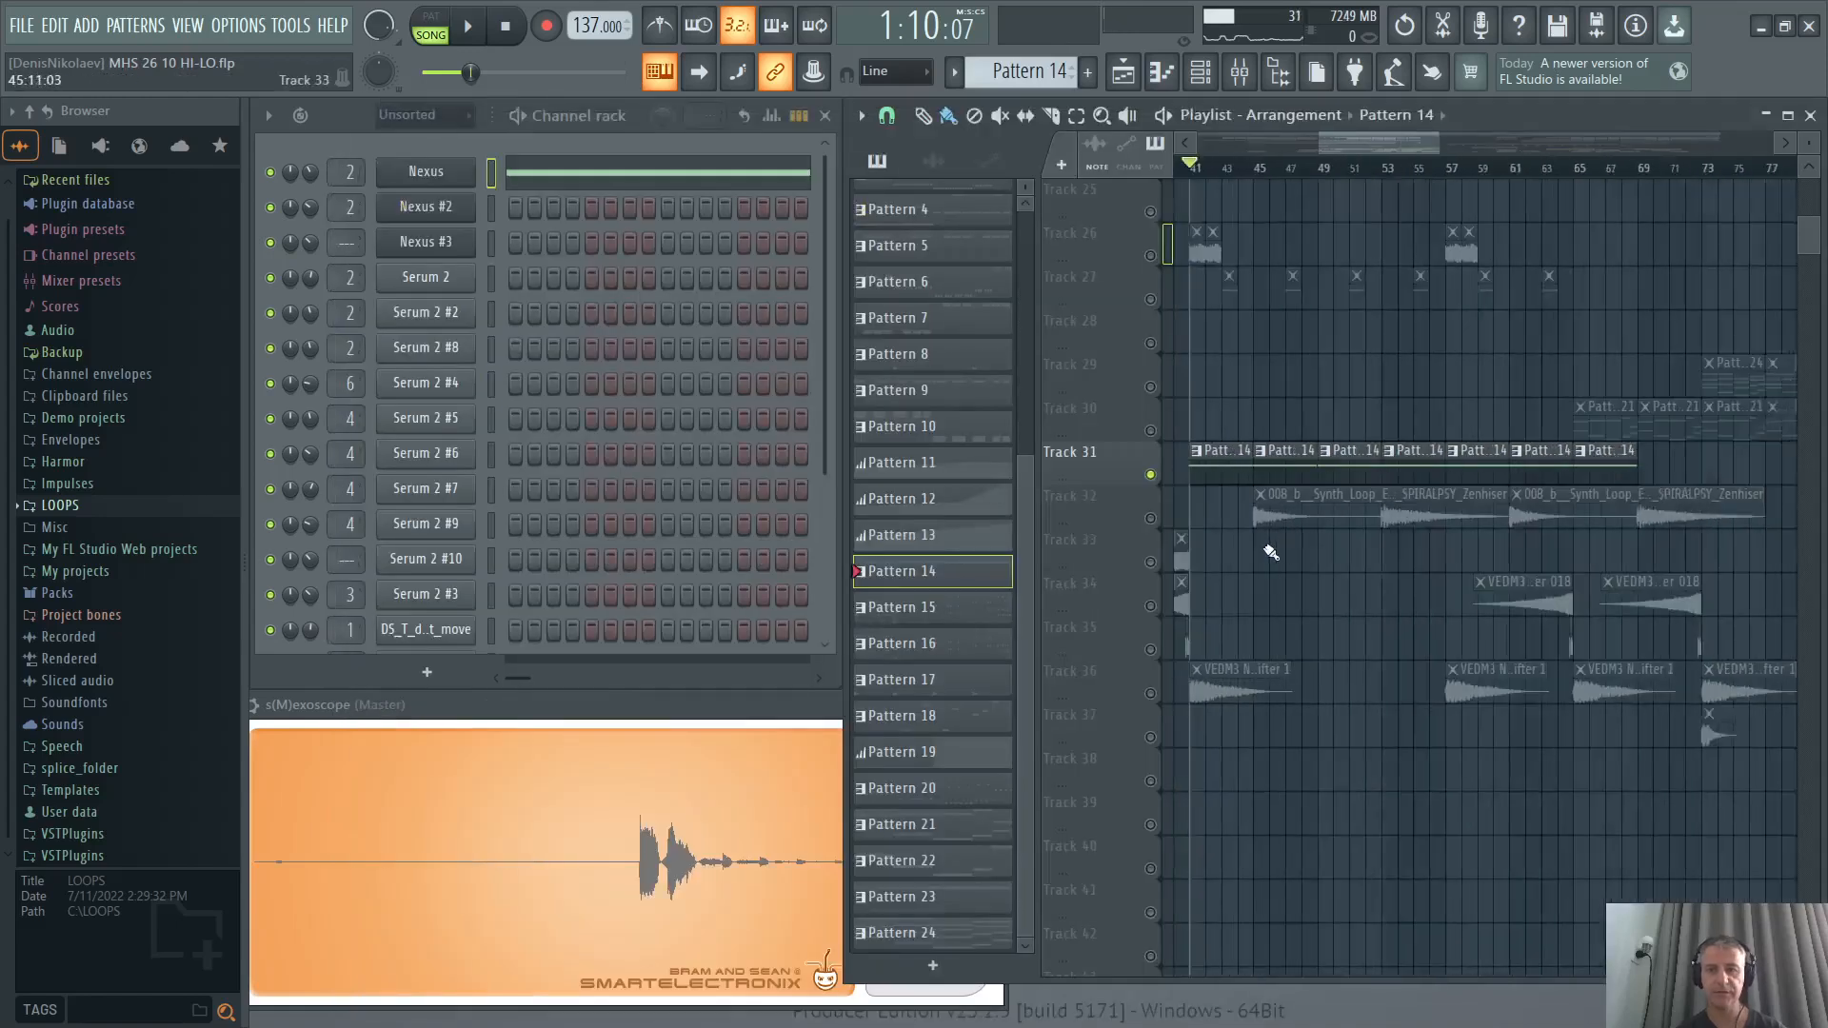
{"action": "scroll", "coordinate": [1263, 425], "scroll_direction": "up", "scroll_amount": 2}
{"action": "left_click", "coordinate": [1321, 174]}
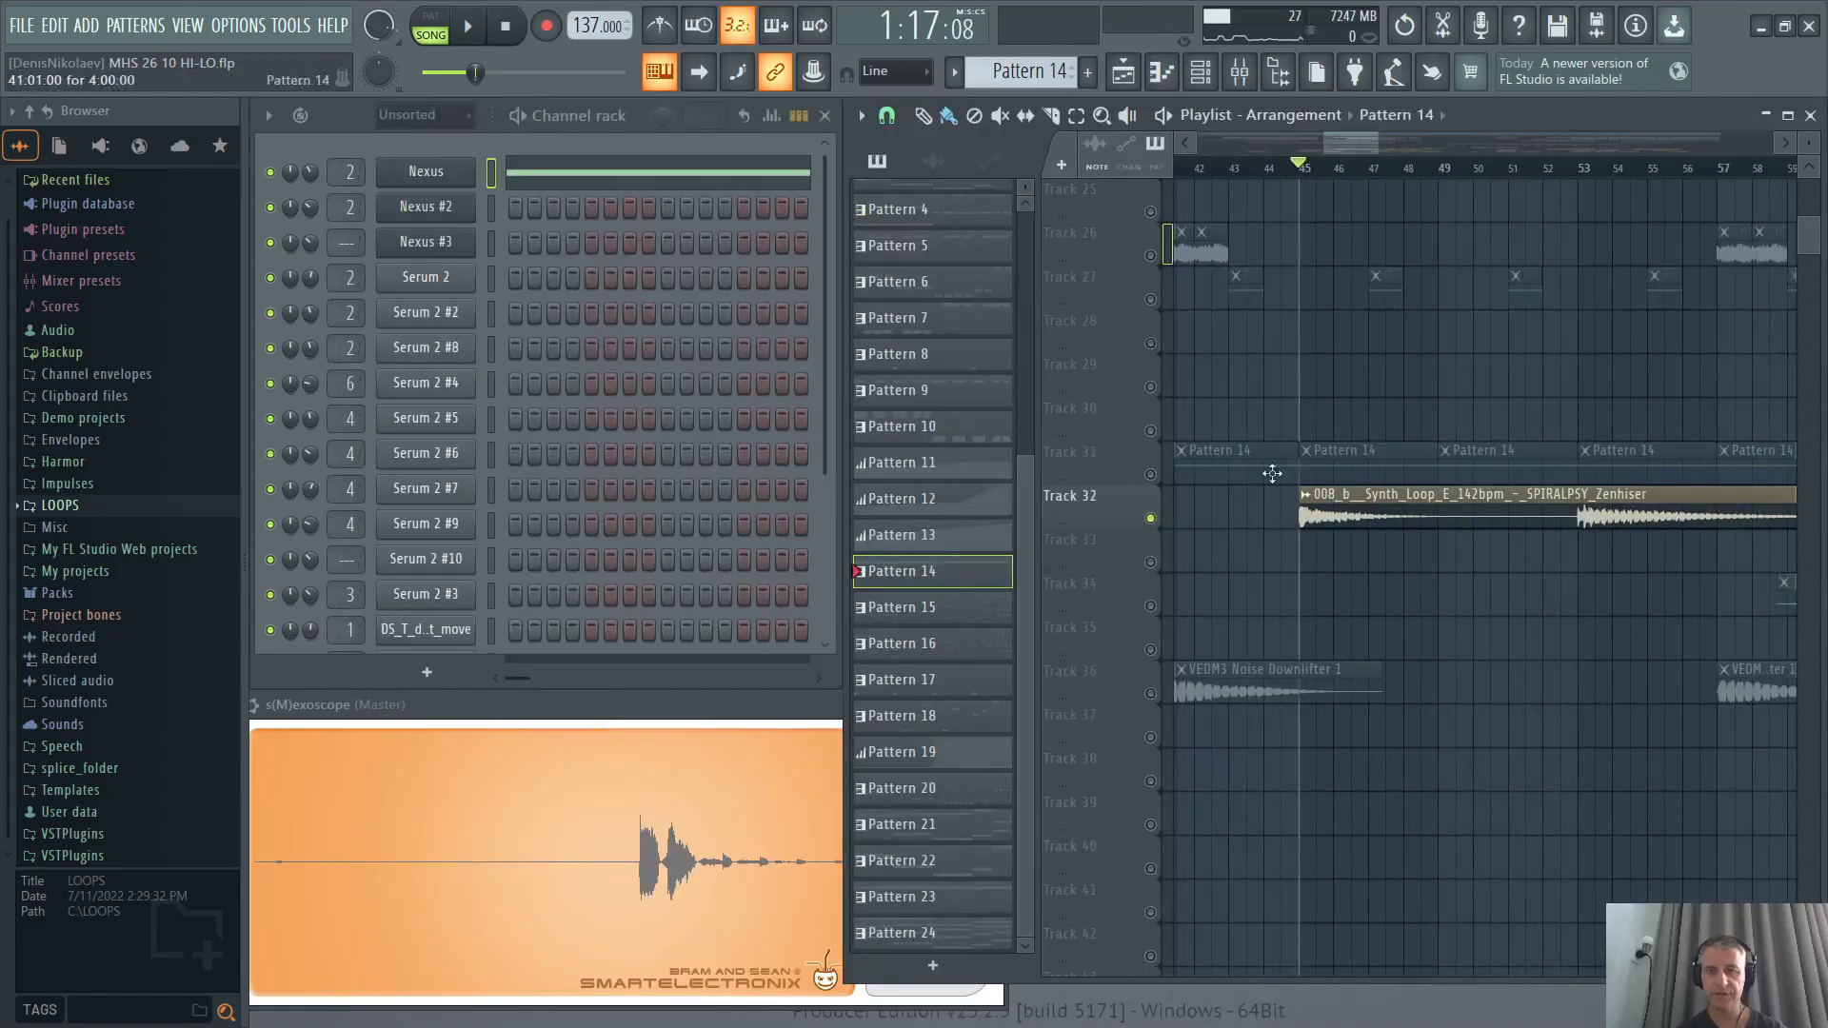
Play the SPIRALPSY synth loop on Track 32, then stop playback.
{"action": "key", "text": "space"}
{"action": "scroll", "coordinate": [1316, 587], "scroll_direction": "up", "scroll_amount": 1}
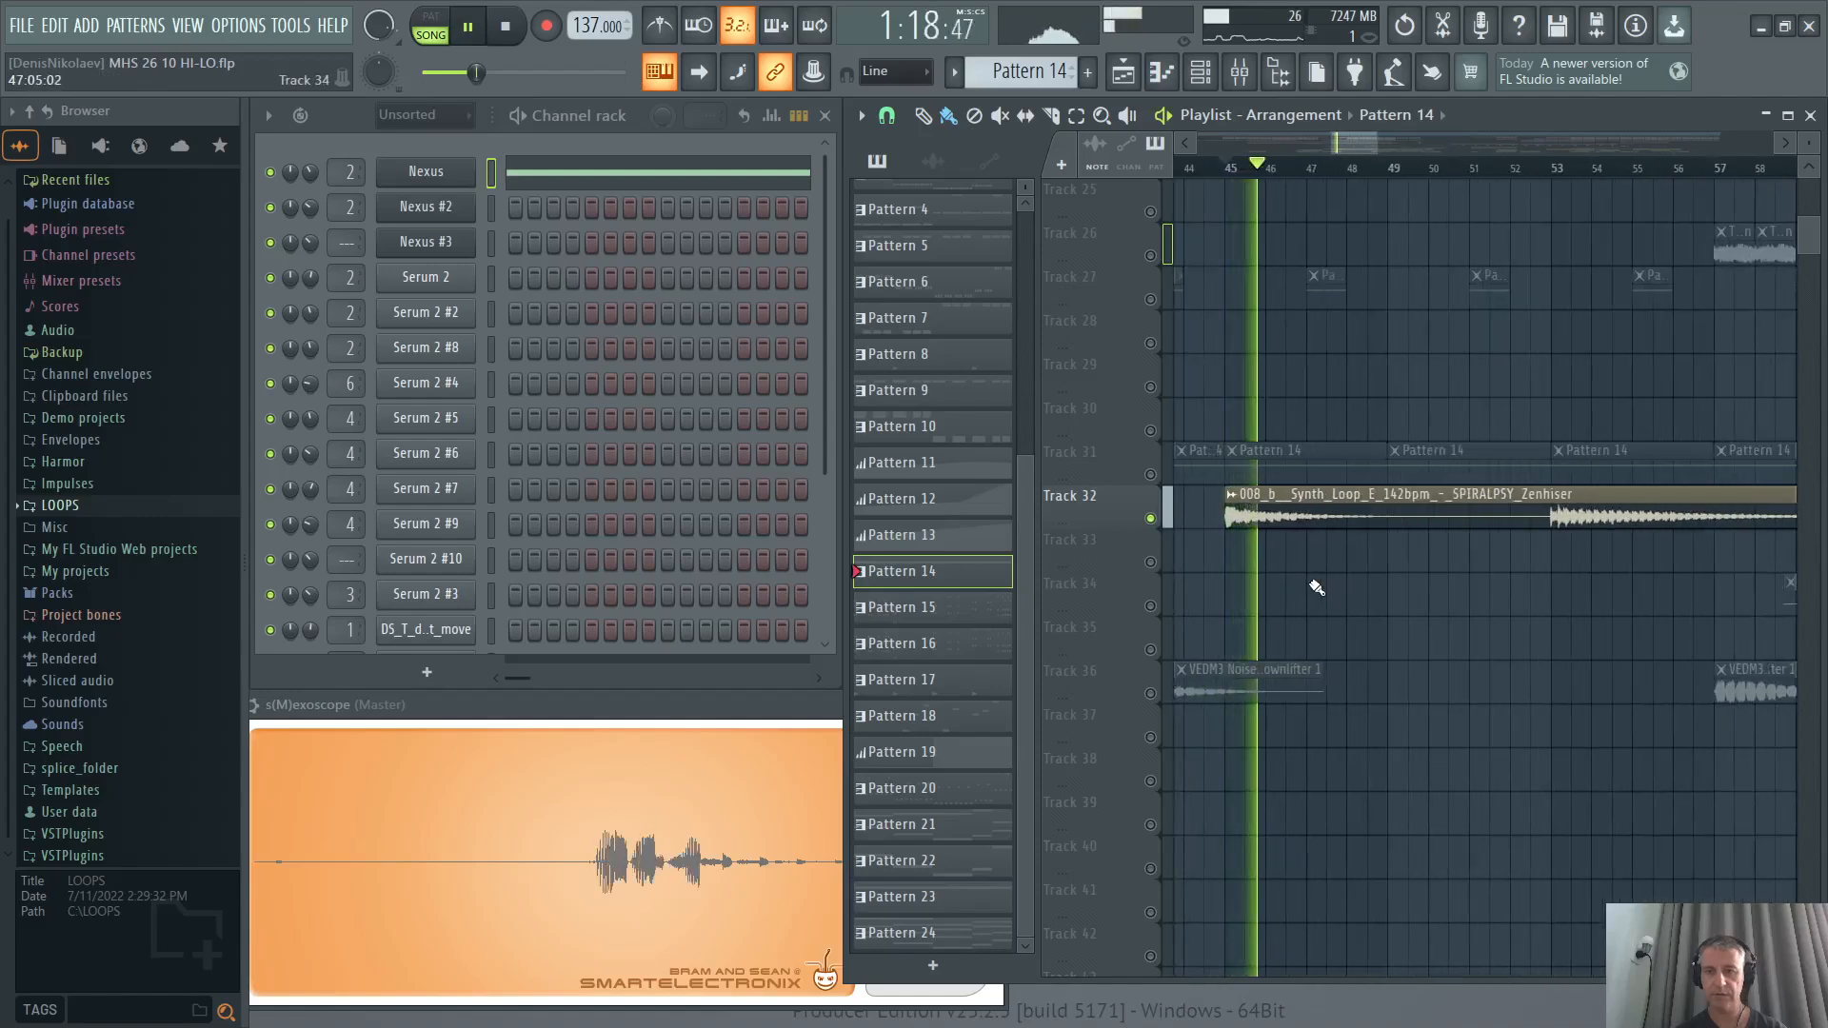
{"action": "scroll", "coordinate": [1317, 587], "scroll_direction": "down", "scroll_amount": 4}
{"action": "key", "text": "space"}
{"action": "scroll", "coordinate": [1226, 615], "scroll_direction": "up", "scroll_amount": 4}
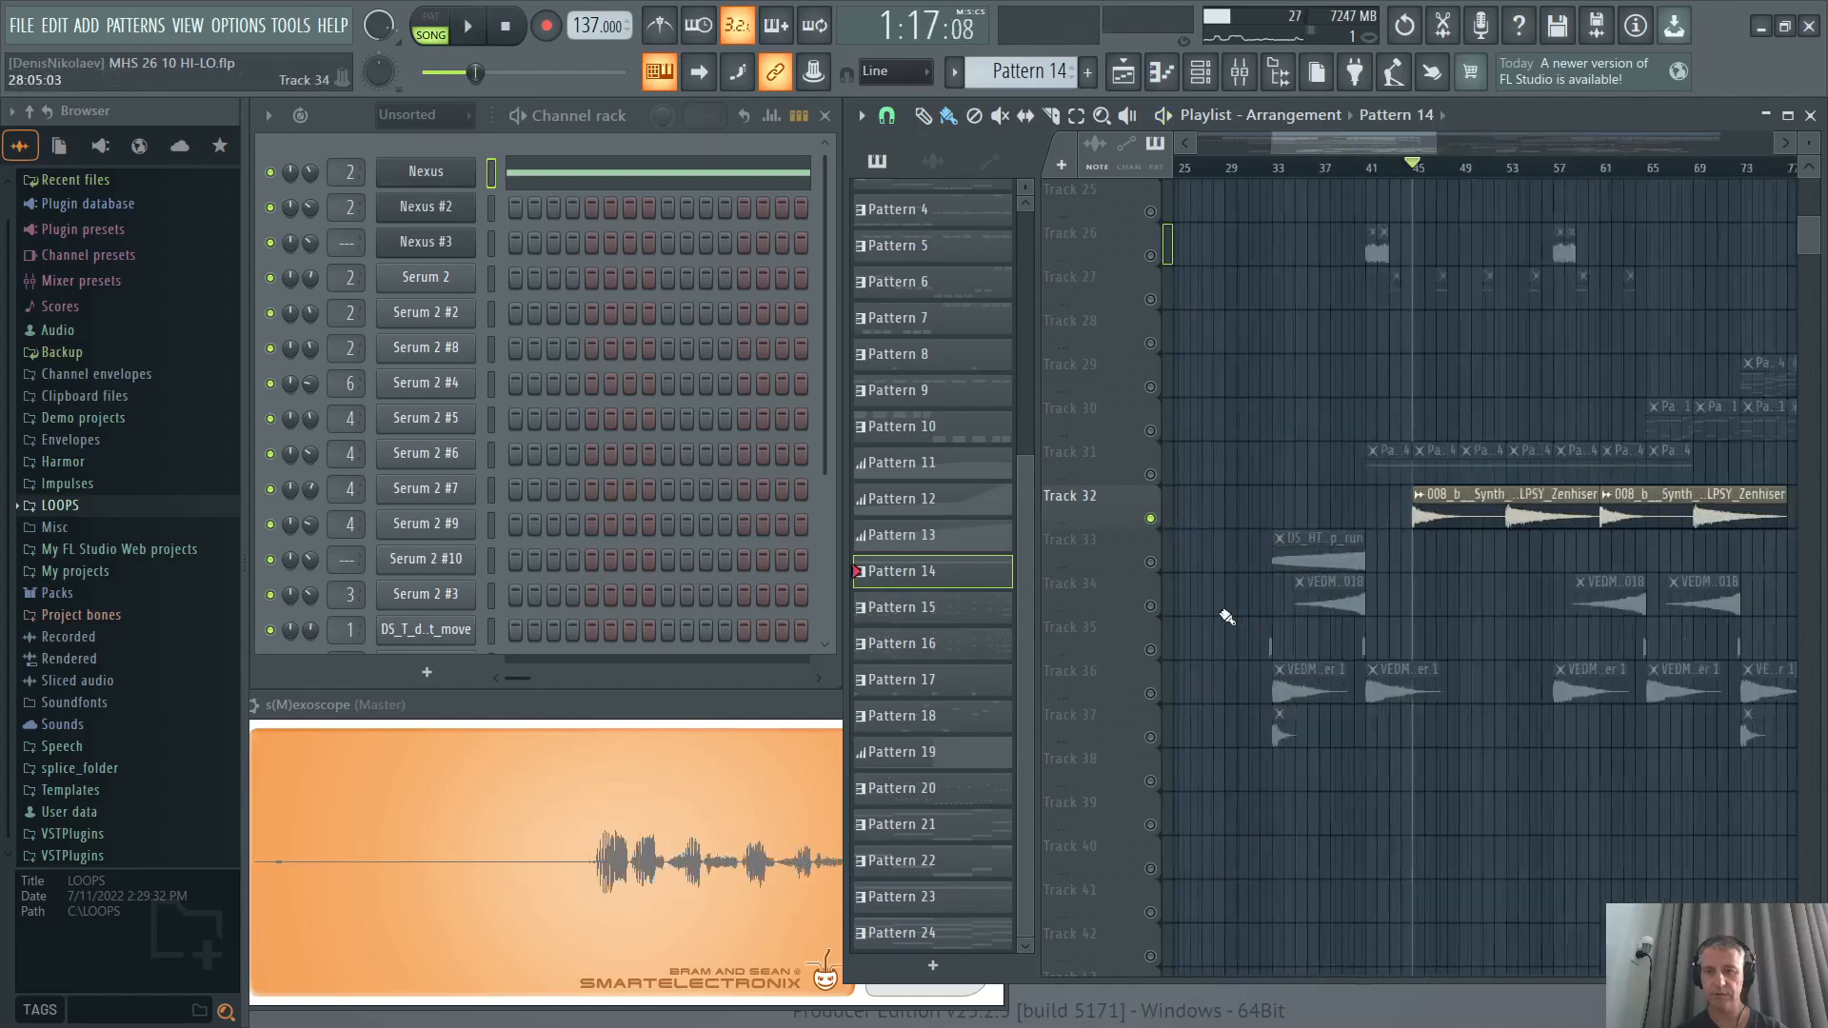
Solo Tracks 33 to 37 together and place the playhead just before bar 33.
{"action": "right_click", "coordinate": [1140, 564]}
{"action": "left_click", "coordinate": [1132, 568]}
{"action": "left_click_drag", "start_coordinate": [1149, 564], "coordinate": [1163, 743]}
{"action": "left_click", "coordinate": [1239, 169]}
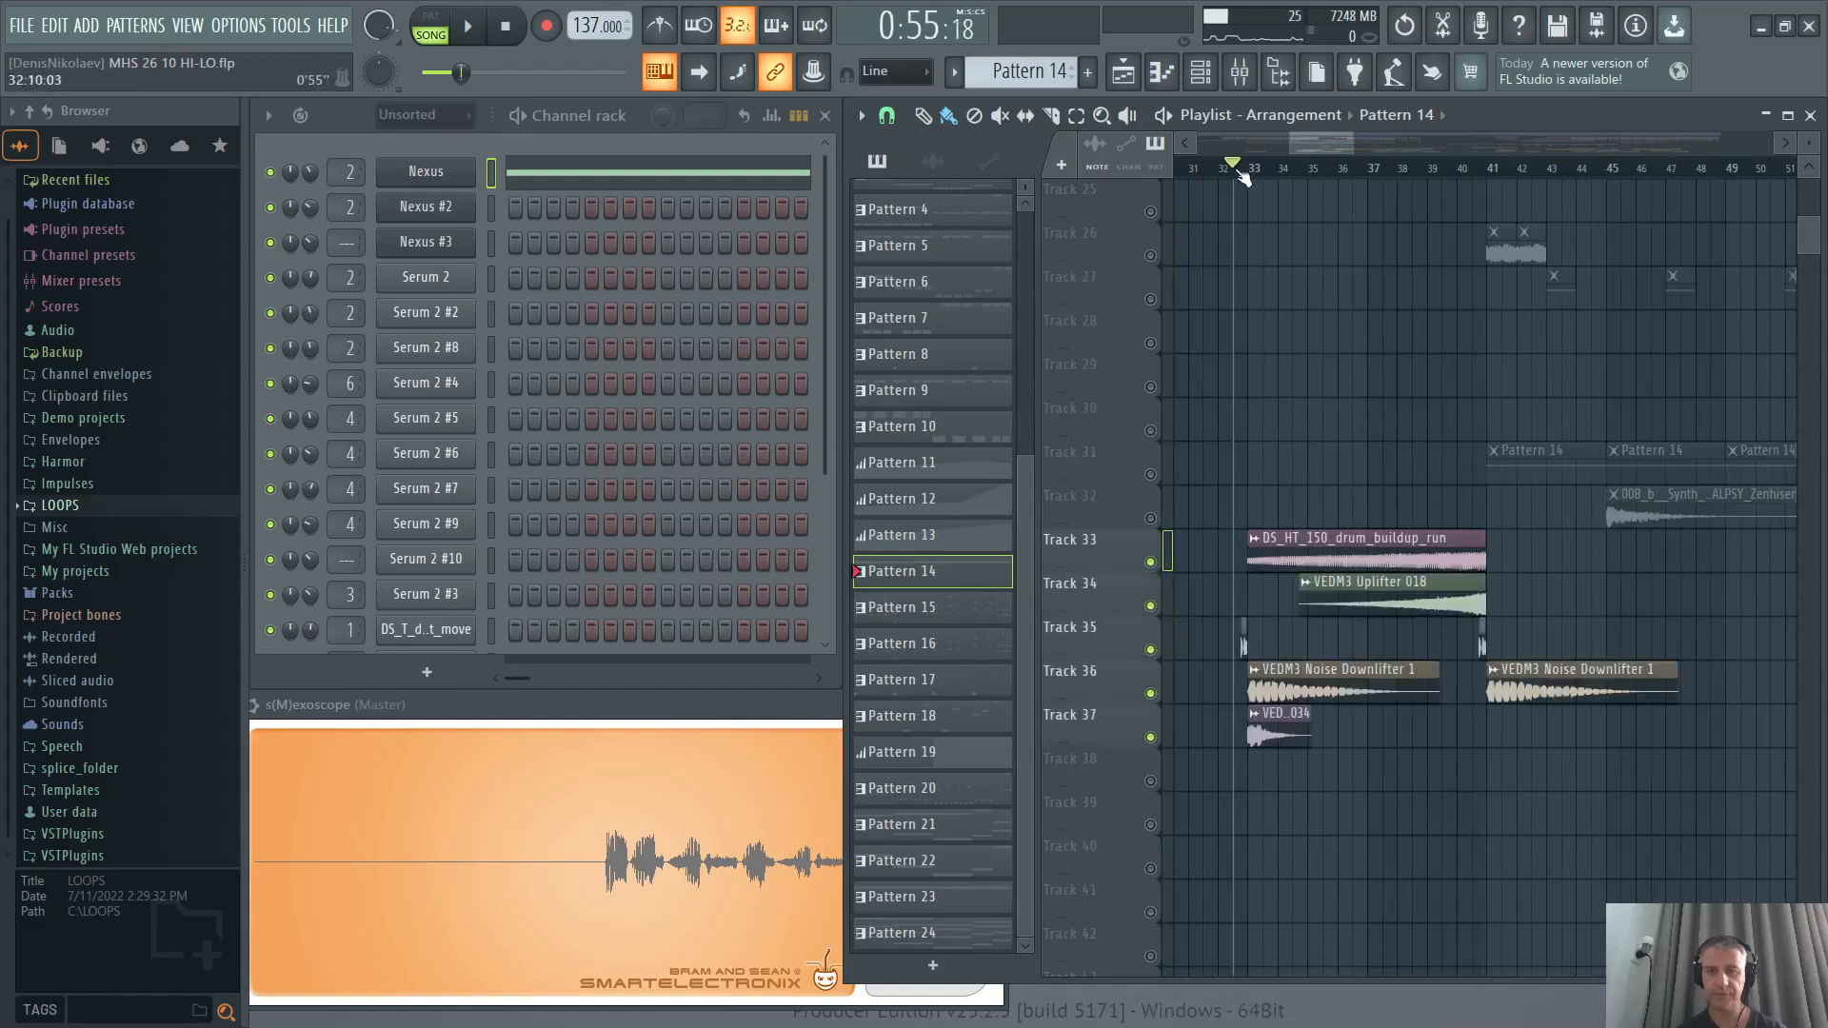
Listen to the buildup, uplifter and downlifter effects on Tracks 33 to 37 past bar 41, then stop playback.
{"action": "key", "text": "space"}
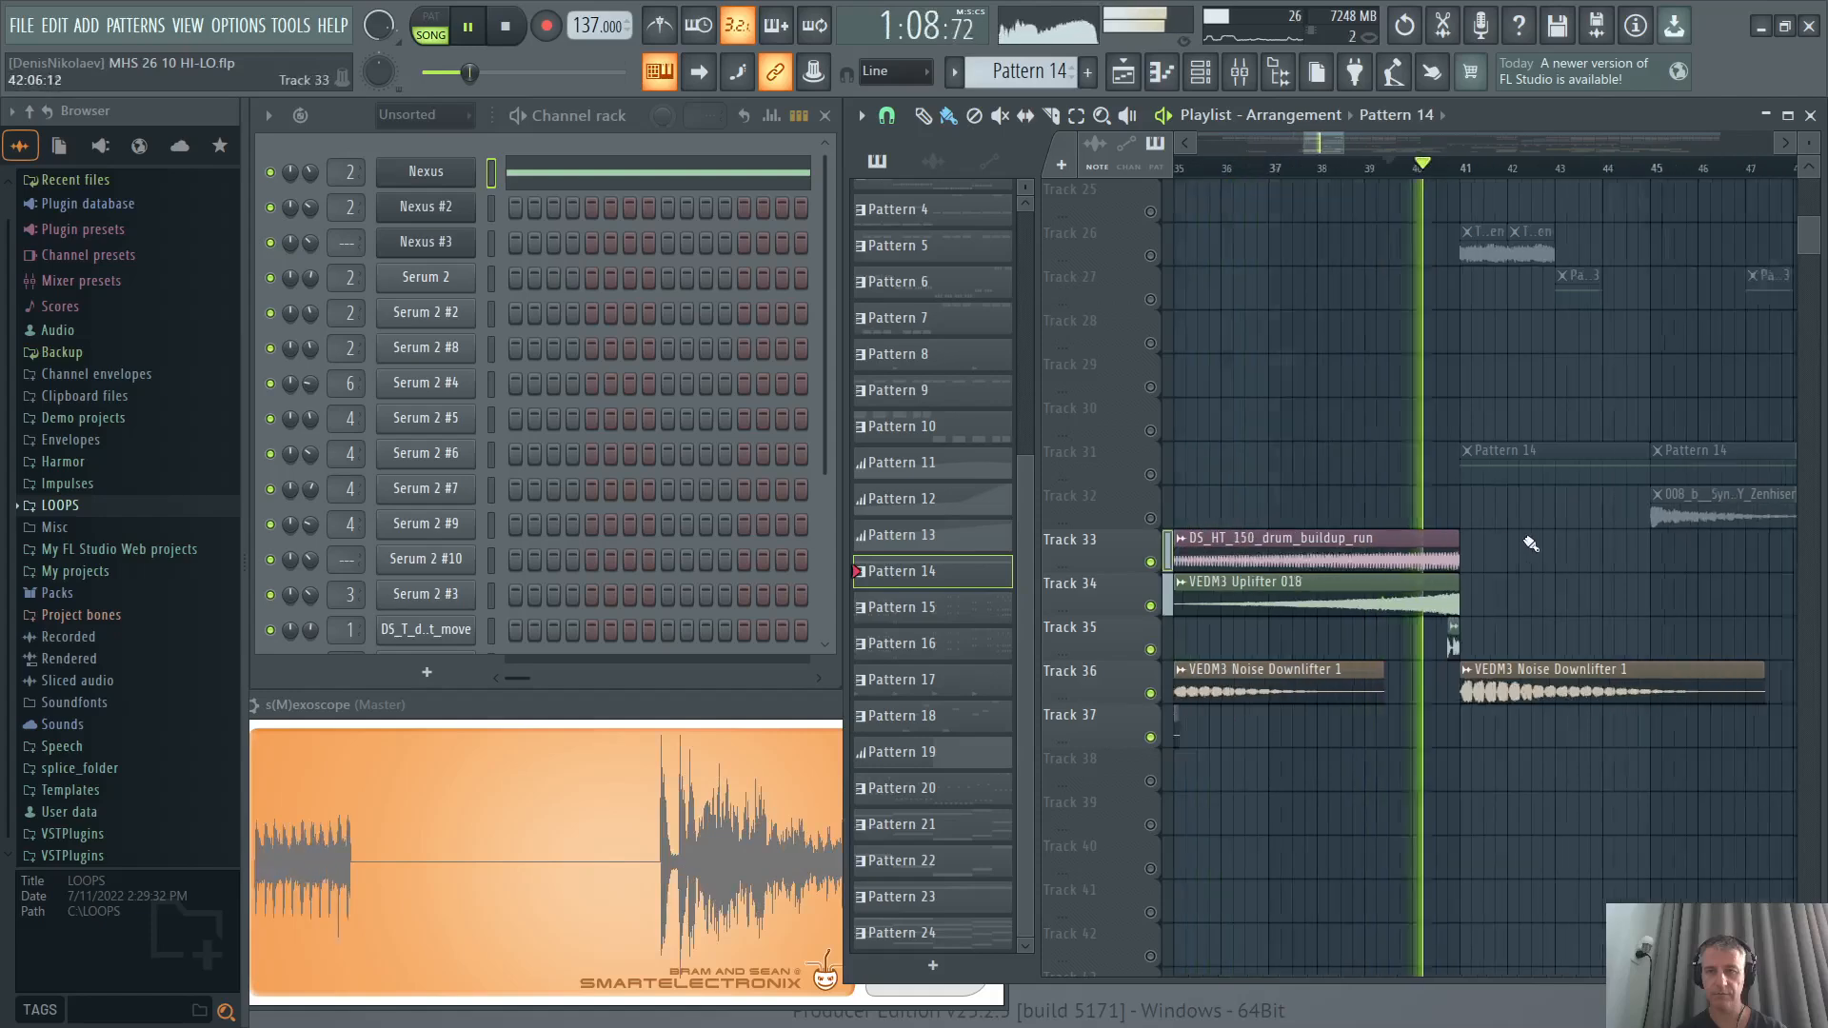
{"action": "scroll", "coordinate": [1523, 533], "scroll_direction": "down", "scroll_amount": 3}
{"action": "scroll", "coordinate": [1320, 611], "scroll_direction": "down", "scroll_amount": 3}
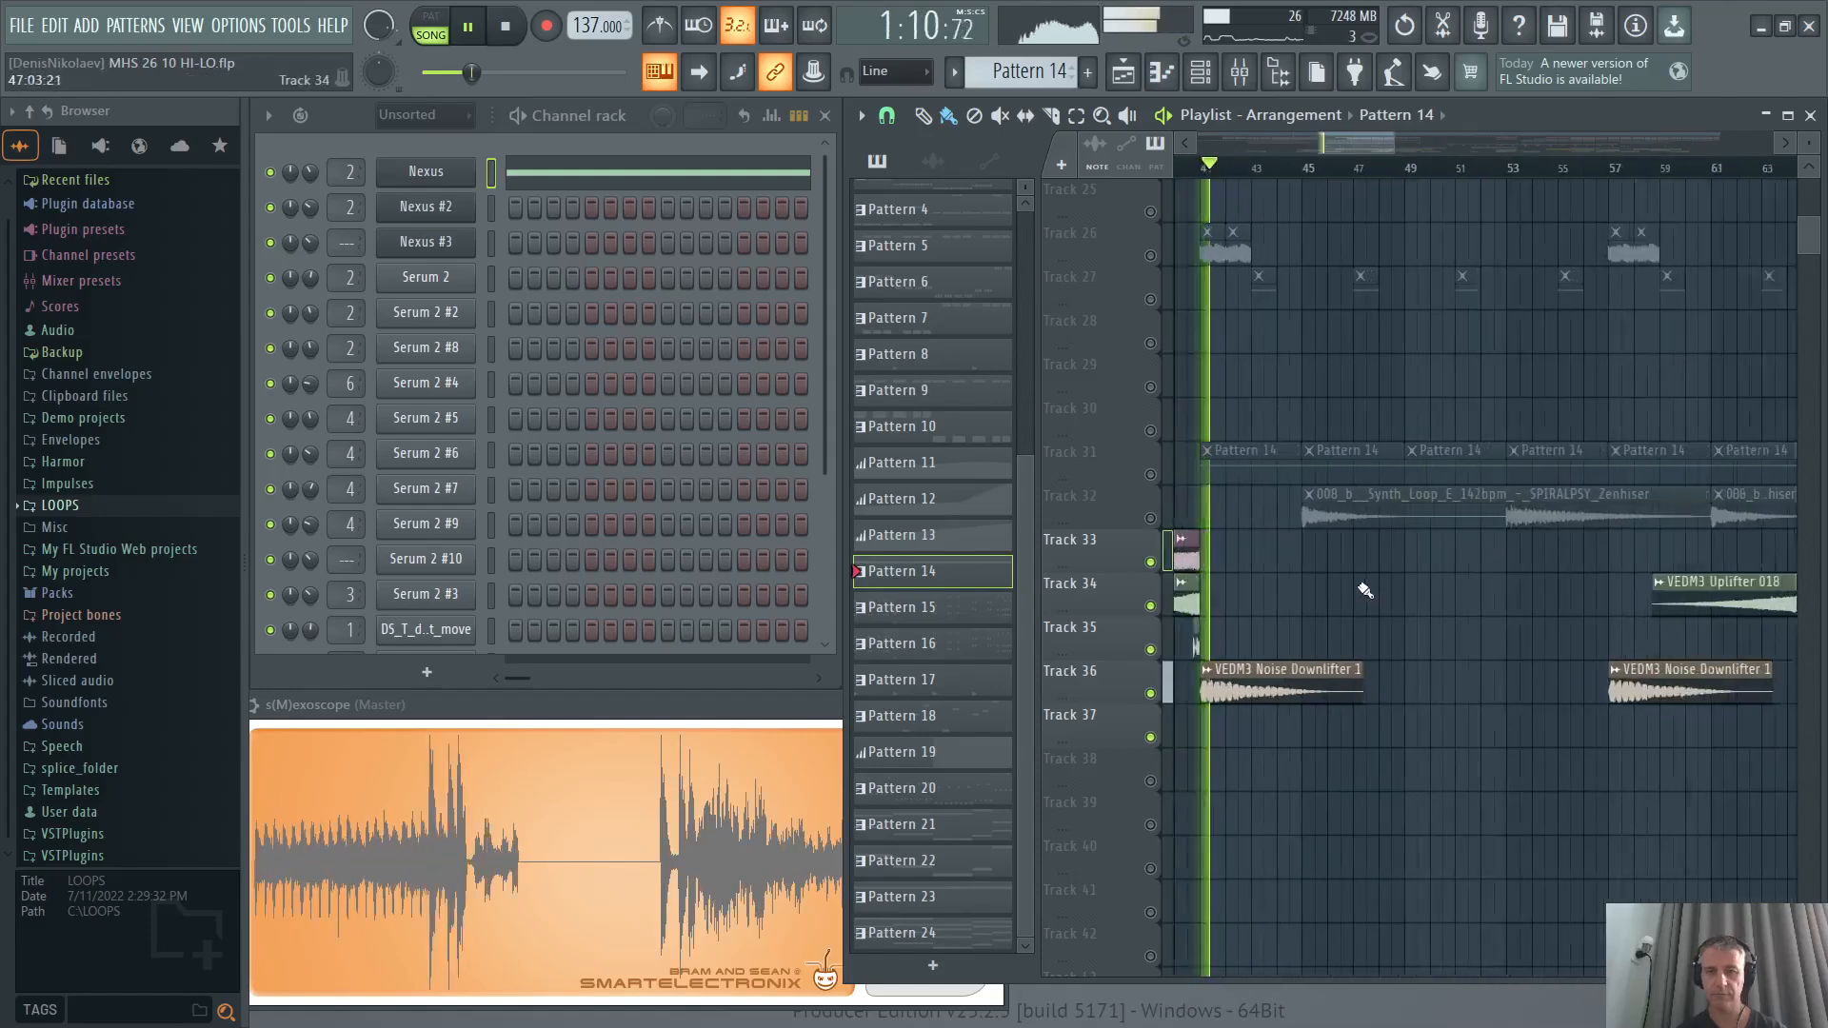
{"action": "key", "text": "space"}
Clear the solo on Tracks 33 to 37 and solo Tracks 22 to 24 together.
{"action": "right_click", "coordinate": [1135, 463]}
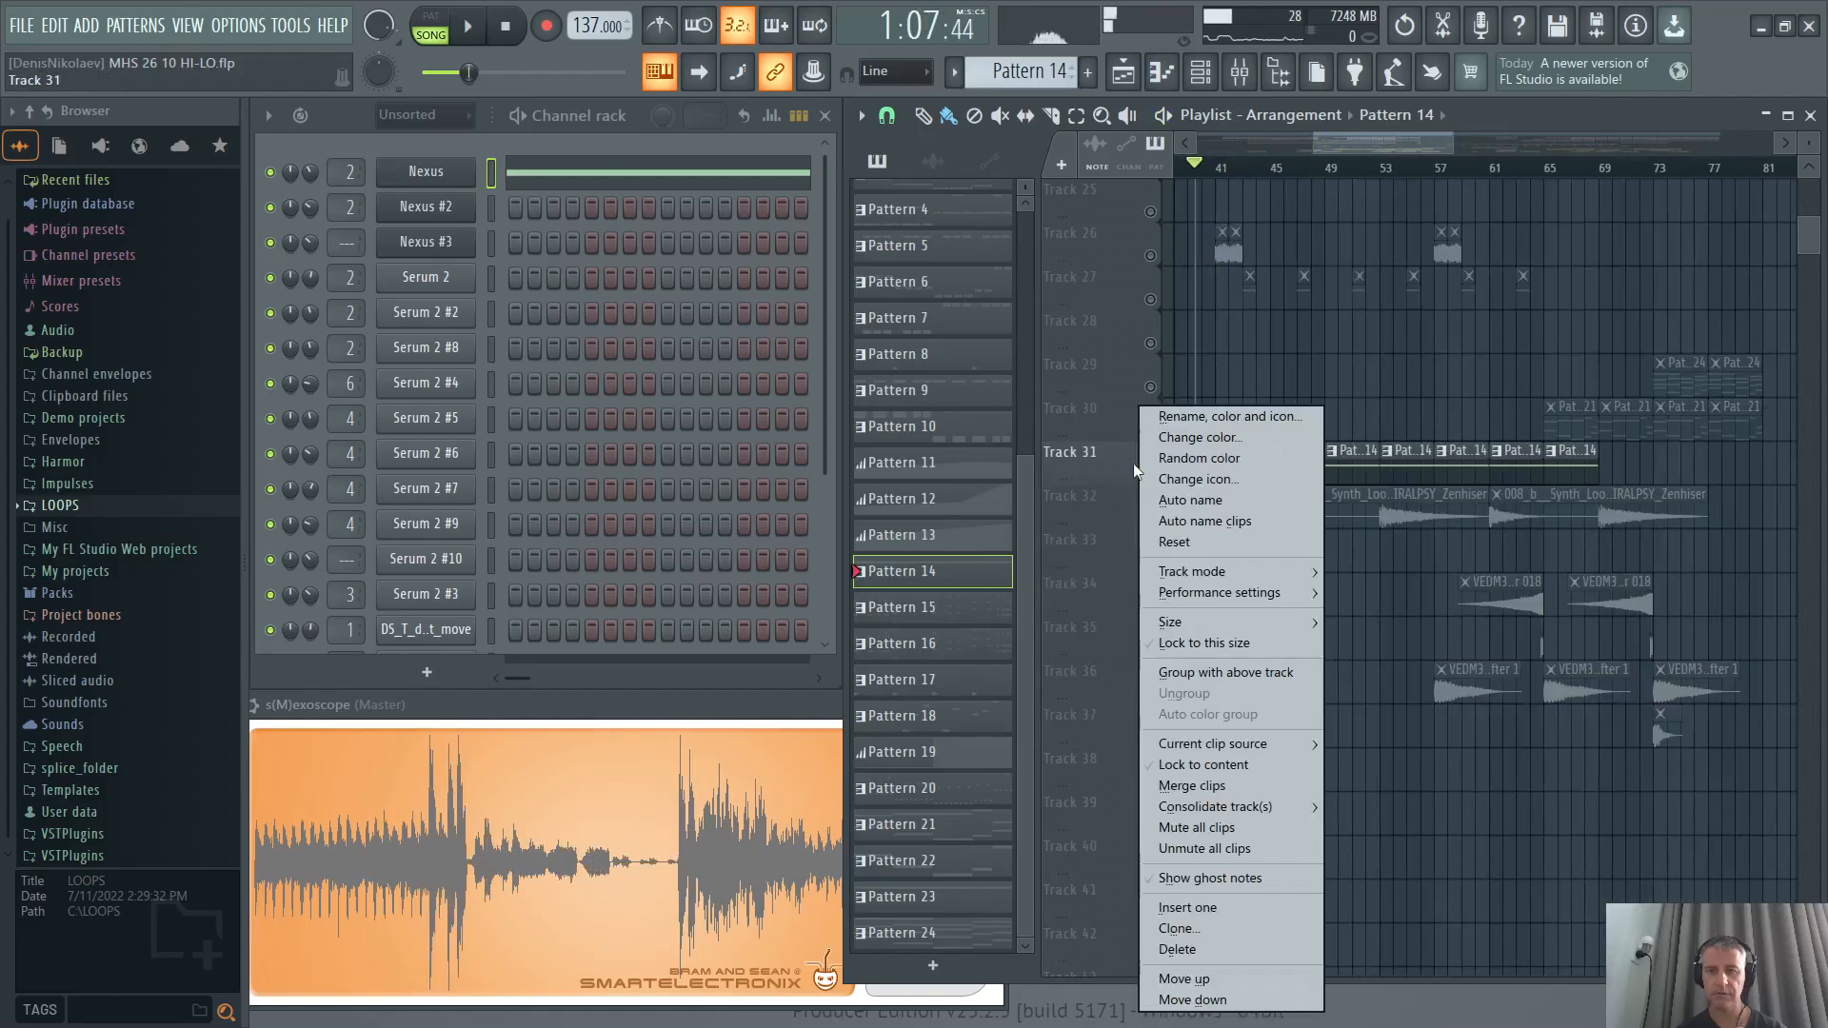
{"action": "right_click", "coordinate": [1149, 344]}
{"action": "right_click", "coordinate": [1150, 343]}
{"action": "scroll", "coordinate": [1154, 367], "scroll_direction": "up", "scroll_amount": 3}
{"action": "scroll", "coordinate": [1485, 514], "scroll_direction": "right", "scroll_amount": 8}
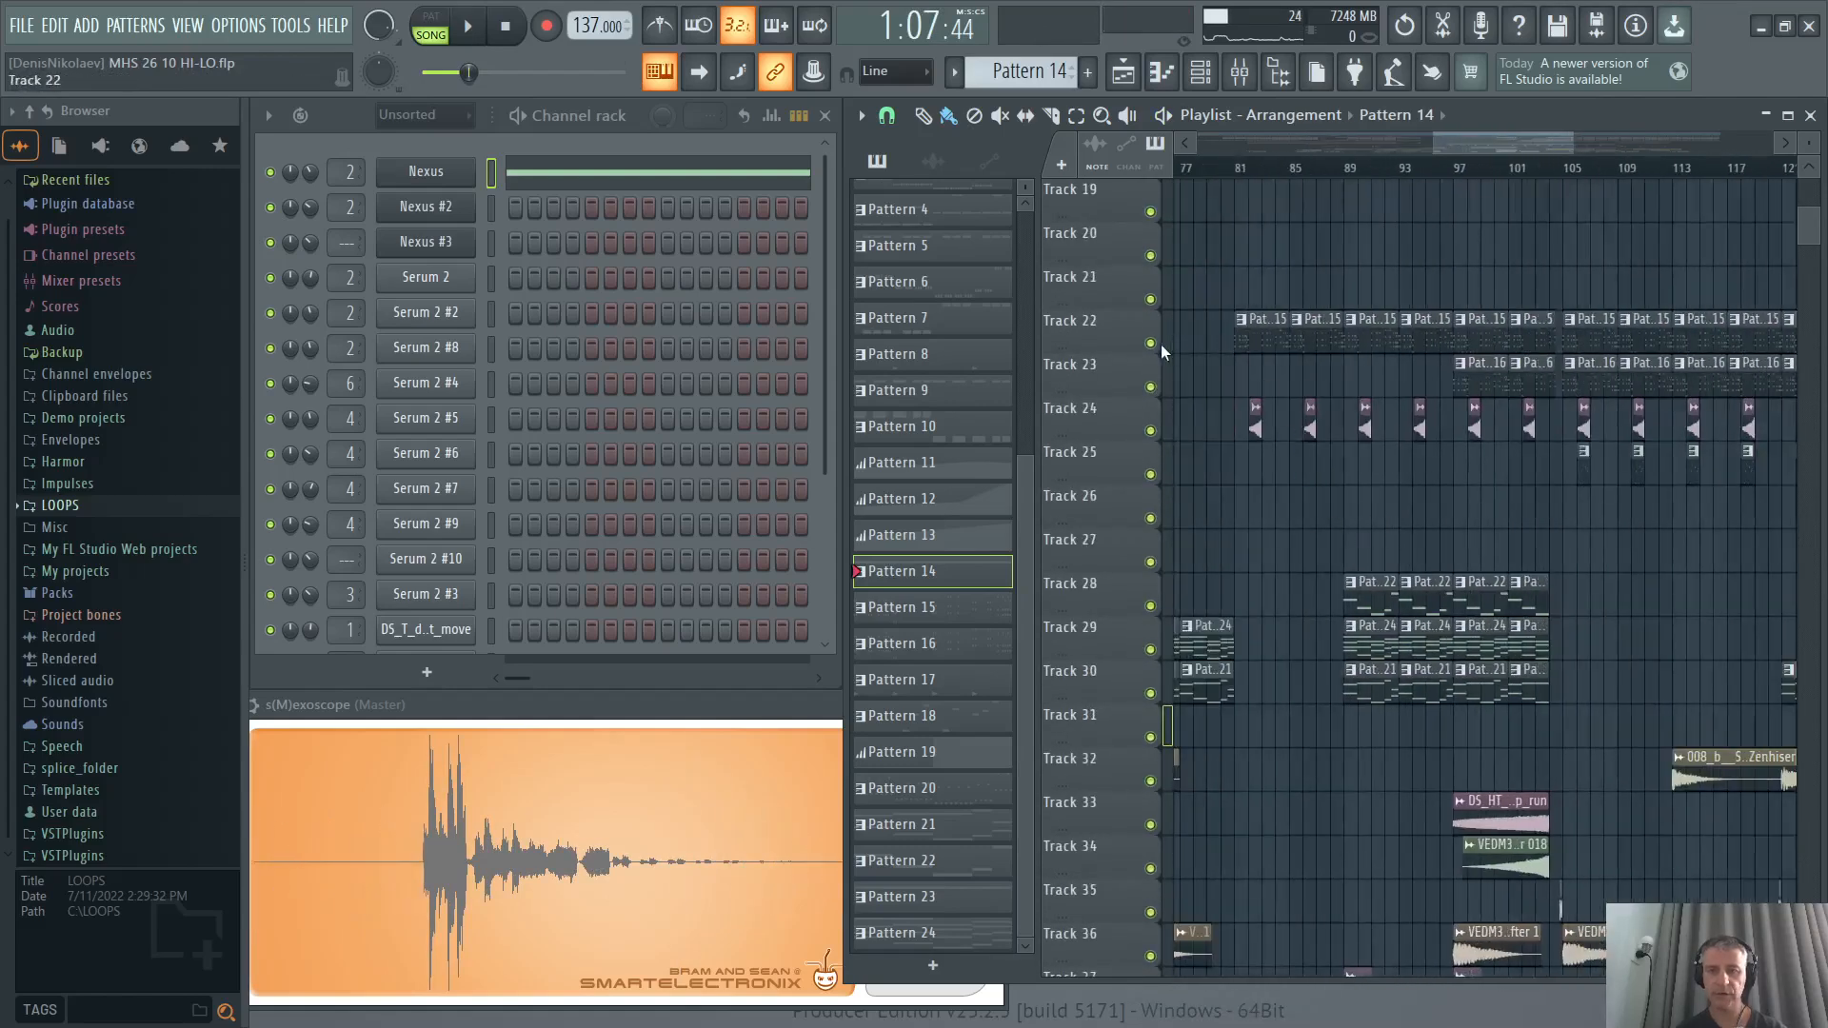
{"action": "right_click", "coordinate": [1152, 344]}
{"action": "scroll", "coordinate": [1154, 381], "scroll_direction": "up", "scroll_amount": 9}
{"action": "left_click", "coordinate": [1150, 430]}
Place the playhead at bar 81 and select the Pattern 15 clip on Track 22.
{"action": "scroll", "coordinate": [1247, 430], "scroll_direction": "down", "scroll_amount": 8}
{"action": "scroll", "coordinate": [1277, 424], "scroll_direction": "up", "scroll_amount": 1}
{"action": "scroll", "coordinate": [1262, 207], "scroll_direction": "up", "scroll_amount": 1}
{"action": "left_click", "coordinate": [1219, 169]}
{"action": "scroll", "coordinate": [1264, 409], "scroll_direction": "up", "scroll_amount": 1}
{"action": "left_click", "coordinate": [1243, 429]}
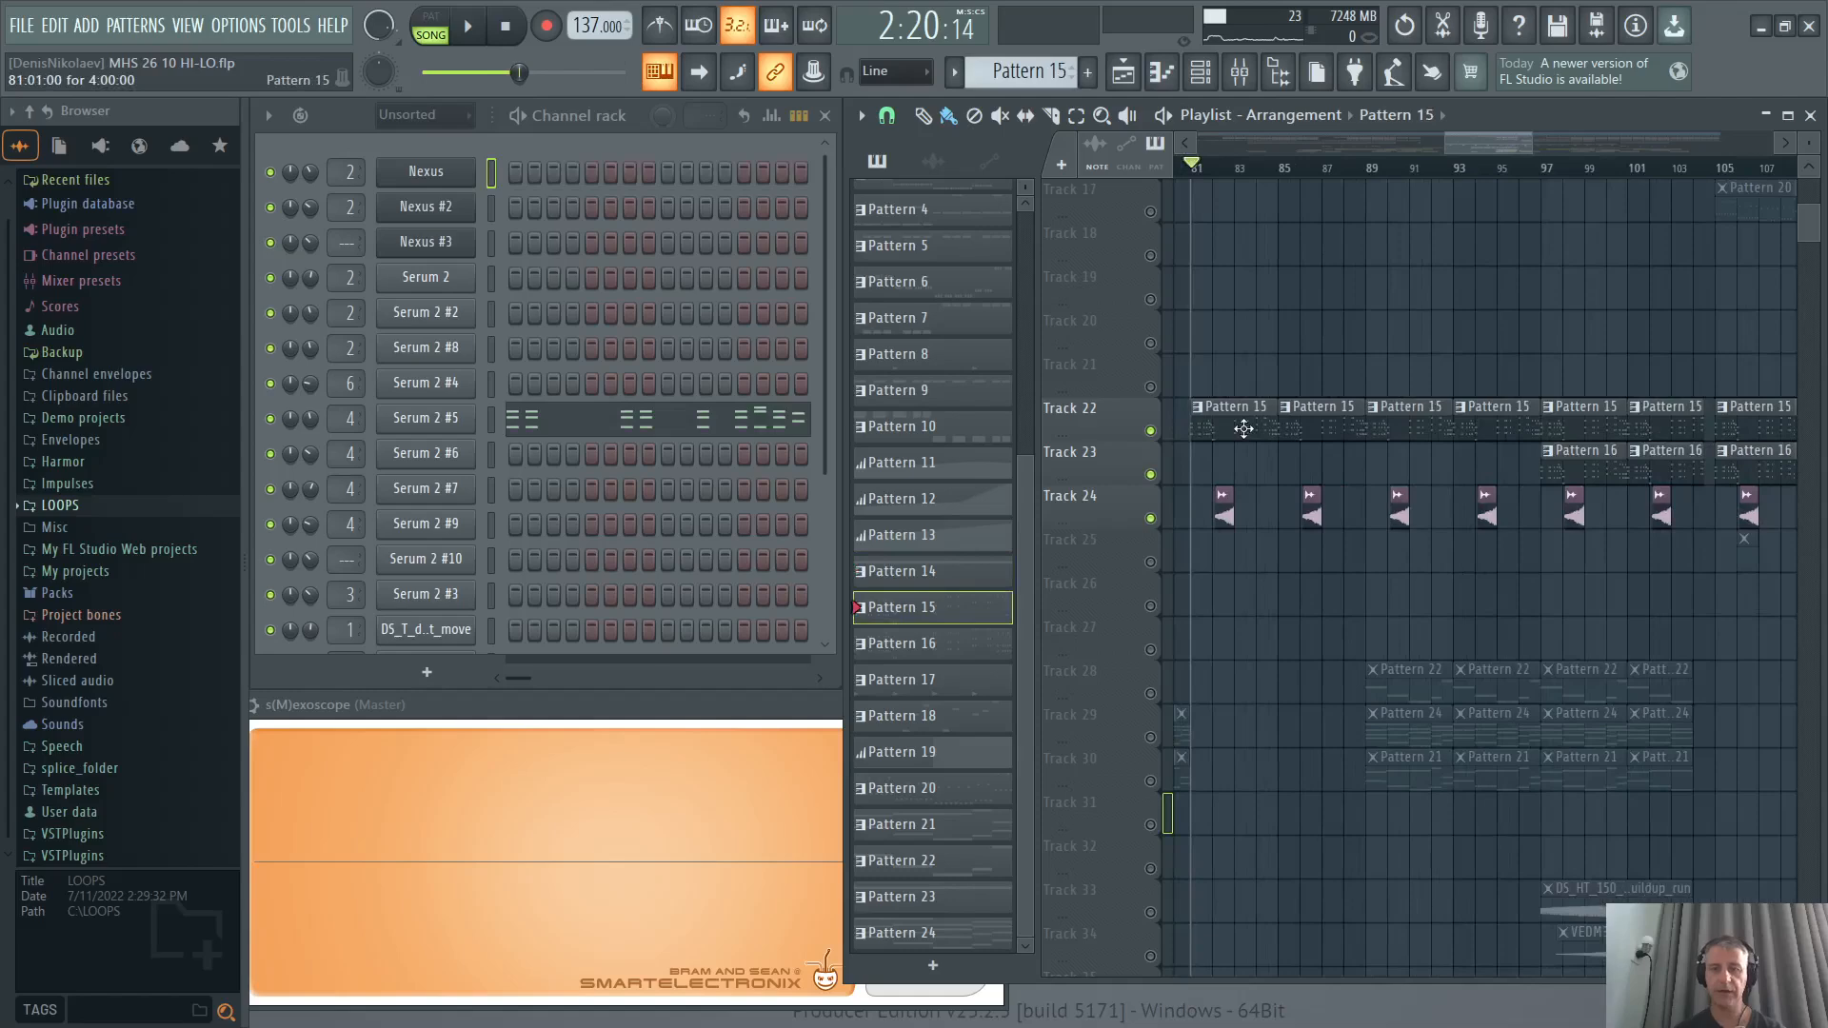
Play Pattern 15 from bar 81, examine its Serum 2 #5 notes in the piano roll, then stop and close it.
{"action": "key", "text": "space"}
{"action": "scroll", "coordinate": [1219, 467], "scroll_direction": "up", "scroll_amount": 2}
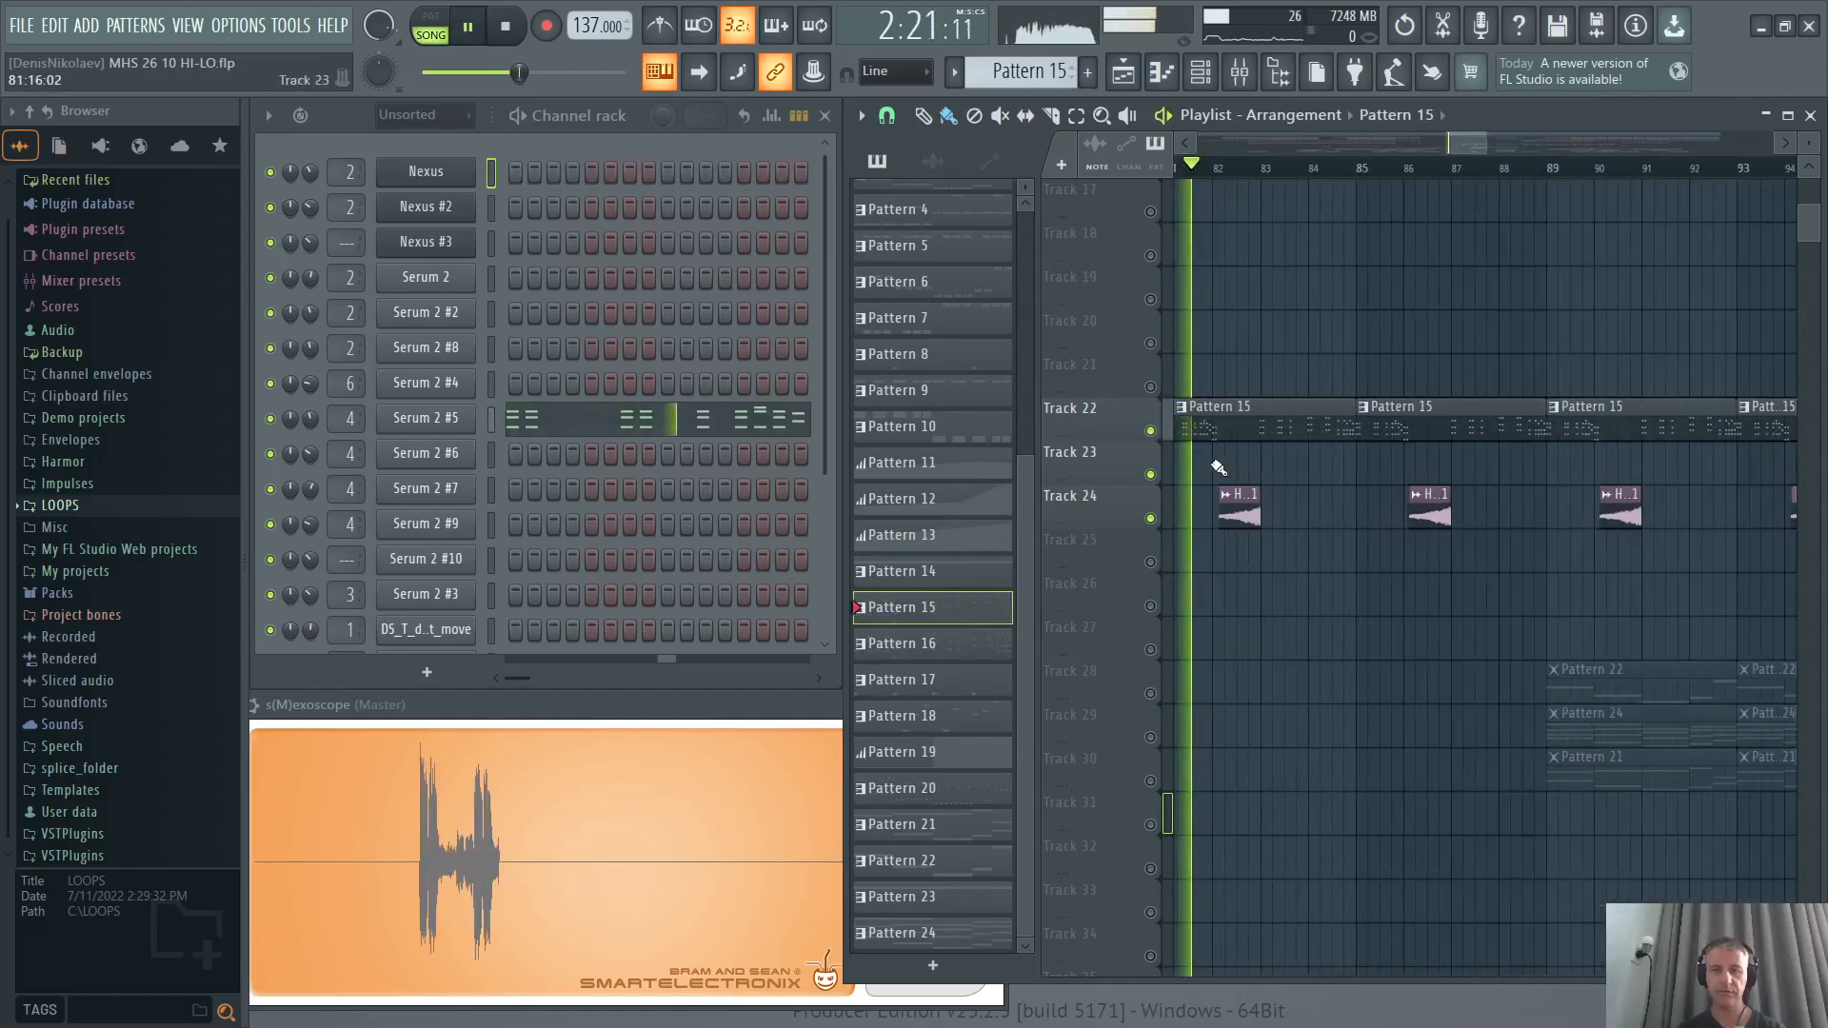
{"action": "scroll", "coordinate": [1223, 467], "scroll_direction": "down", "scroll_amount": 2}
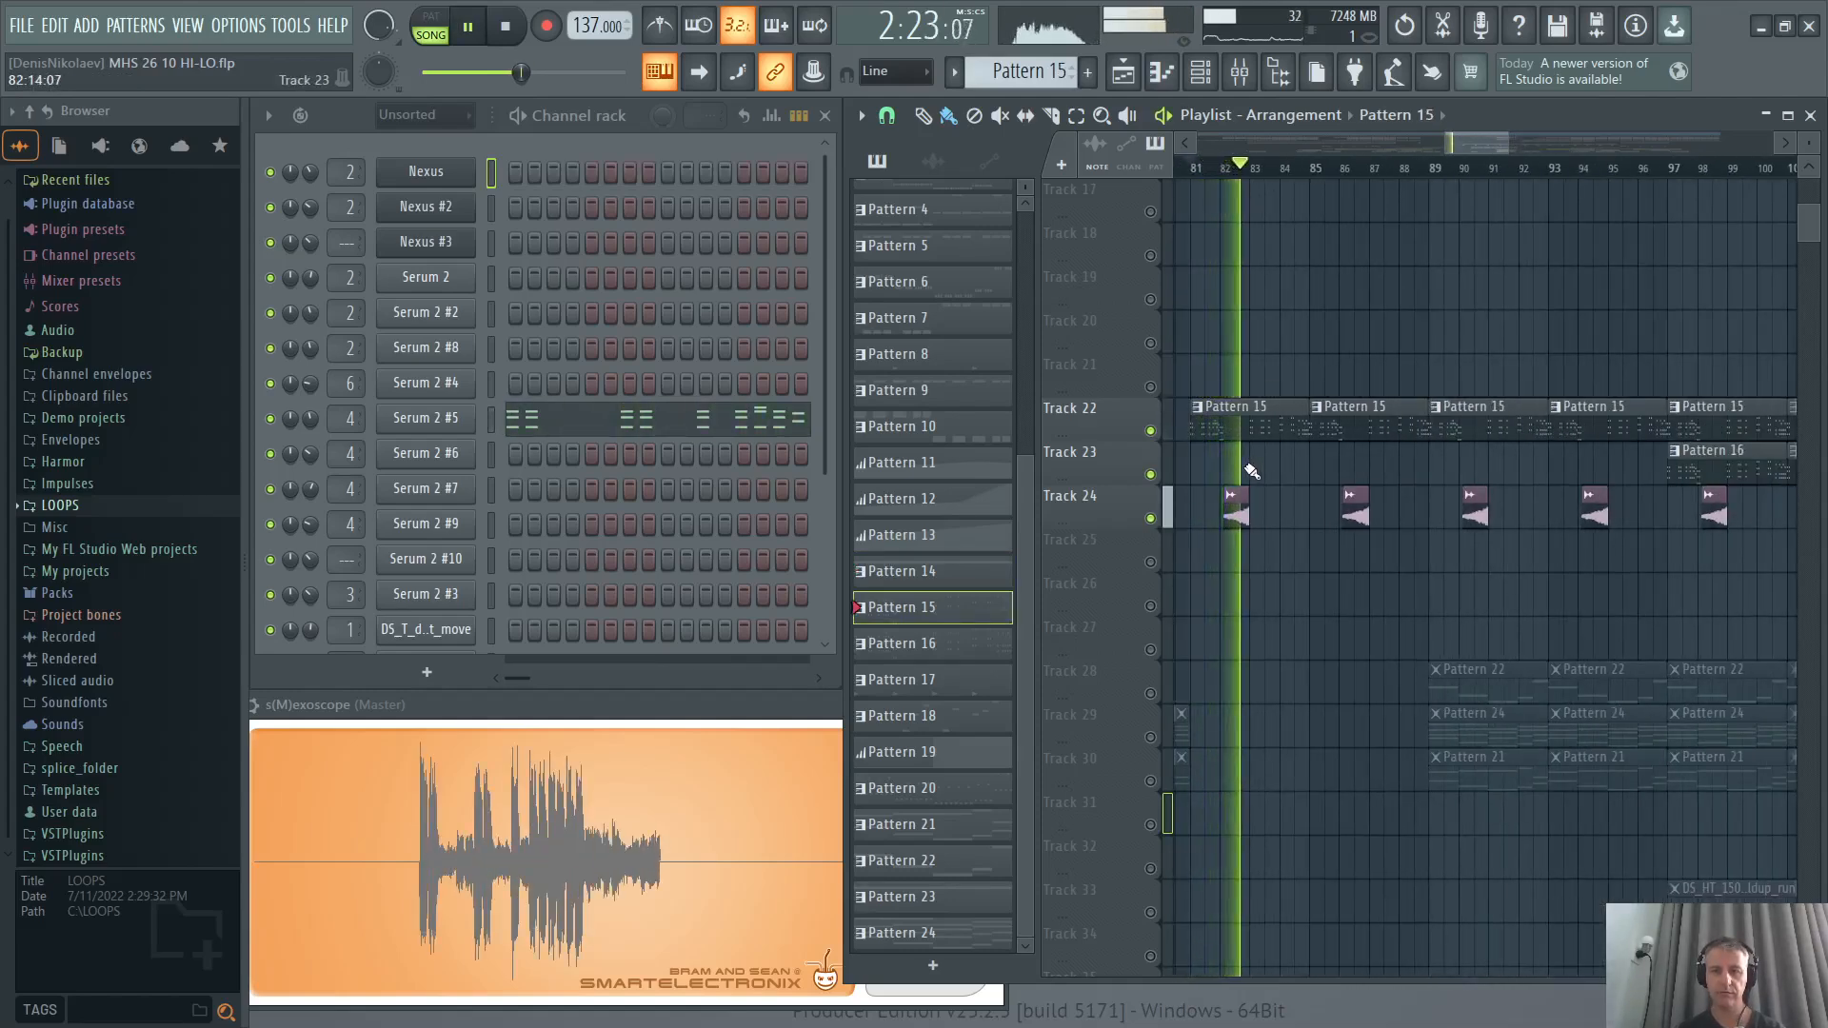
{"action": "left_click", "coordinate": [567, 430]}
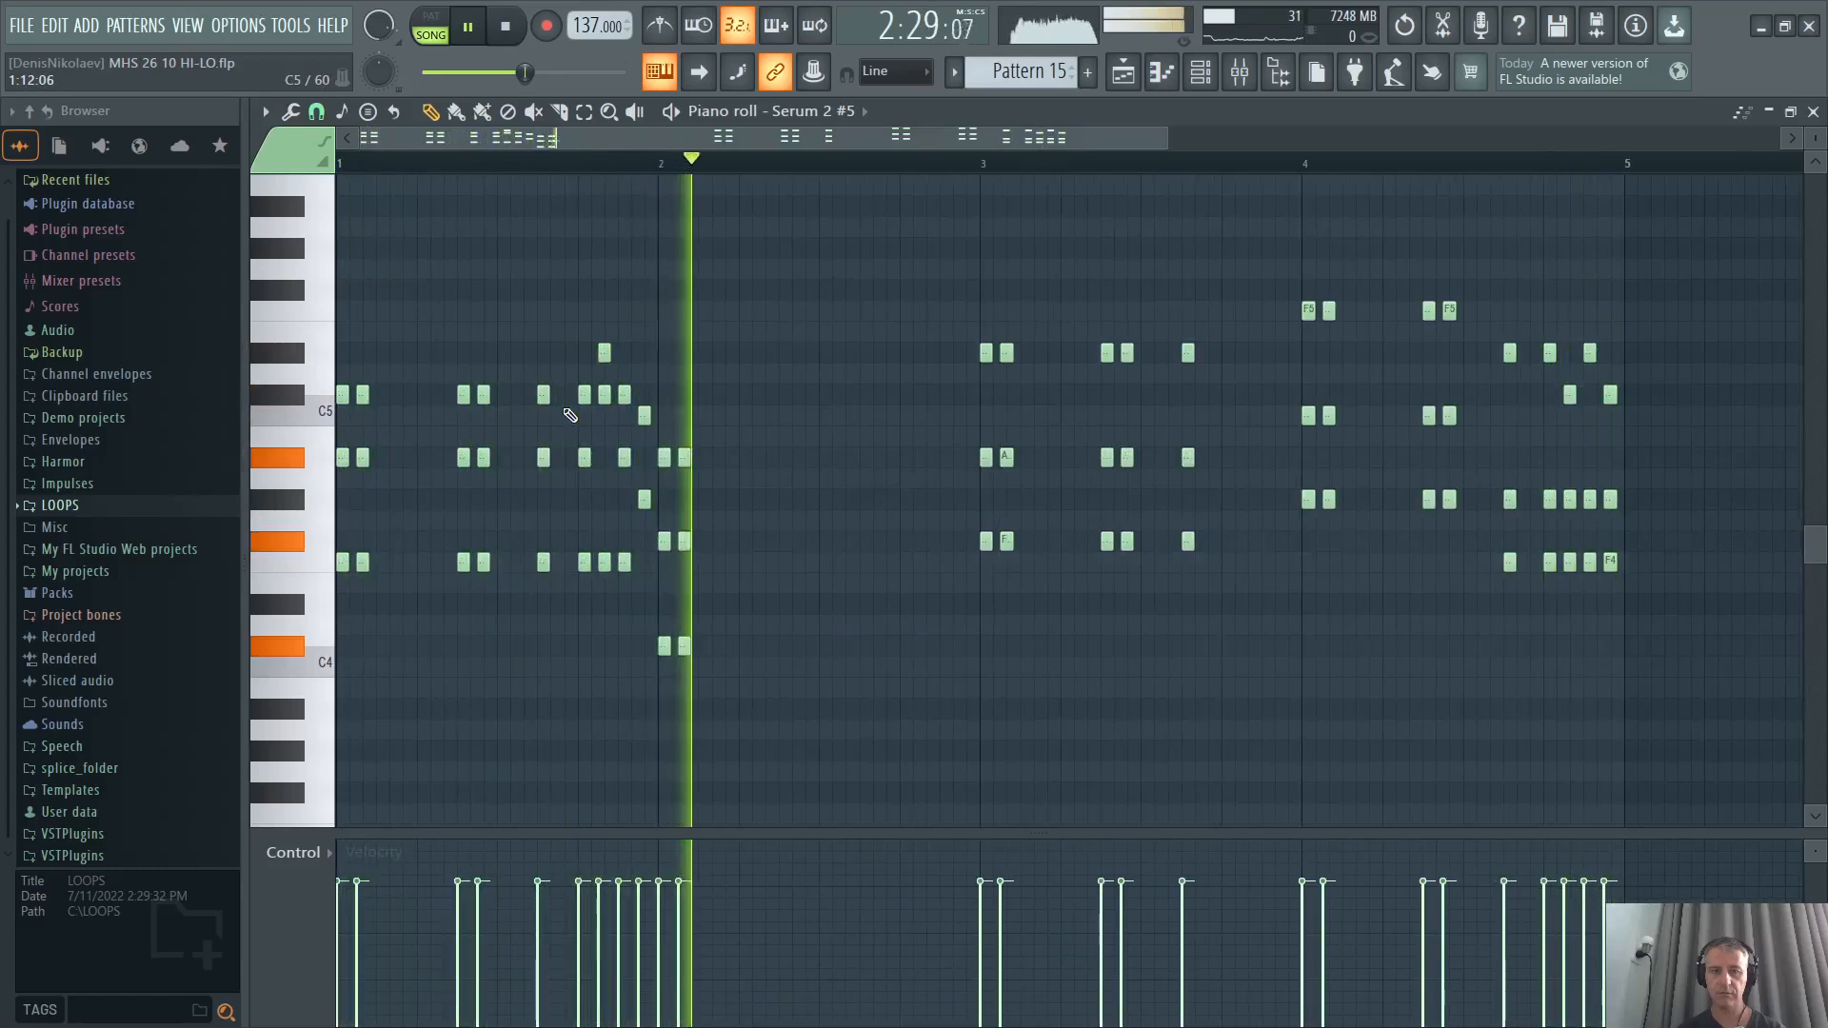
{"action": "key", "text": "space"}
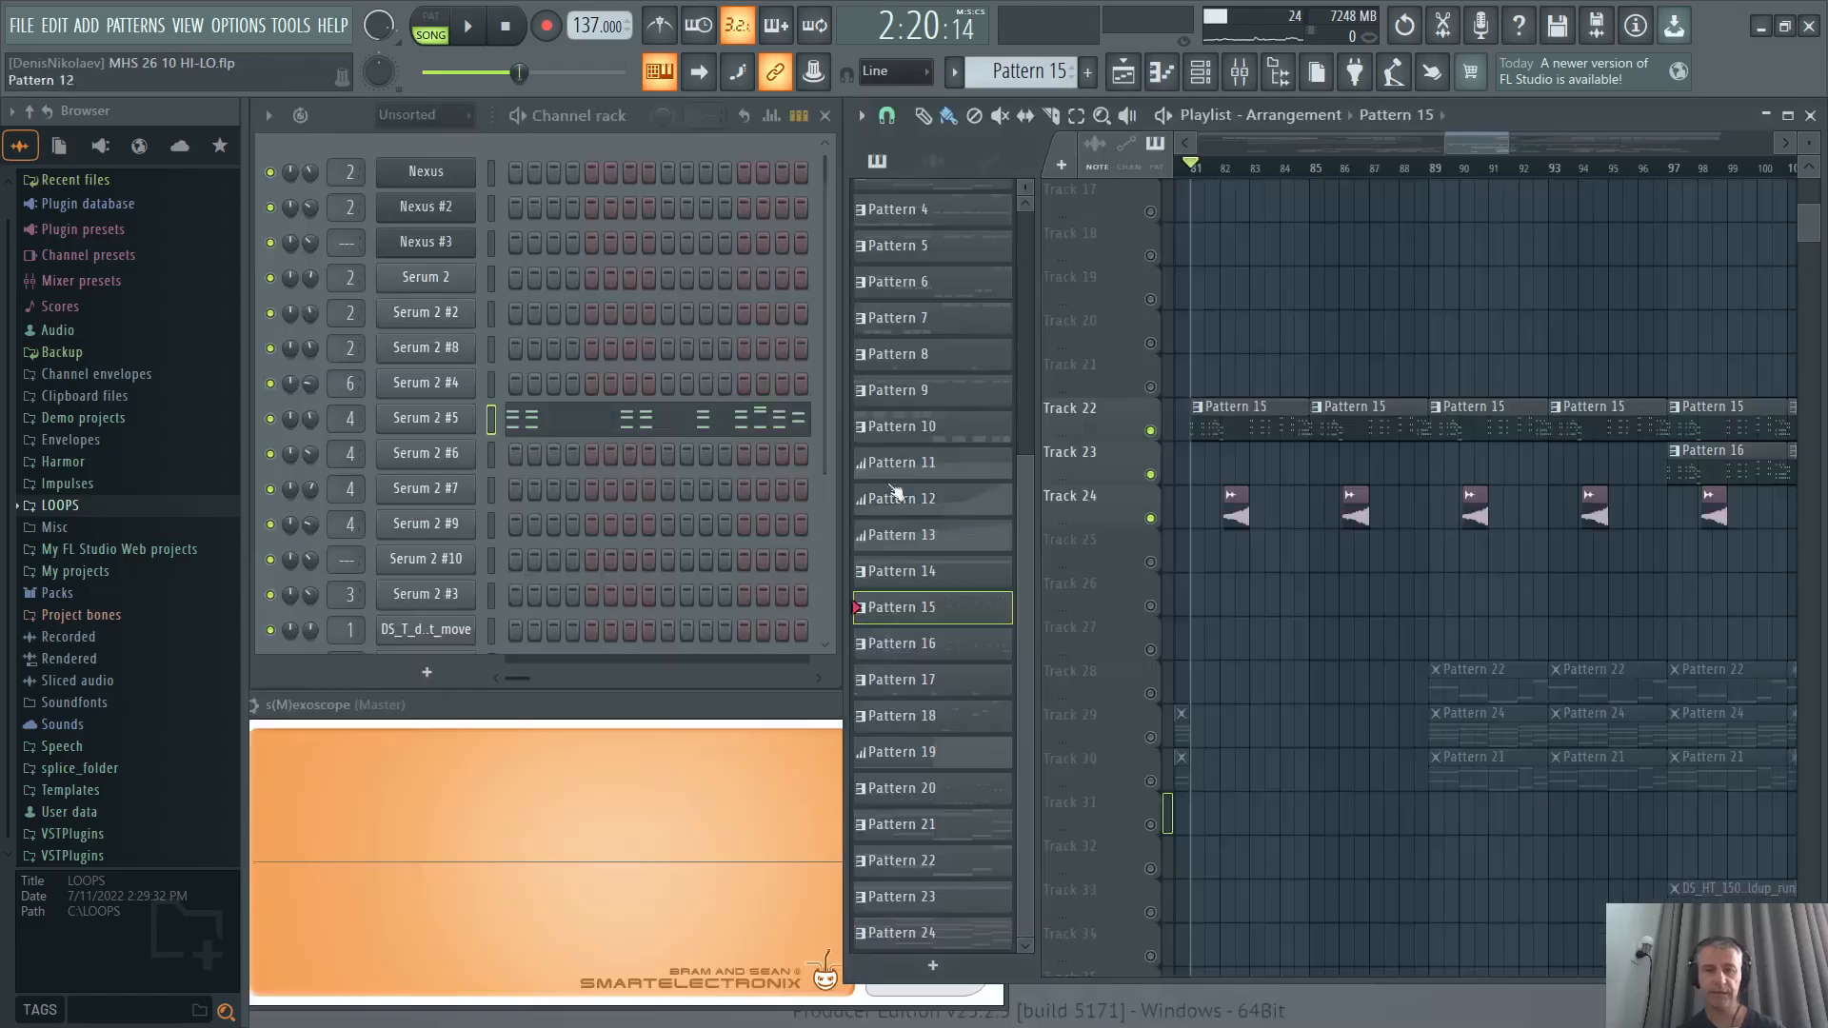
Play the first HI-LO Rev 1 clip on Track 24 from bar 82, then stop playback.
{"action": "left_click_drag", "start_coordinate": [1237, 496], "coordinate": [1371, 502]}
{"action": "scroll", "coordinate": [1520, 494], "scroll_direction": "up", "scroll_amount": 3}
{"action": "scroll", "coordinate": [1466, 452], "scroll_direction": "down", "scroll_amount": 2}
{"action": "left_click", "coordinate": [1281, 171]}
{"action": "scroll", "coordinate": [1397, 526], "scroll_direction": "up", "scroll_amount": 3}
{"action": "scroll", "coordinate": [1298, 521], "scroll_direction": "down", "scroll_amount": 4}
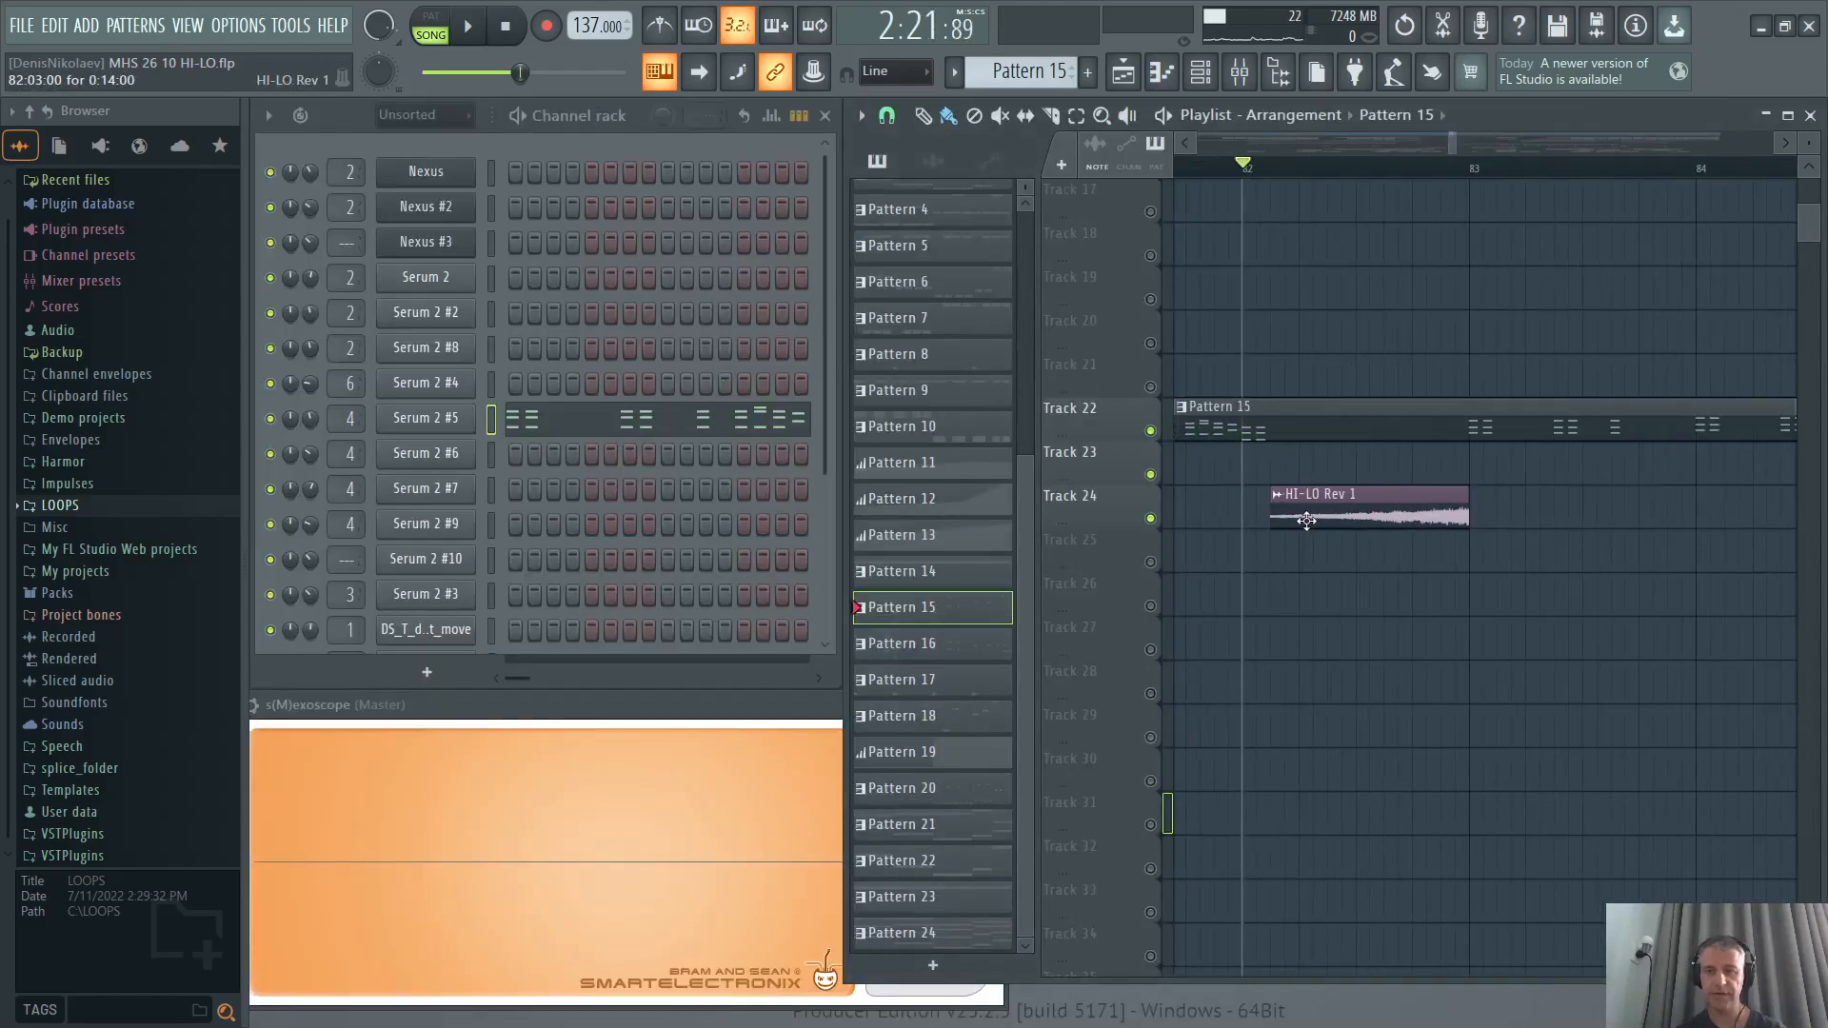
{"action": "scroll", "coordinate": [1314, 533], "scroll_direction": "up", "scroll_amount": 2}
{"action": "scroll", "coordinate": [1276, 540], "scroll_direction": "down", "scroll_amount": 1}
{"action": "key", "text": "space"}
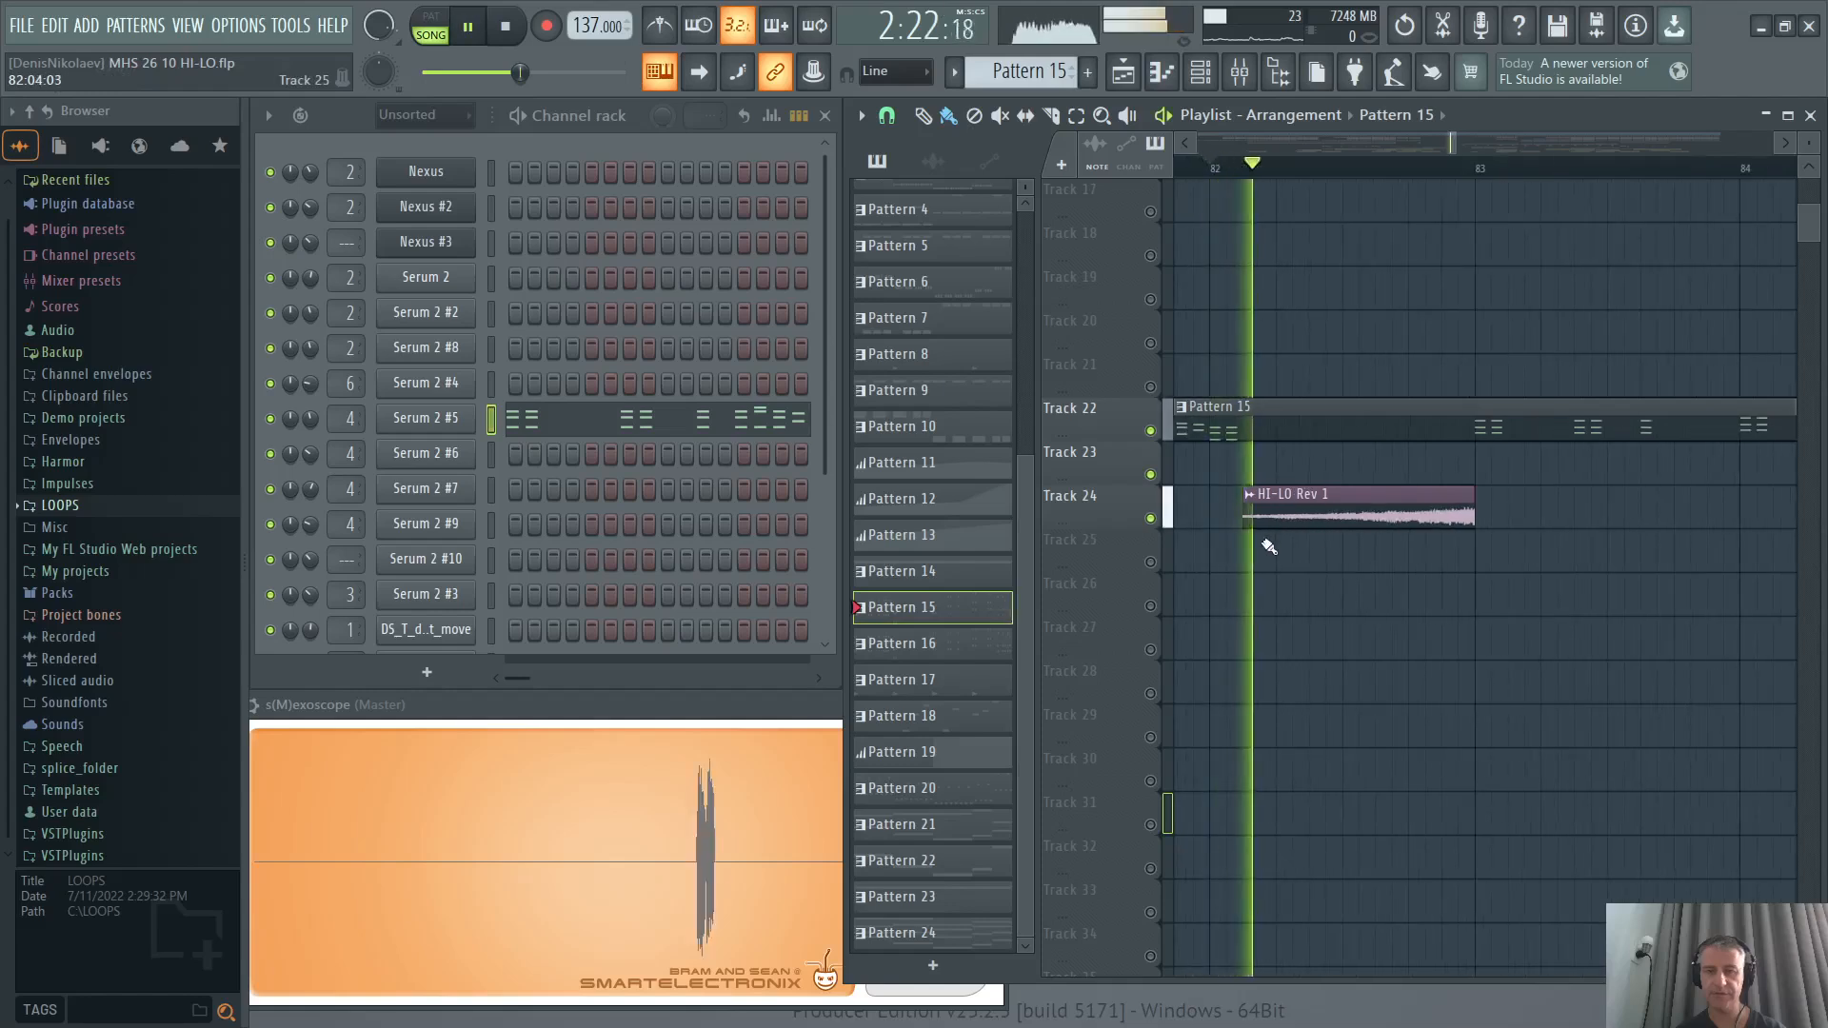
{"action": "key", "text": "space"}
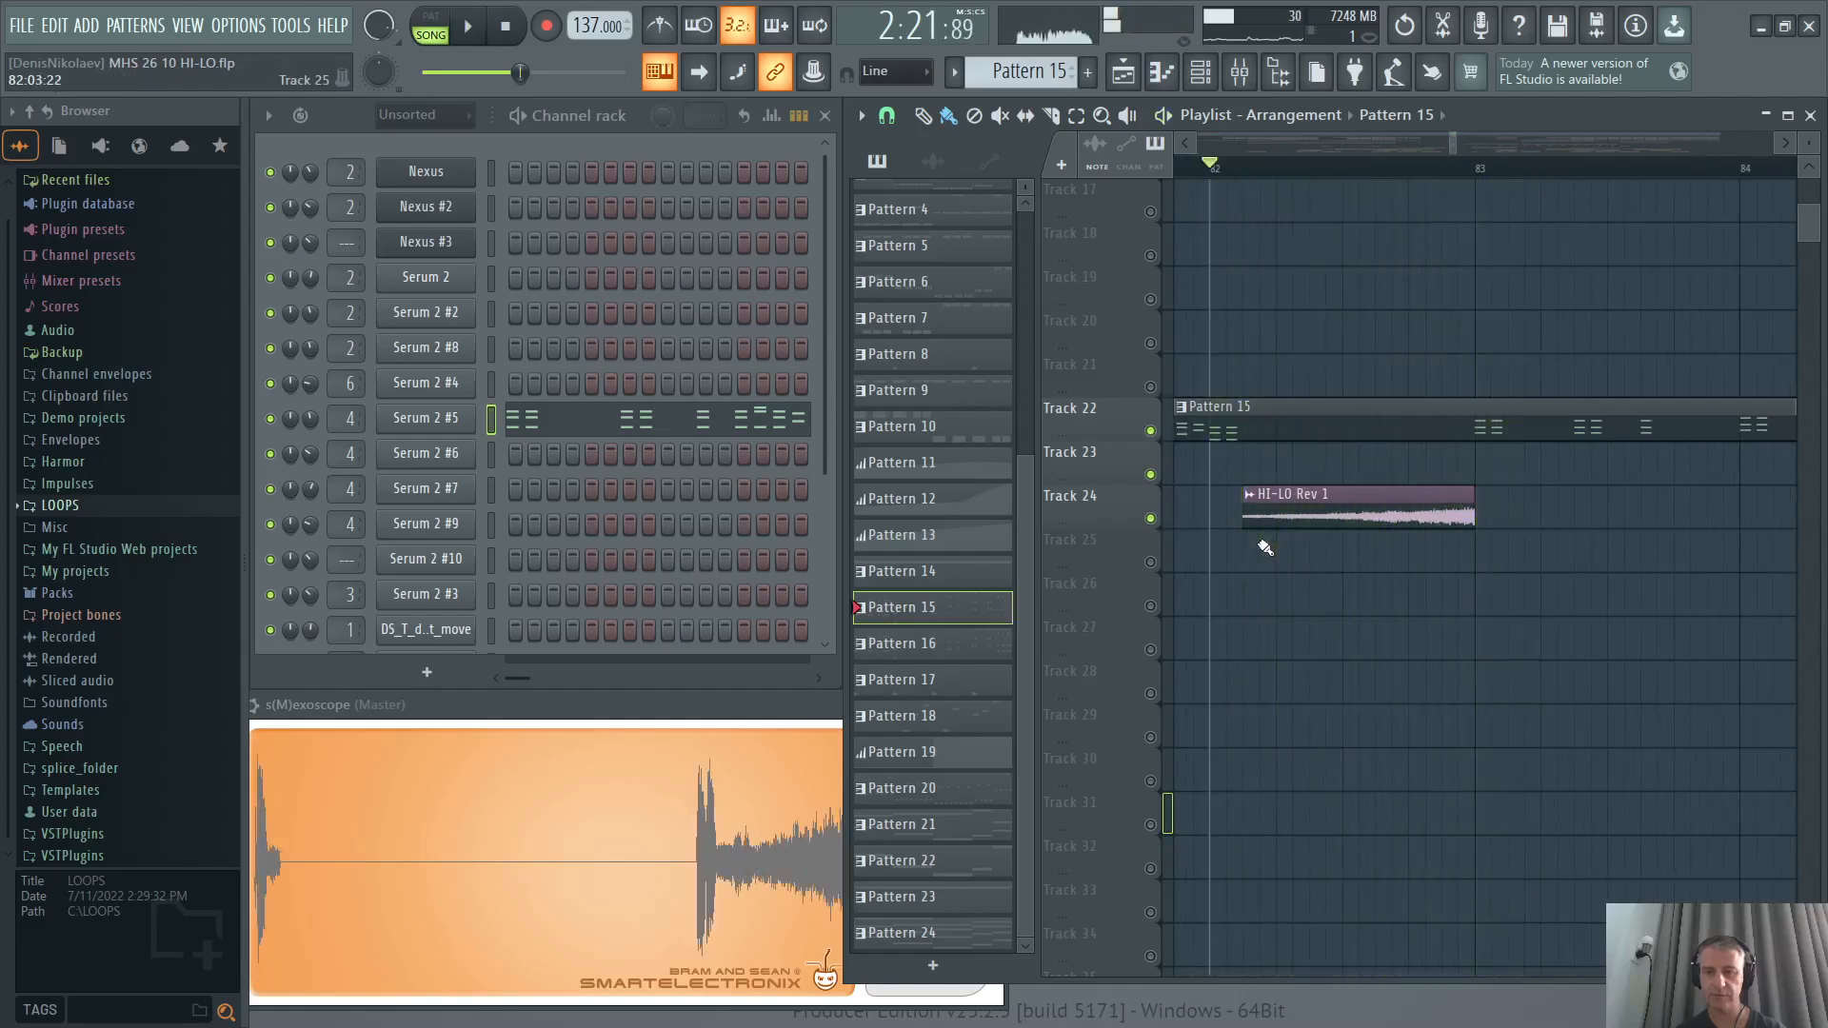
Mark bar 82 as a time selection around the HI-LO Rev 1 clip, then clear the selection.
{"action": "scroll", "coordinate": [1299, 511], "scroll_direction": "down", "scroll_amount": 2}
{"action": "scroll", "coordinate": [1224, 461], "scroll_direction": "up", "scroll_amount": 2}
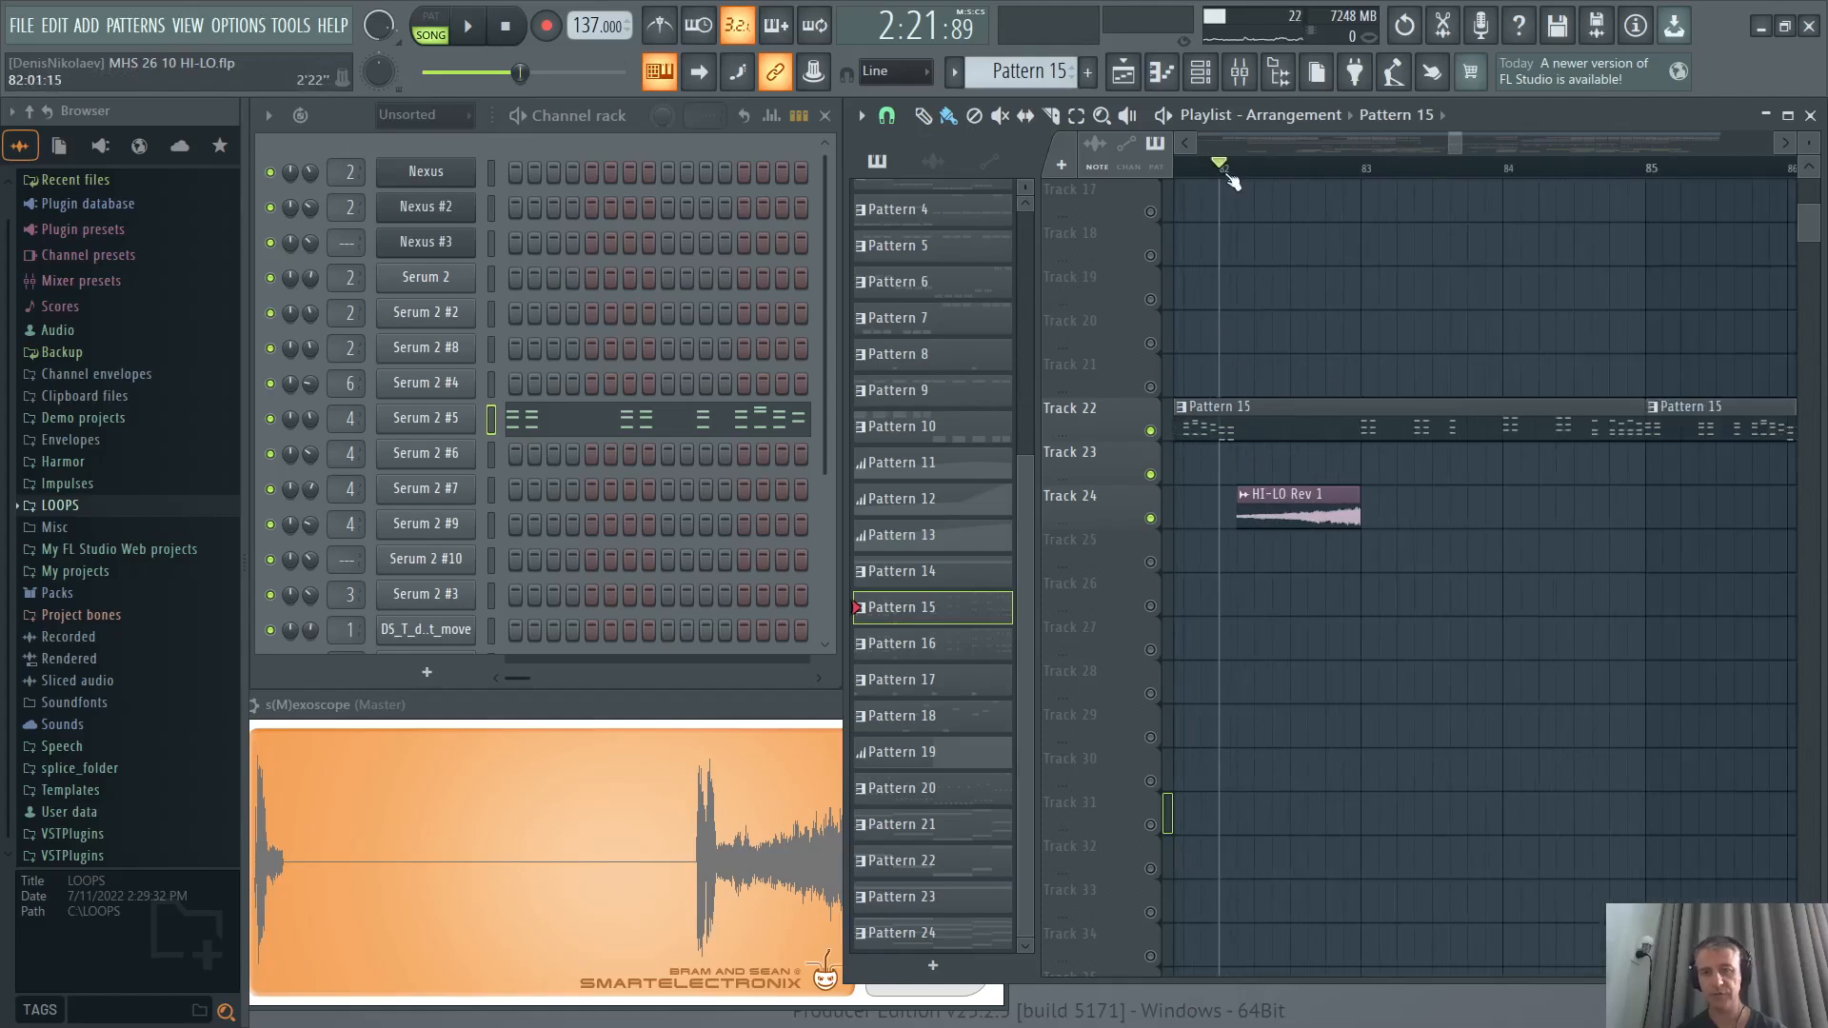
{"action": "left_click_drag", "start_coordinate": [1224, 171], "coordinate": [1361, 185]}
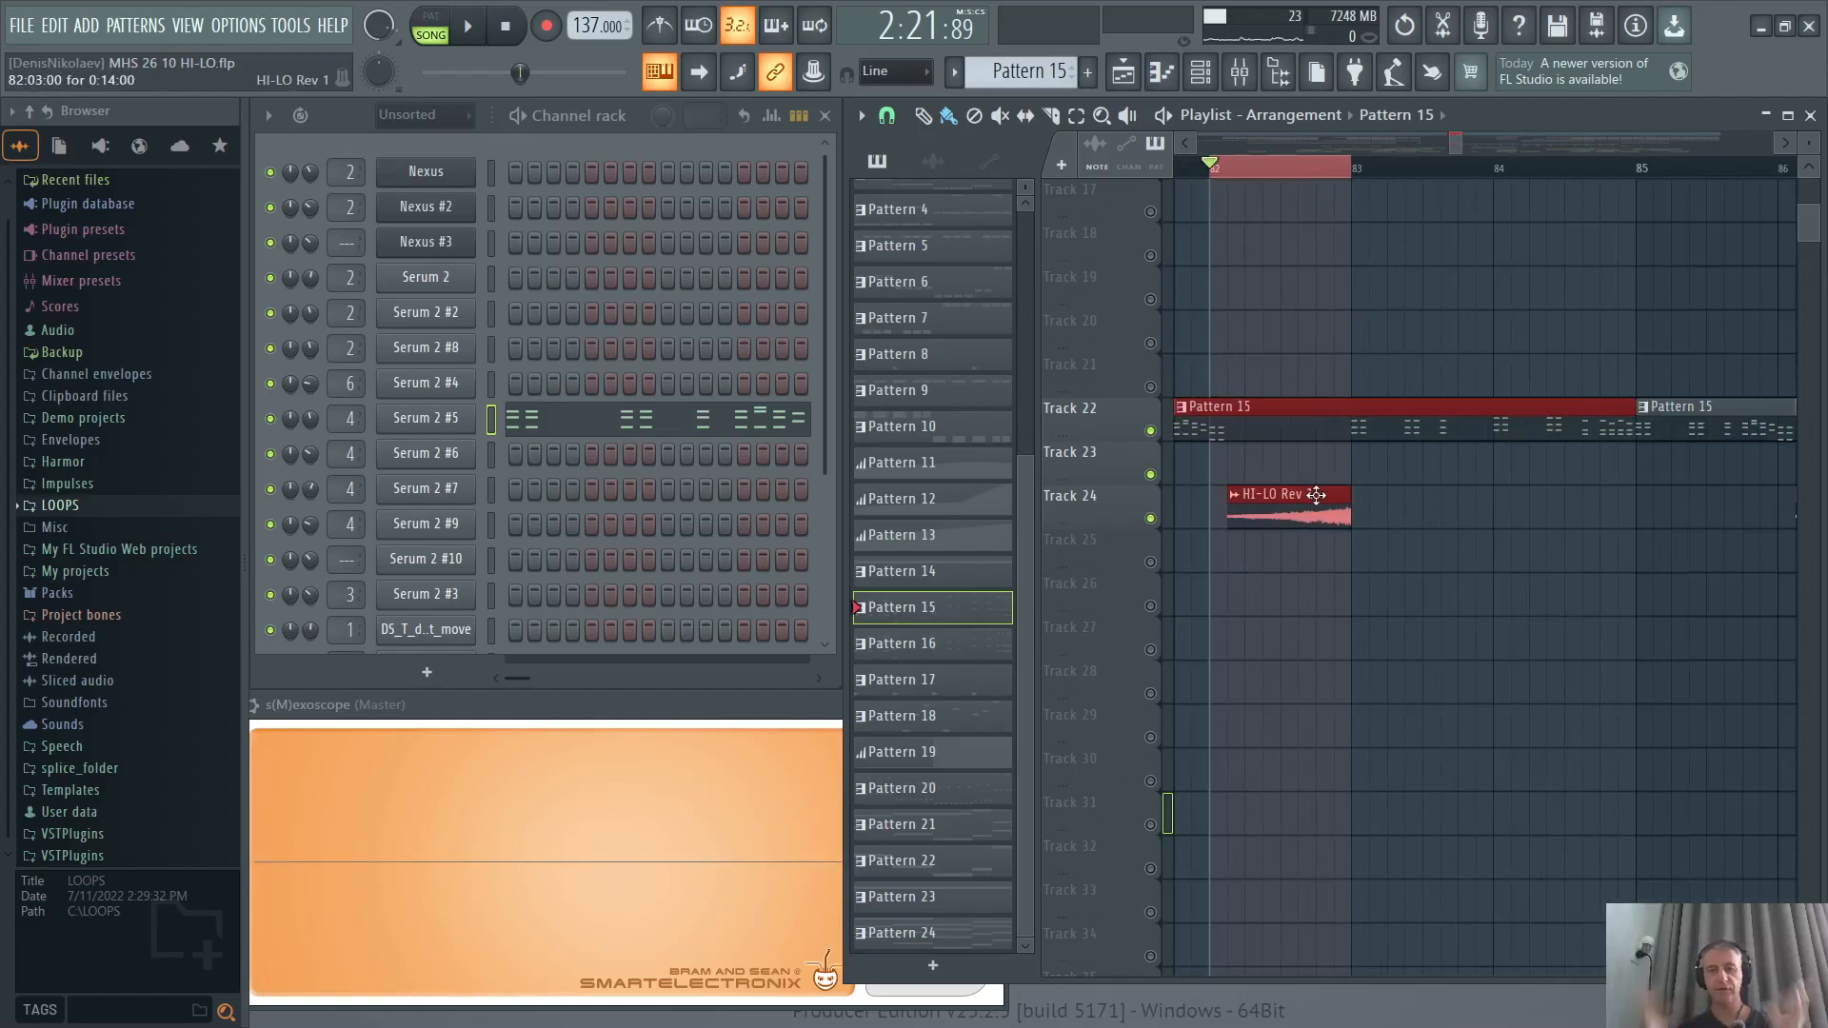
{"action": "left_click", "coordinate": [1219, 169]}
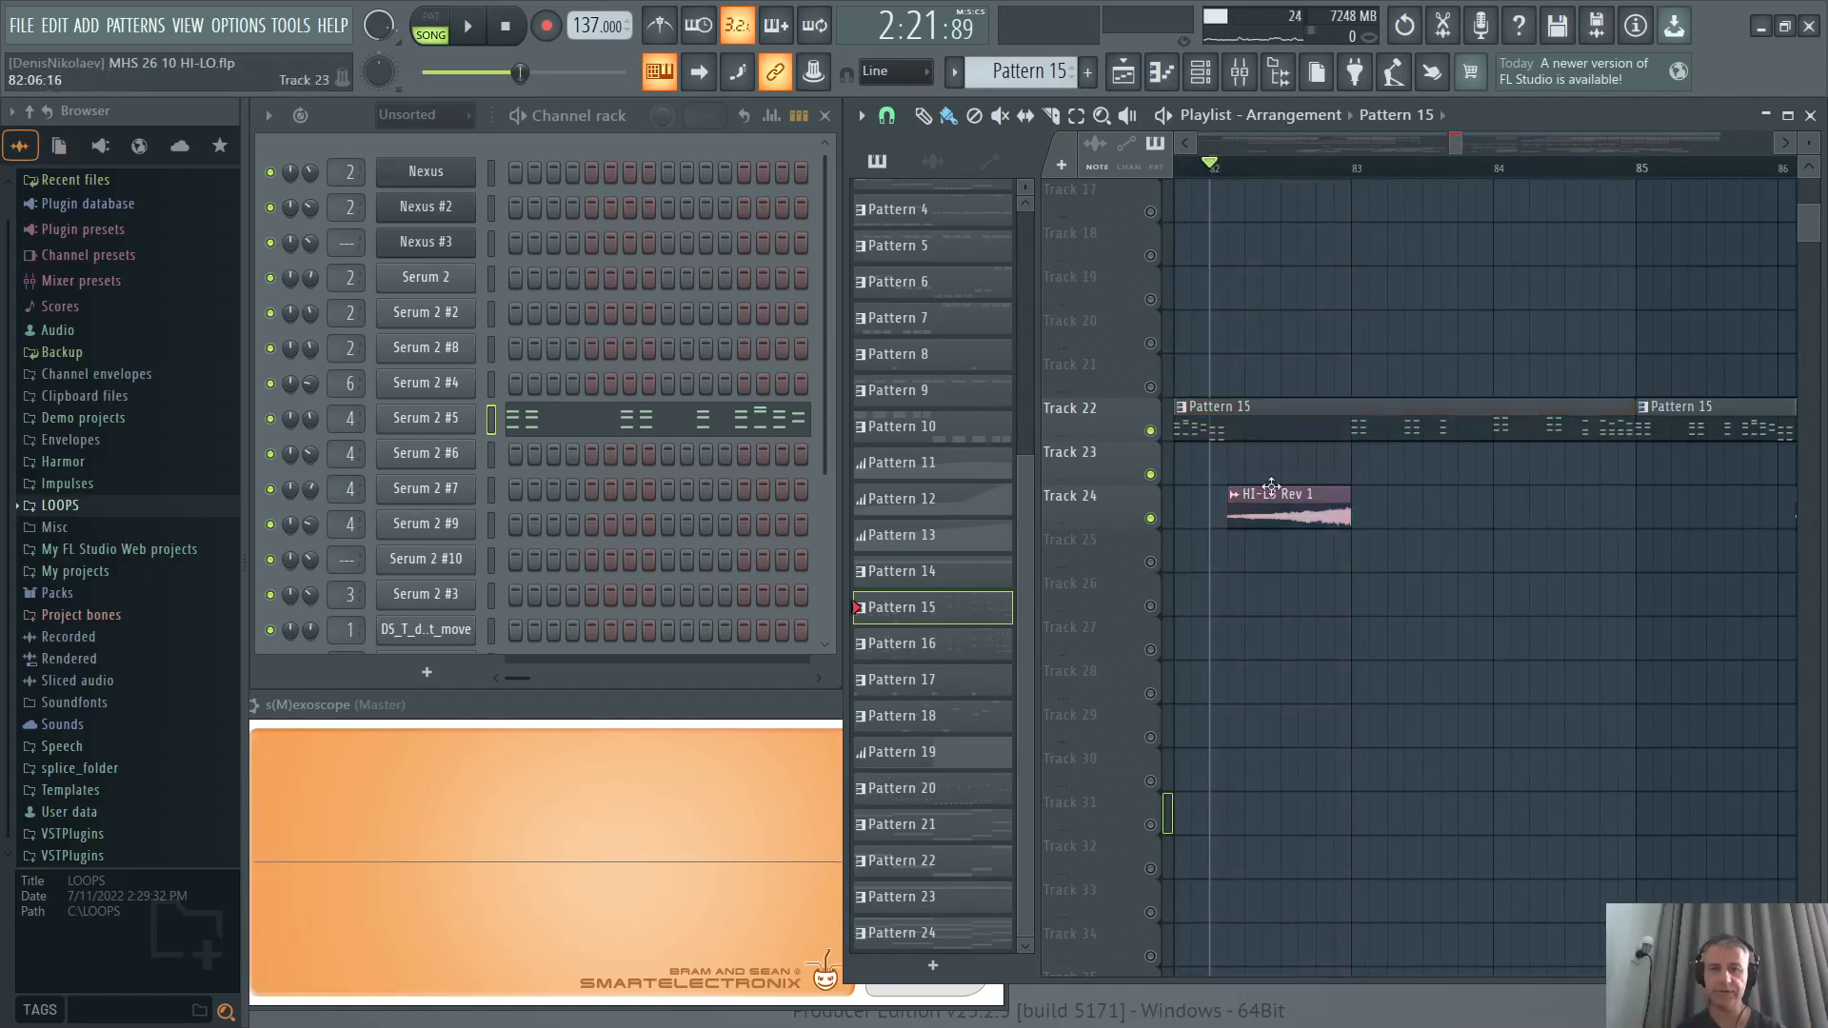
Replay the HI-LO Rev 1 clip with Pattern 15 from bar 82, then stop playback.
{"action": "key", "text": "space"}
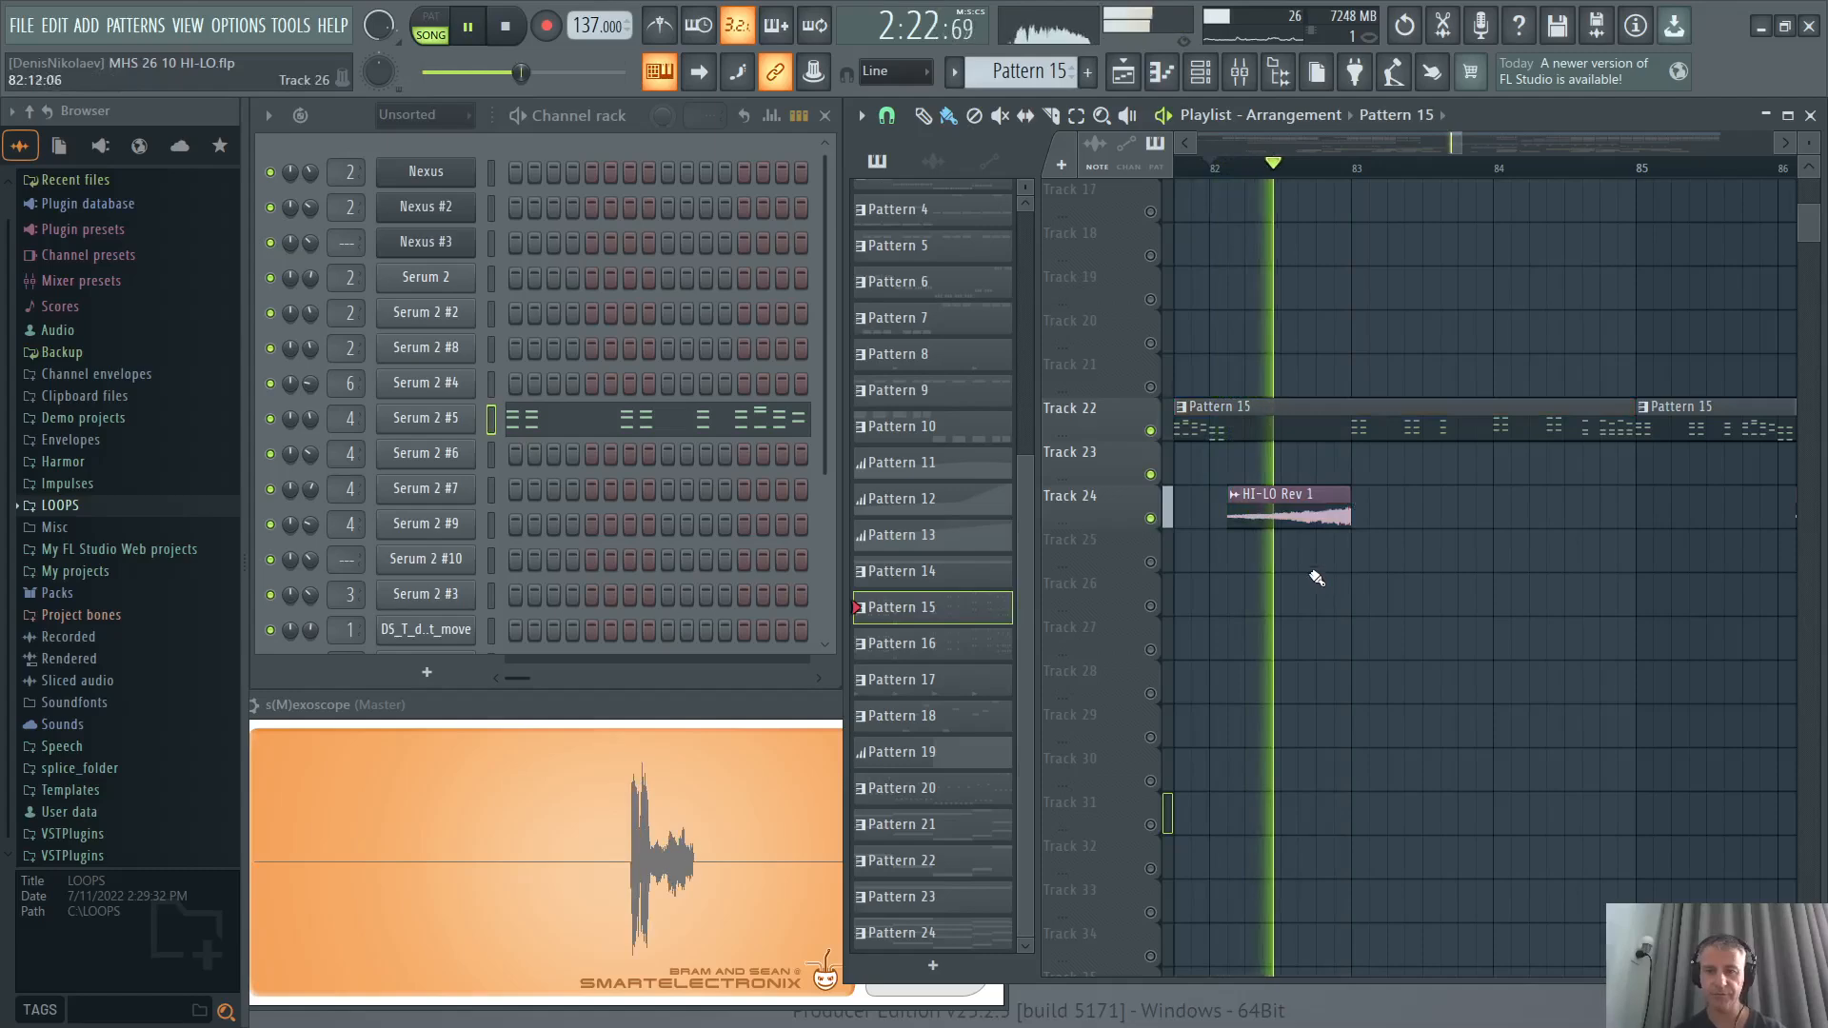
{"action": "scroll", "coordinate": [1201, 545], "scroll_direction": "down", "scroll_amount": 4}
{"action": "scroll", "coordinate": [1542, 542], "scroll_direction": "up", "scroll_amount": 3}
{"action": "scroll", "coordinate": [1183, 555], "scroll_direction": "down", "scroll_amount": 6}
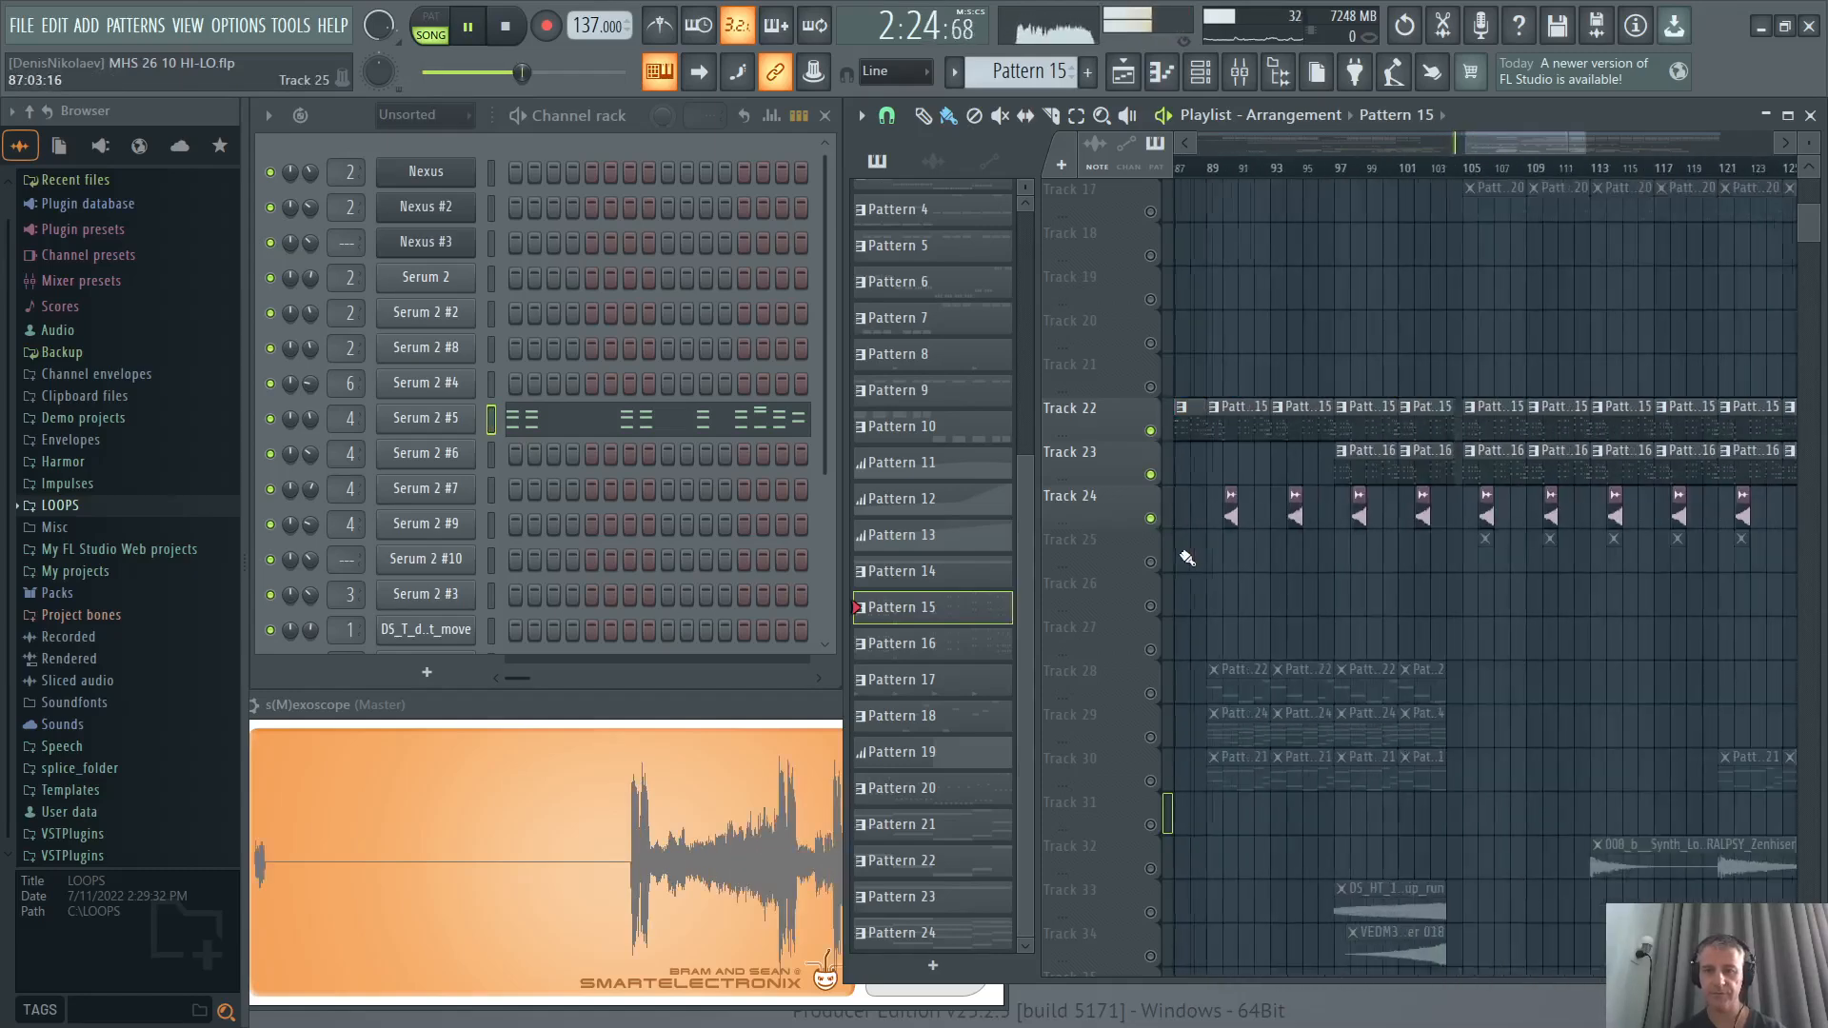
{"action": "scroll", "coordinate": [1411, 562], "scroll_direction": "up", "scroll_amount": 5}
{"action": "key", "text": "space"}
Play from bar 97 with Pattern 16 selected, then solo Track 23 to hear its layer alone.
{"action": "left_click", "coordinate": [1204, 166]}
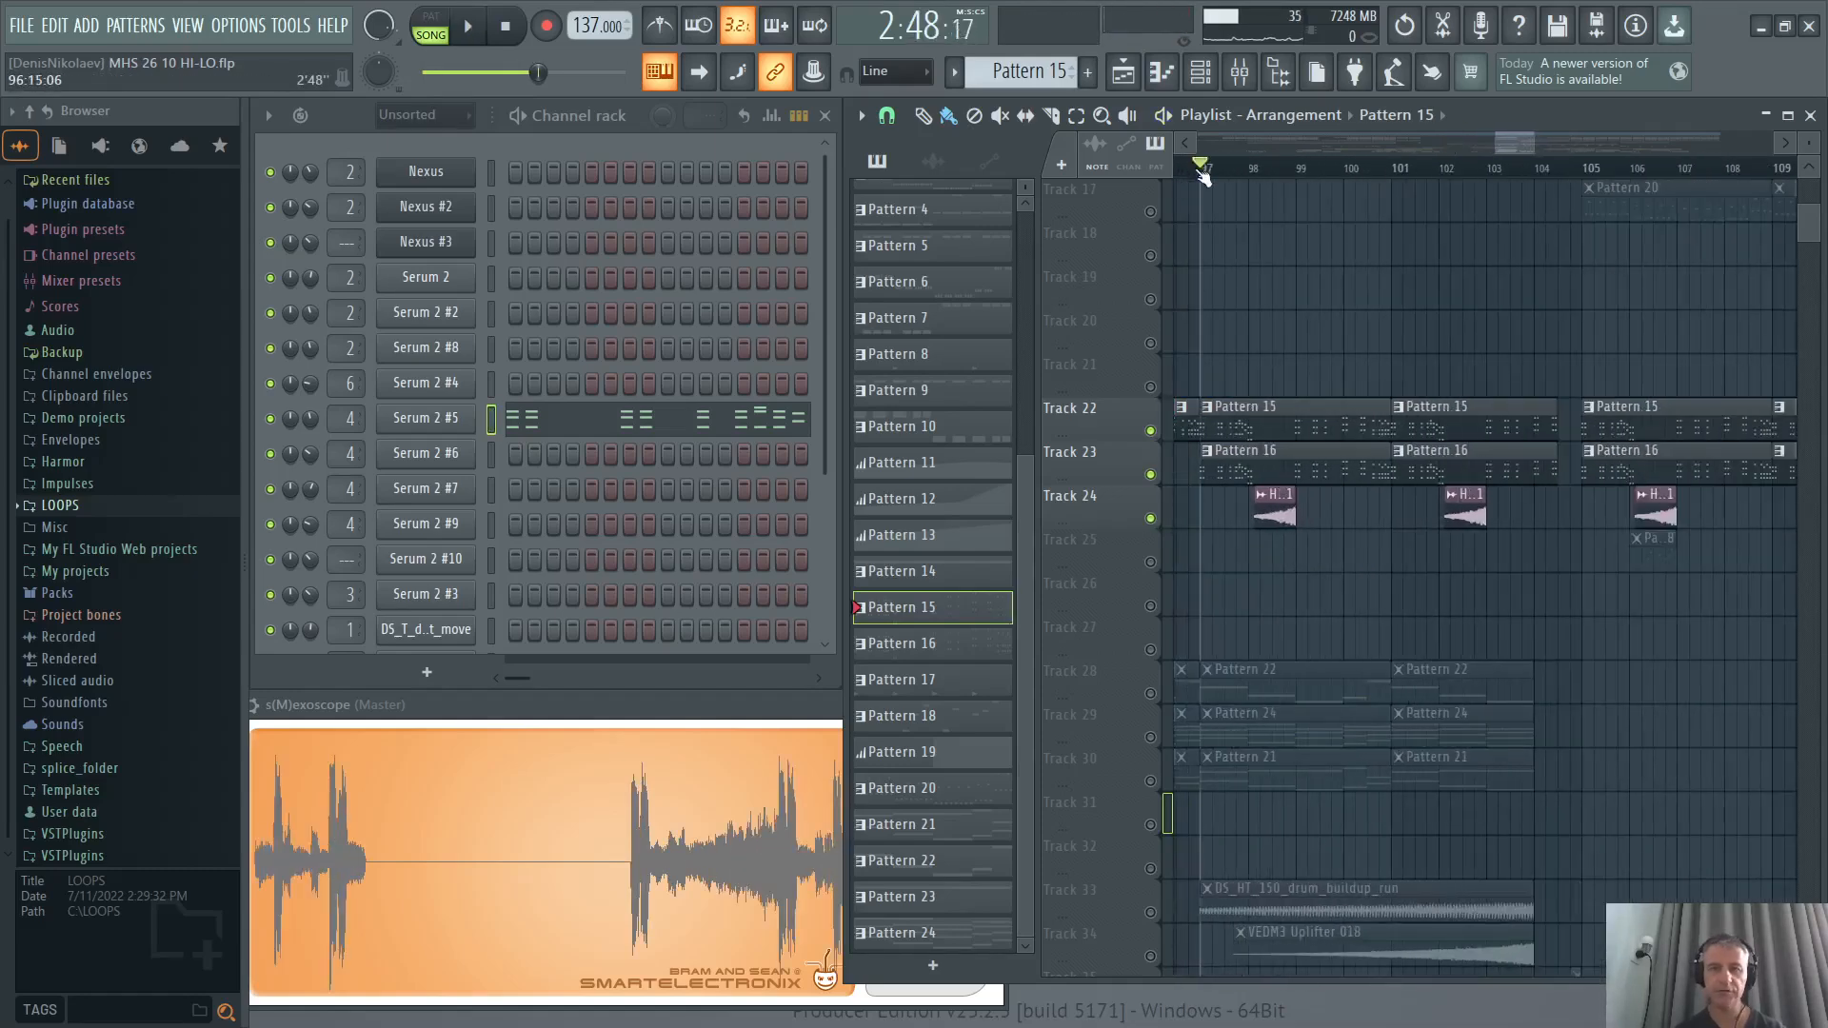
{"action": "scroll", "coordinate": [1237, 464], "scroll_direction": "down", "scroll_amount": 3}
{"action": "left_click", "coordinate": [1237, 465]}
{"action": "key", "text": "space"}
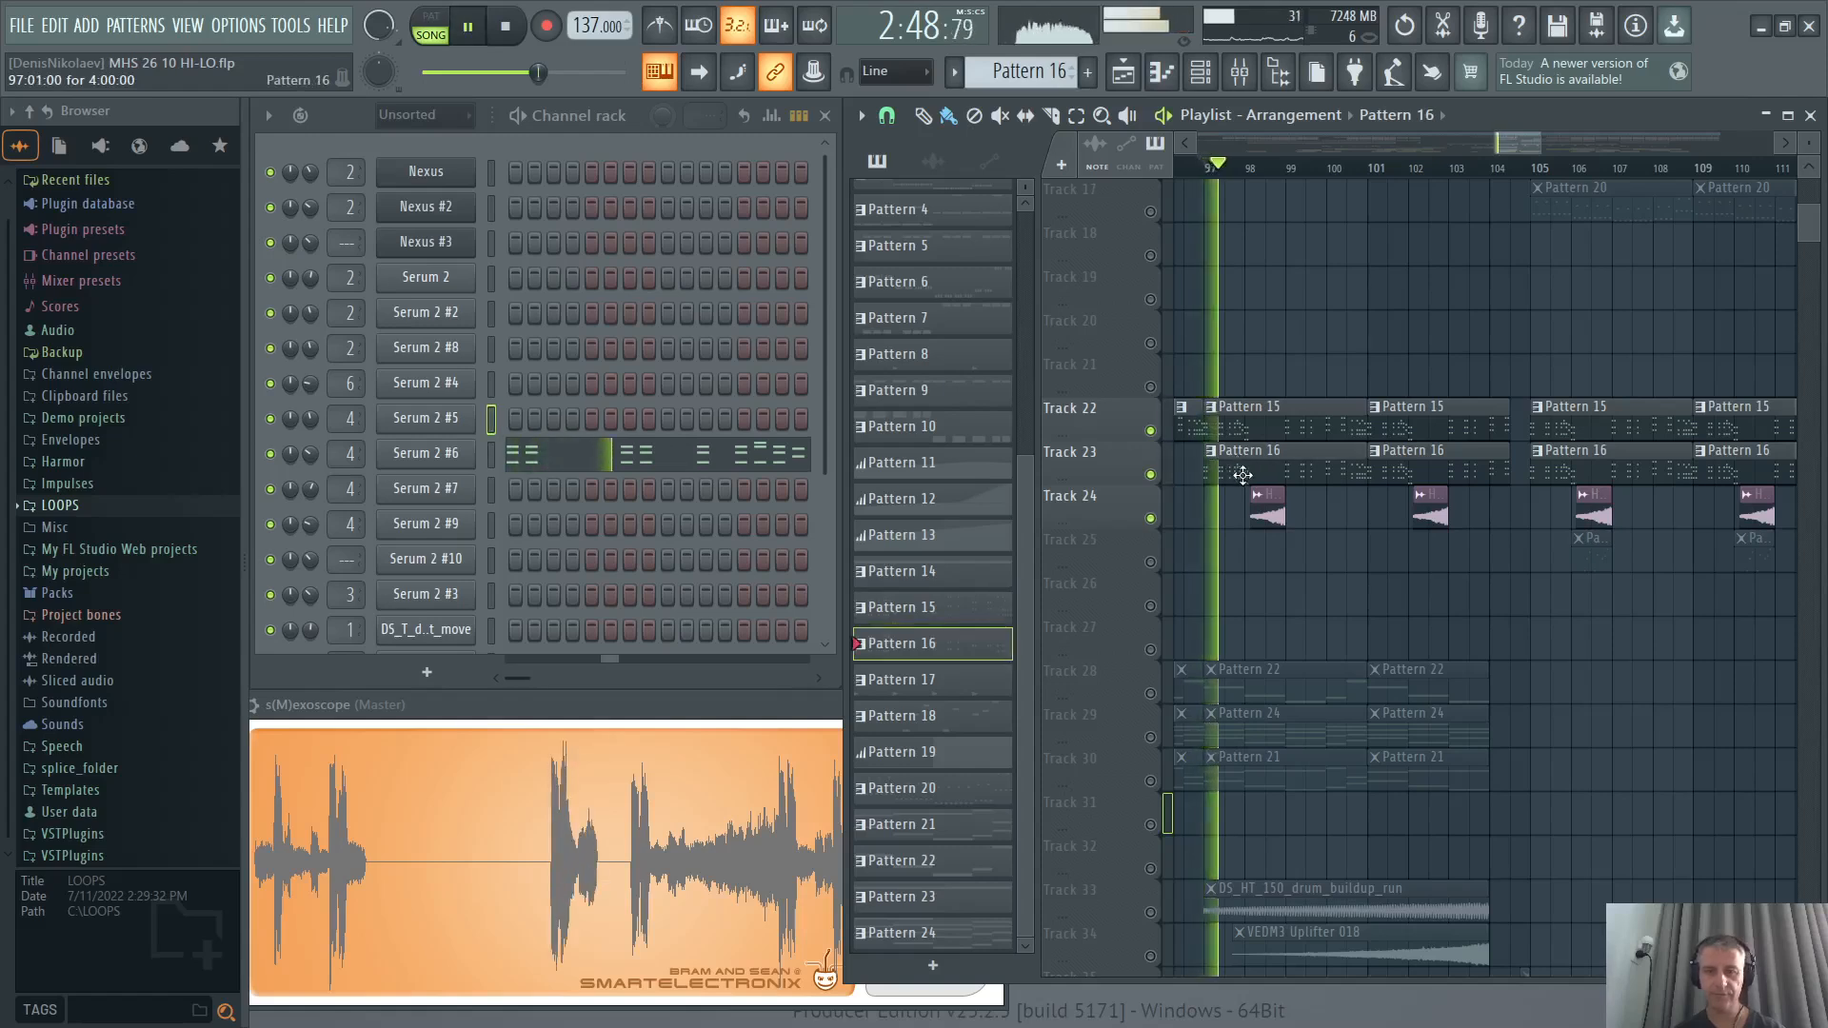
{"action": "right_click", "coordinate": [1151, 474]}
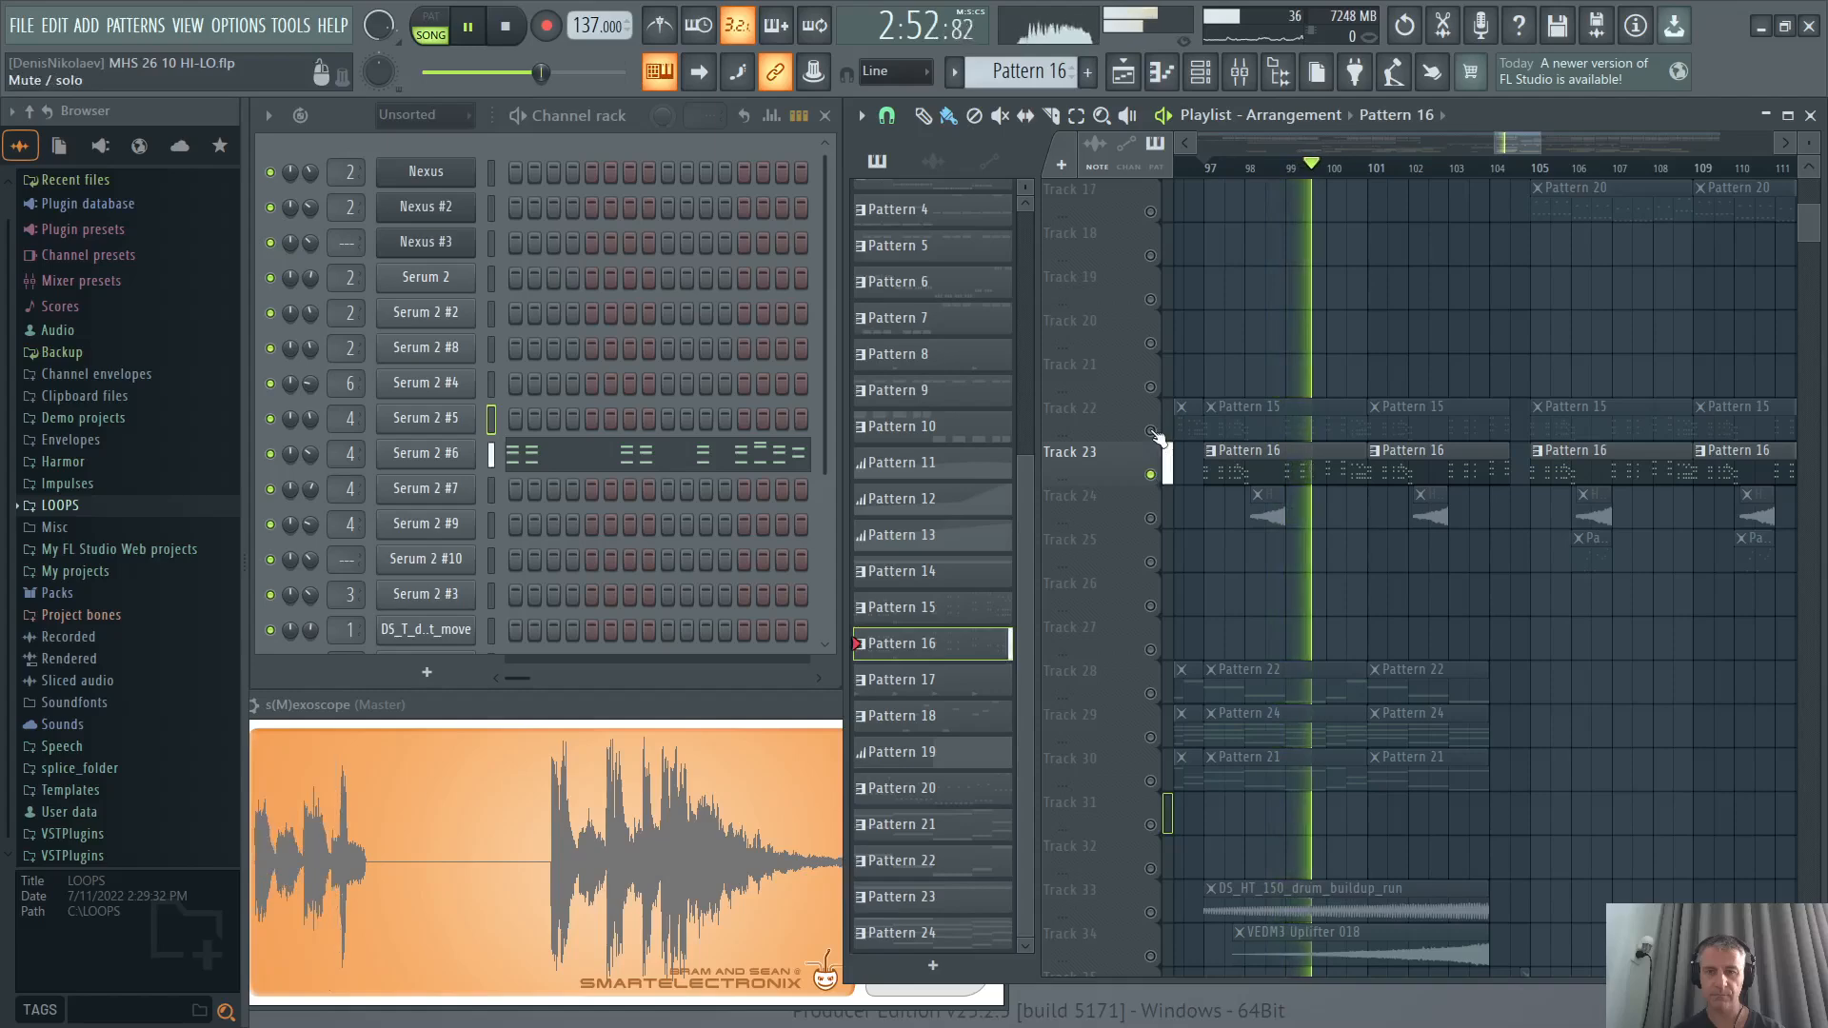
Unmute Track 22 and Track 24 alongside Track 23, then stop playback.
{"action": "left_click", "coordinate": [1151, 431]}
{"action": "left_click", "coordinate": [1151, 518]}
{"action": "scroll", "coordinate": [1213, 547], "scroll_direction": "right", "scroll_amount": 4}
{"action": "key", "text": "space"}
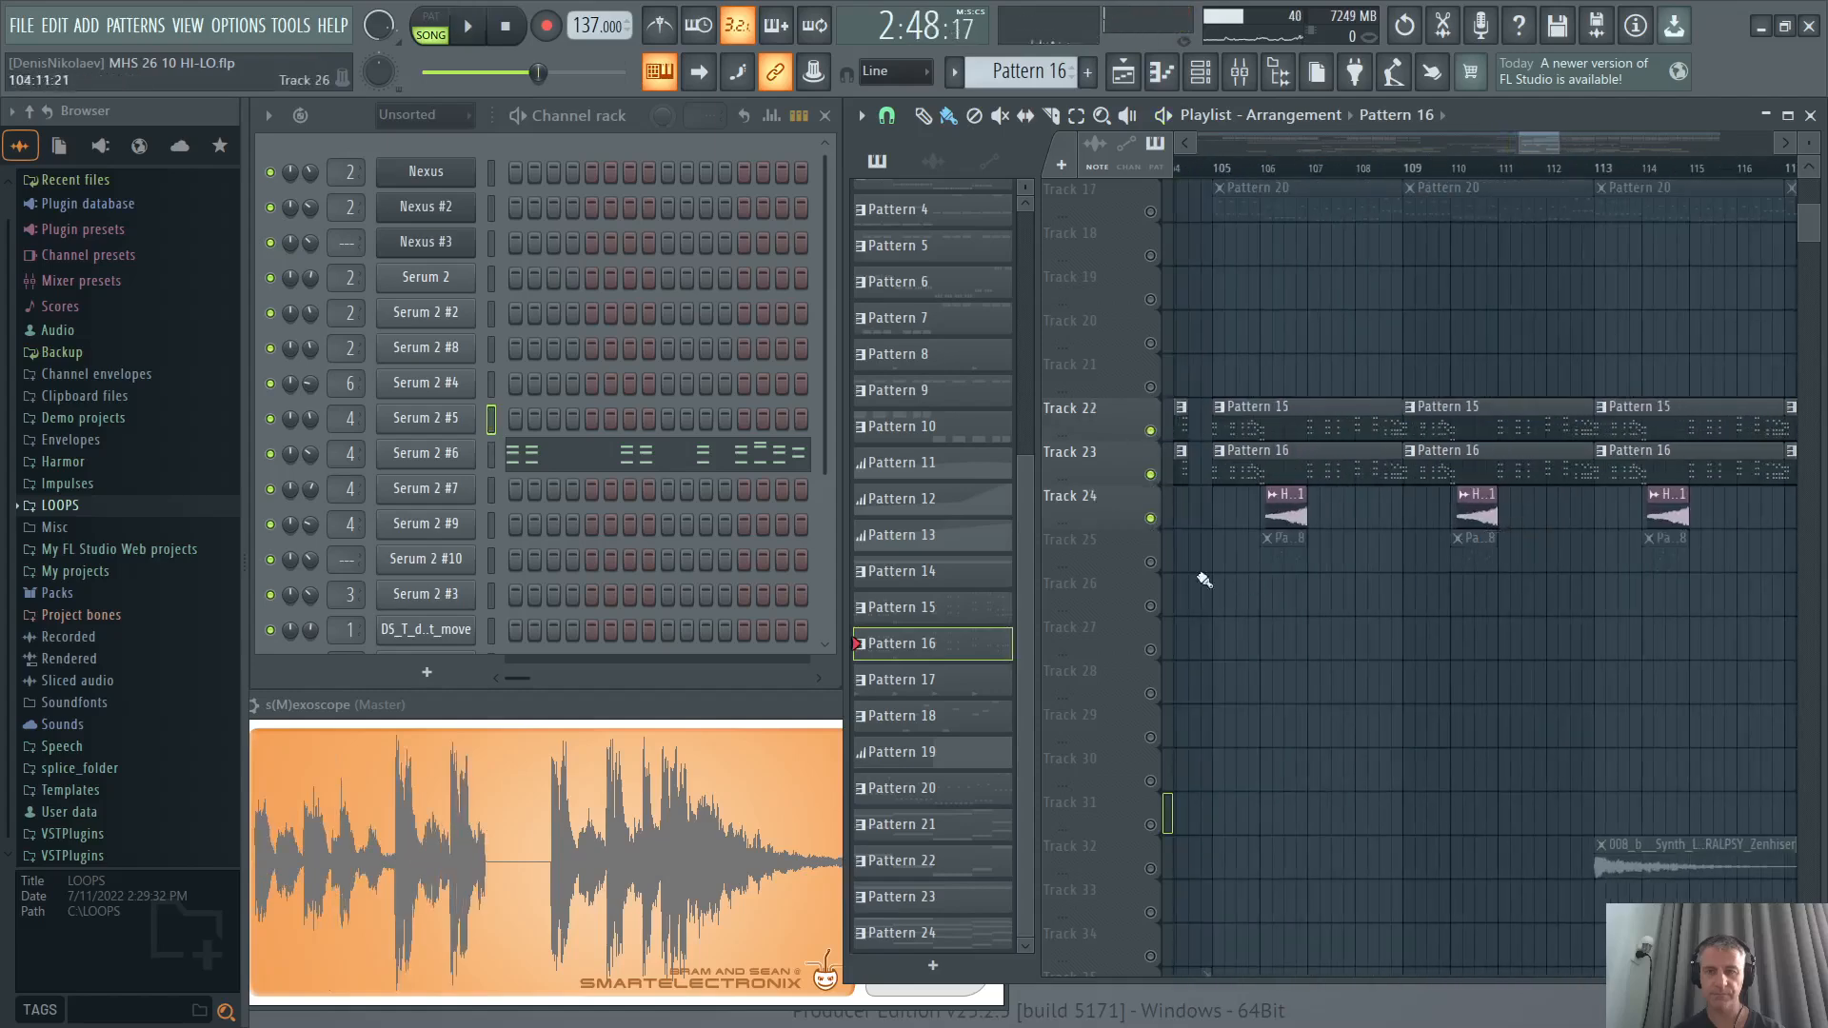
Unmute Track 25 and set the song position to bar 105.
{"action": "left_click", "coordinate": [1151, 562]}
{"action": "scroll", "coordinate": [1216, 562], "scroll_direction": "up", "scroll_amount": 2}
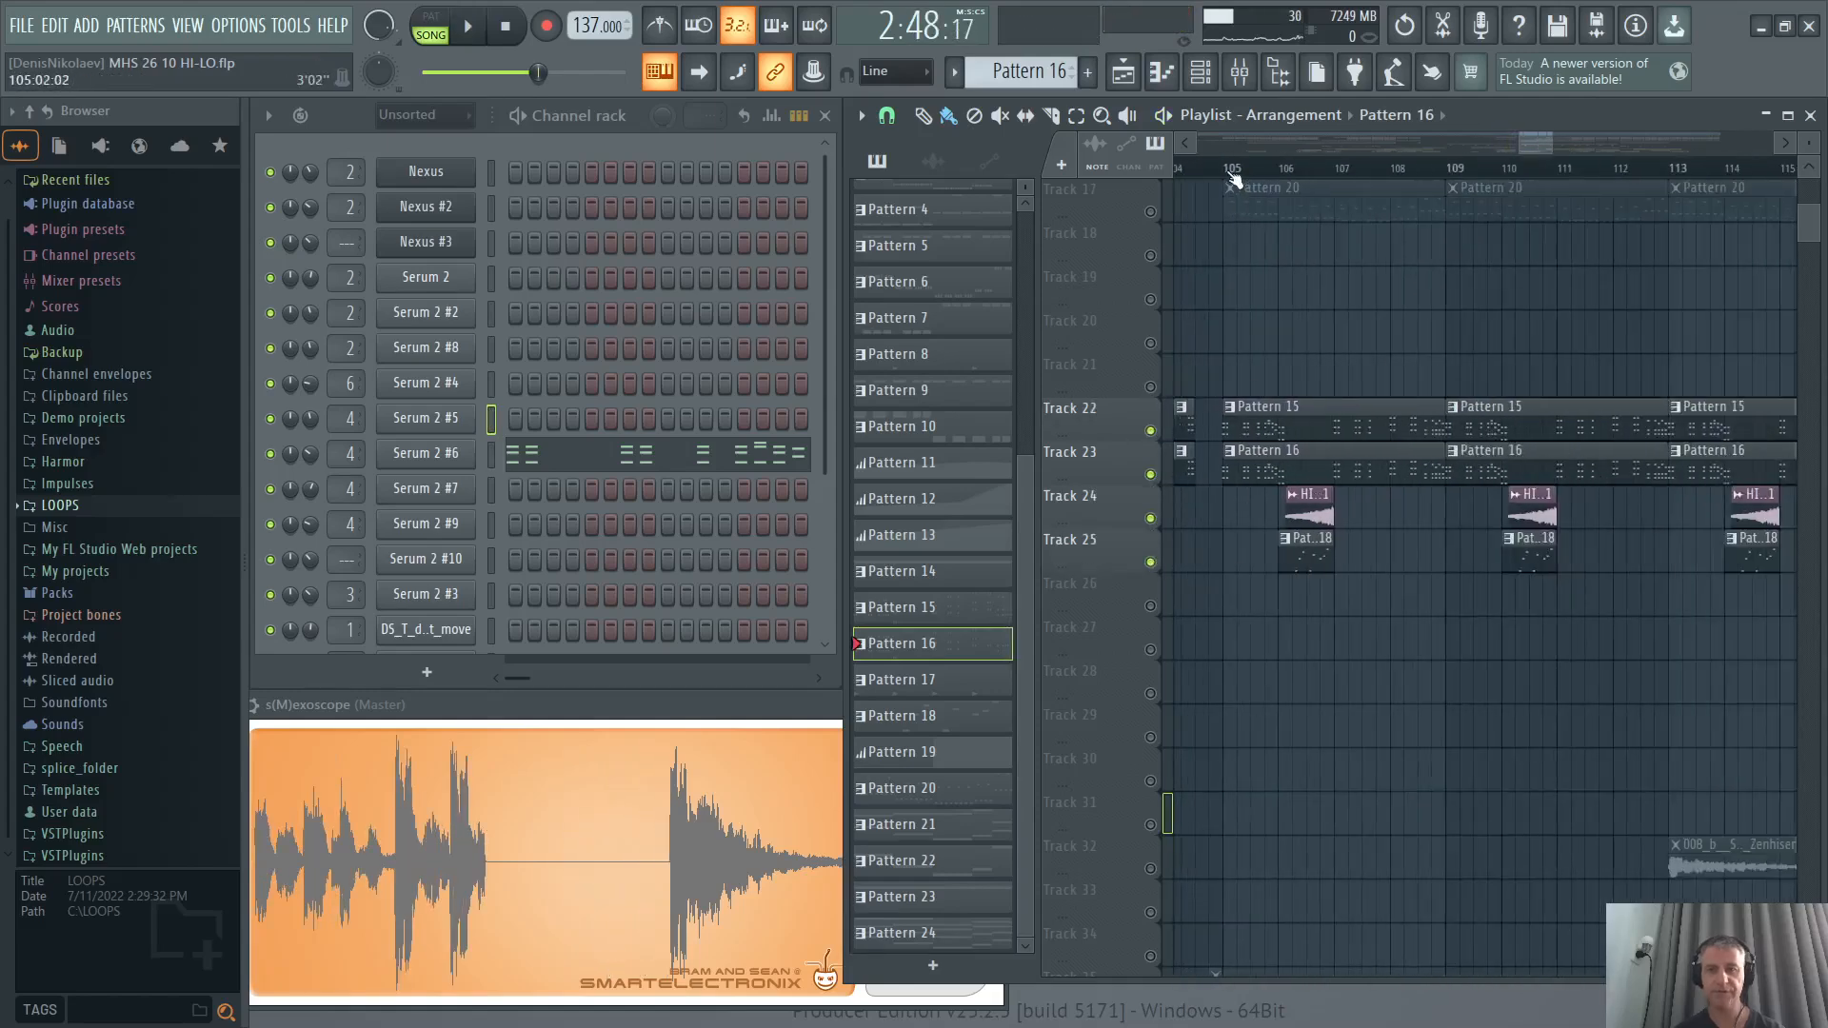
{"action": "left_click", "coordinate": [1225, 169]}
{"action": "scroll", "coordinate": [1295, 571], "scroll_direction": "up", "scroll_amount": 1}
{"action": "scroll", "coordinate": [1296, 596], "scroll_direction": "down", "scroll_amount": 1}
Play from bar 105 while examining Pattern 18's Serum 2 #7 notes in the piano roll, then stop and close it.
{"action": "left_click", "coordinate": [1300, 591]}
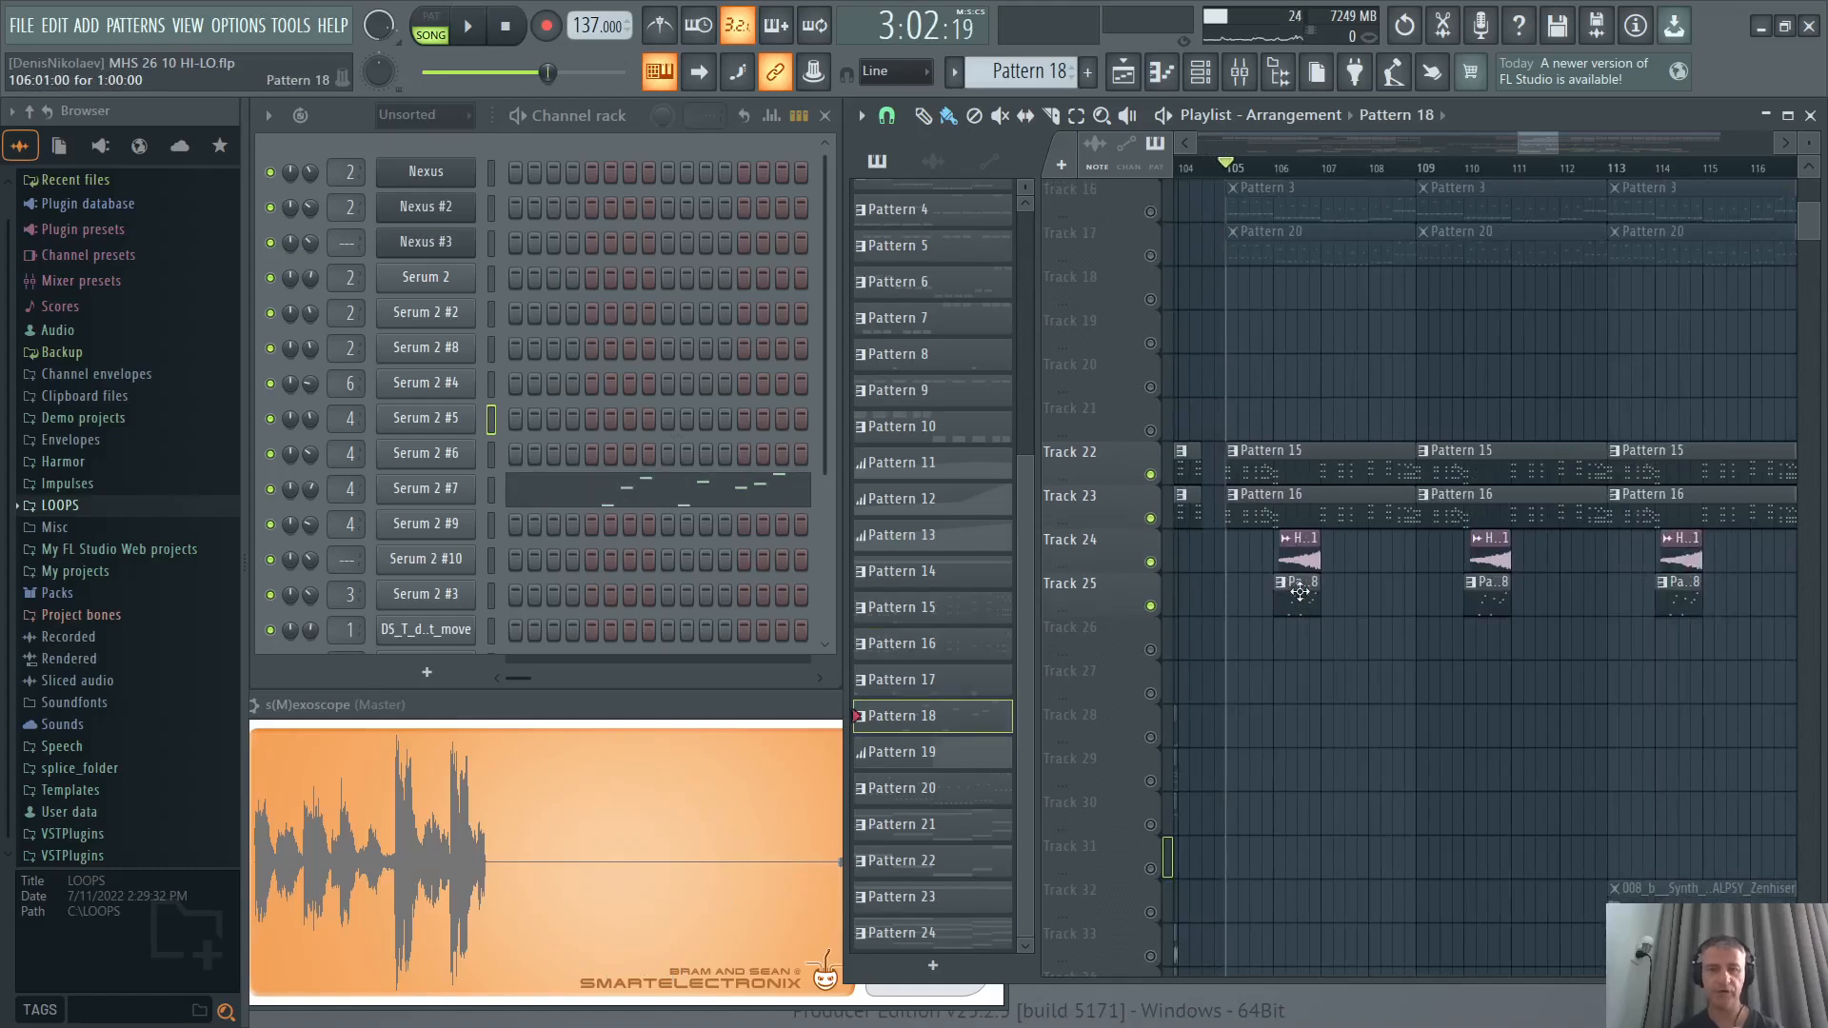
{"action": "left_click", "coordinate": [756, 504]}
{"action": "key", "text": "space"}
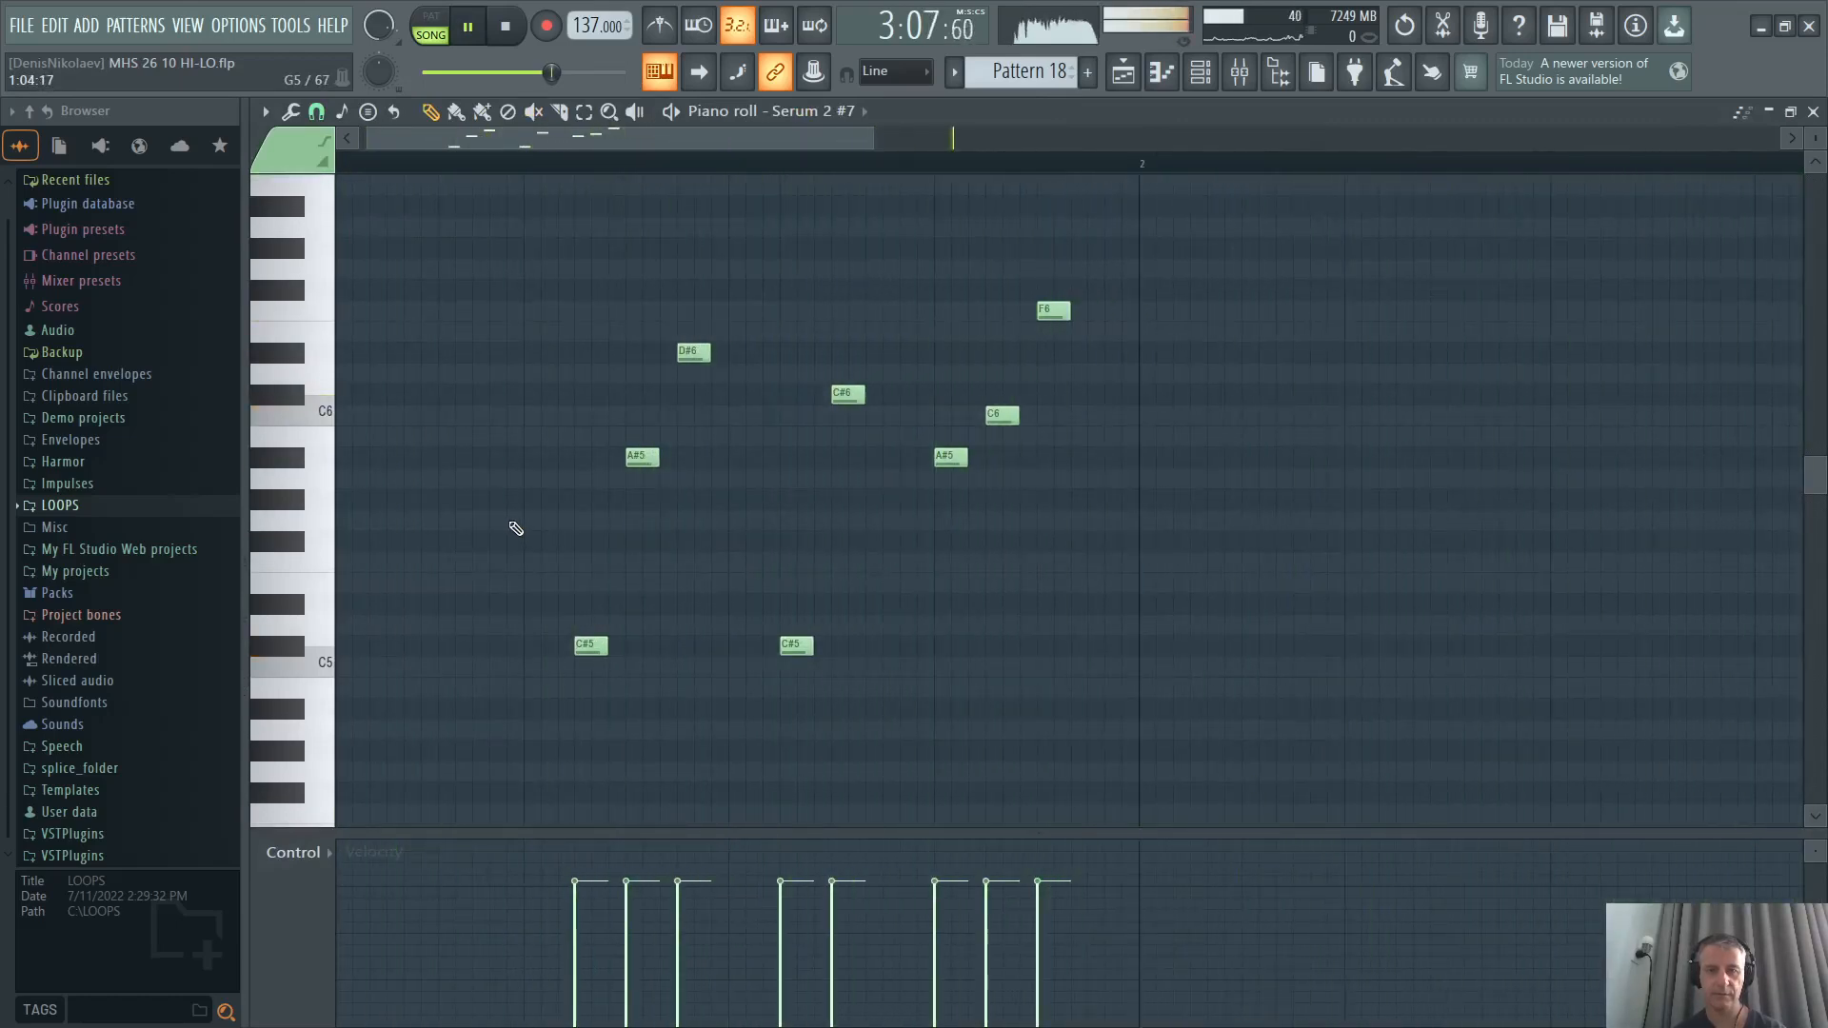
{"action": "key", "text": "Escape"}
{"action": "scroll", "coordinate": [1300, 607], "scroll_direction": "down", "scroll_amount": 4}
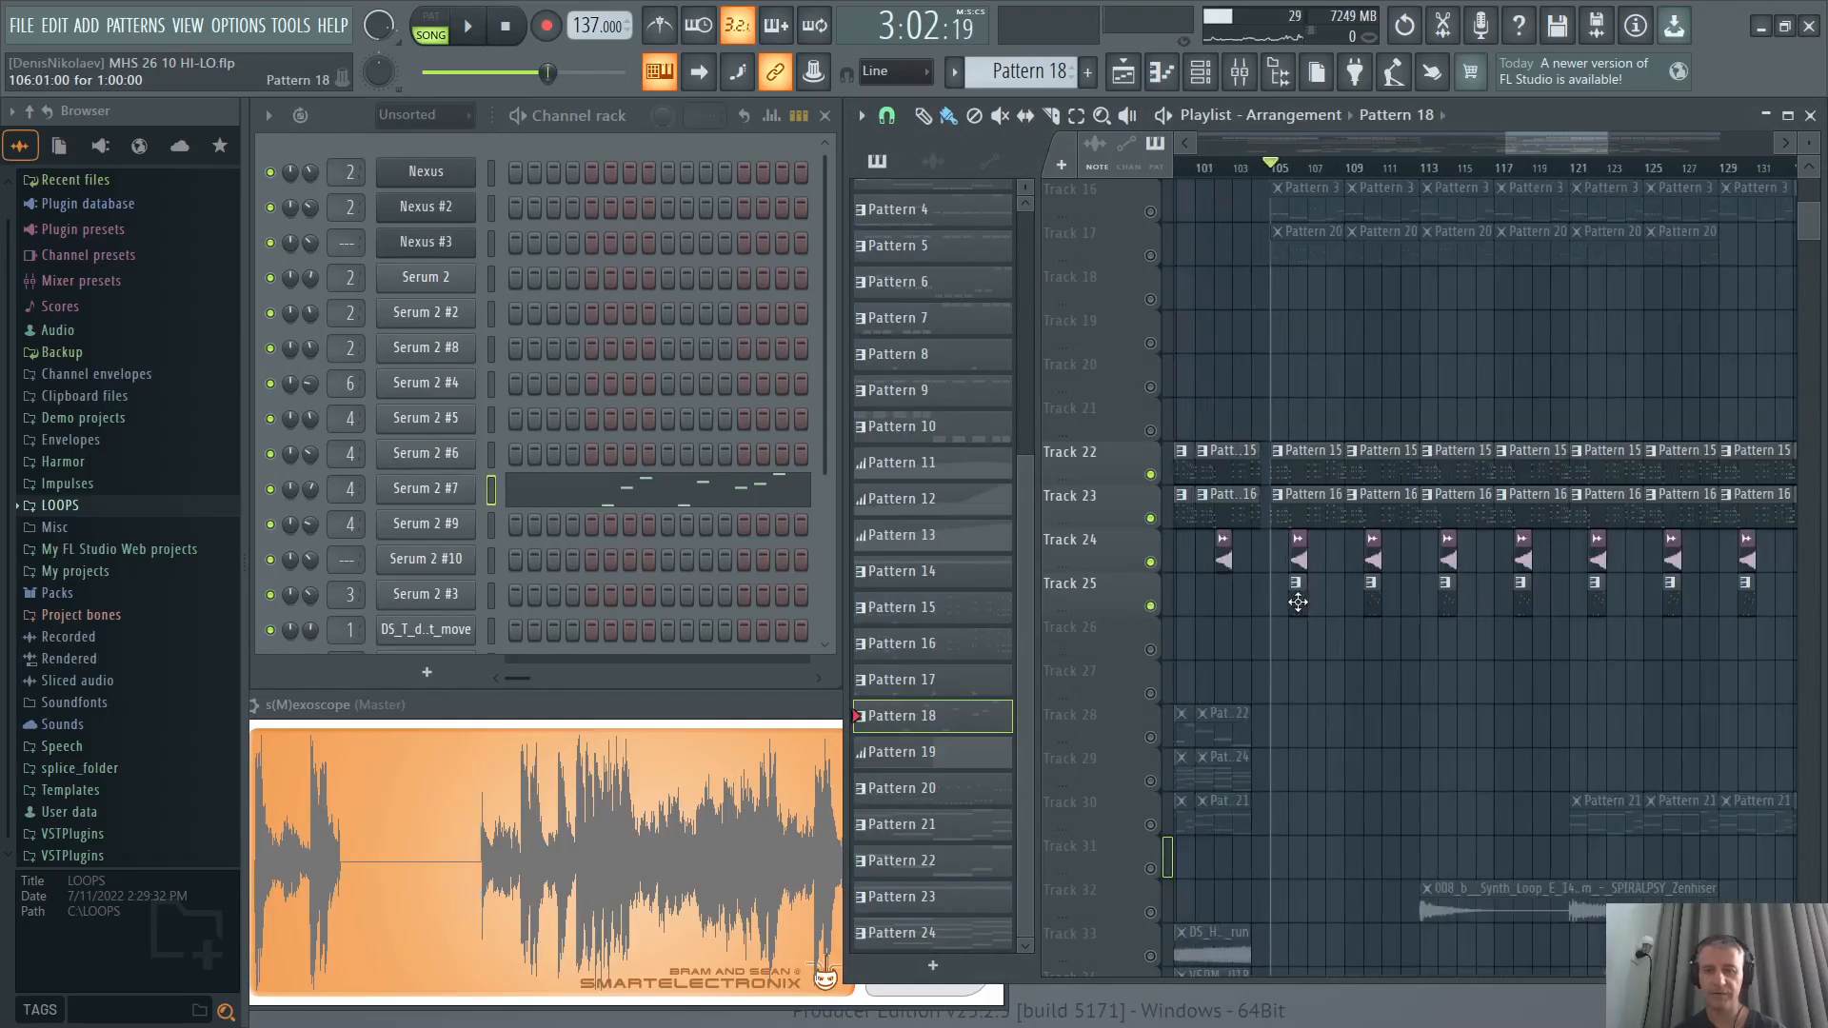
Unmute all the playlist tracks.
{"action": "scroll", "coordinate": [1300, 604], "scroll_direction": "up", "scroll_amount": 8}
{"action": "right_click", "coordinate": [1152, 438]}
{"action": "right_click", "coordinate": [1151, 438]}
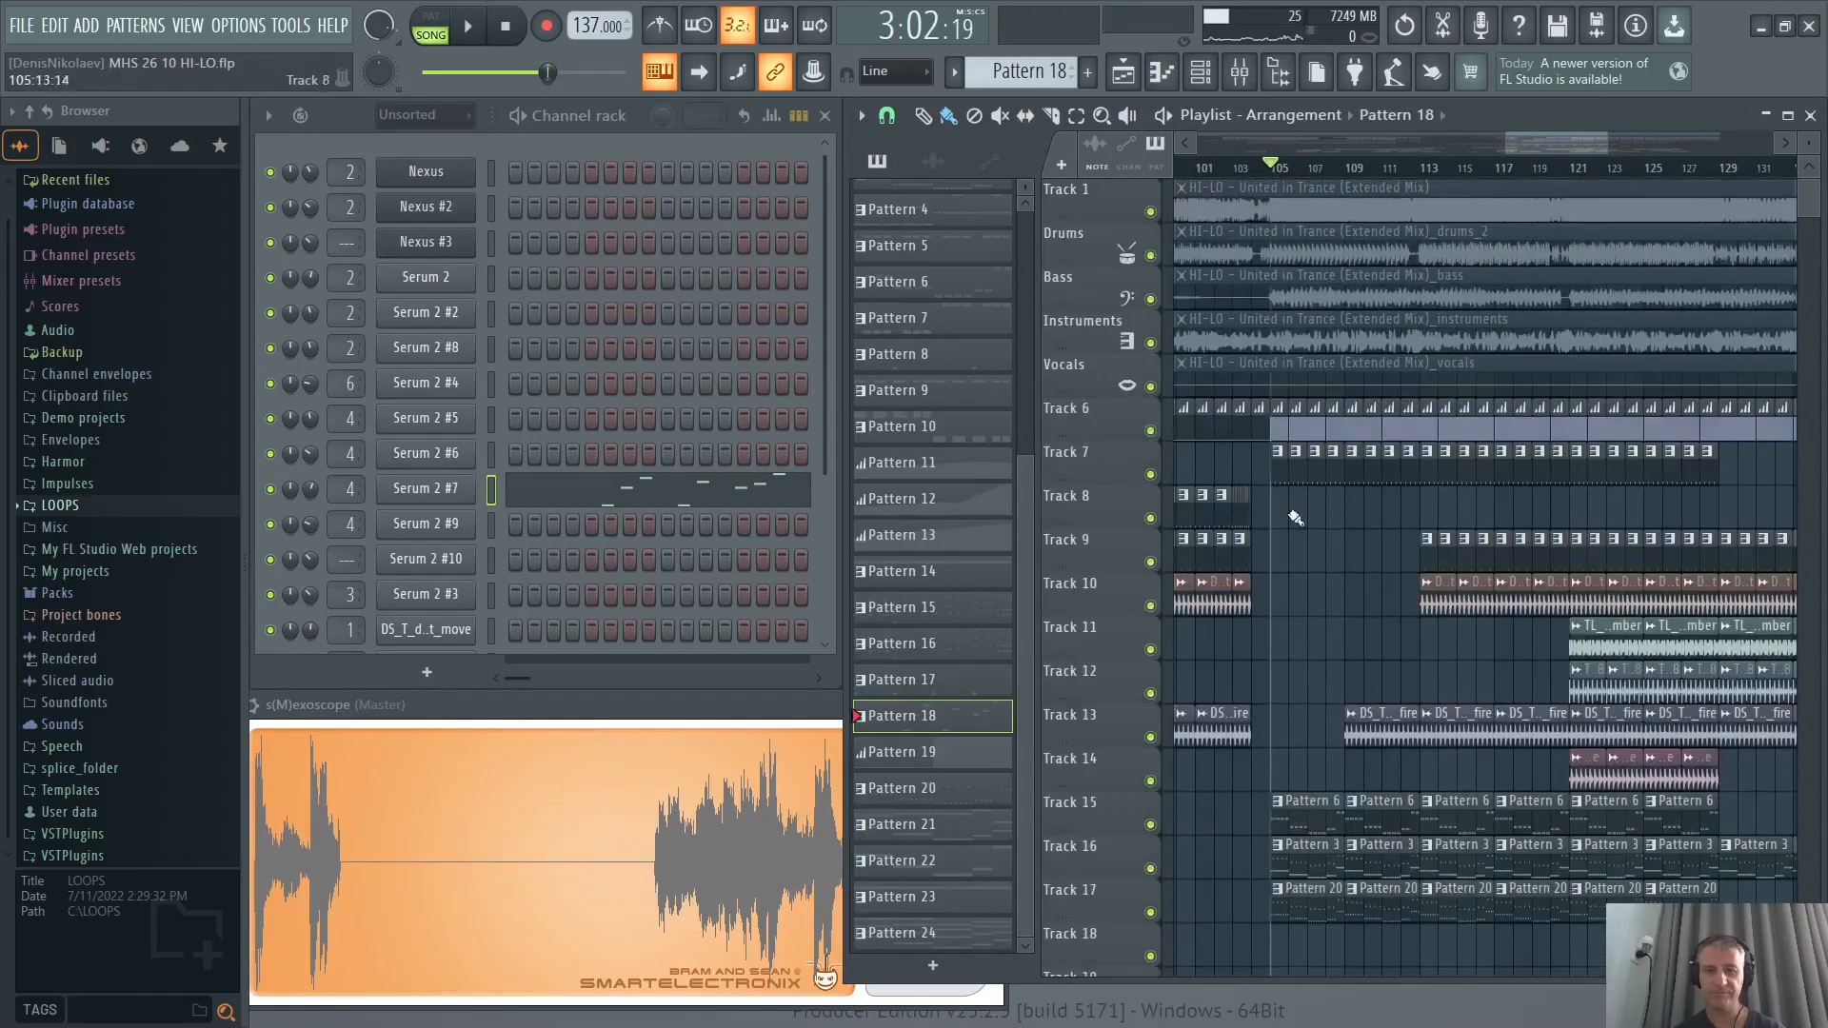
{"action": "scroll", "coordinate": [1237, 524], "scroll_direction": "up", "scroll_amount": 2}
{"action": "scroll", "coordinate": [1234, 543], "scroll_direction": "down", "scroll_amount": 1}
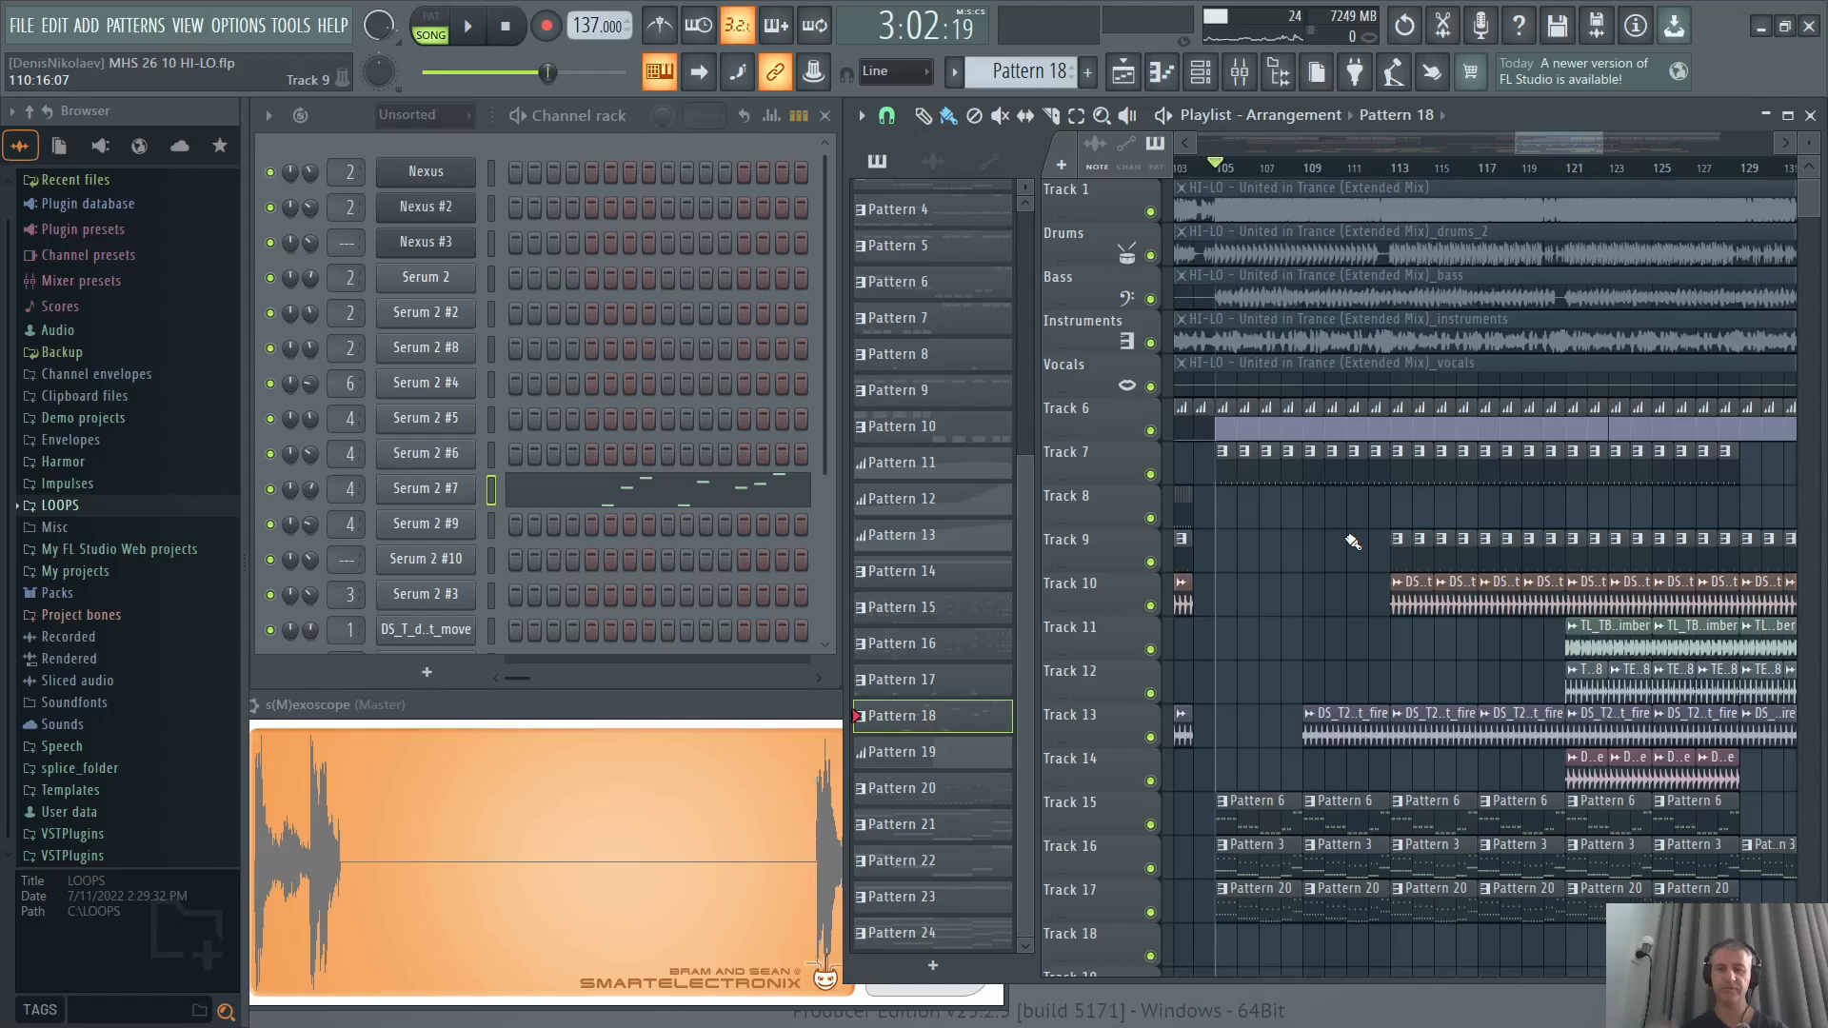
Play the full arrangement from bar 105 while reviewing its tracks, then stop and return to the song start.
{"action": "key", "text": "space"}
{"action": "scroll", "coordinate": [1342, 590], "scroll_direction": "down", "scroll_amount": 5}
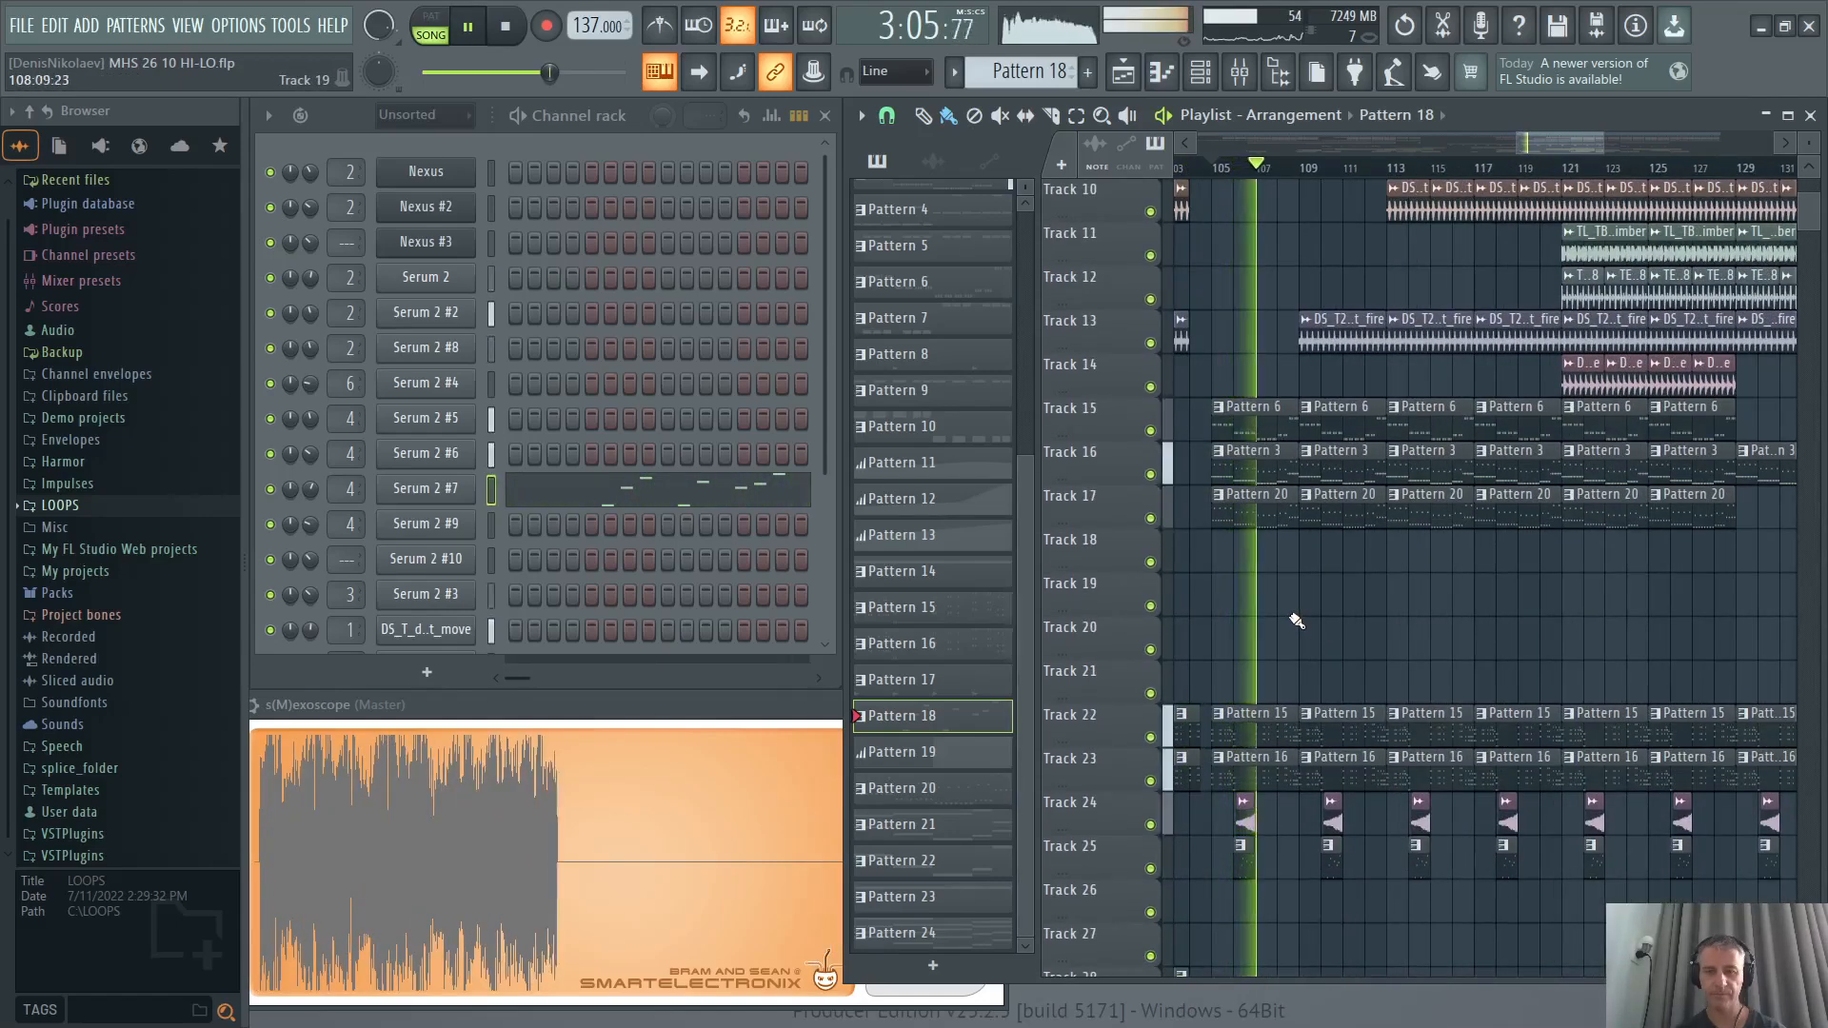
{"action": "scroll", "coordinate": [1296, 621], "scroll_direction": "down", "scroll_amount": 6}
{"action": "scroll", "coordinate": [1289, 621], "scroll_direction": "up", "scroll_amount": 6}
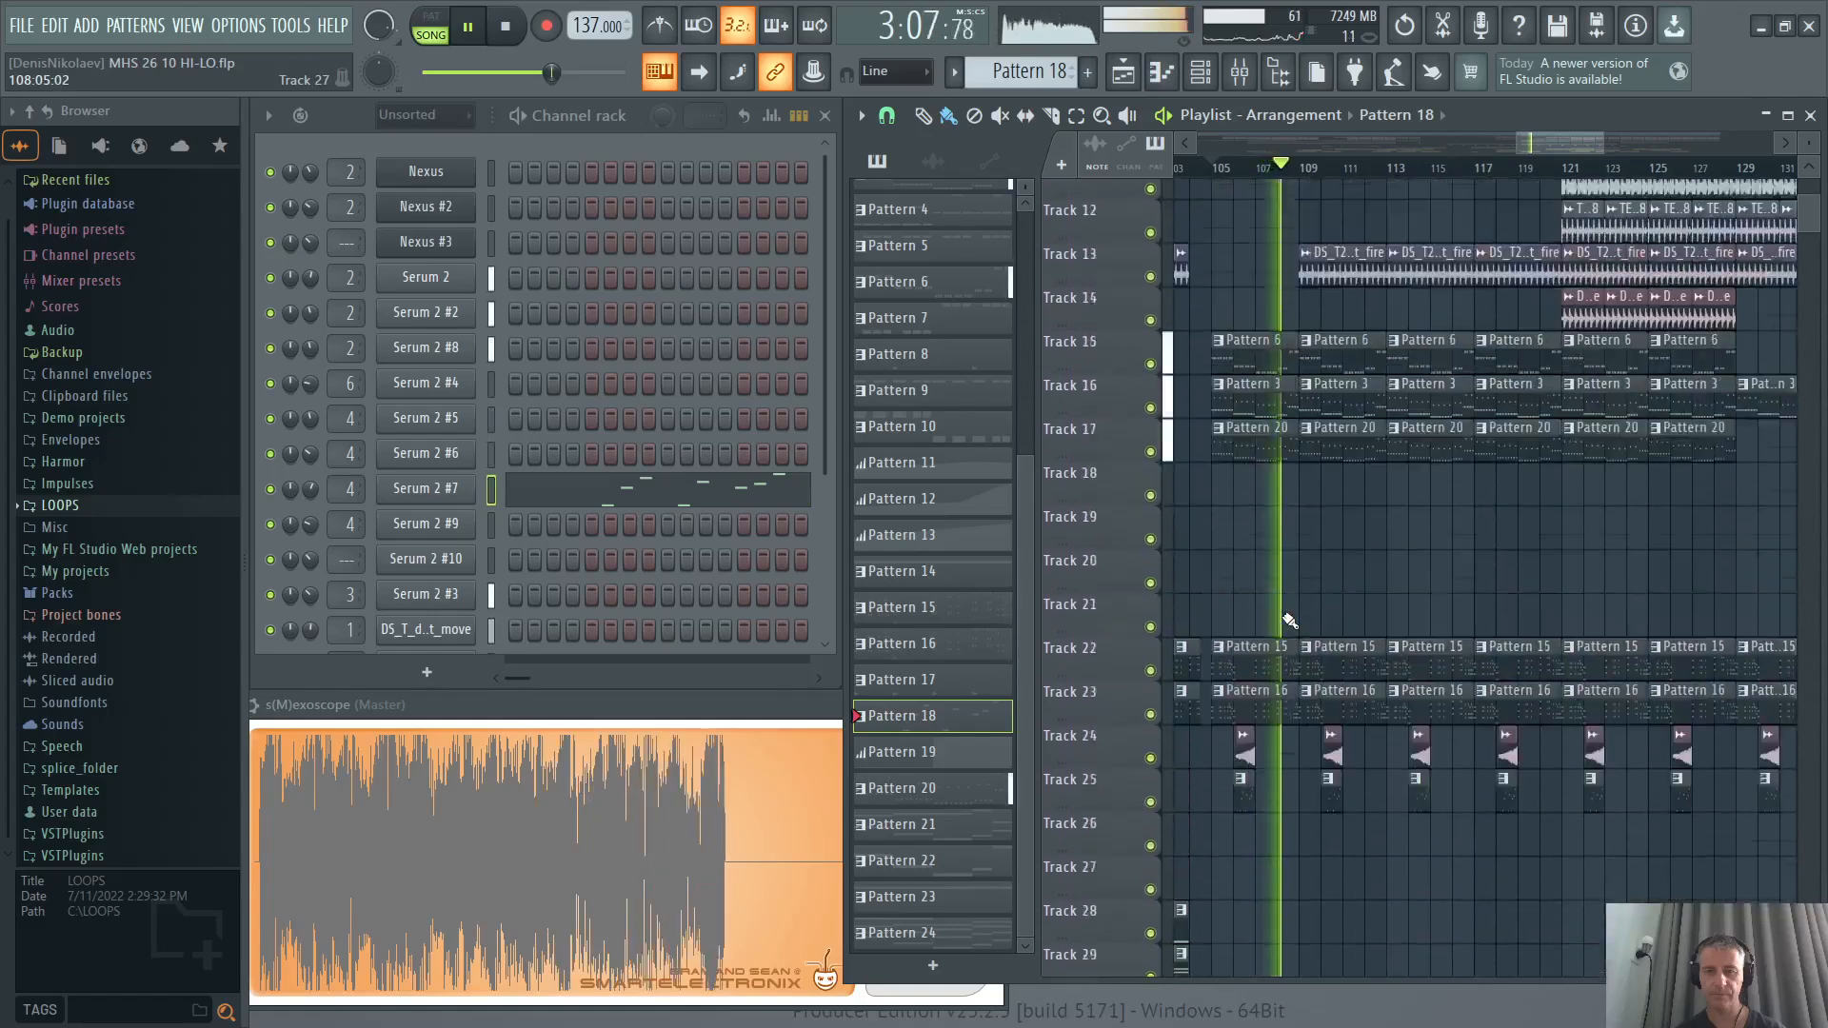
{"action": "key", "text": "space"}
{"action": "scroll", "coordinate": [1289, 621], "scroll_direction": "up", "scroll_amount": 2}
{"action": "scroll", "coordinate": [1287, 614], "scroll_direction": "down", "scroll_amount": 3}
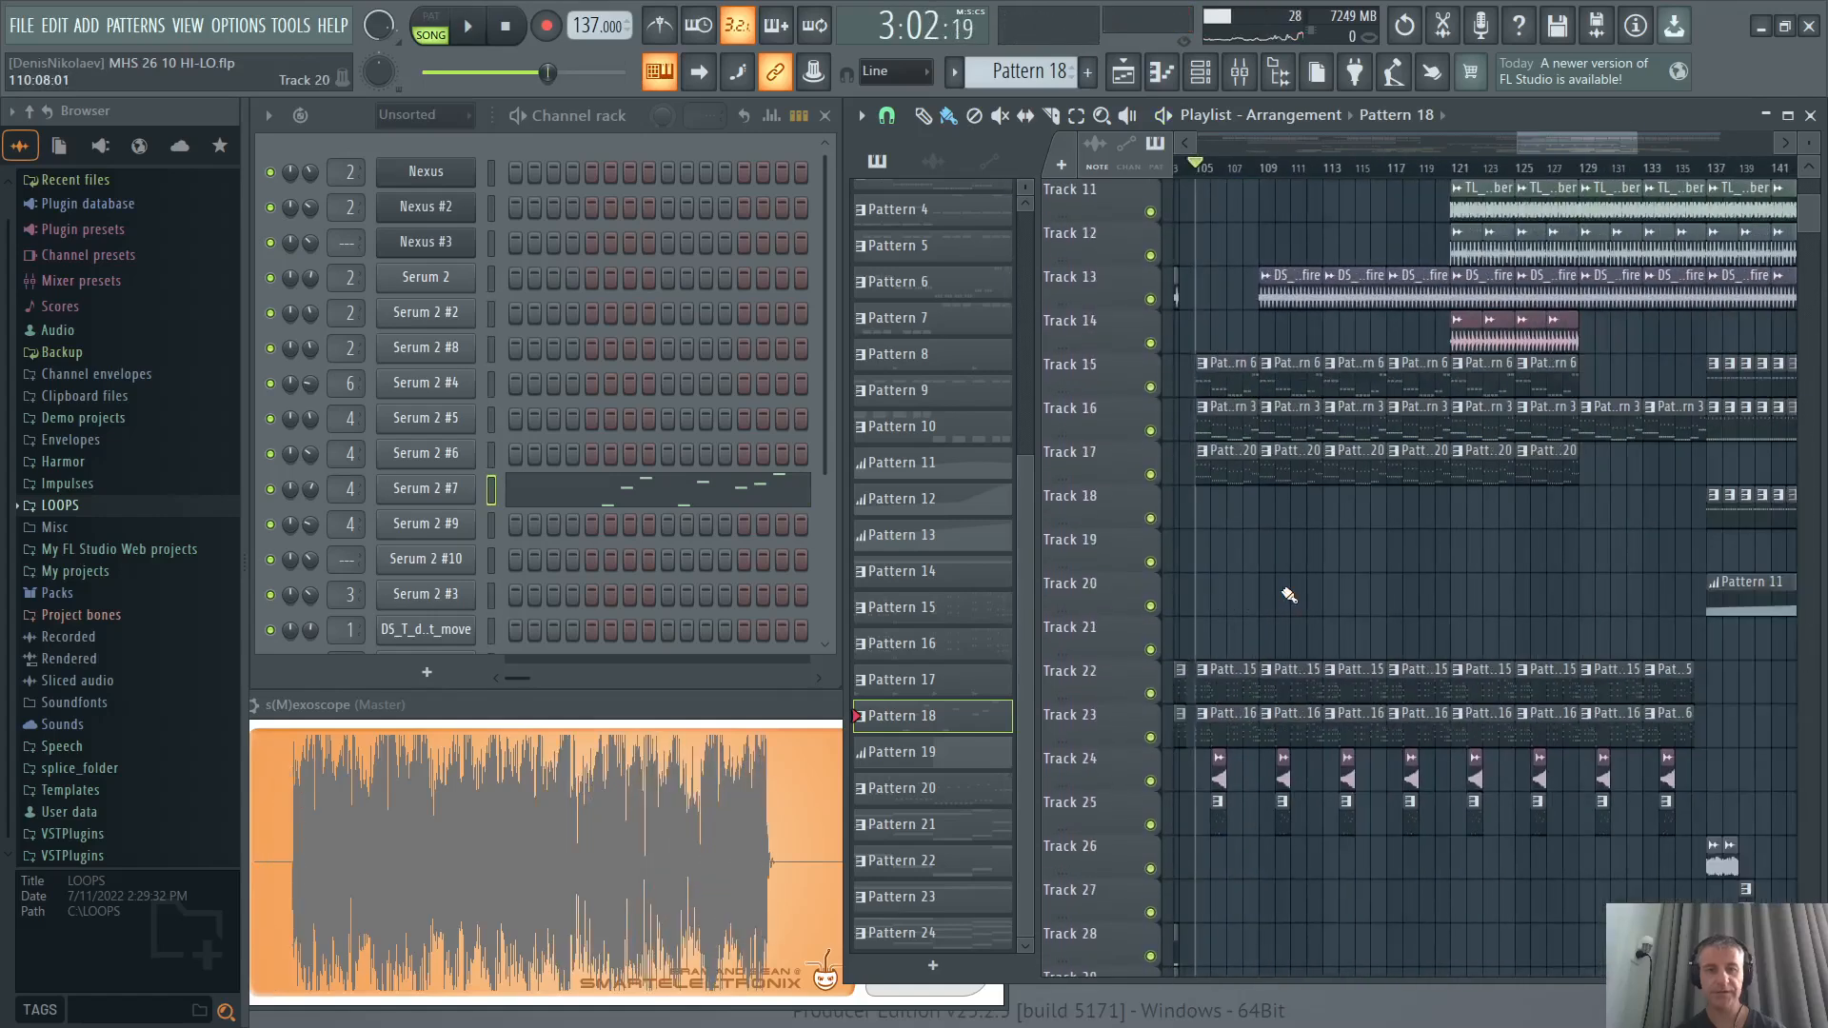
{"action": "left_click", "coordinate": [508, 27]}
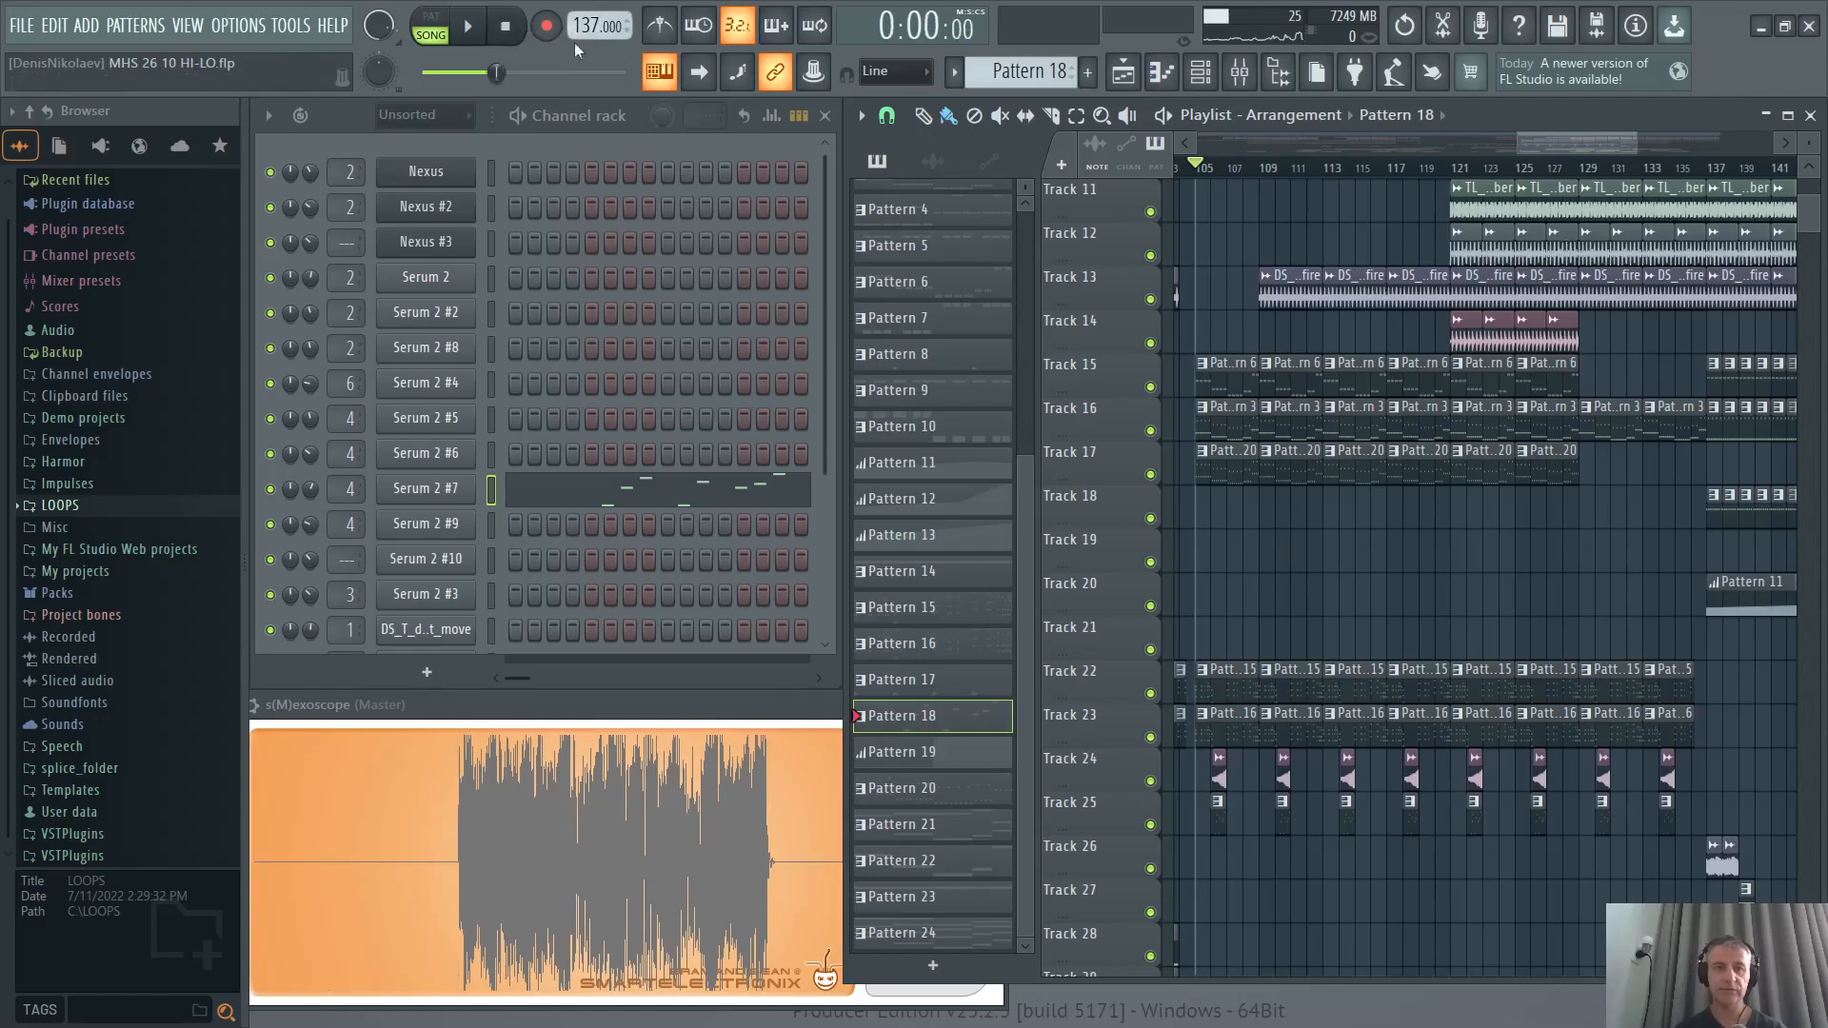
Maximize the playlist, look over the whole arrangement, then restore the window to its previous size.
{"action": "left_click", "coordinate": [1787, 116]}
{"action": "scroll", "coordinate": [1330, 550], "scroll_direction": "down", "scroll_amount": 4}
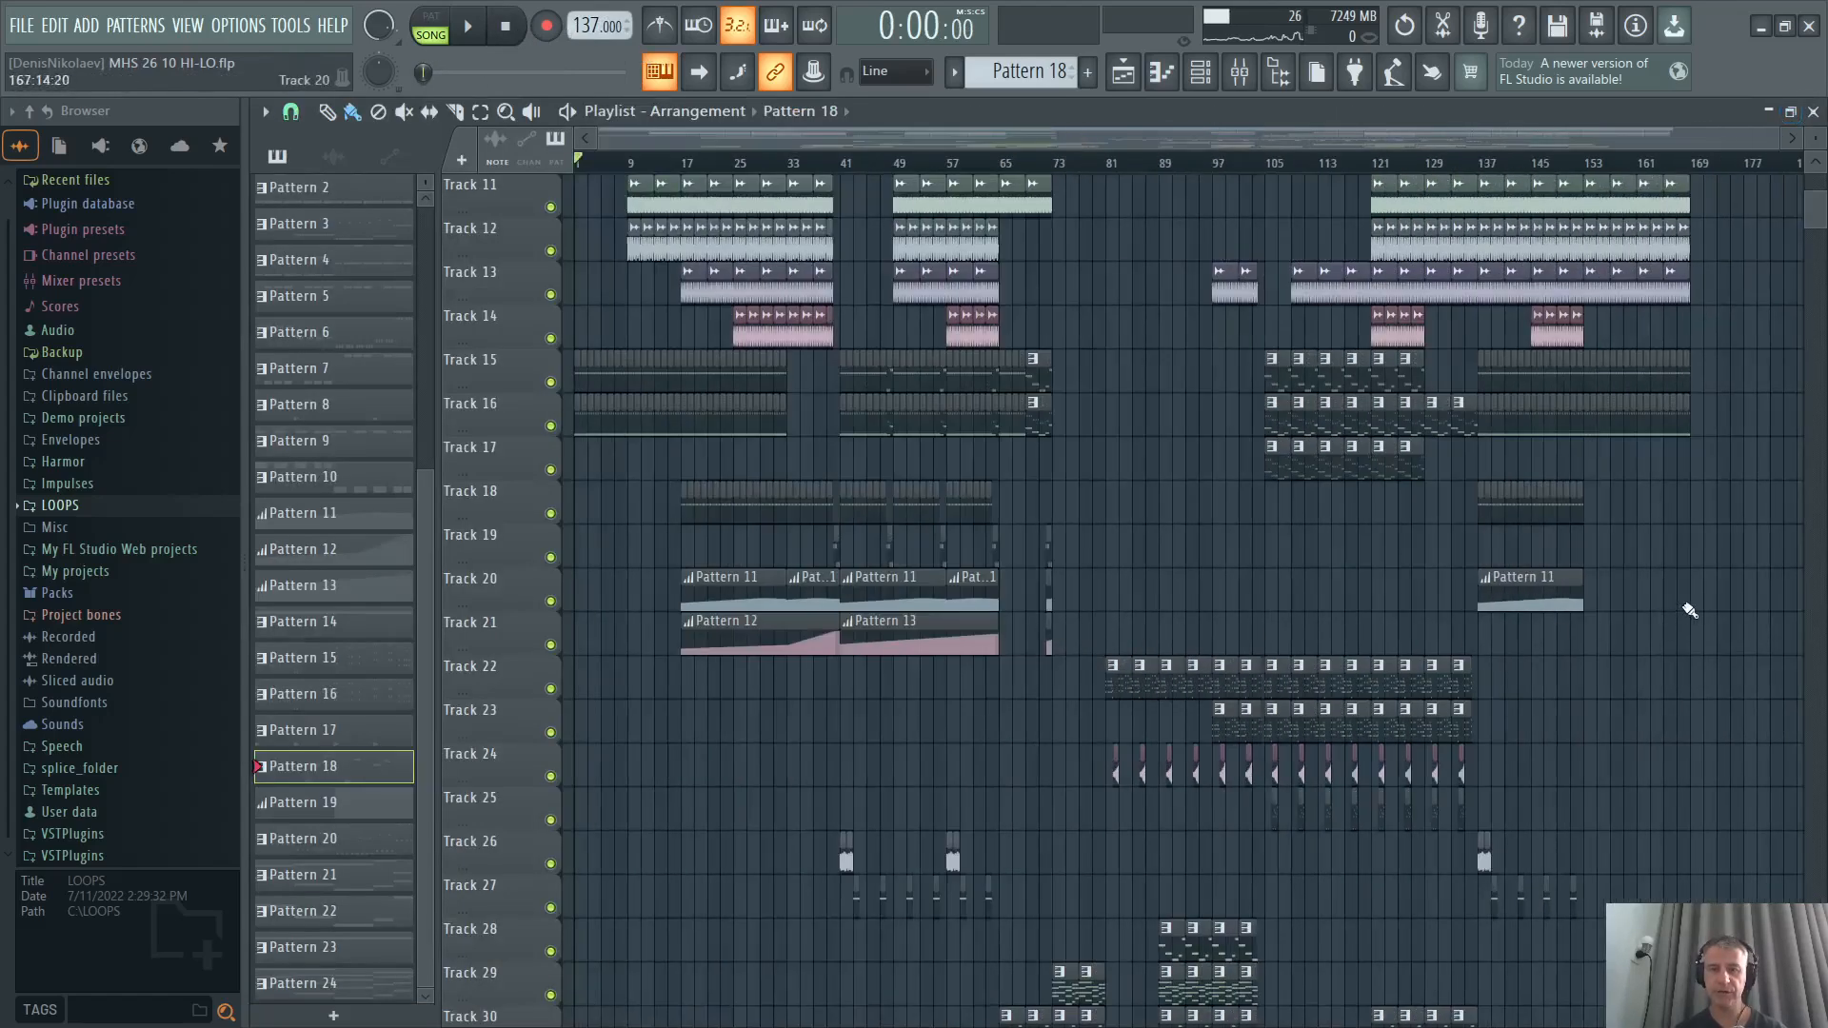
{"action": "scroll", "coordinate": [1754, 564], "scroll_direction": "up", "scroll_amount": 5}
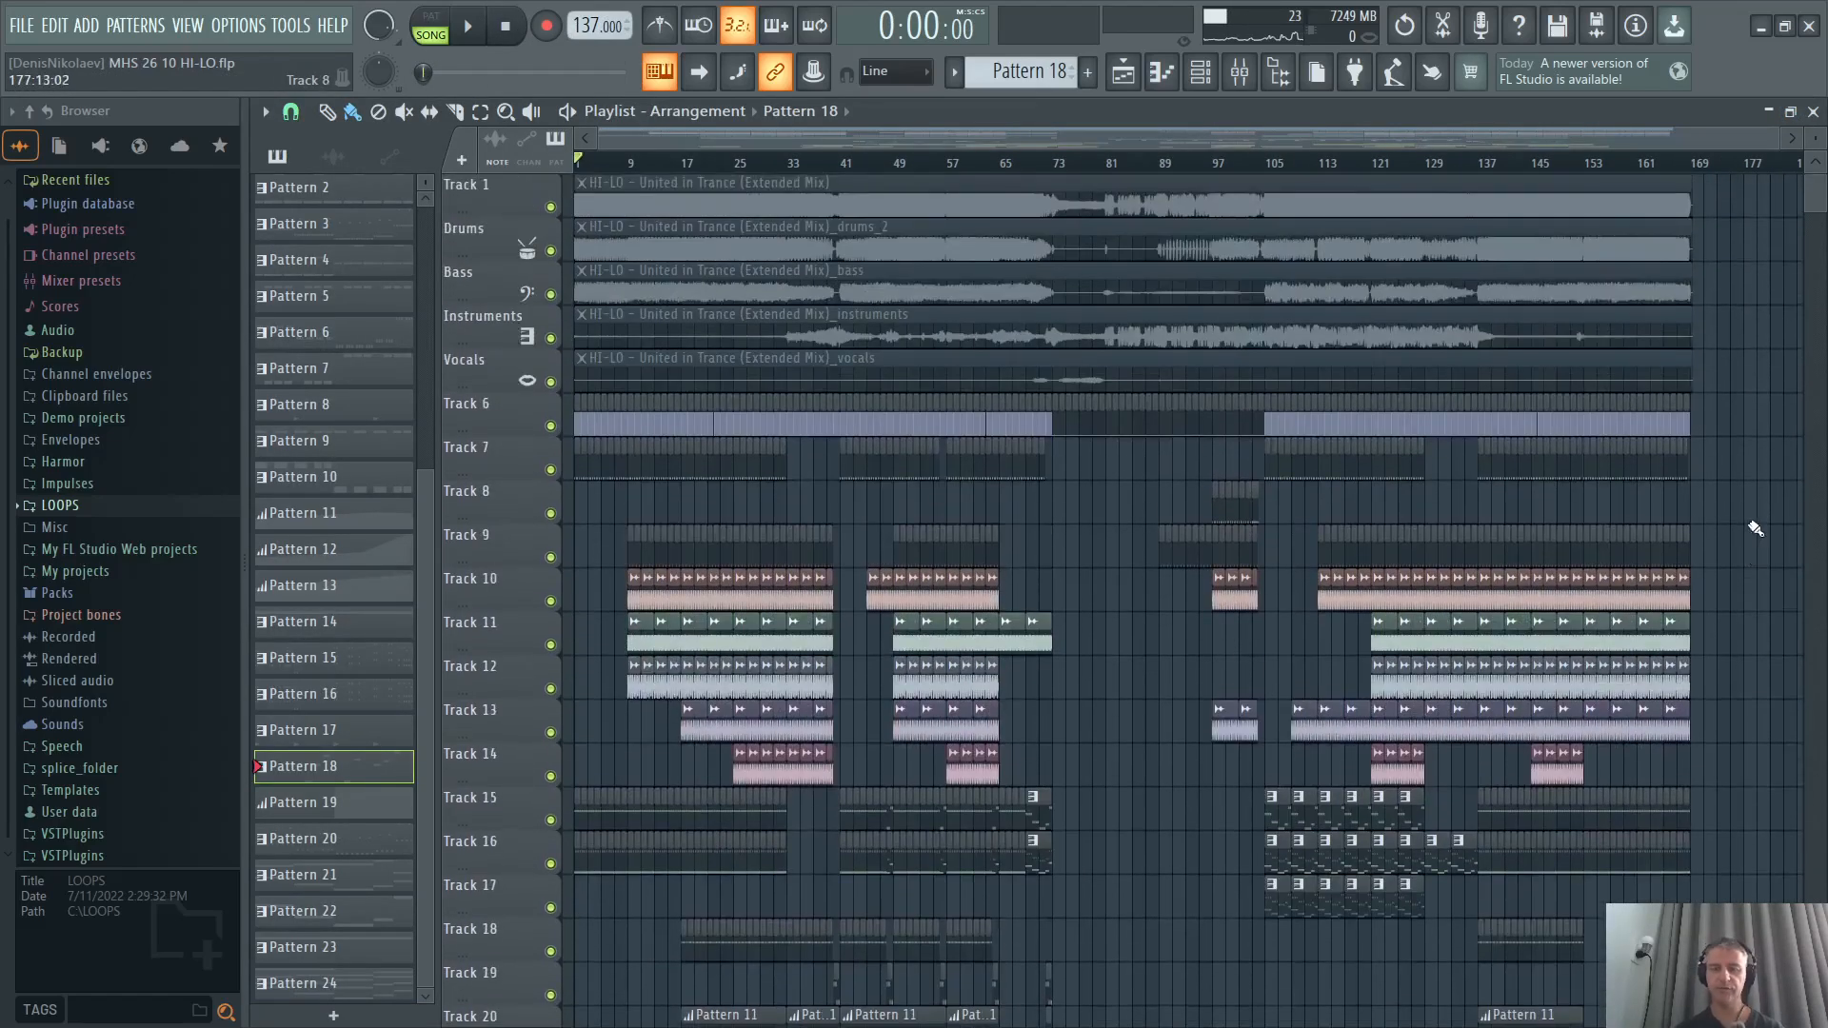
{"action": "scroll", "coordinate": [1754, 529], "scroll_direction": "down", "scroll_amount": 5}
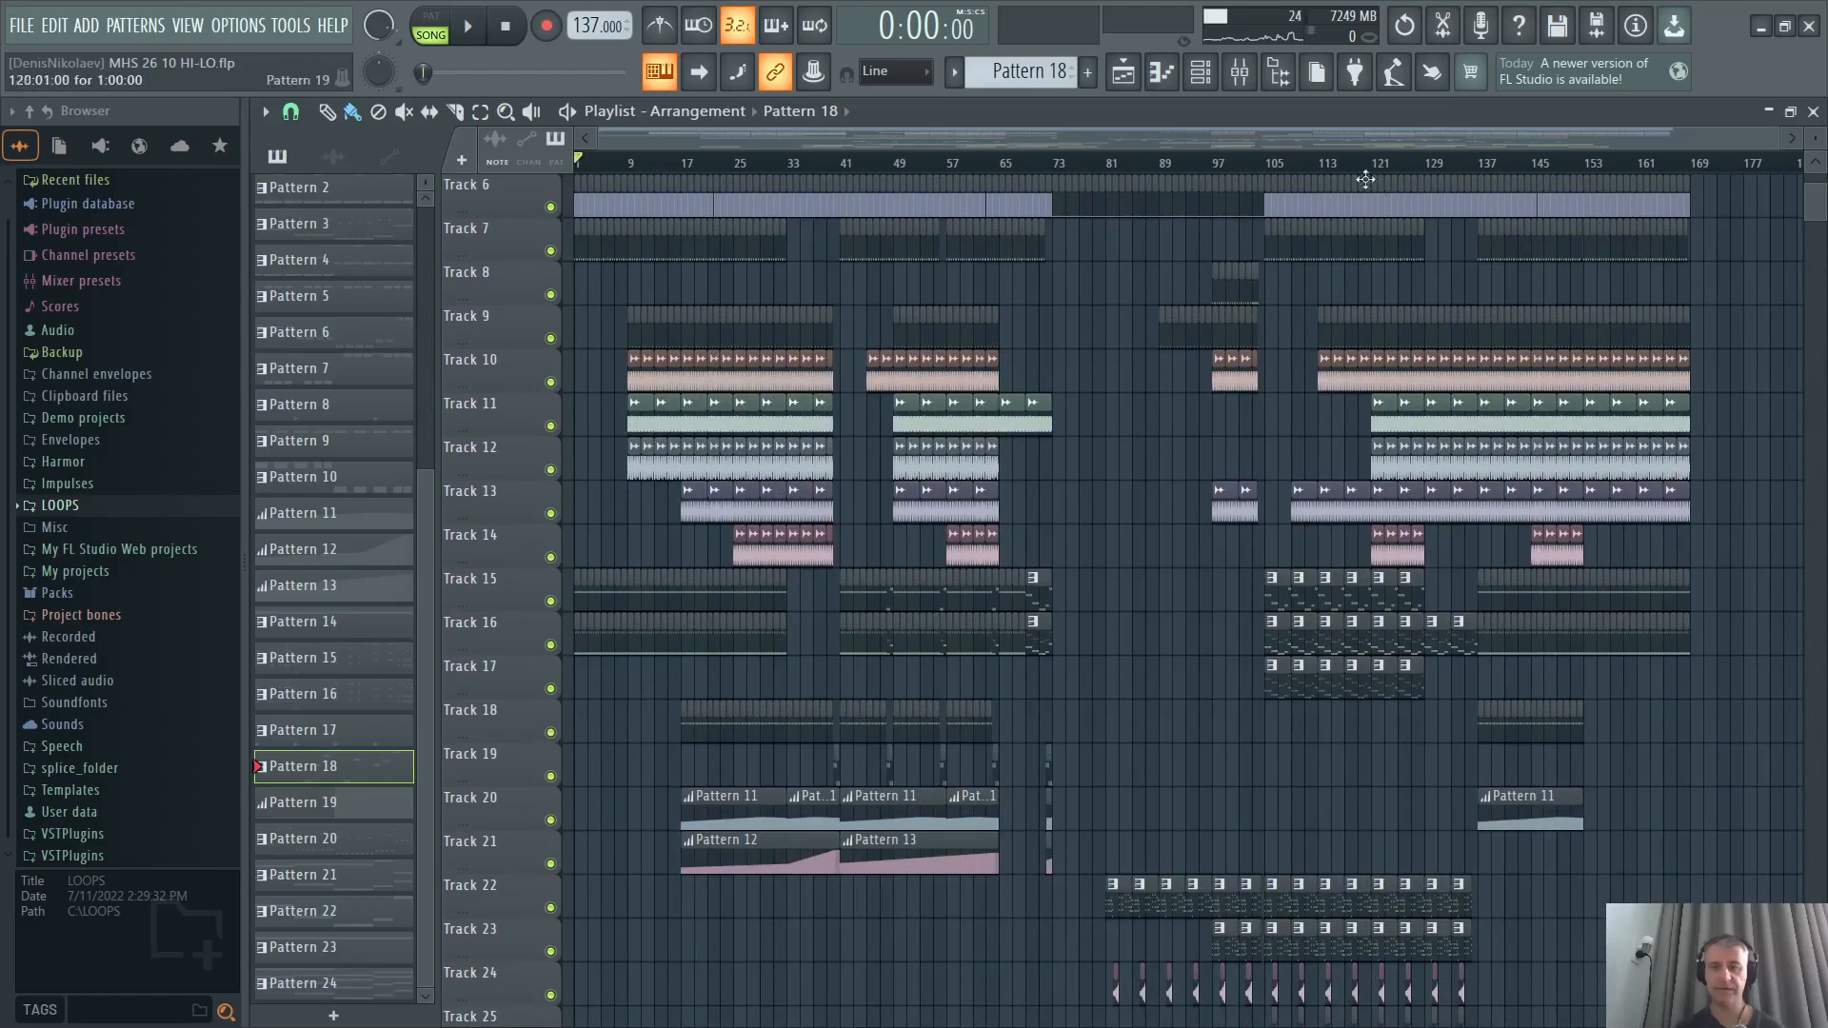
{"action": "double_click", "coordinate": [1426, 110]}
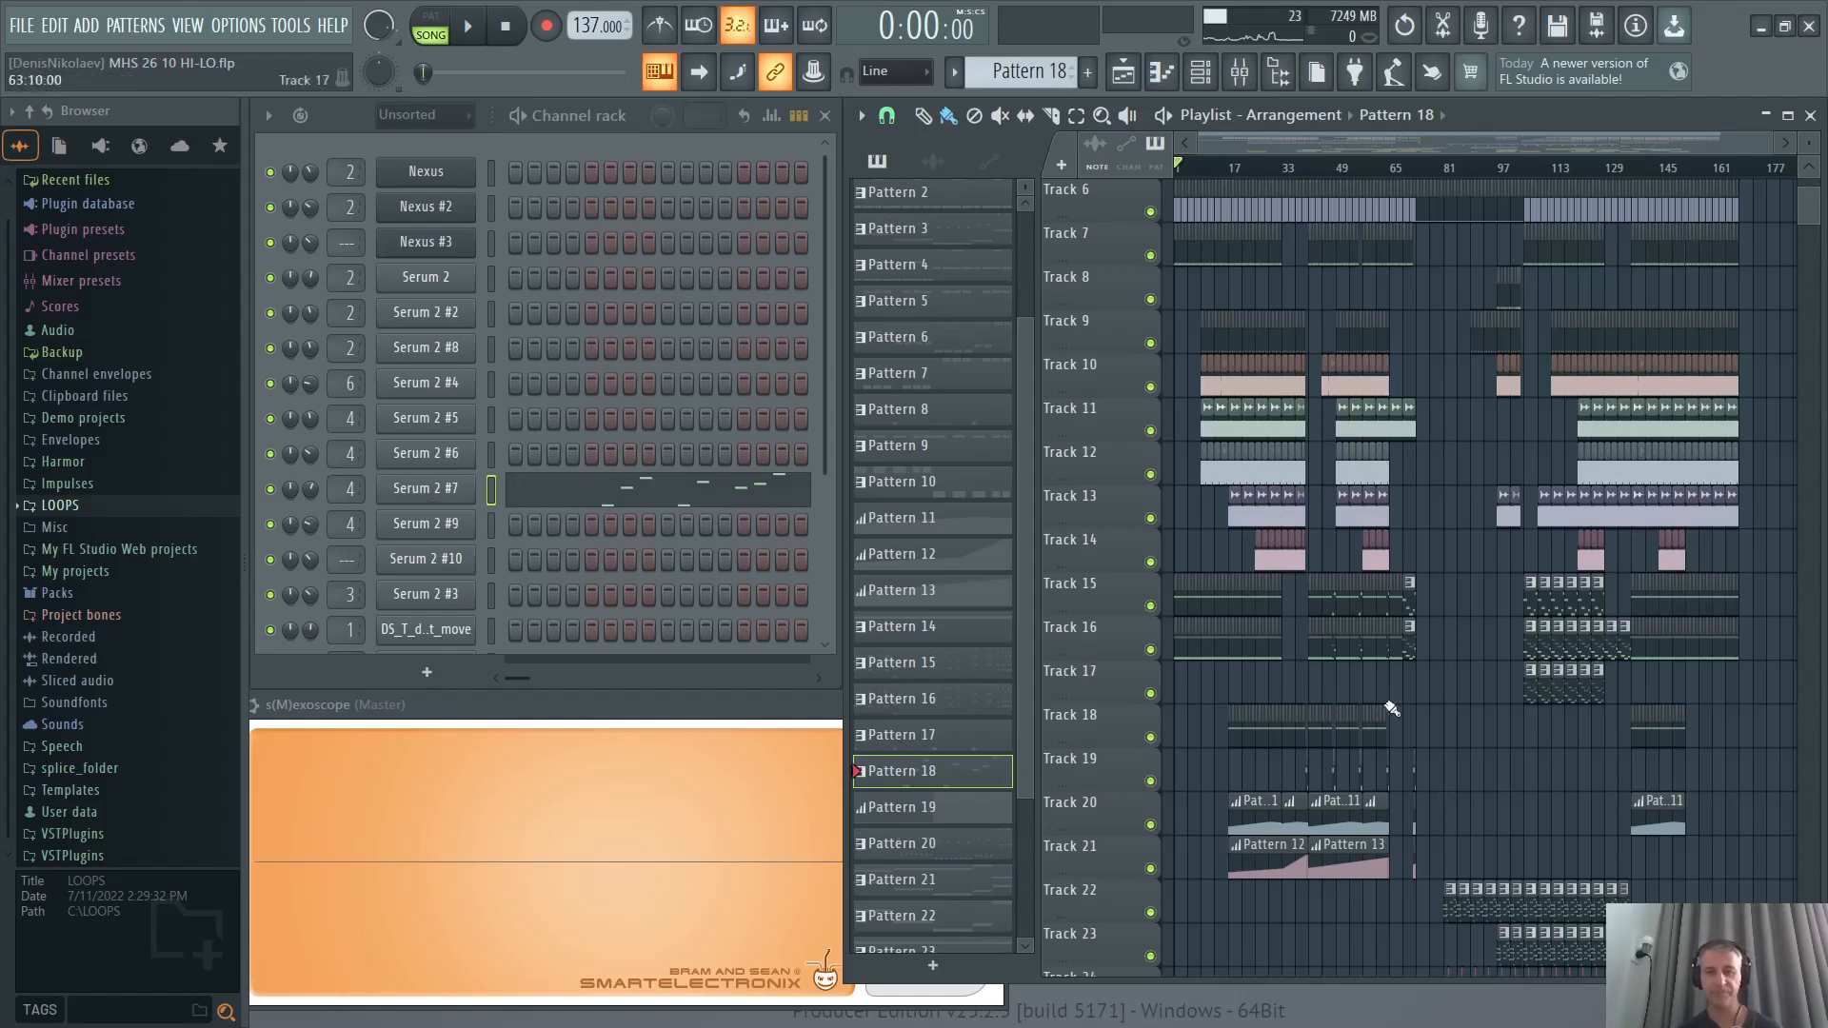
Select the Pattern 15 clip at bar 81 on Track 22 and open its Serum 2 #5 synth.
{"action": "scroll", "coordinate": [1392, 708], "scroll_direction": "down", "scroll_amount": 6}
{"action": "scroll", "coordinate": [1474, 506], "scroll_direction": "up", "scroll_amount": 3}
{"action": "scroll", "coordinate": [1302, 469], "scroll_direction": "up", "scroll_amount": 1}
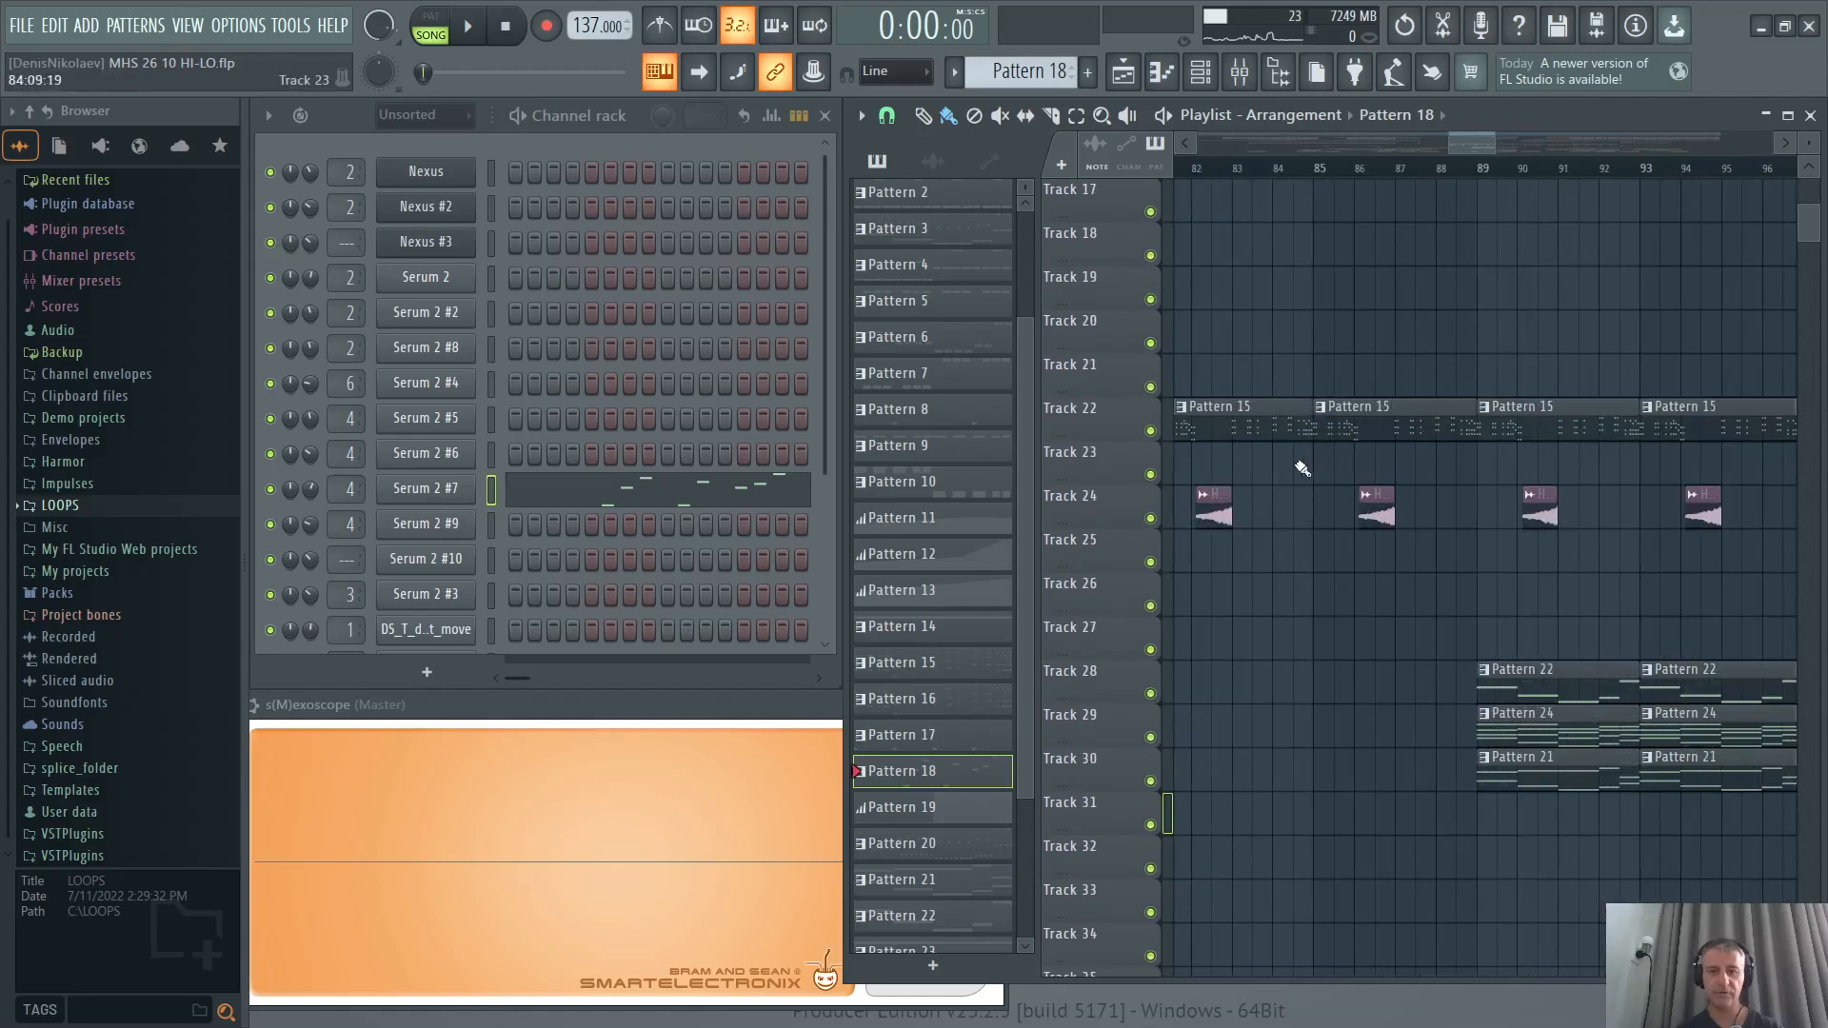
{"action": "scroll", "coordinate": [1302, 468], "scroll_direction": "down", "scroll_amount": 2}
{"action": "left_click", "coordinate": [1245, 420]}
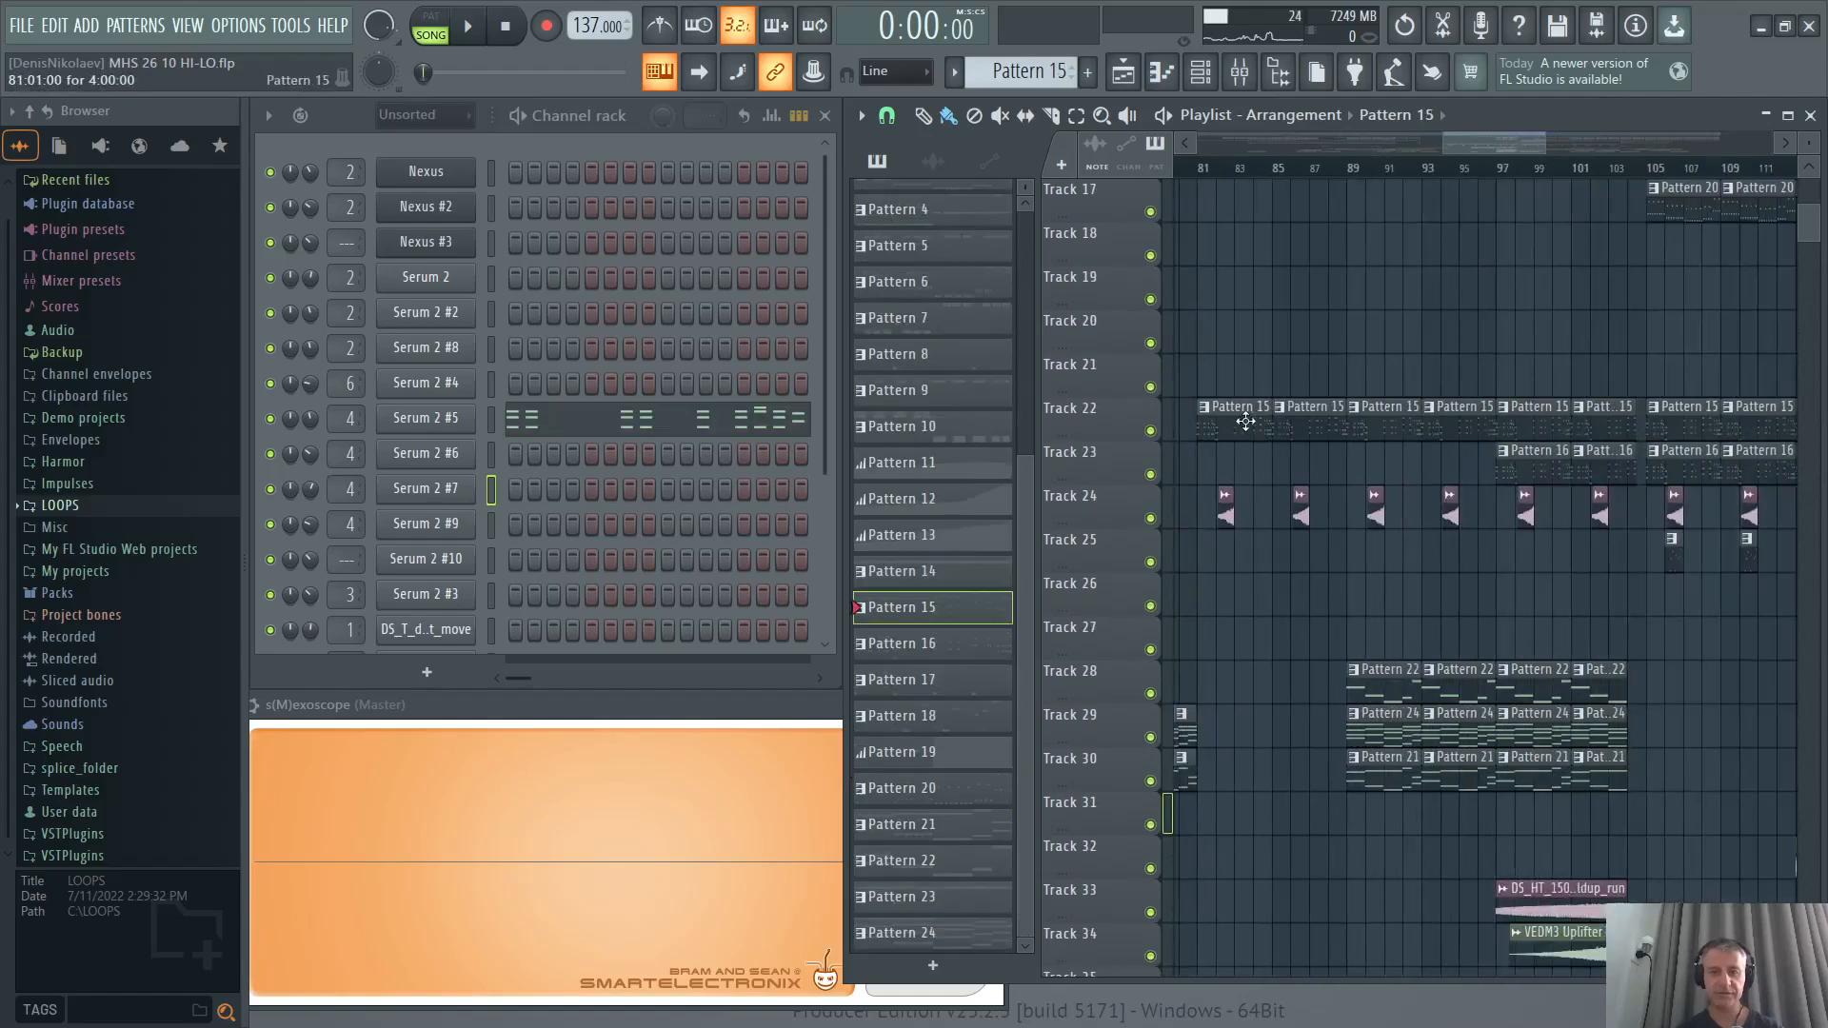
{"action": "left_click", "coordinate": [422, 418]}
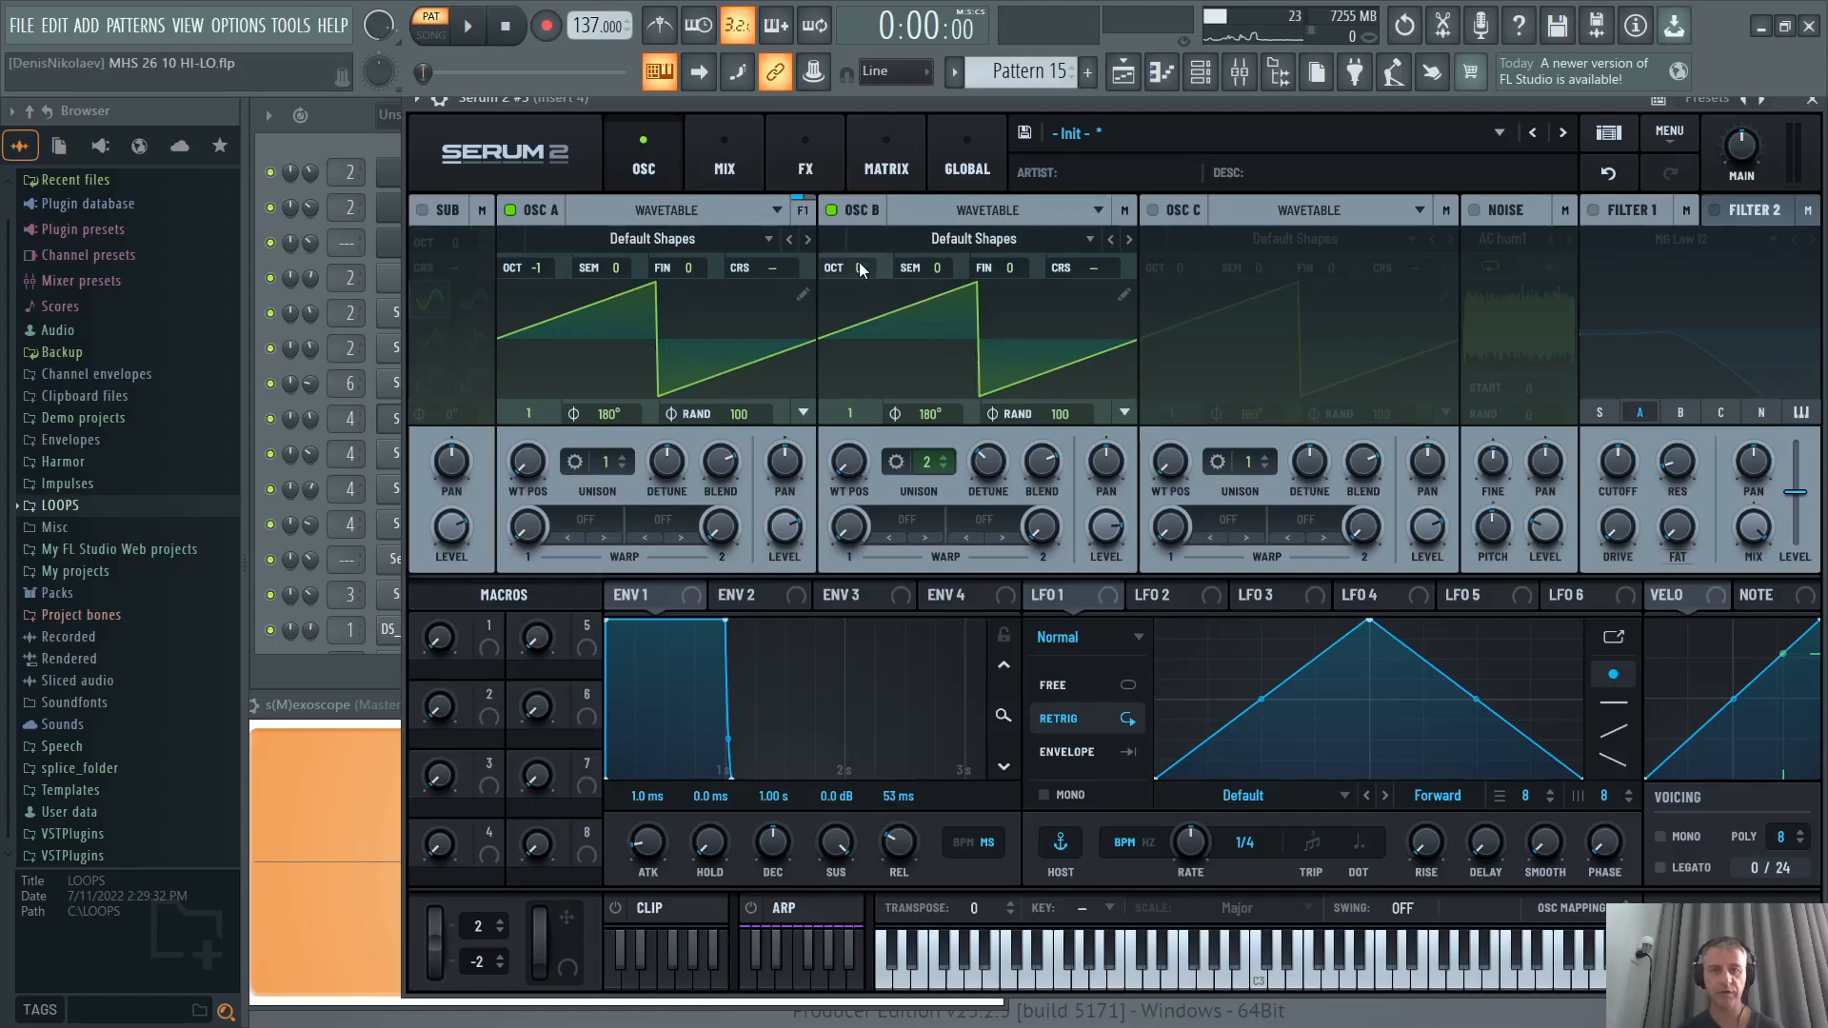
Play Pattern 15 in pattern mode and examine the Serum 2 #5 effects chain down to the reverb.
{"action": "key", "text": "space"}
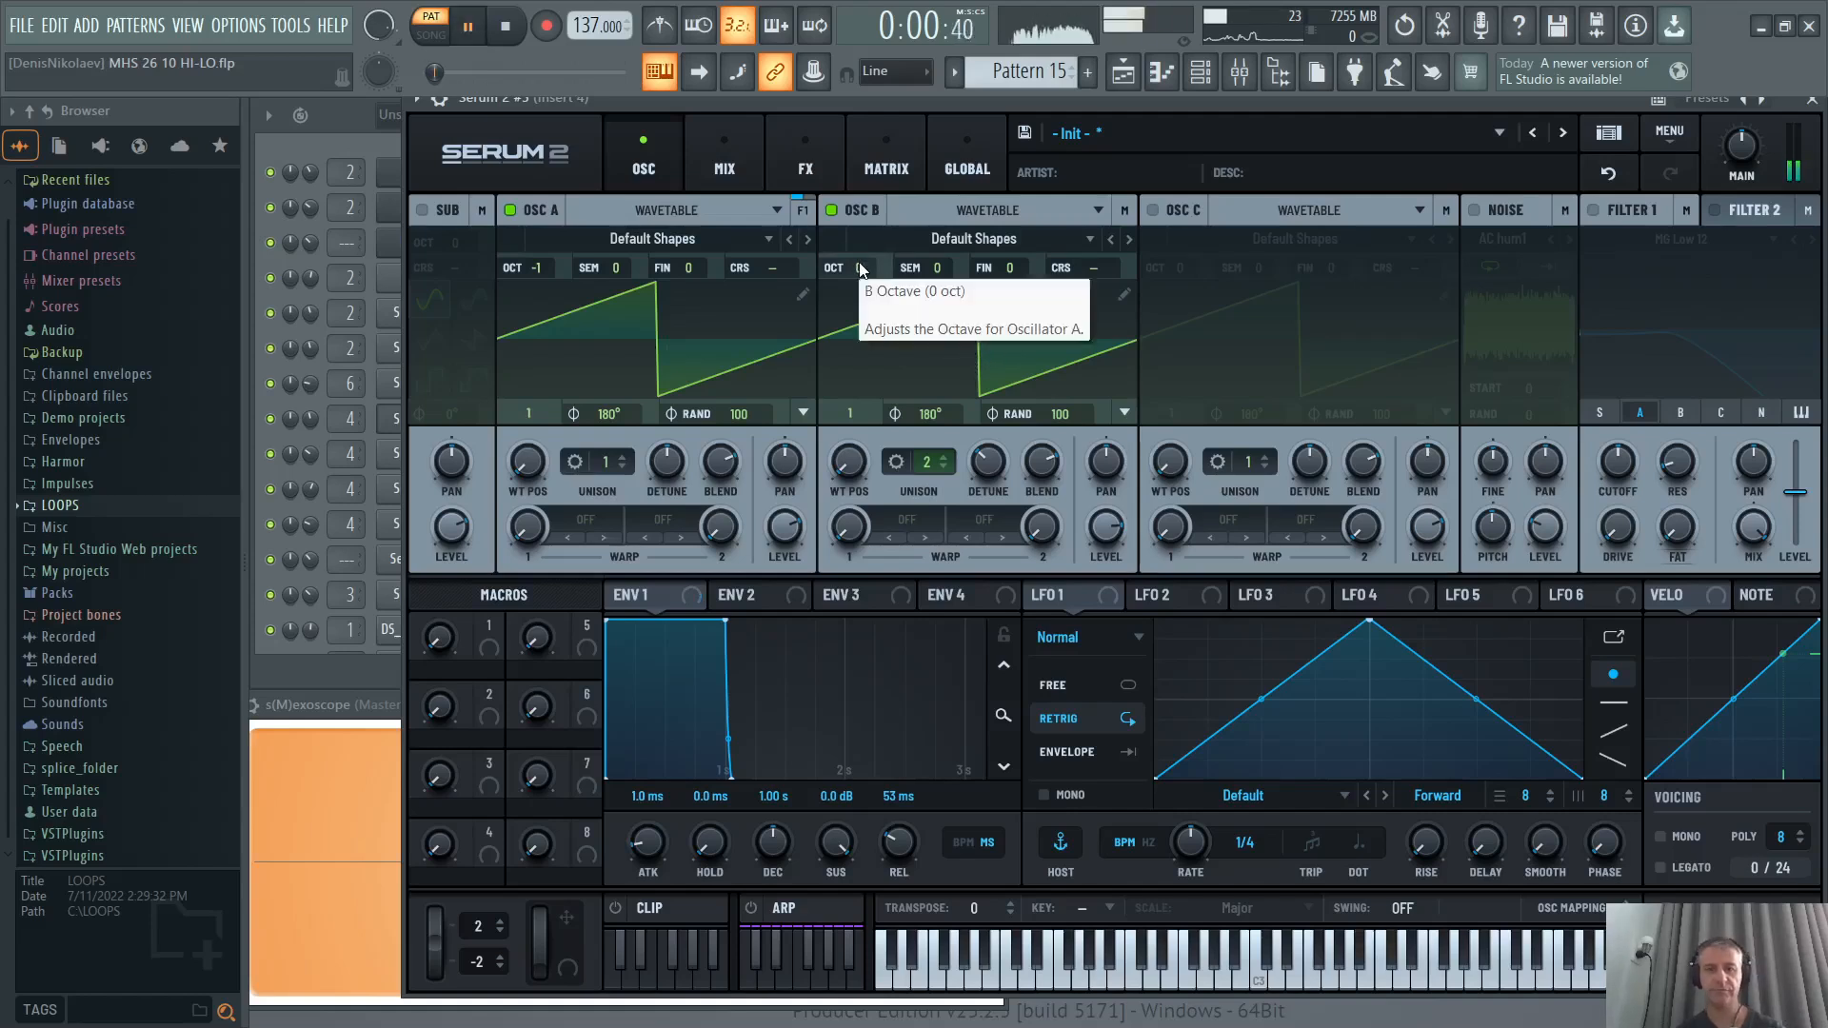
{"action": "left_click", "coordinate": [807, 169]}
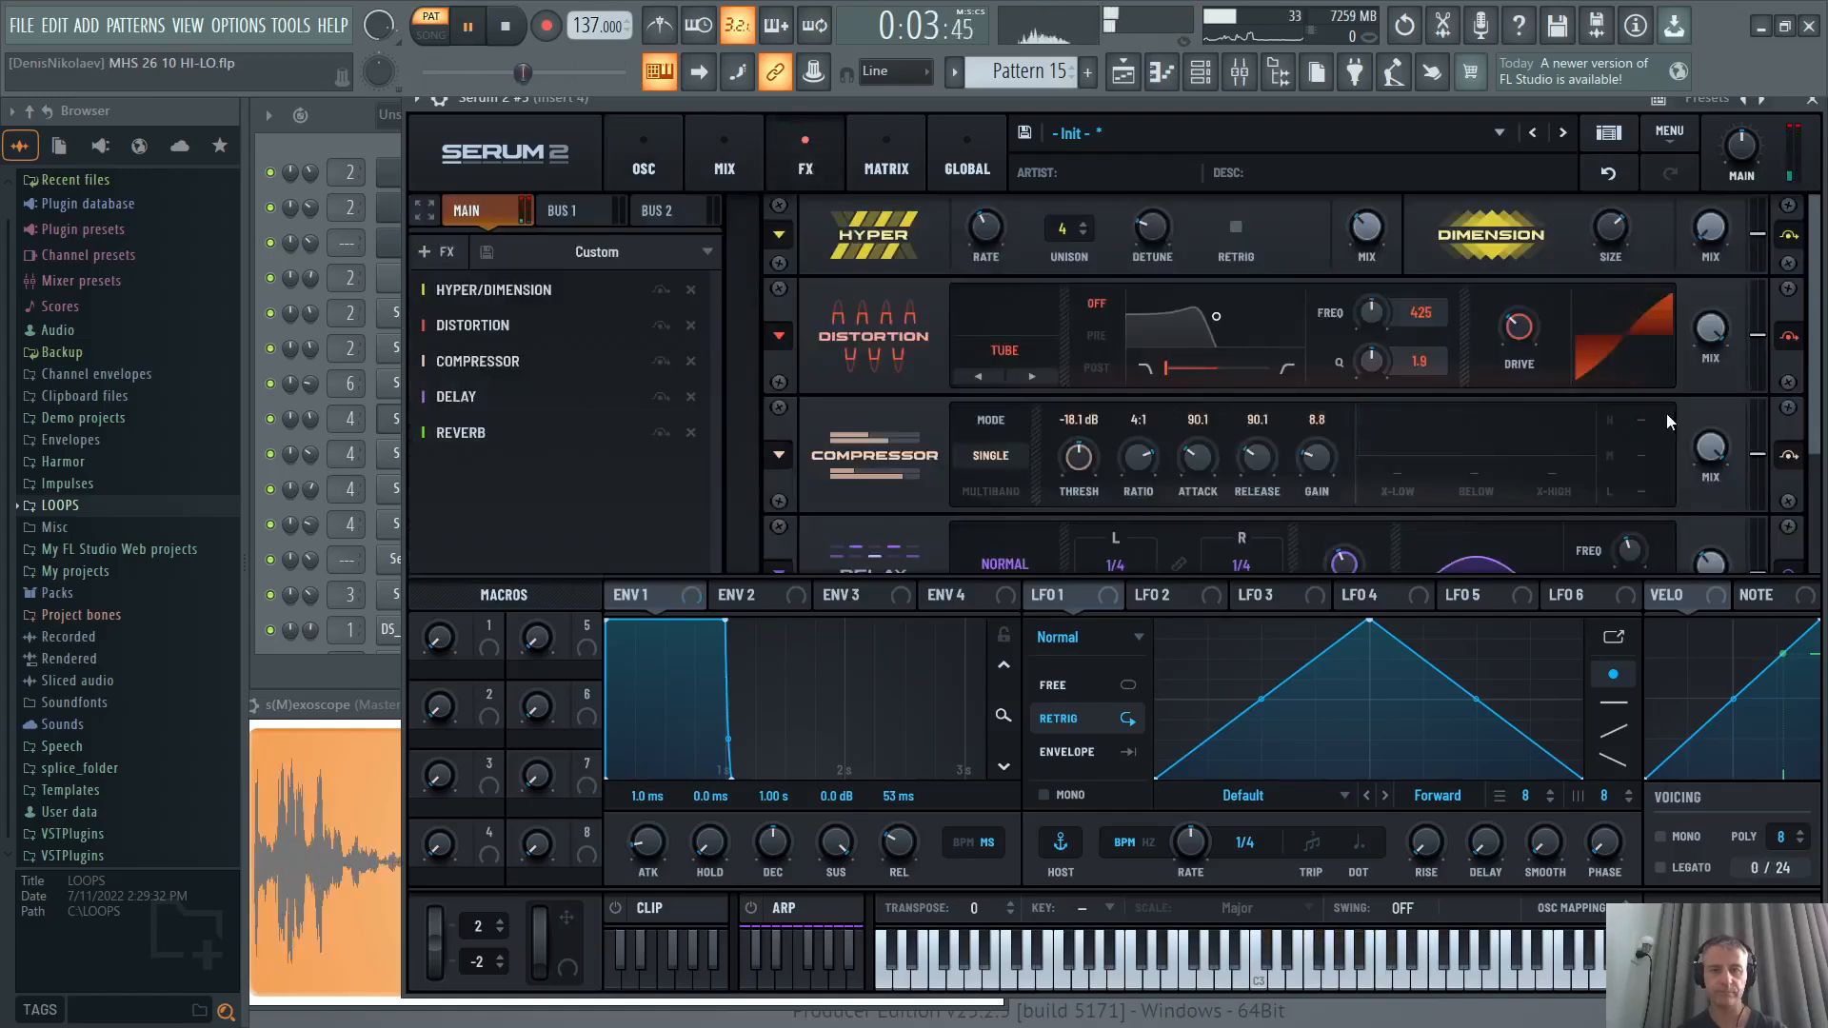
{"action": "scroll", "coordinate": [1681, 407], "scroll_direction": "down", "scroll_amount": 3}
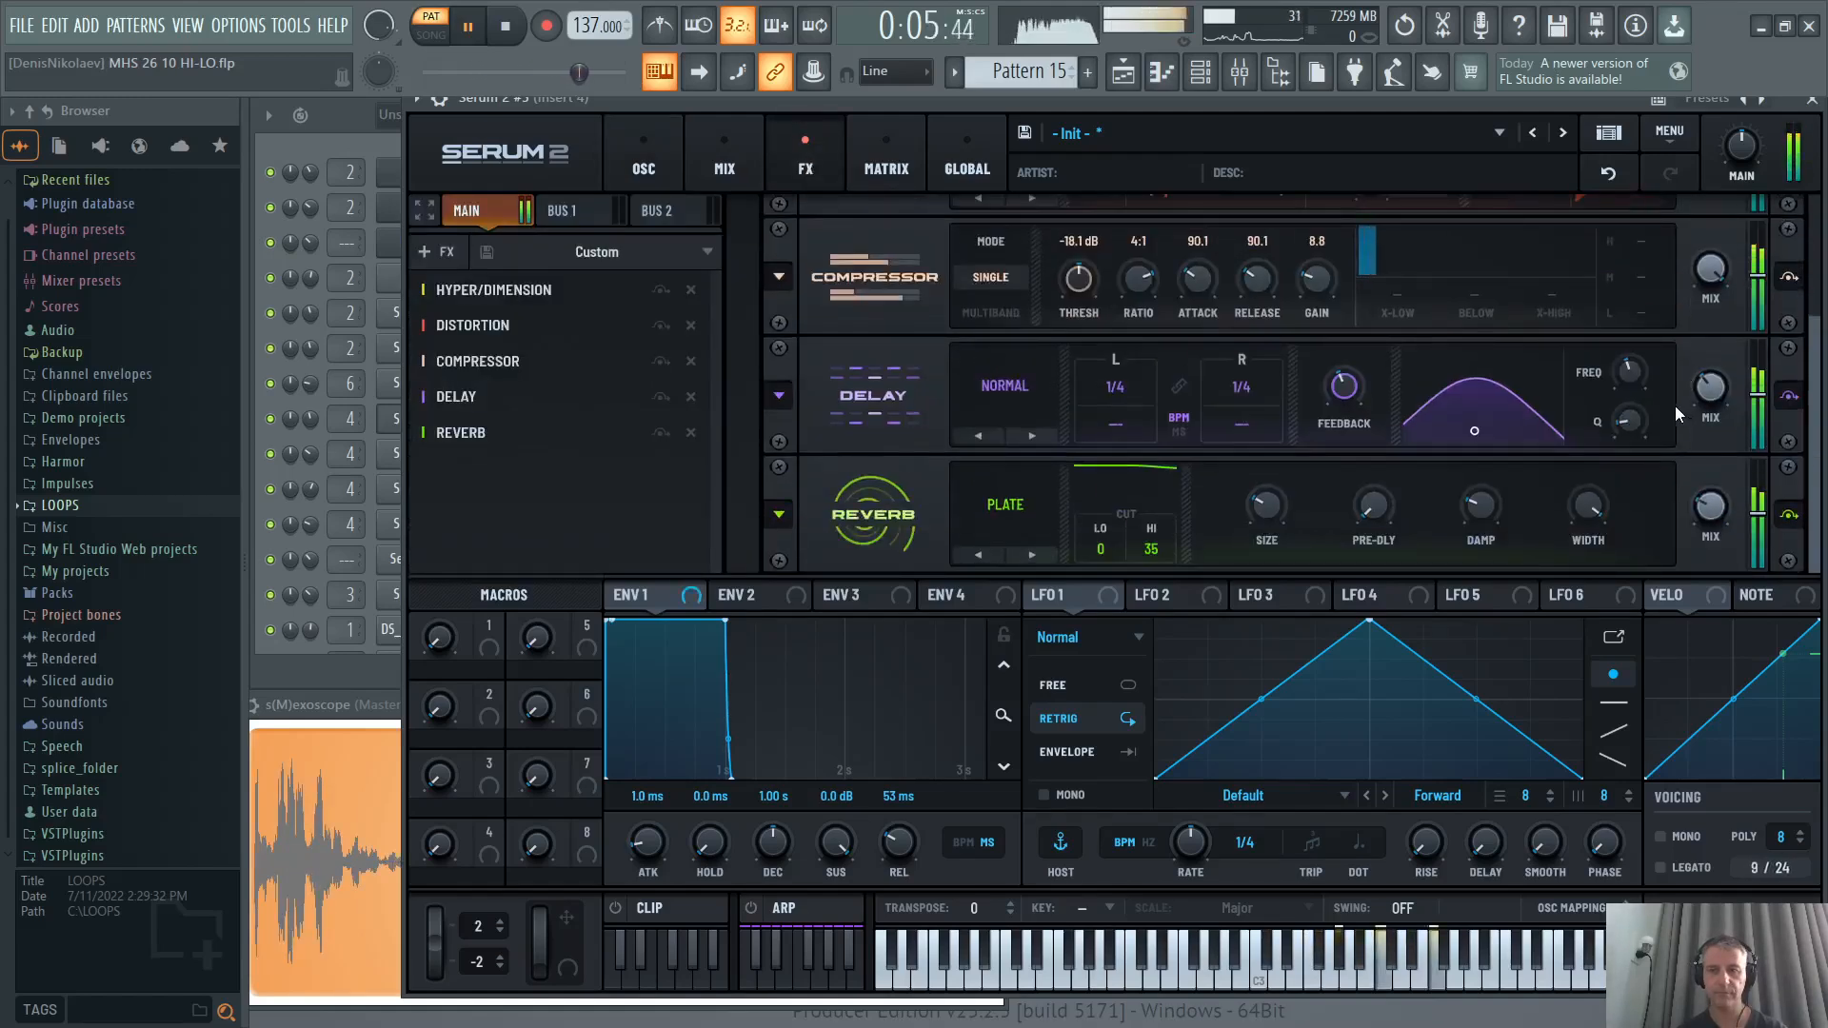
Bypass the Hyper/Dimension, Distortion, Compressor, Delay and Reverb effects to hear the dry sound.
{"action": "left_click", "coordinate": [661, 289]}
{"action": "left_click", "coordinate": [661, 325]}
{"action": "left_click", "coordinate": [661, 361]}
{"action": "left_click", "coordinate": [661, 396]}
{"action": "left_click", "coordinate": [661, 432]}
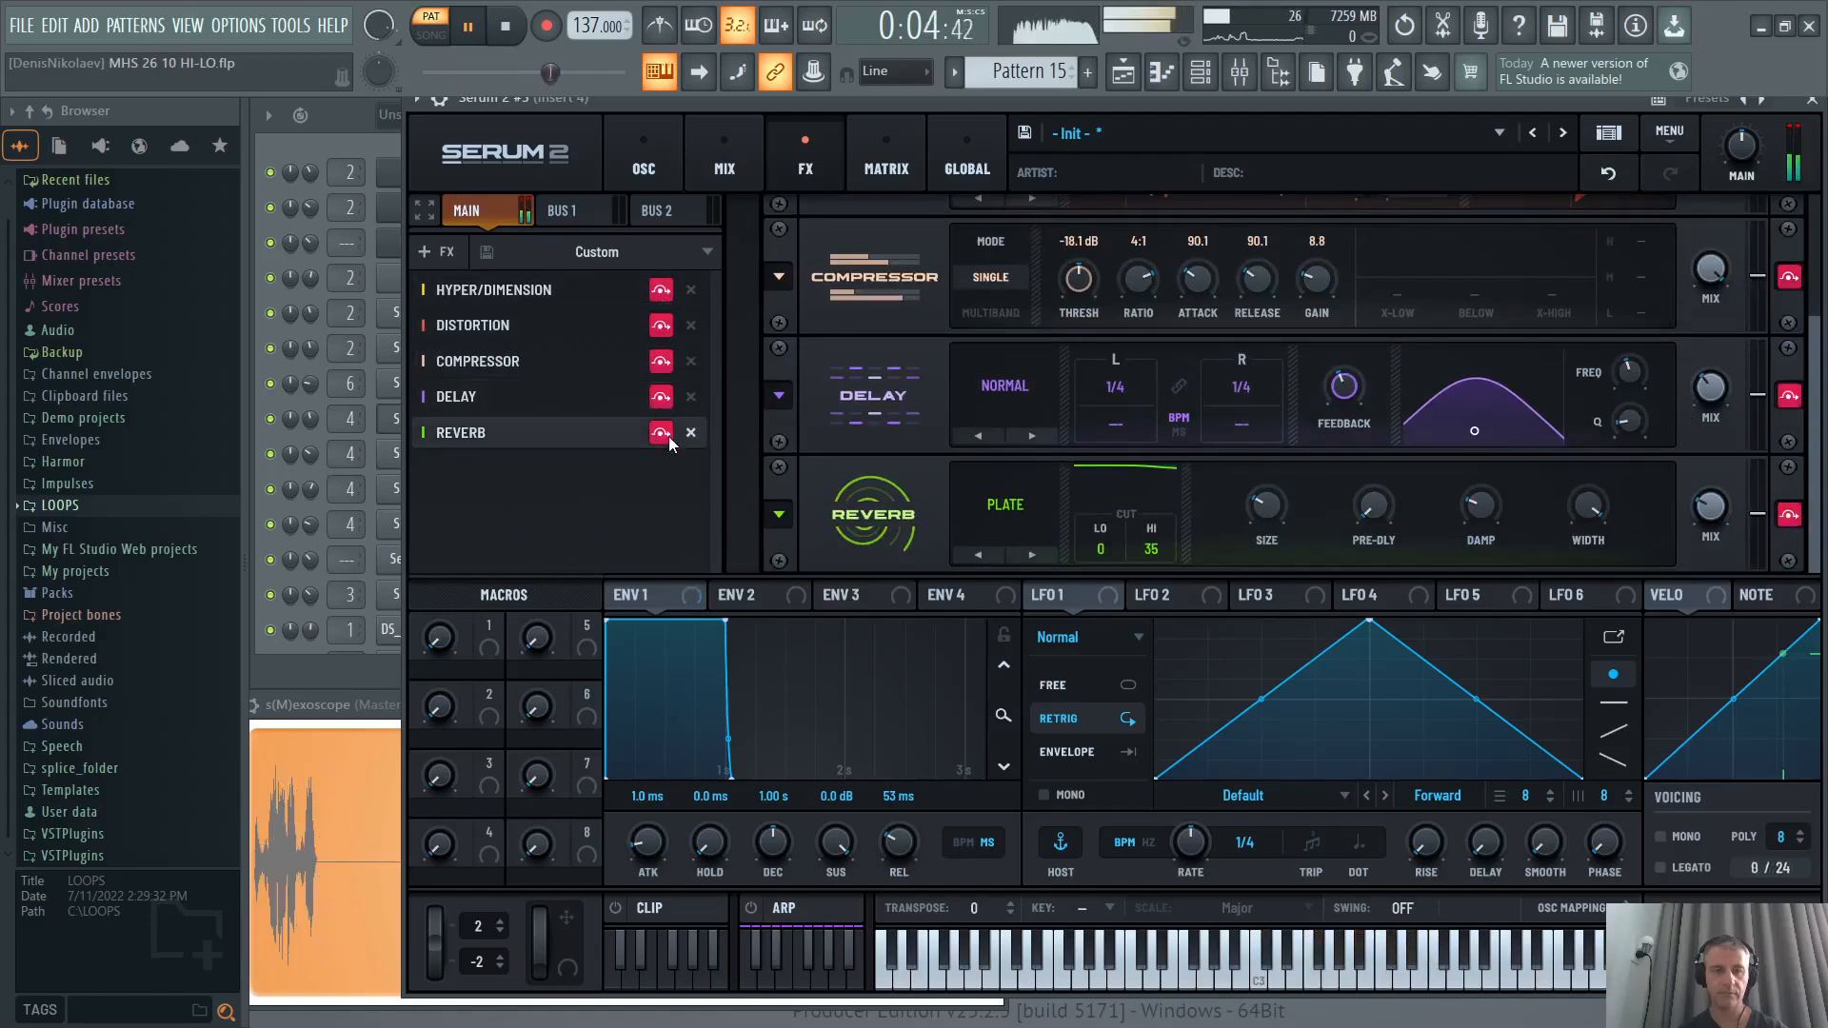
Re-enable the five bypassed effects one after another, from Hyper/Dimension through Reverb.
{"action": "left_click", "coordinate": [660, 290]}
{"action": "left_click", "coordinate": [661, 325]}
{"action": "left_click", "coordinate": [660, 361]}
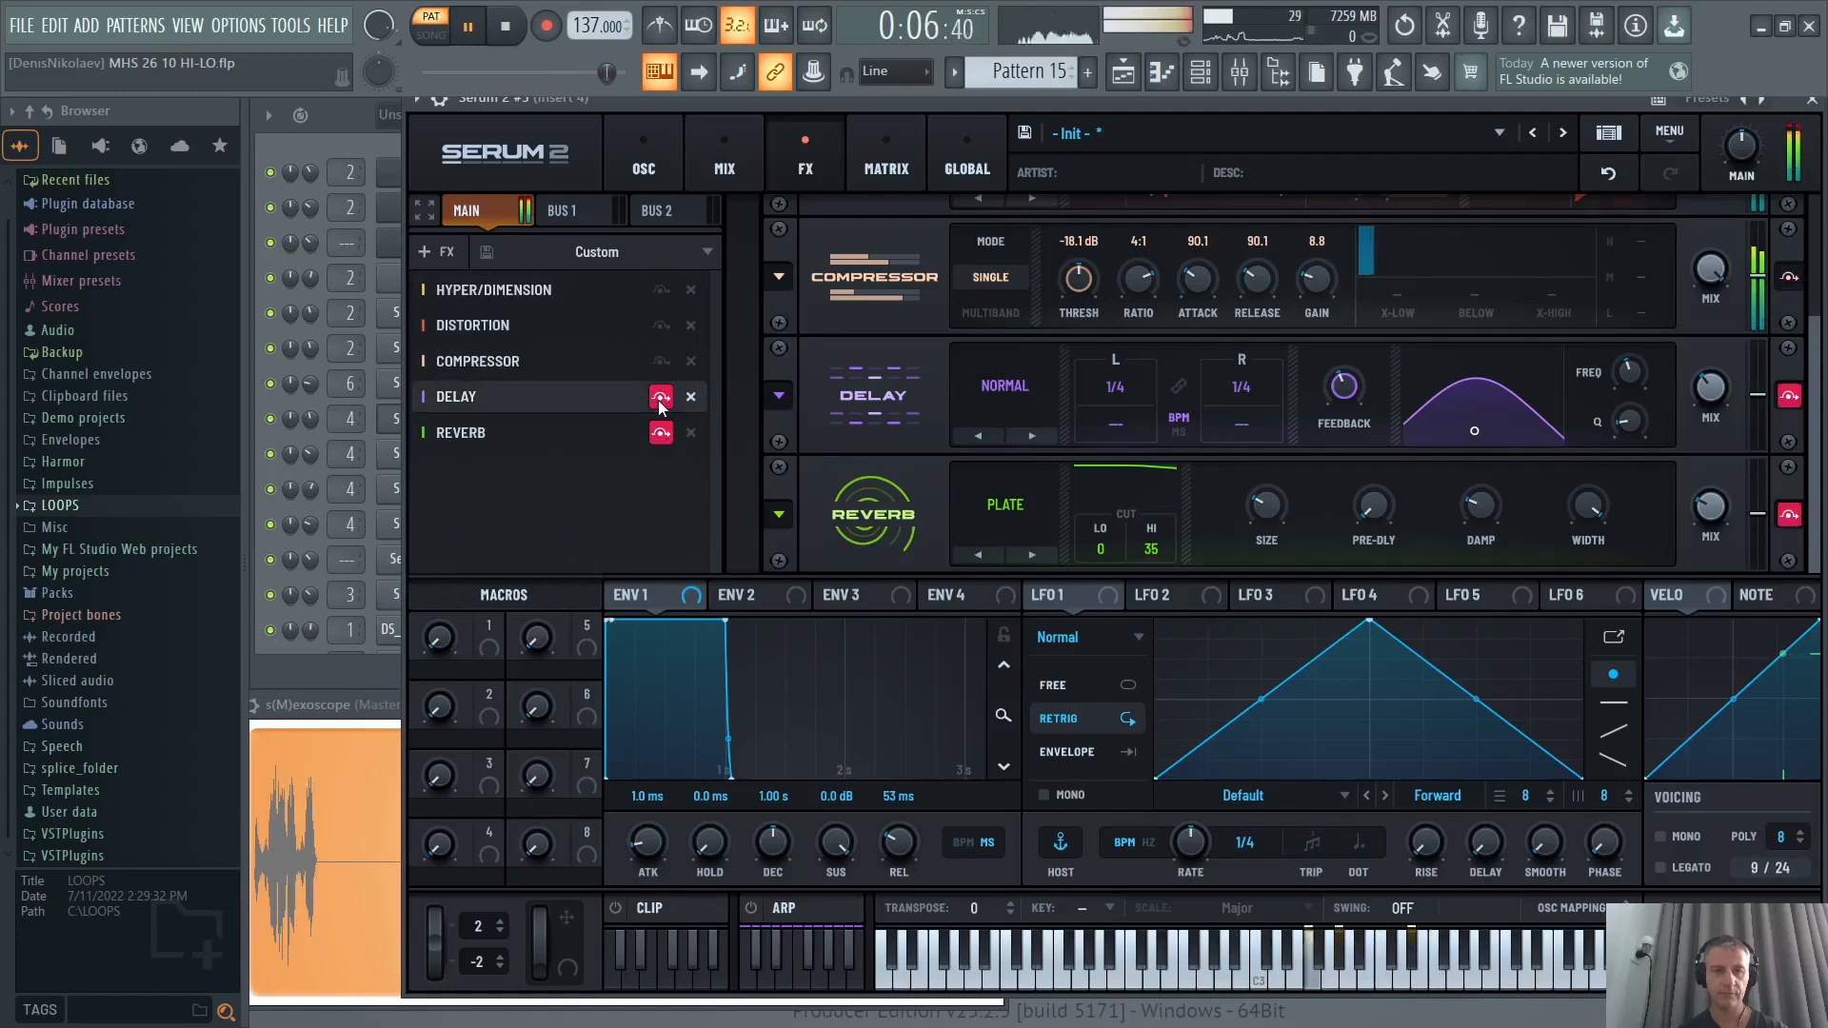
{"action": "left_click", "coordinate": [660, 396]}
{"action": "left_click", "coordinate": [661, 432]}
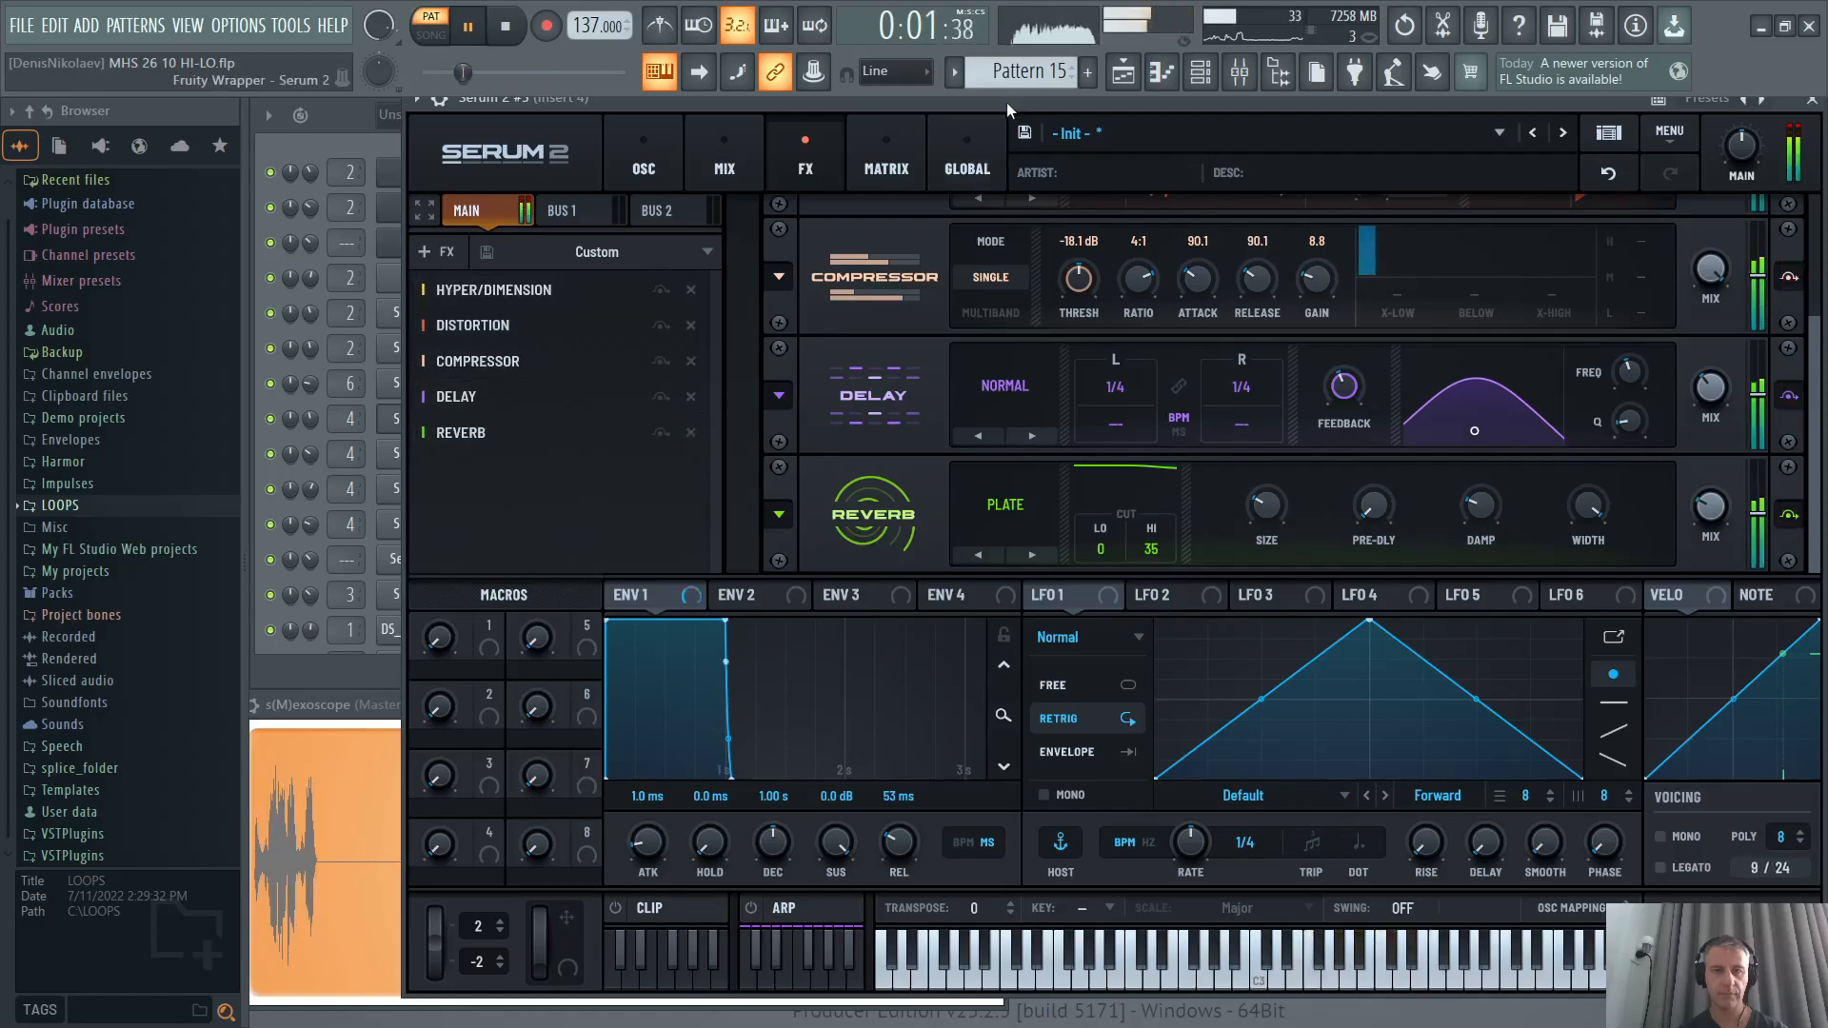
Close the Serum 2 #5 synth, stop playback and switch back to song mode.
{"action": "key", "text": "Escape"}
{"action": "key", "text": "space"}
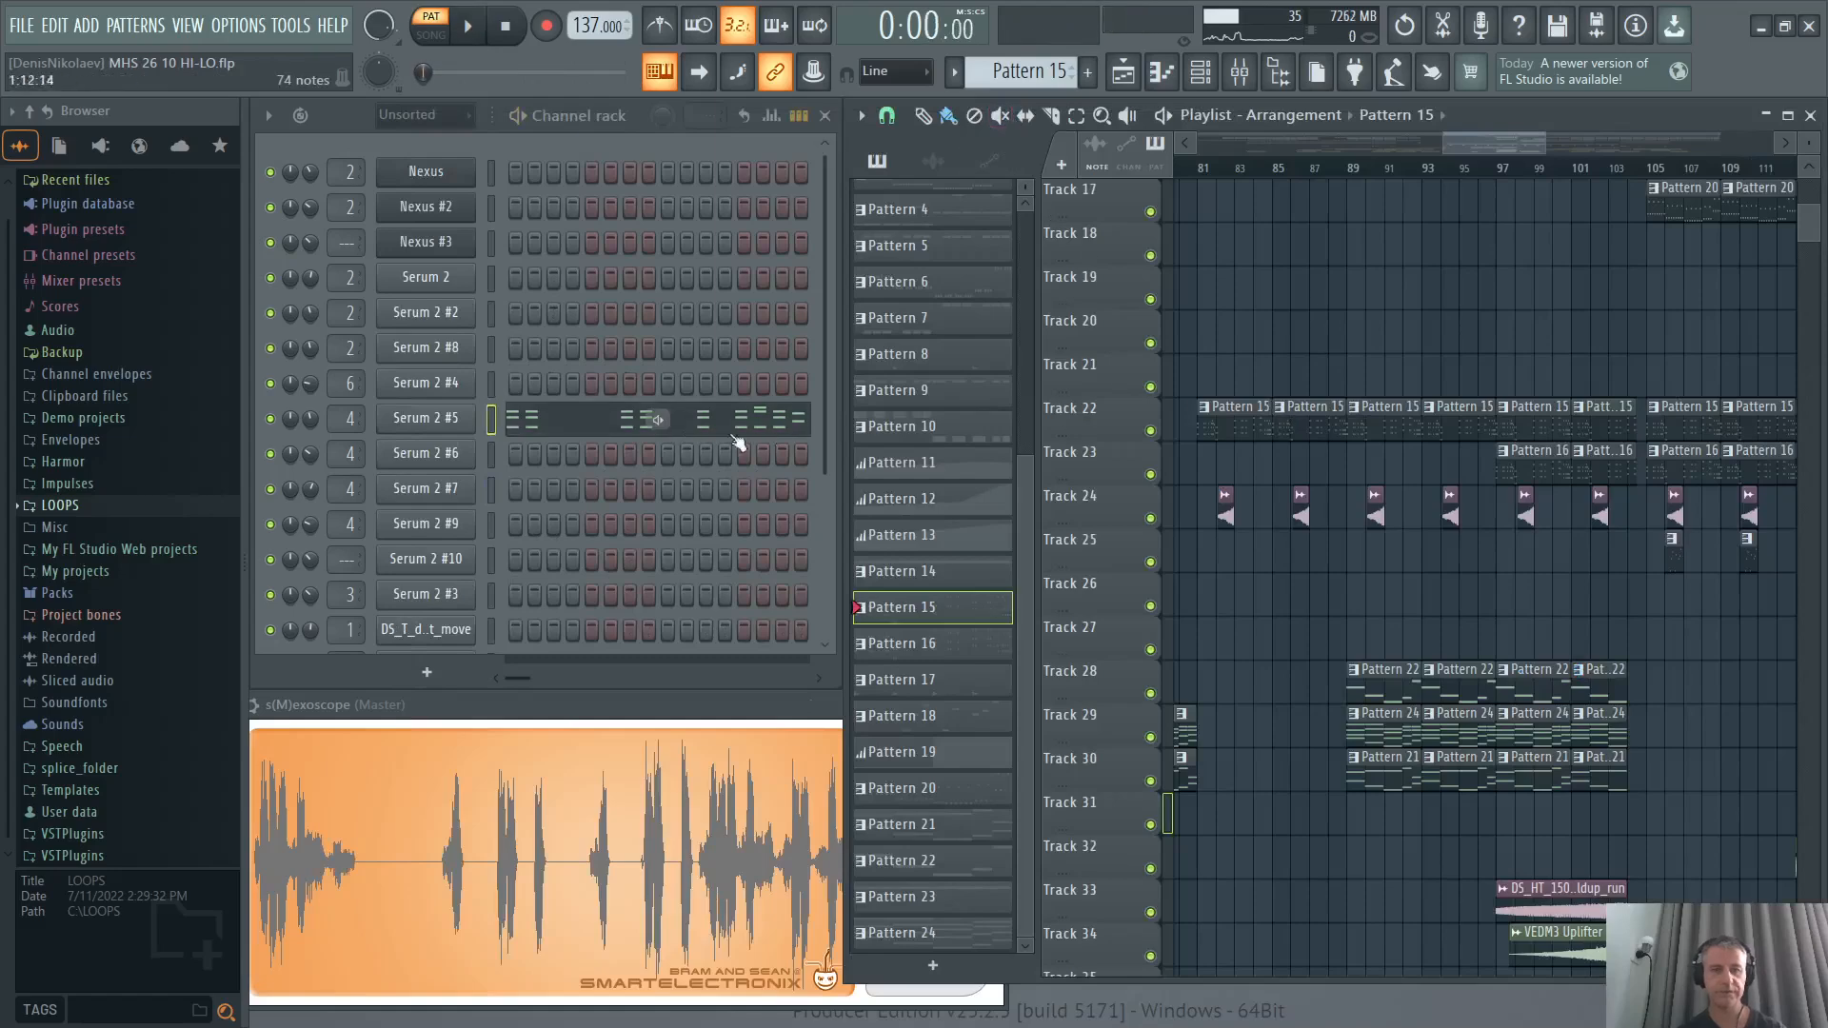
{"action": "left_click", "coordinate": [431, 26]}
Survey the playlist from the bar 81 melody section out to the full song, covering all tracks.
{"action": "scroll", "coordinate": [1261, 396], "scroll_direction": "up", "scroll_amount": 2}
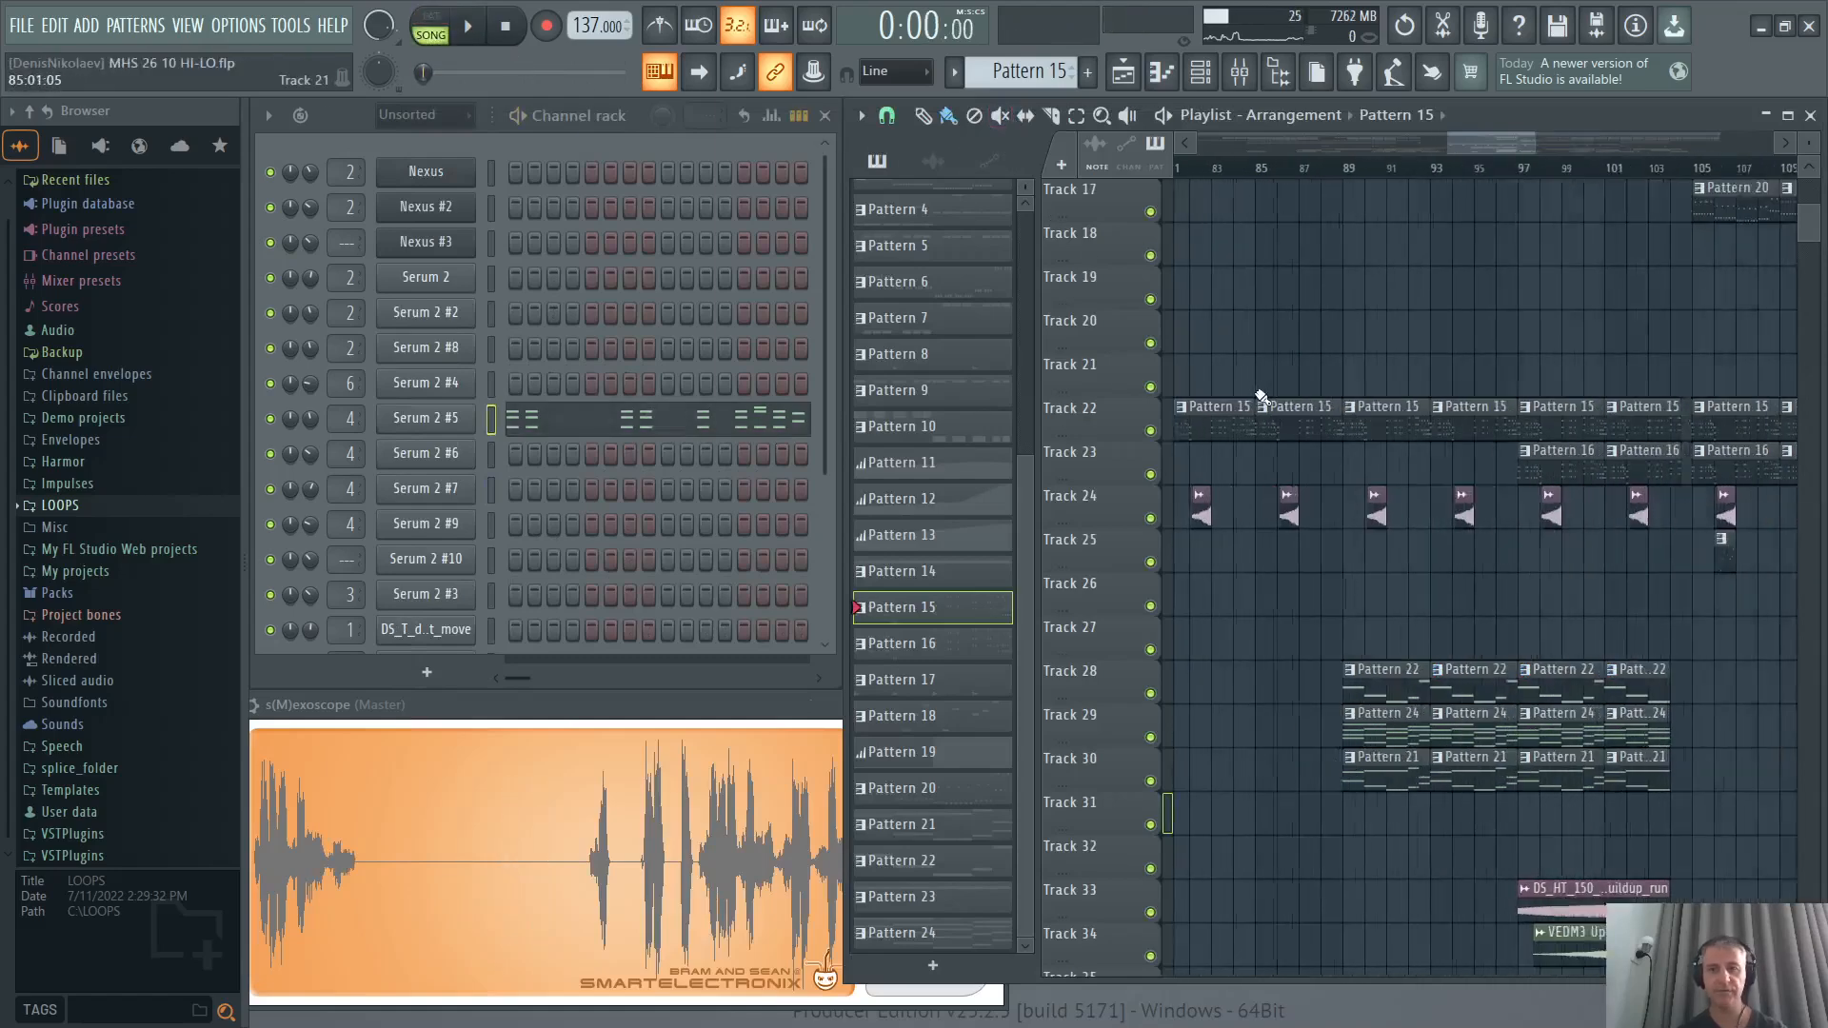
{"action": "scroll", "coordinate": [1290, 347], "scroll_direction": "down", "scroll_amount": 1}
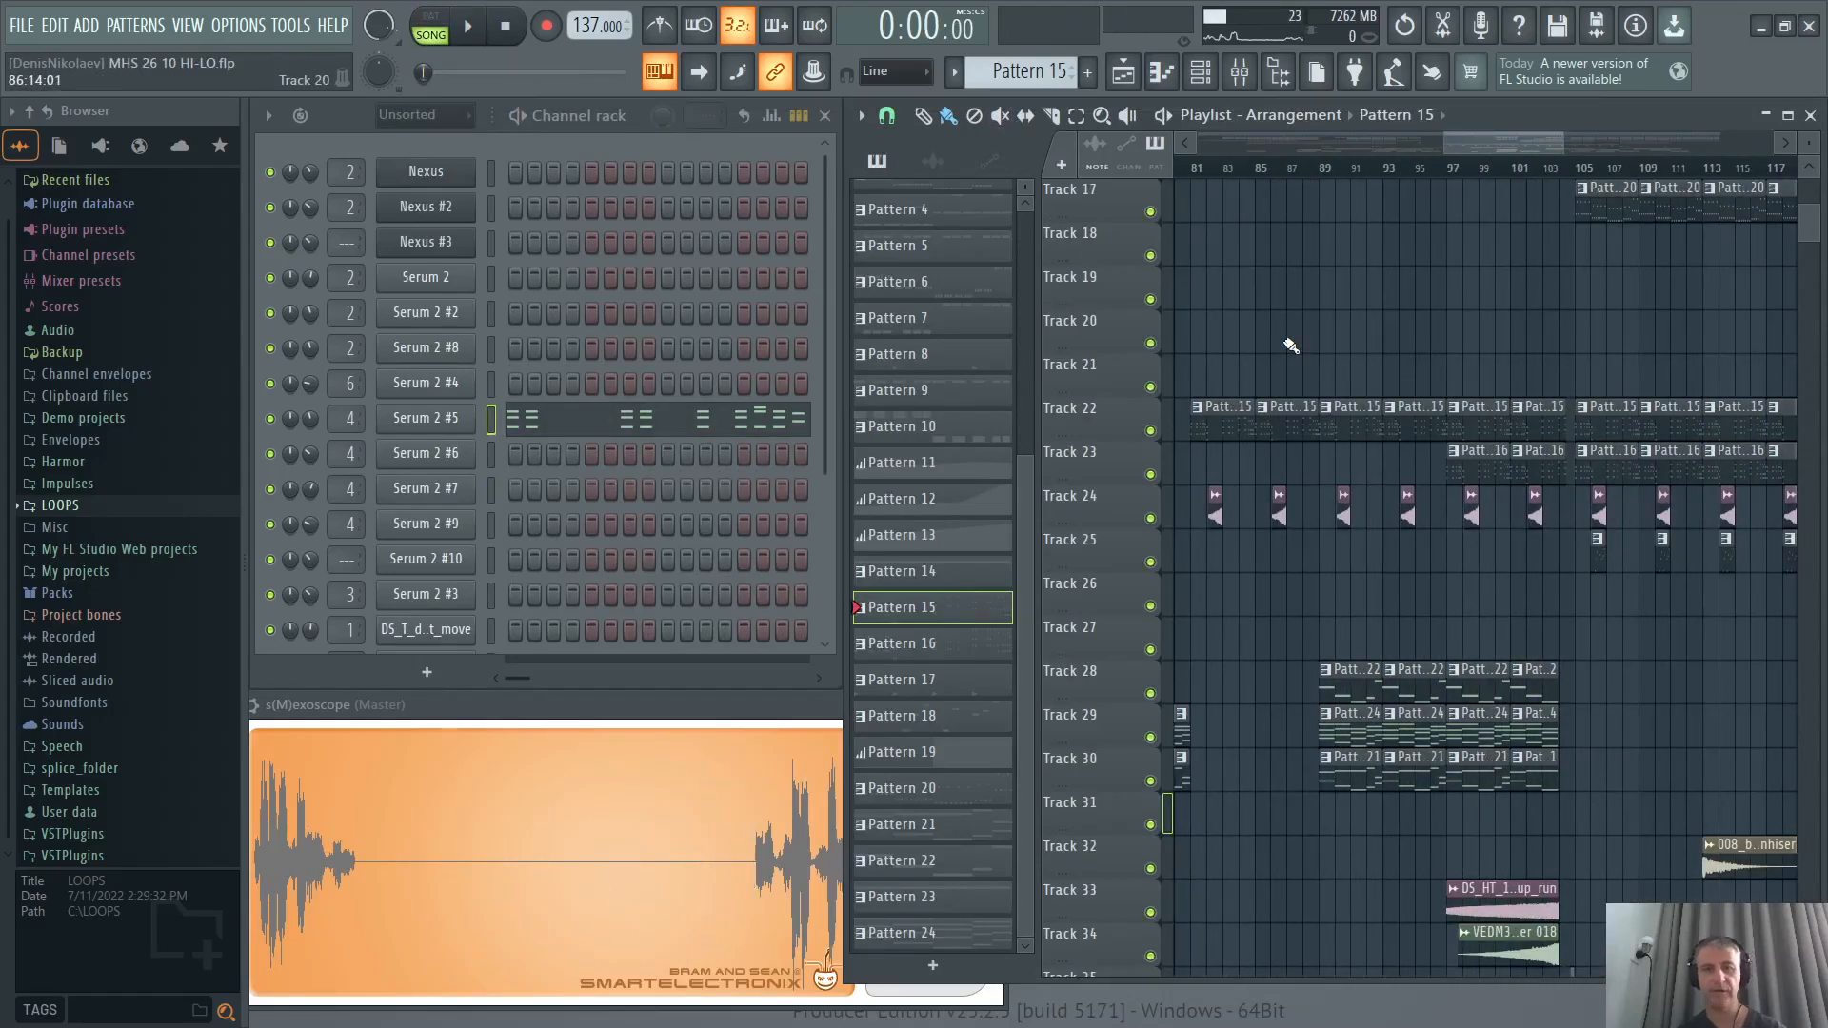
{"action": "scroll", "coordinate": [1329, 476], "scroll_direction": "down", "scroll_amount": 5}
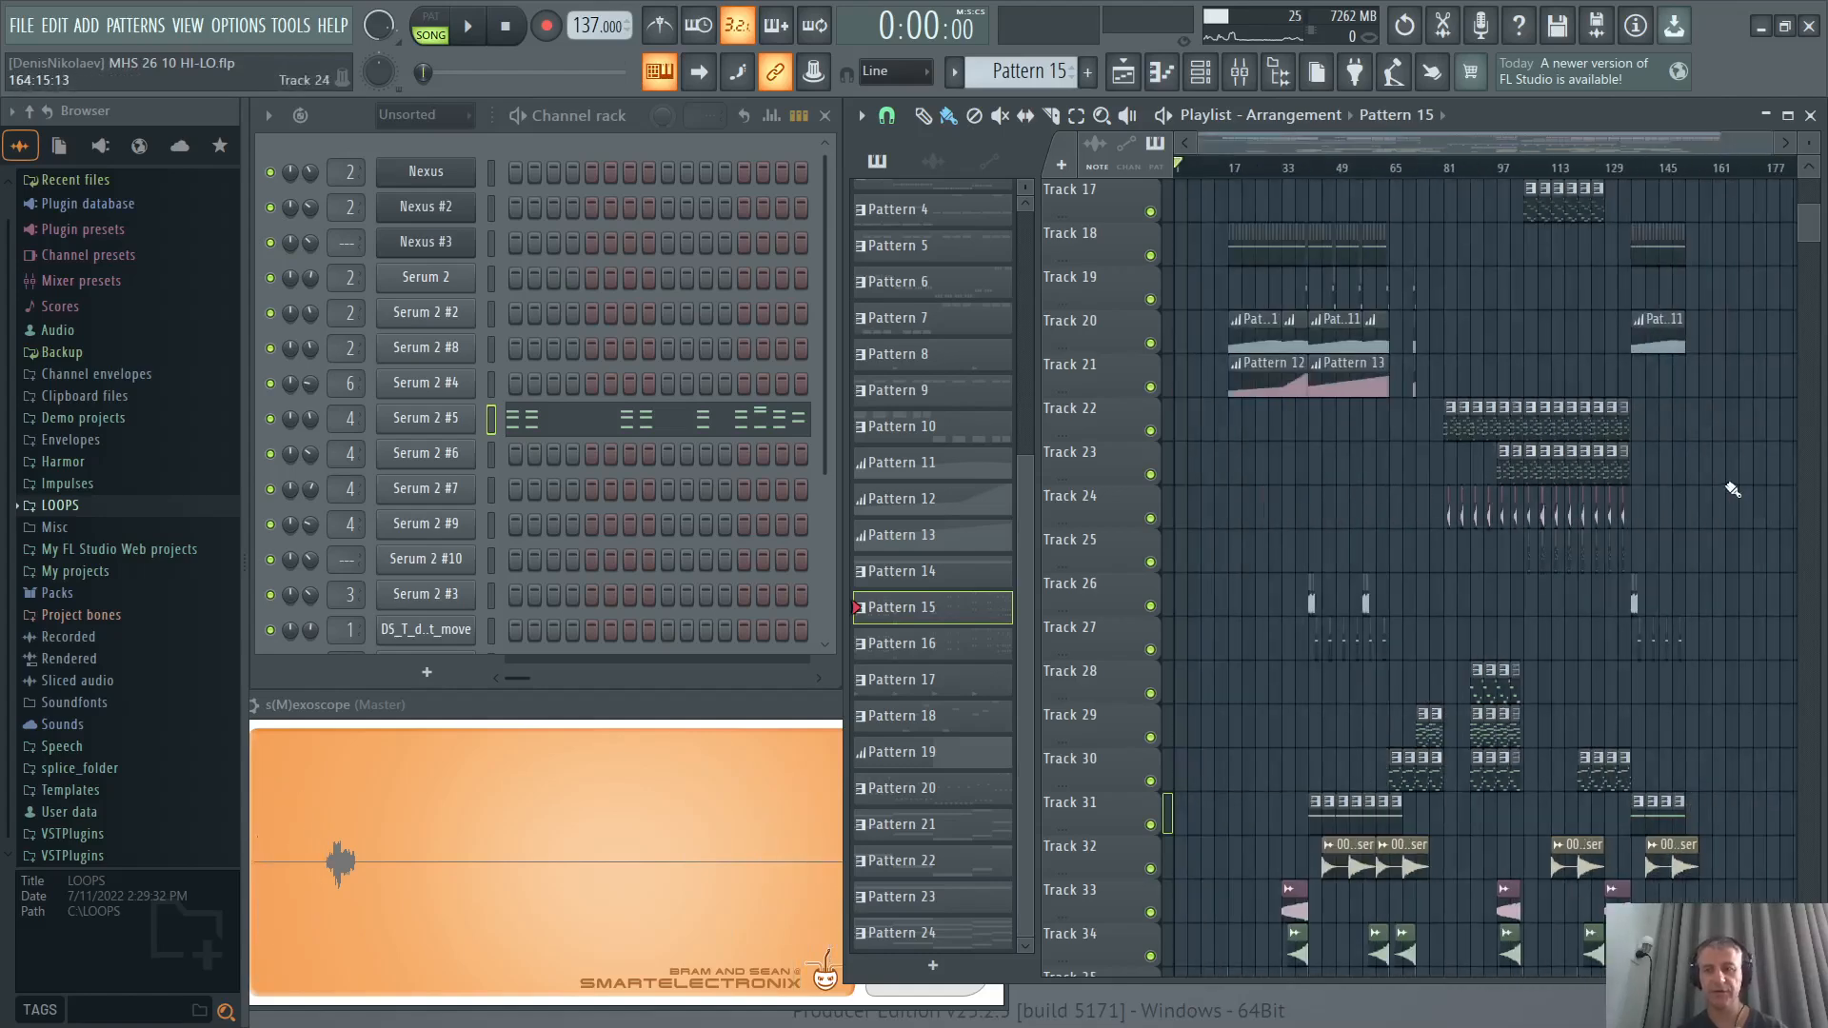
{"action": "scroll", "coordinate": [1748, 484], "scroll_direction": "up", "scroll_amount": 5}
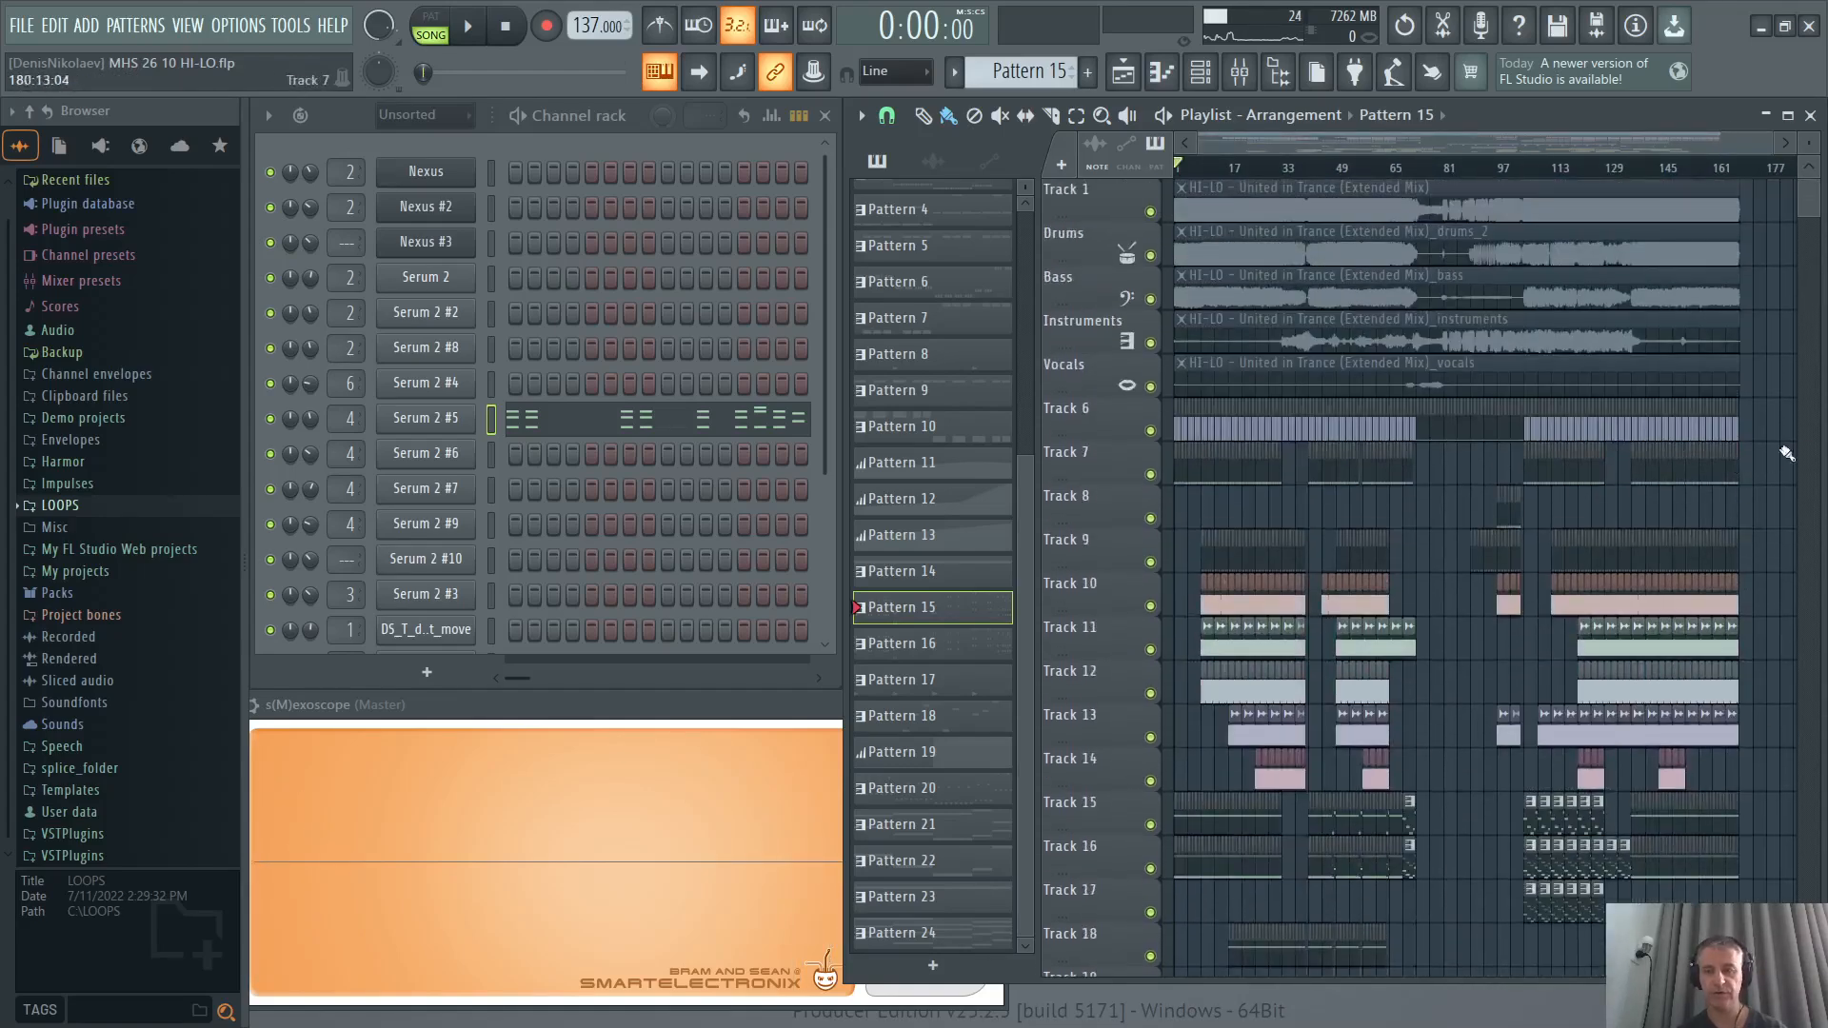
{"action": "scroll", "coordinate": [1784, 455], "scroll_direction": "down", "scroll_amount": 4}
{"action": "scroll", "coordinate": [1802, 453], "scroll_direction": "up", "scroll_amount": 5}
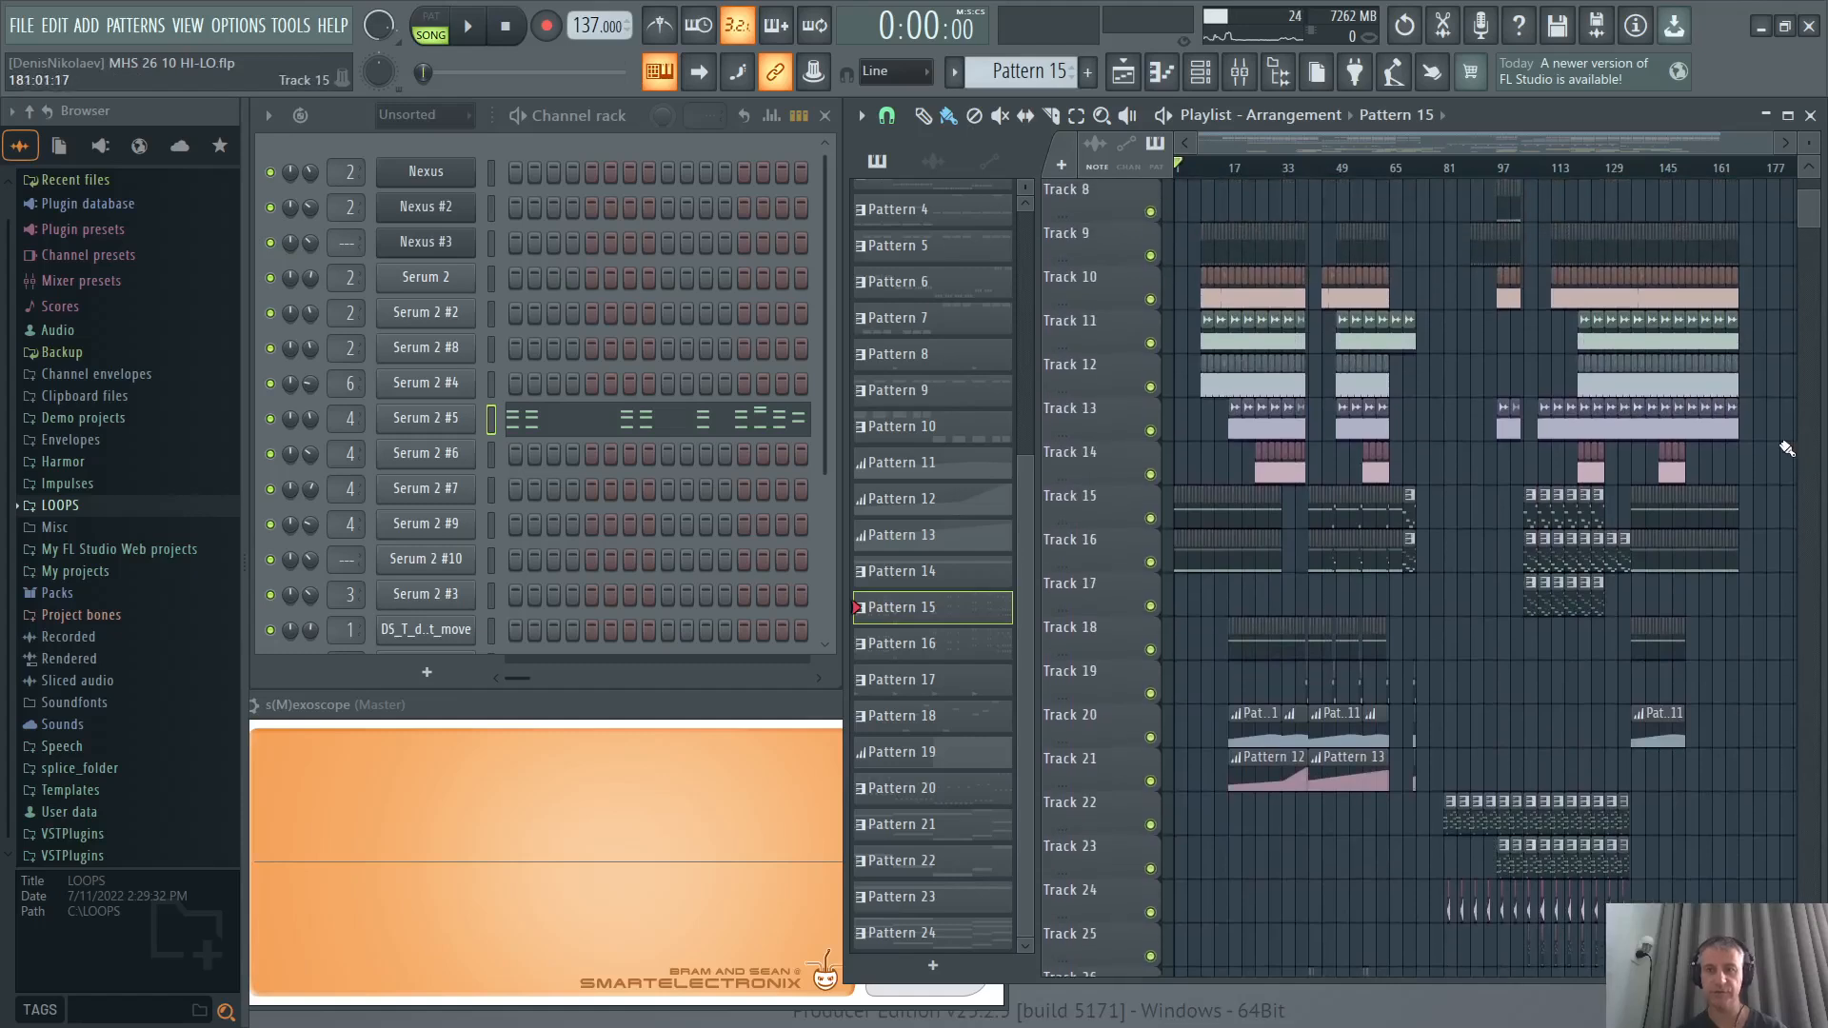
{"action": "scroll", "coordinate": [1786, 448], "scroll_direction": "up", "scroll_amount": 1}
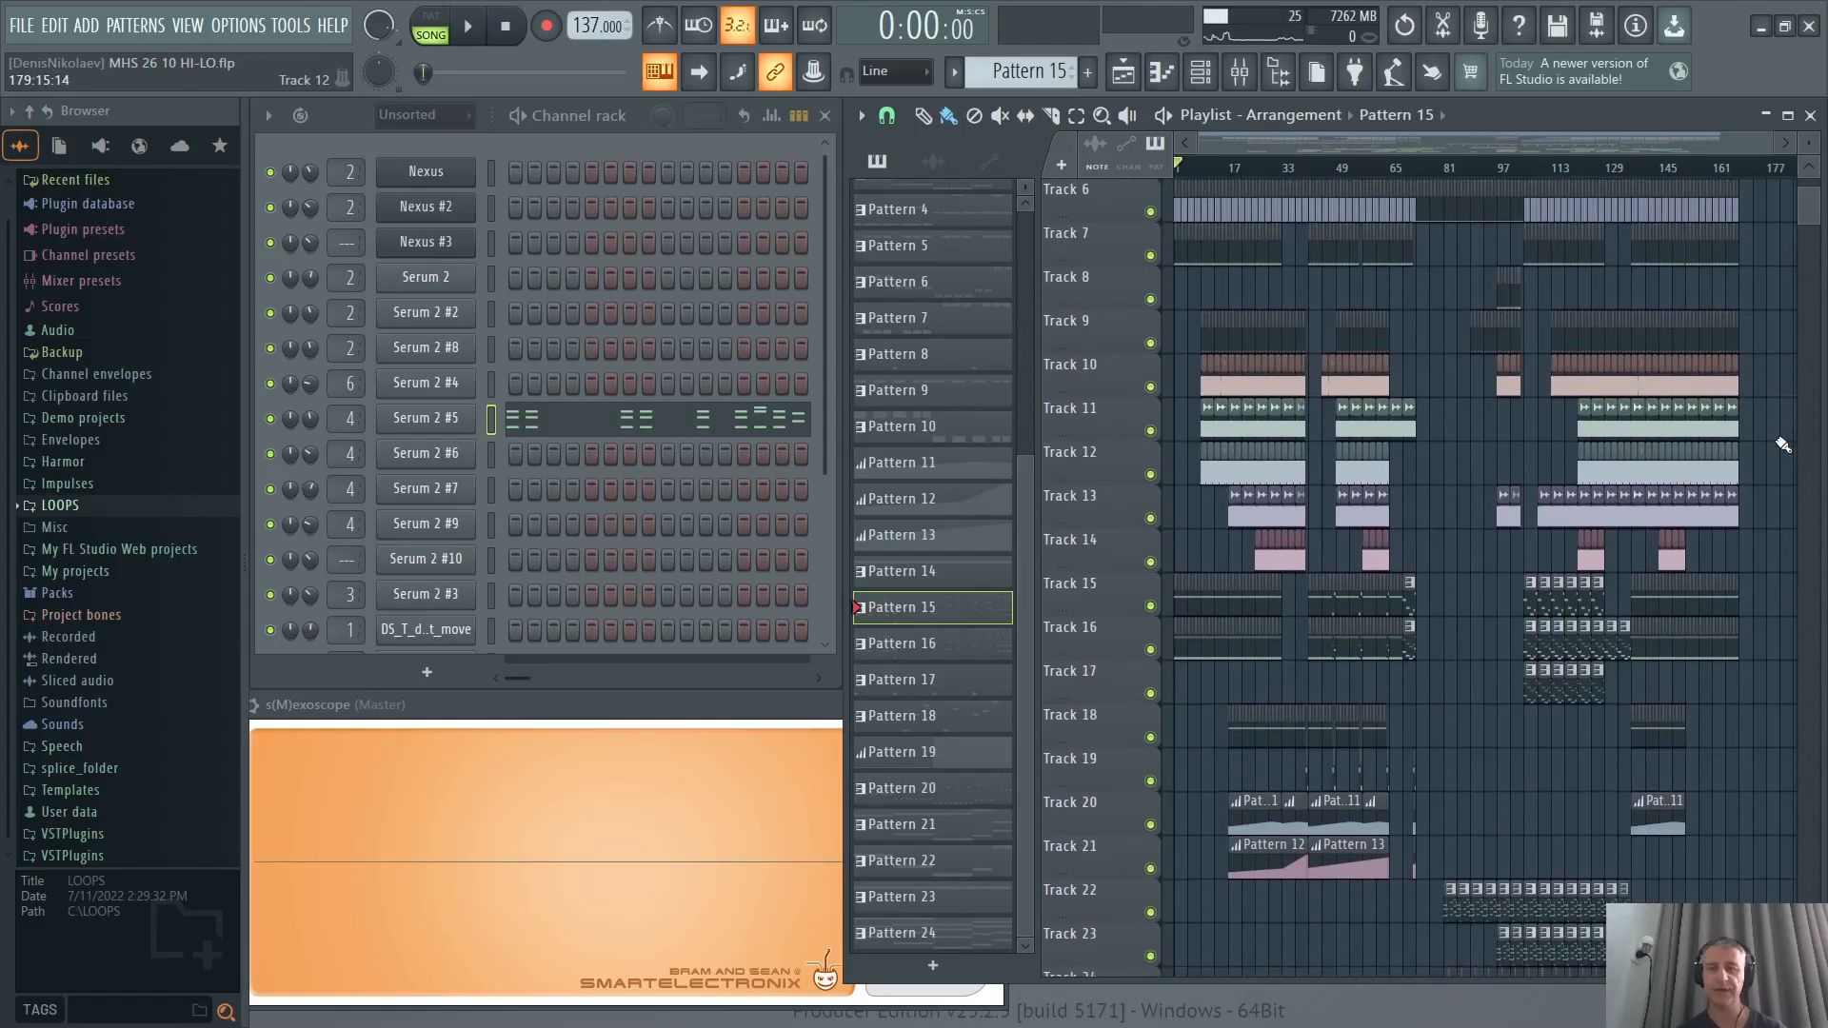